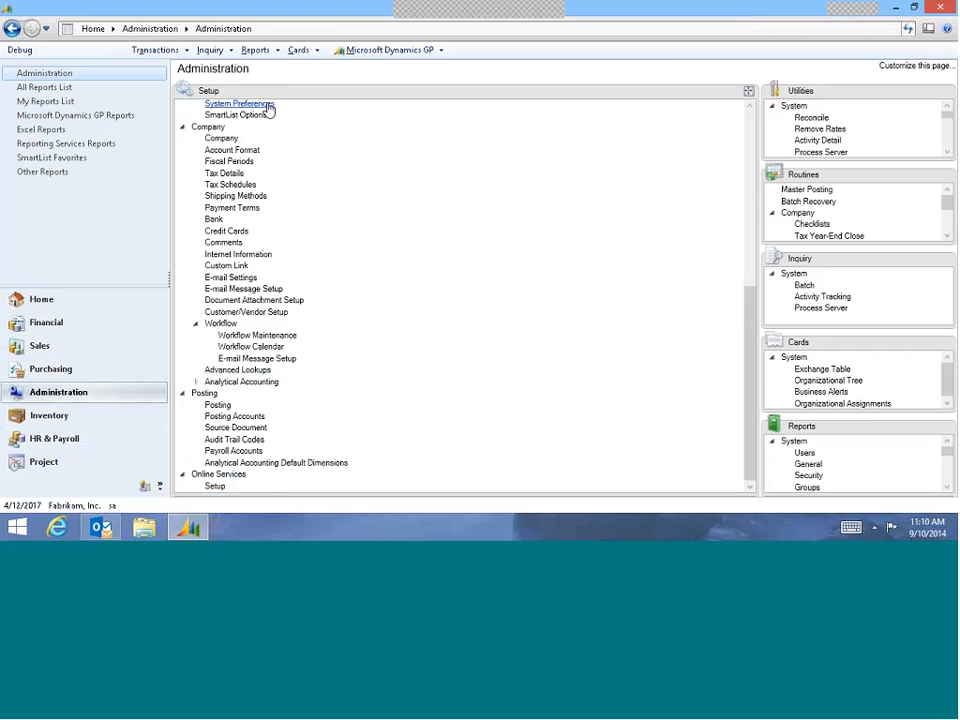
- Open the company's Workflow Maintenance window and reposition it slightly higher
left_click(254, 337)
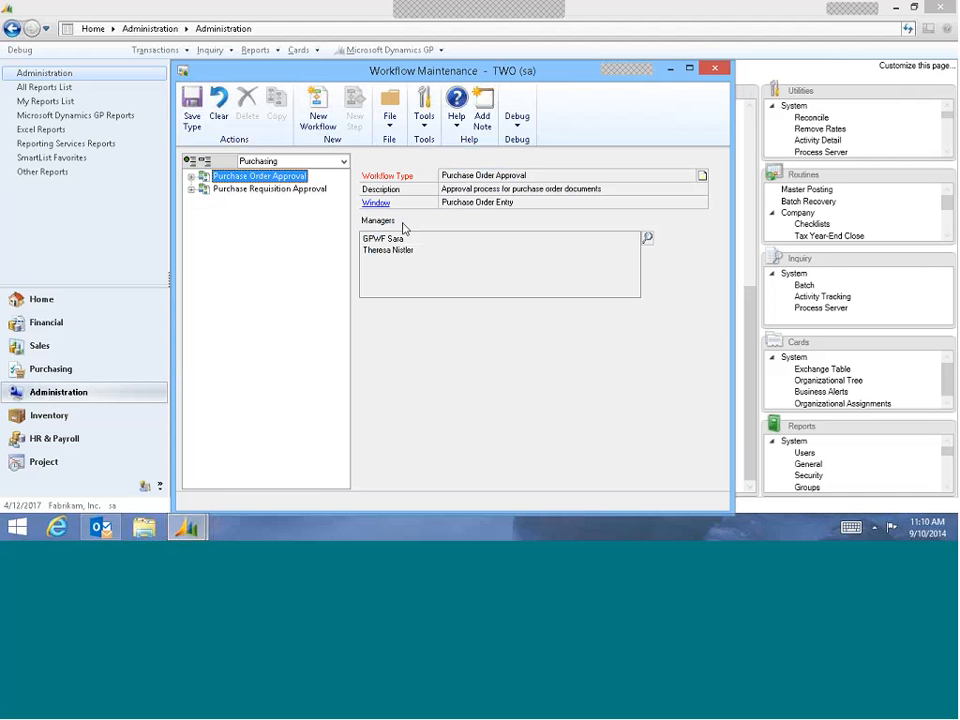
left_click_drag(452, 72, 449, 58)
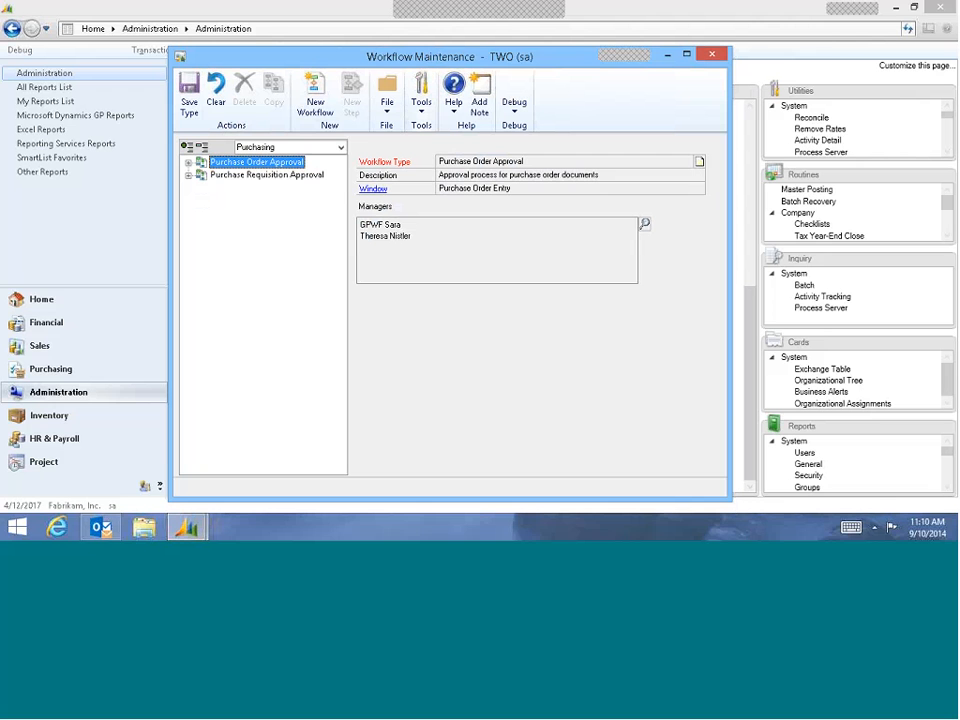
- Review the workflow types available for the Payroll and Project series, then return to the Purchasing series
left_click(341, 147)
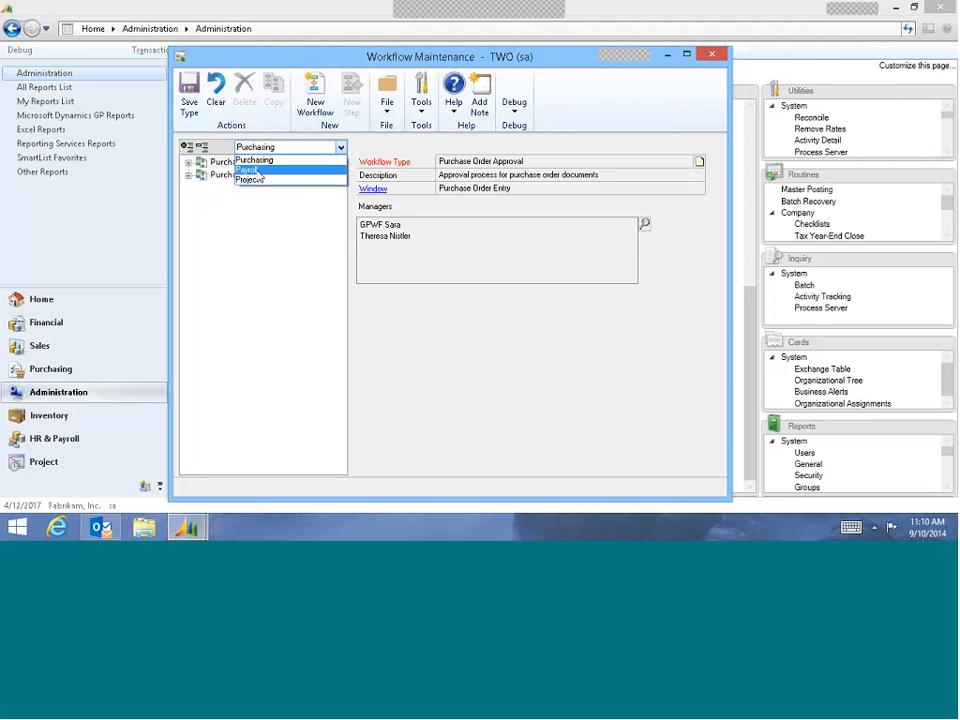
left_click(341, 147)
left_click(341, 148)
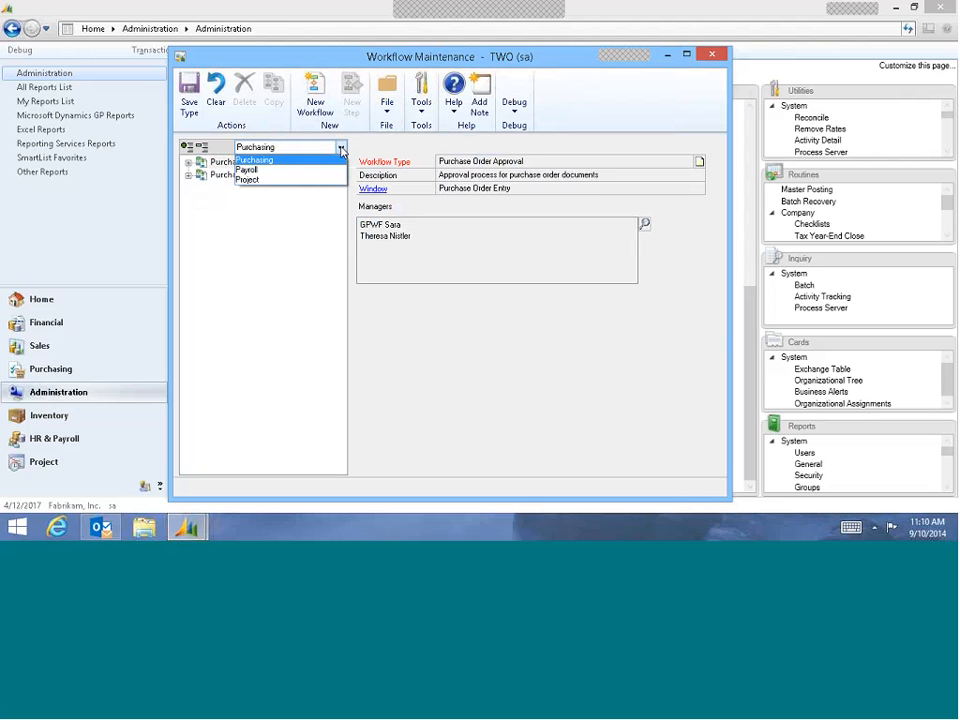
left_click(262, 170)
left_click(341, 147)
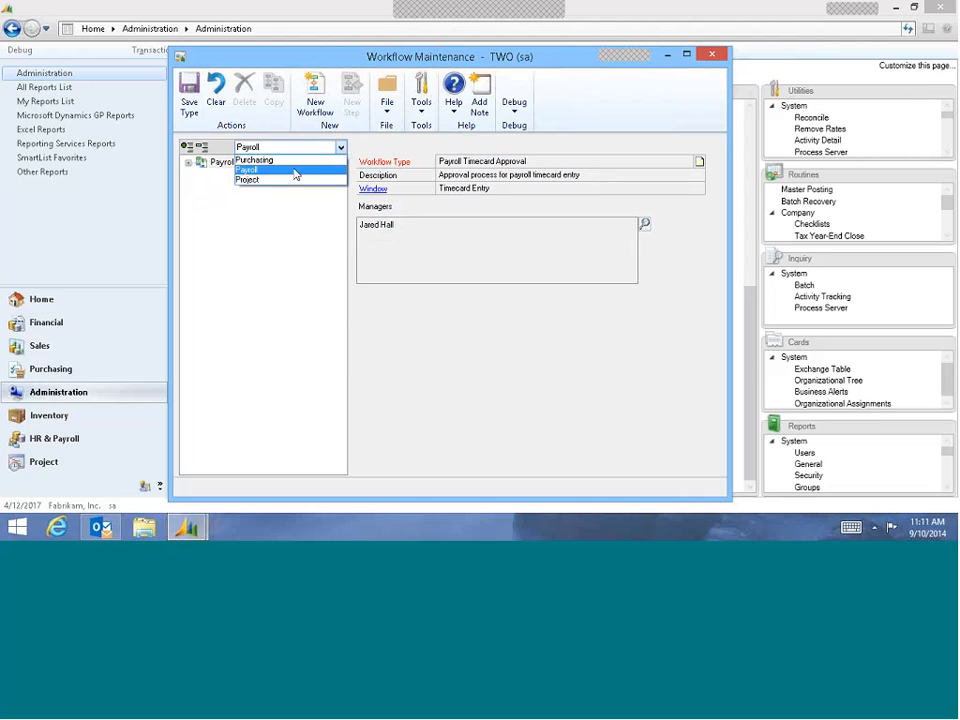
left_click(300, 177)
left_click(341, 147)
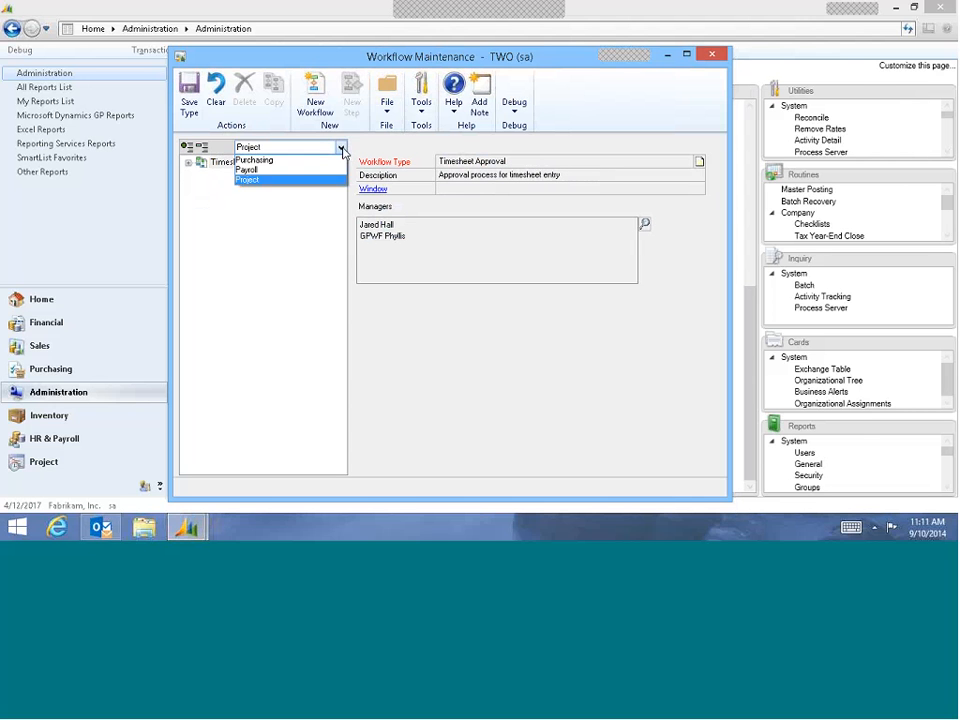
left_click(289, 159)
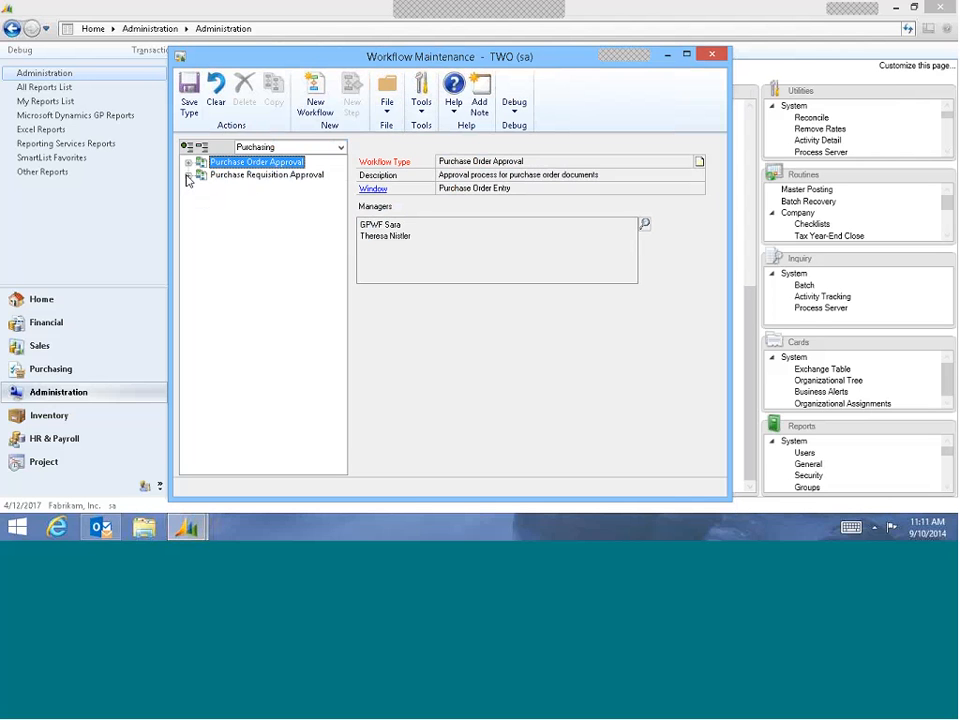
- Create a new Purchase Requisition Approval workflow with the name and description Requisition 5
left_click(188, 175)
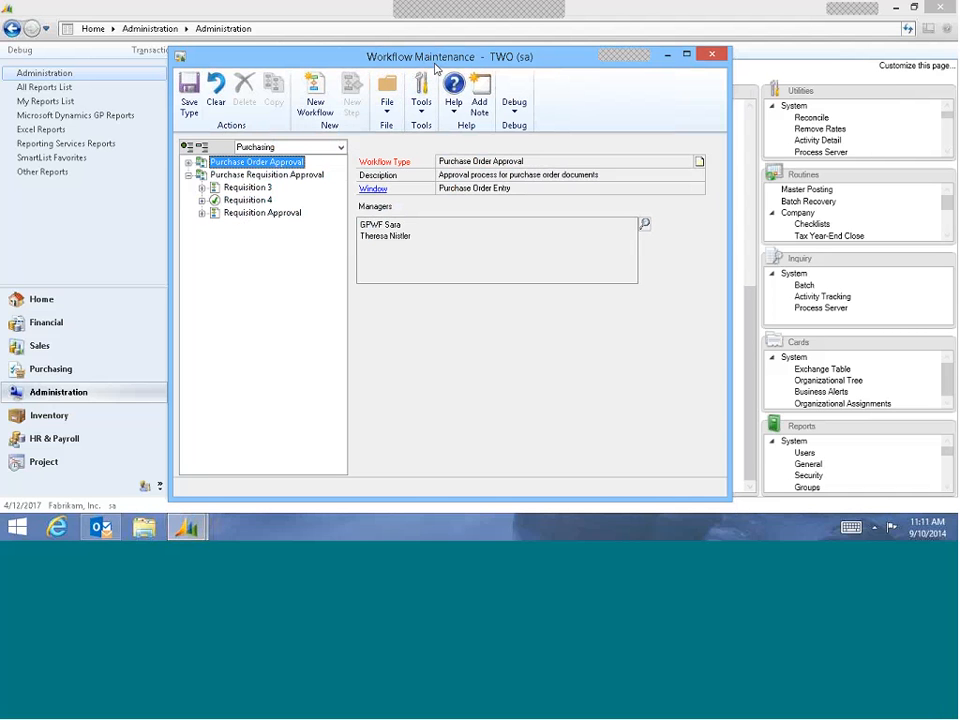
left_click(288, 175)
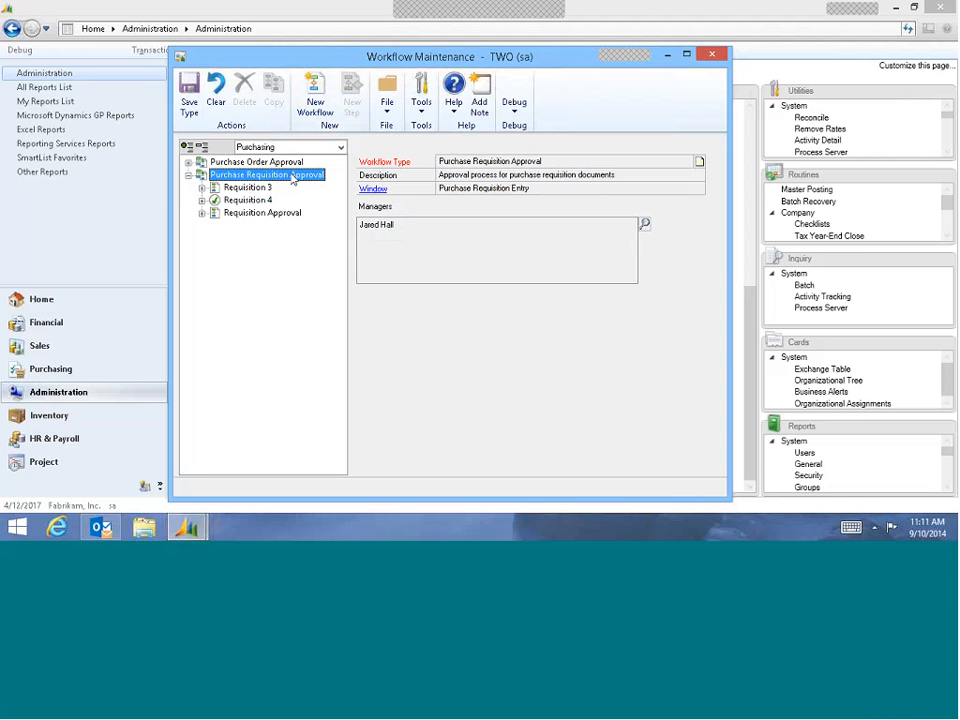
left_click(315, 97)
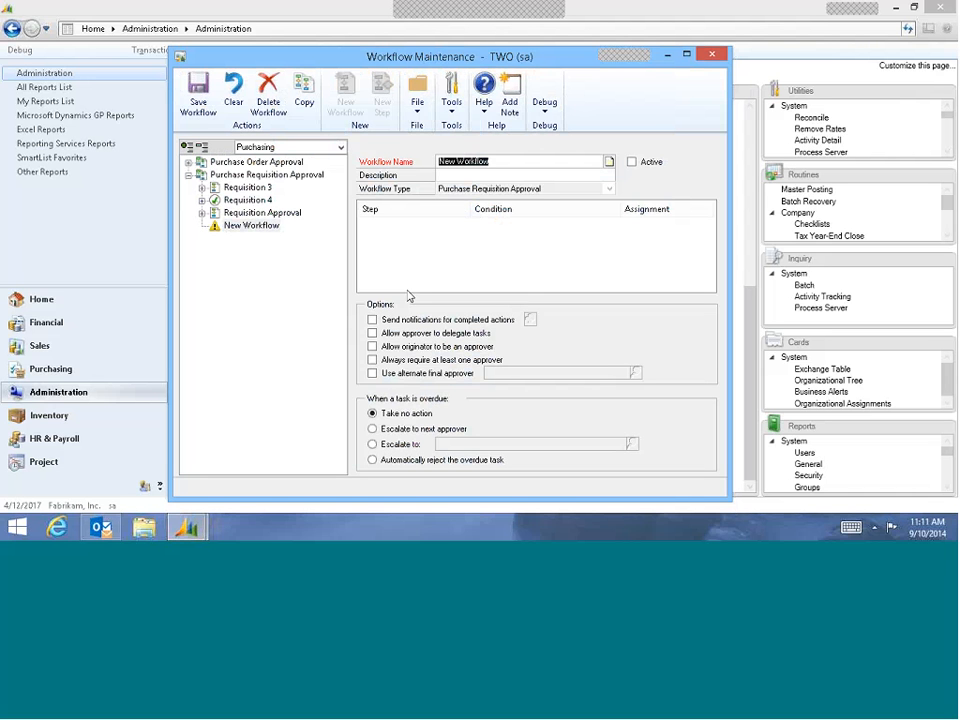
type("Requisition 5")
key("Tab")
type("R")
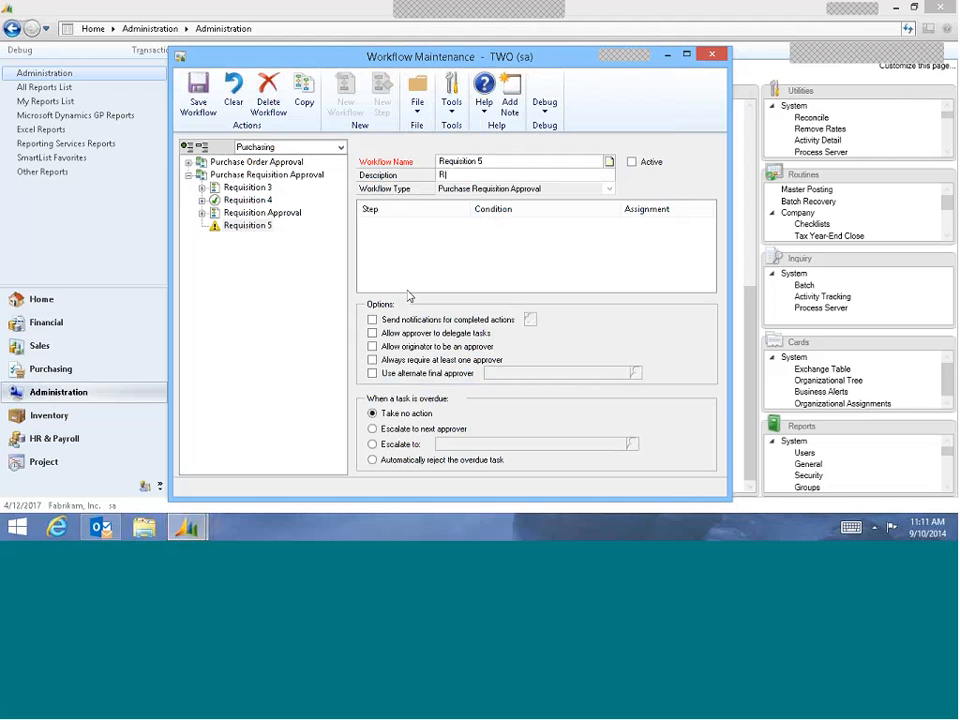
type("equisition 5")
- Enable notifications for completed actions and notify the originator on Recall, Escalate, Edit and Final Approve
left_click(412, 320)
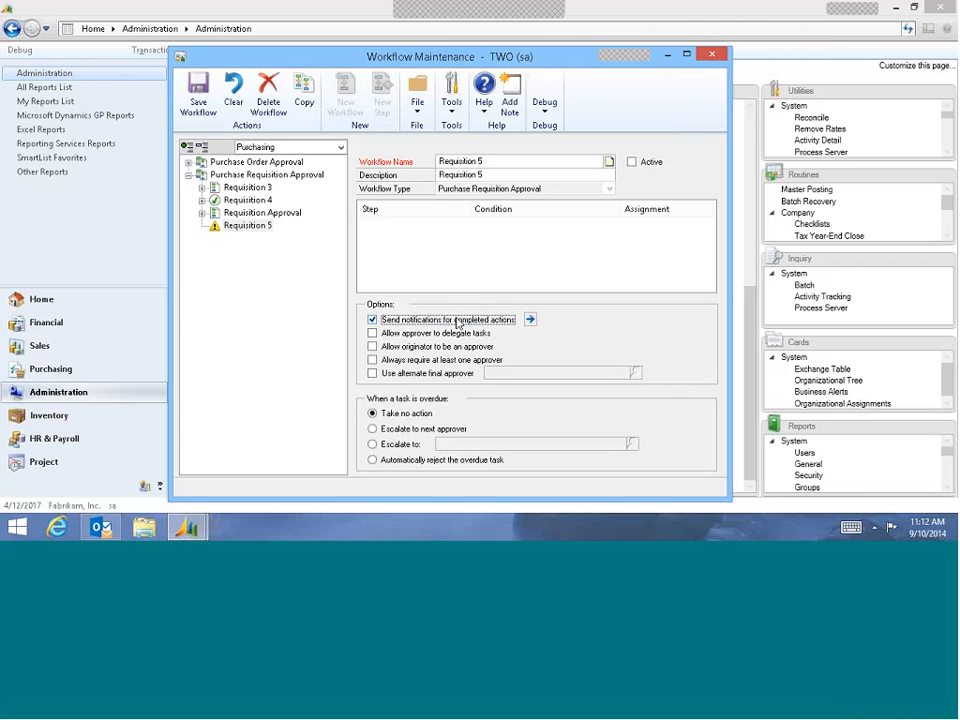
left_click(531, 320)
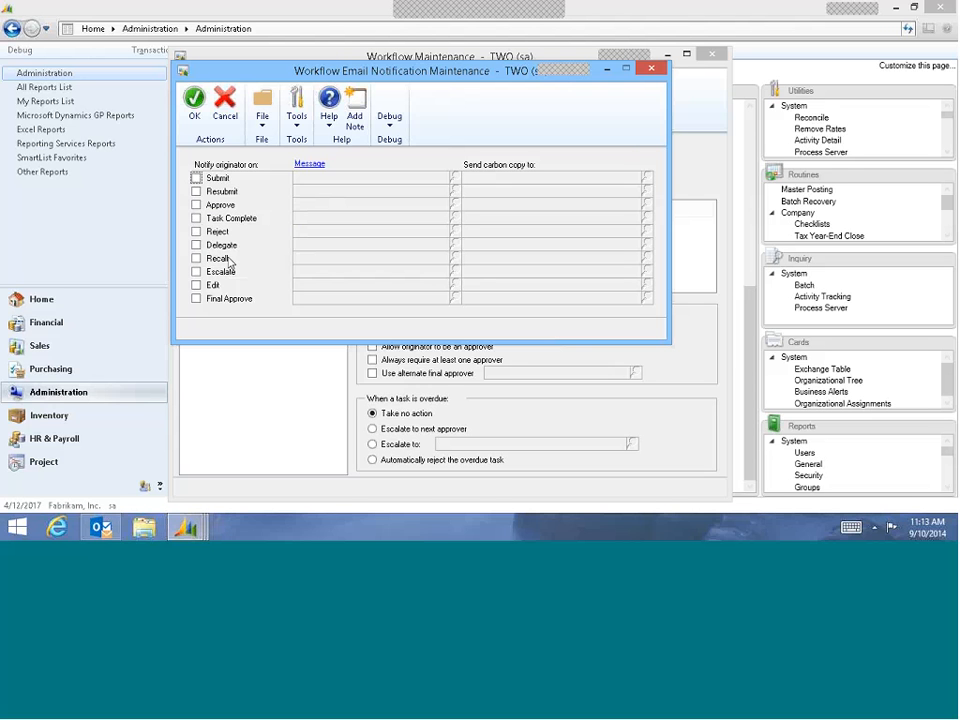
left_click(197, 259)
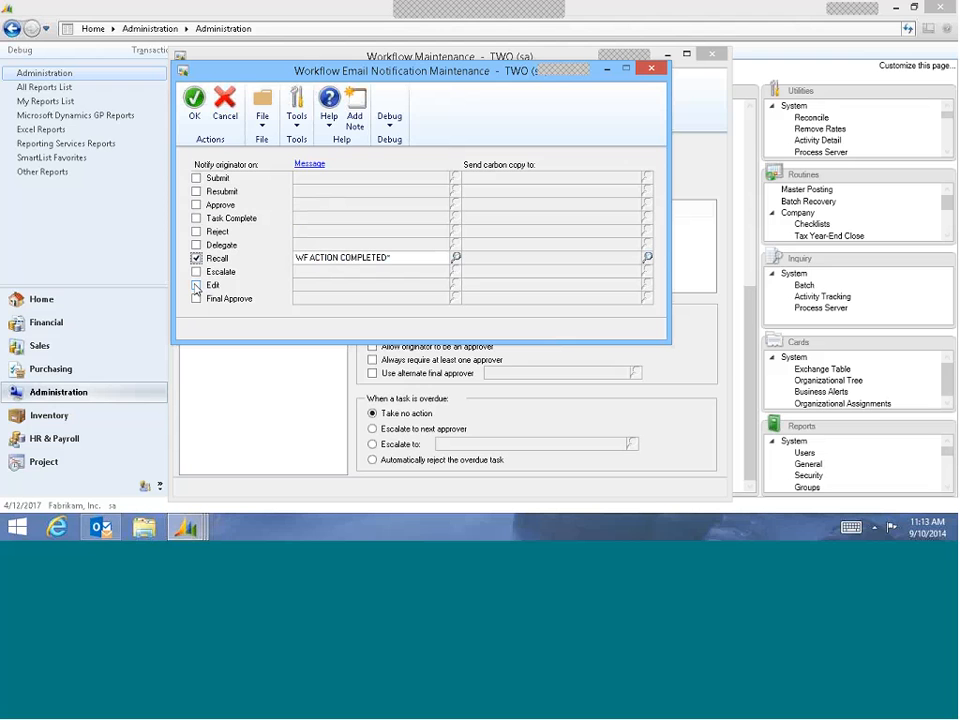
left_click(197, 285)
left_click(197, 271)
left_click(197, 298)
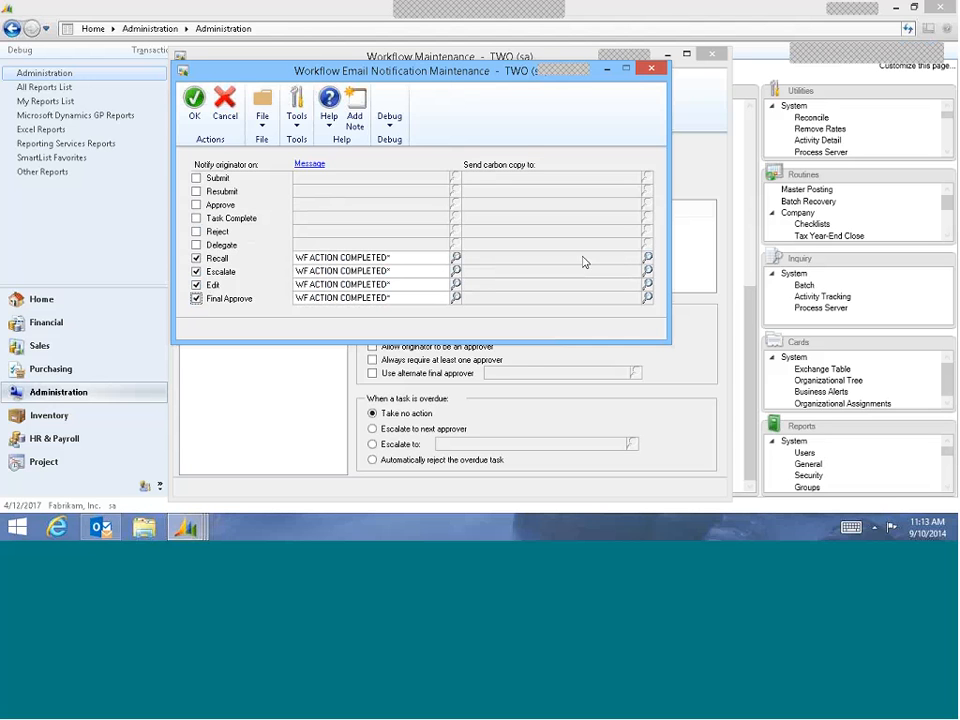
- Add the user found by searching for gpwf as carbon copy recipient of the Recall notification and accept the notification settings
left_click(648, 258)
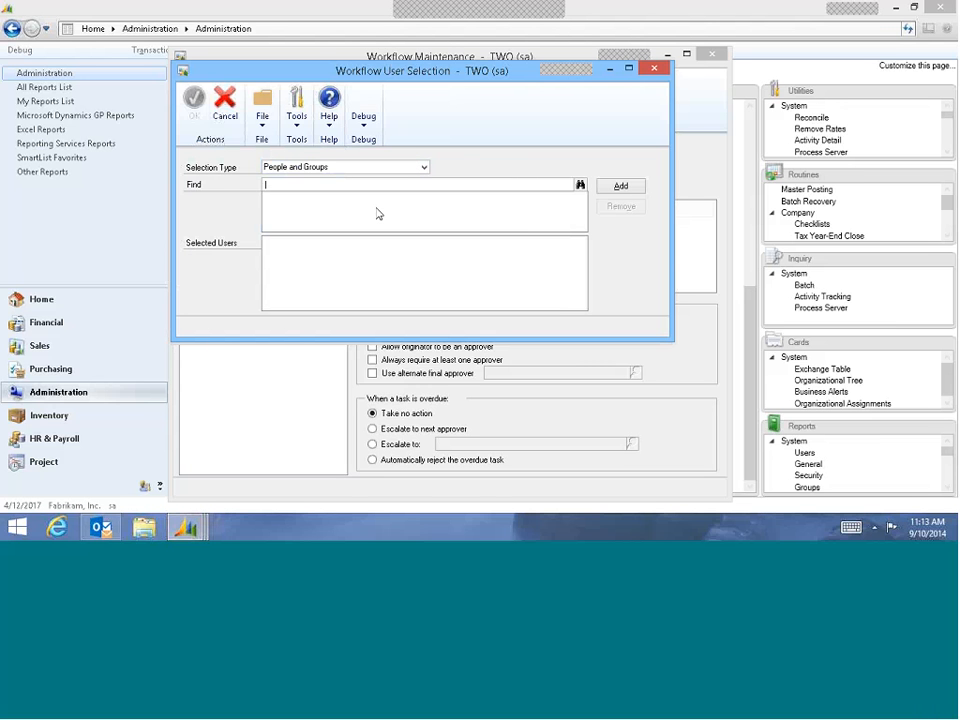
type("gpwf")
key("Tab")
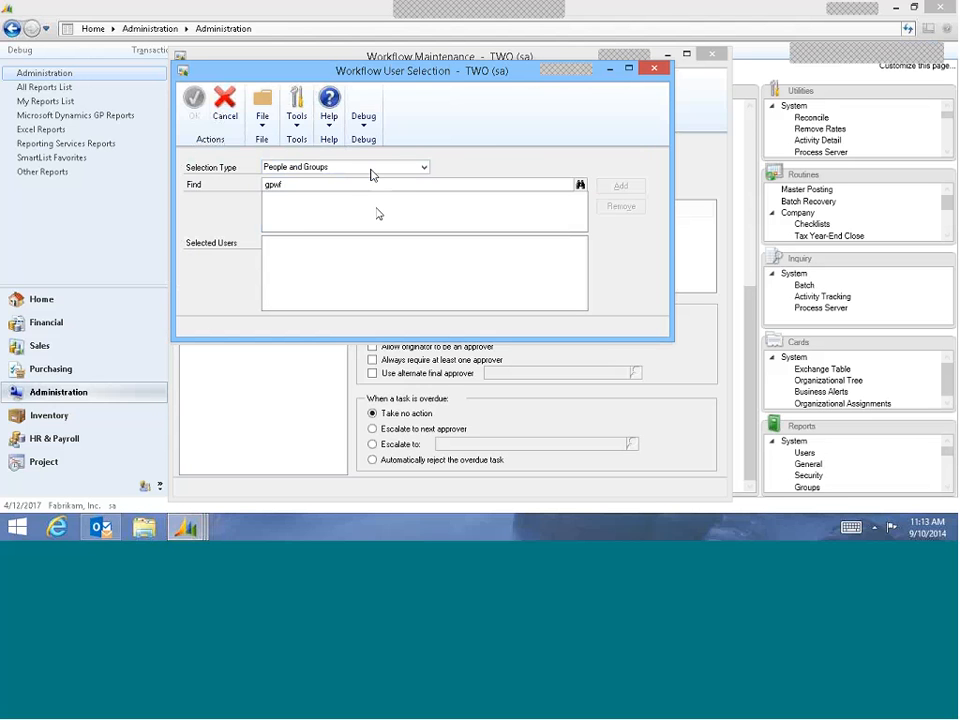
left_click(605, 186)
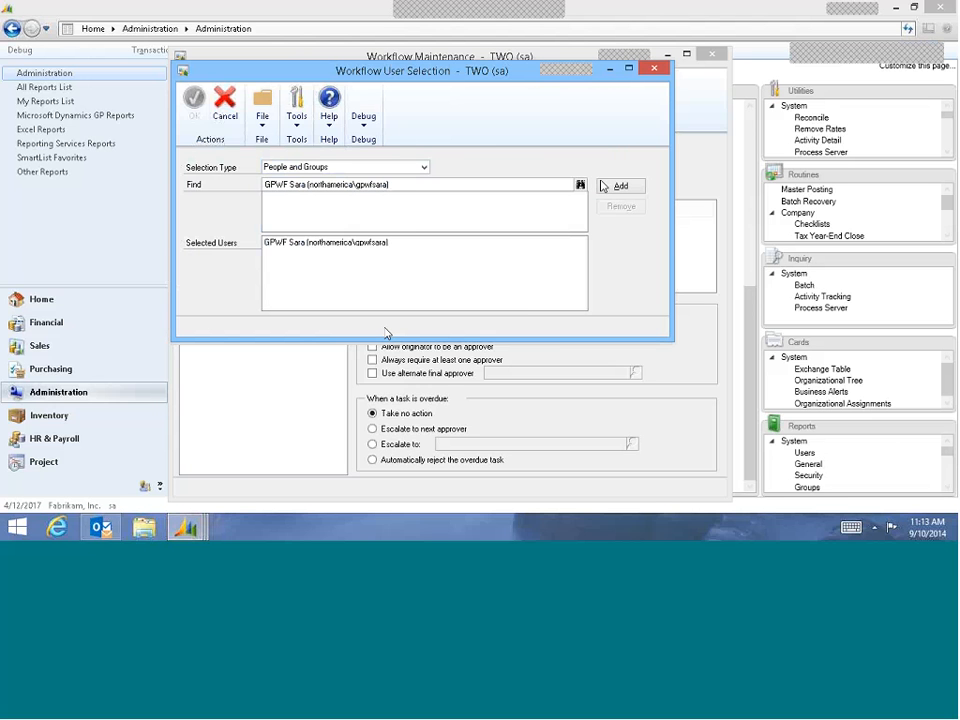
left_click(195, 108)
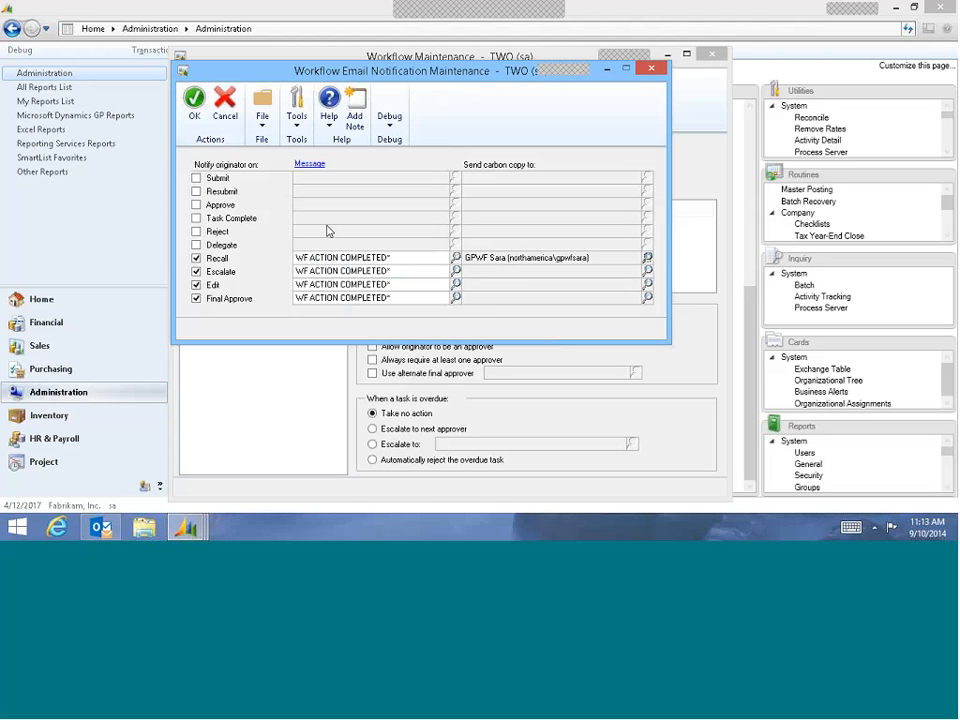
triple_click(338, 253)
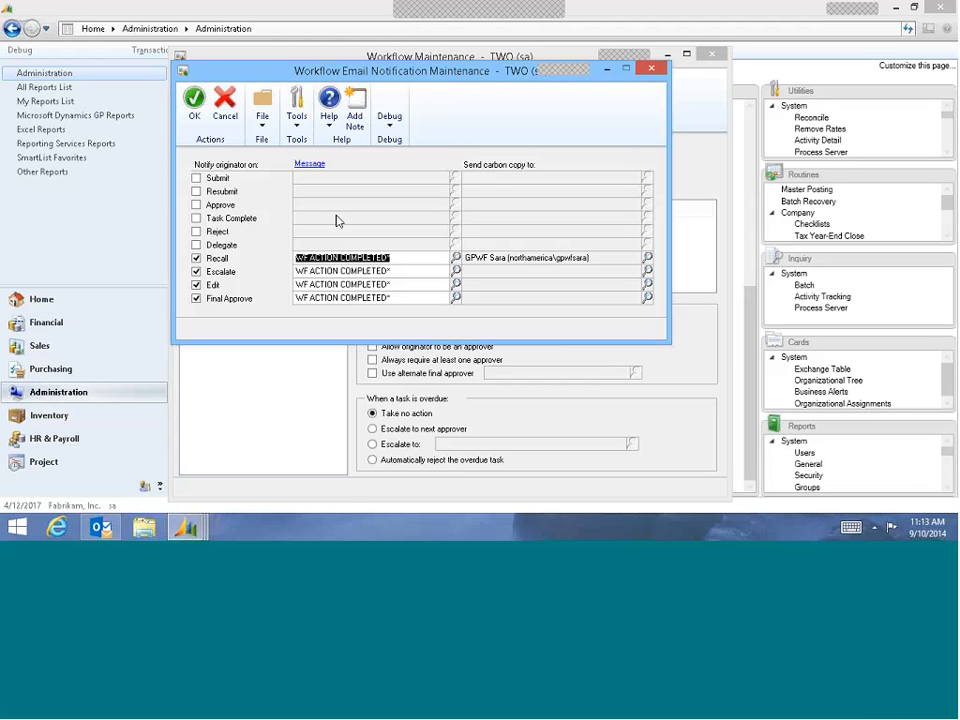
left_click(197, 117)
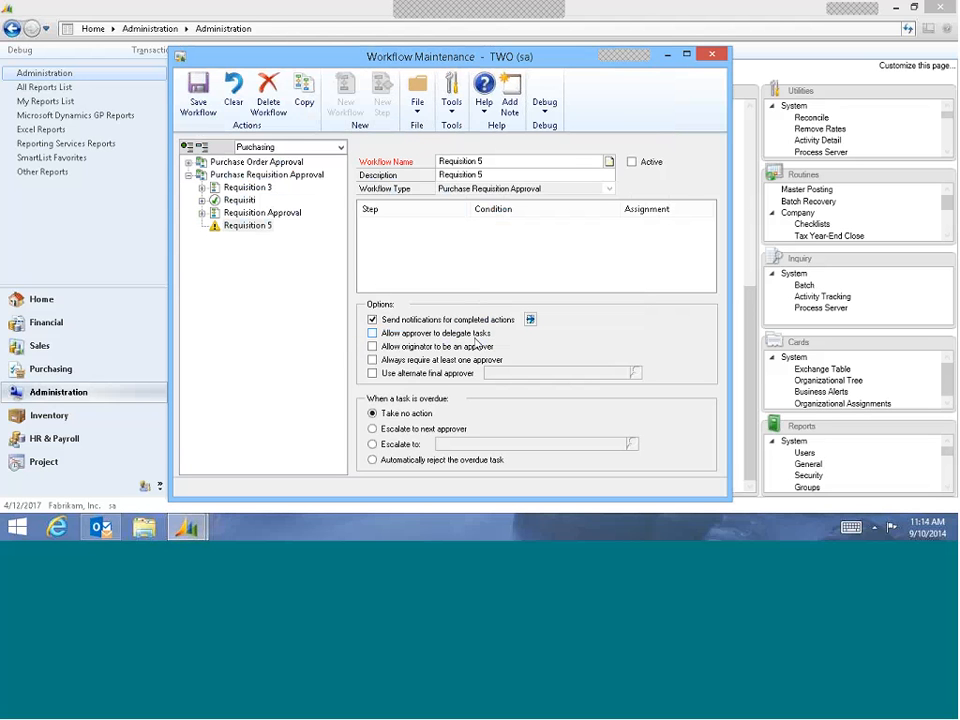
- Allow approvers to delegate tasks, allow the originator to be an approver, and always require at least one approver
left_click(374, 335)
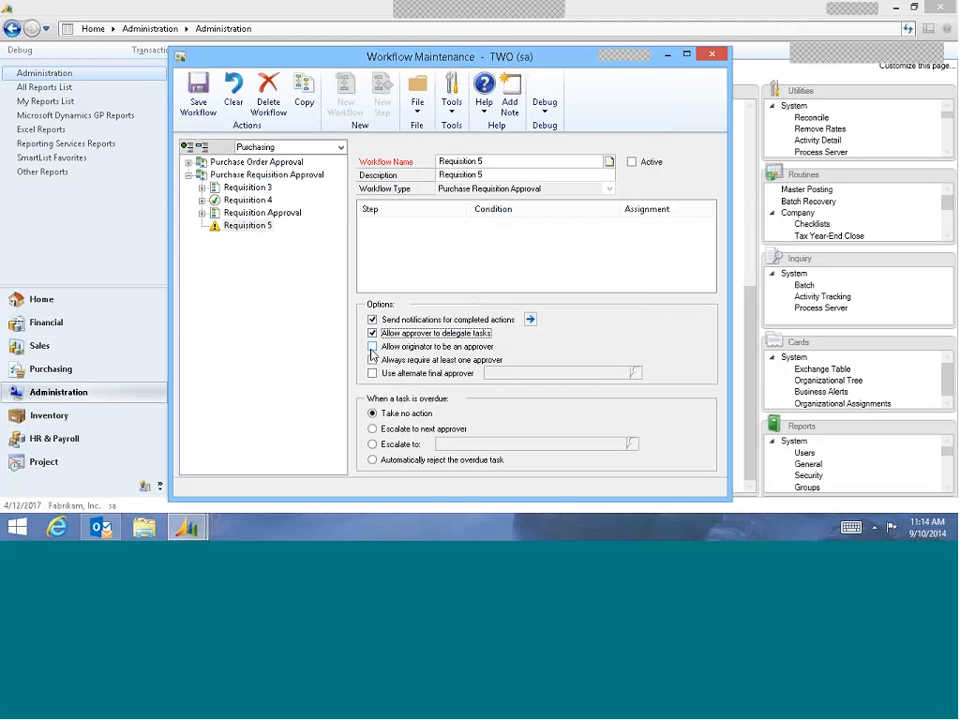
left_click(372, 347)
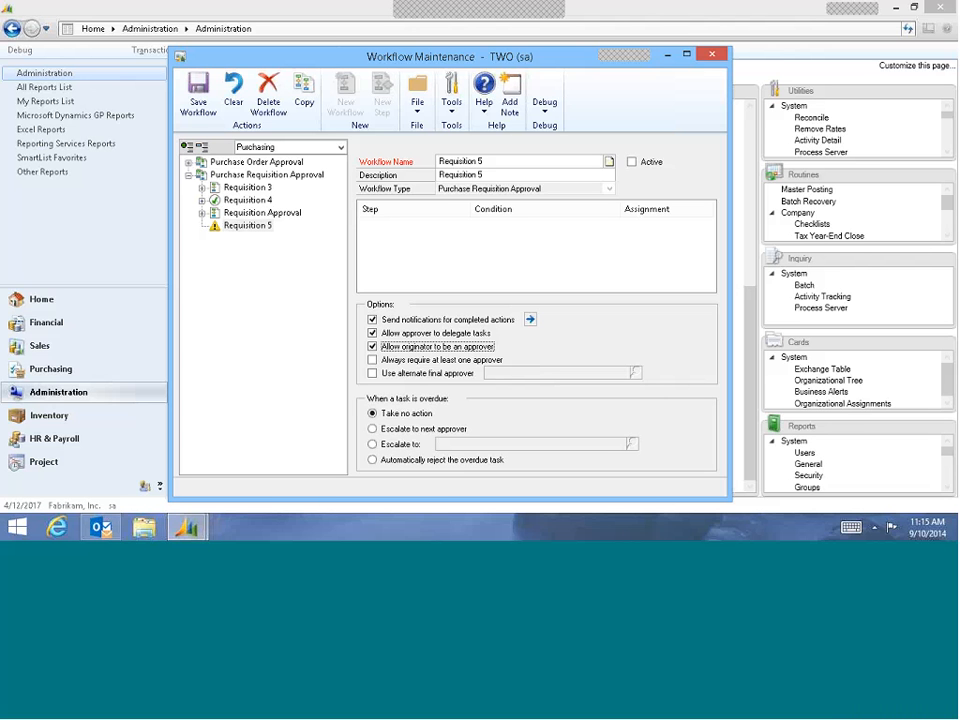
left_click(373, 347)
left_click(372, 359)
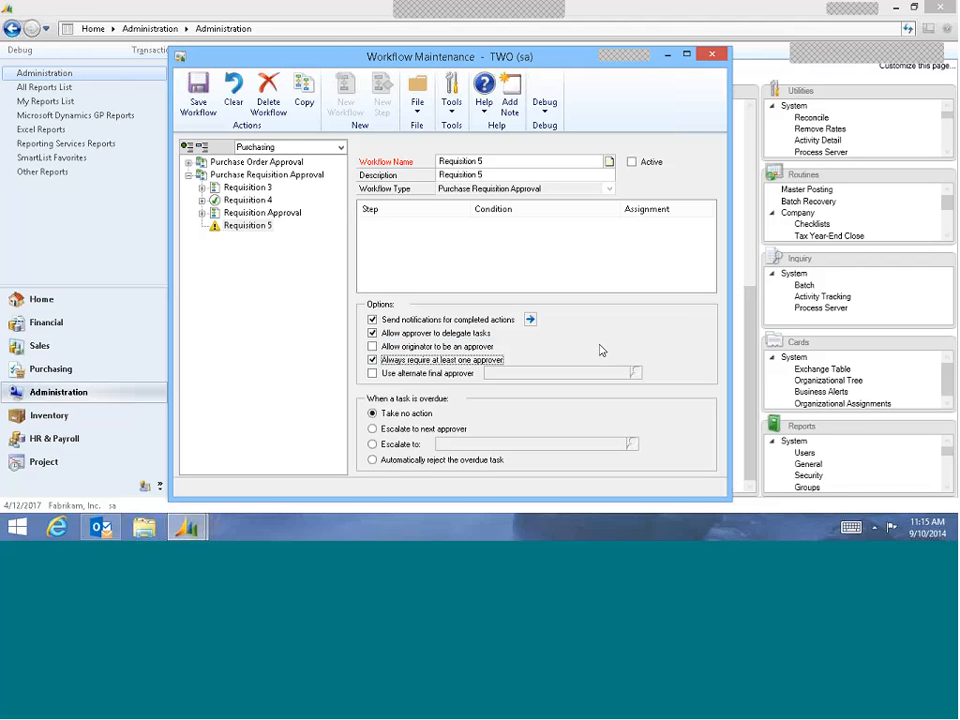
left_click(372, 347)
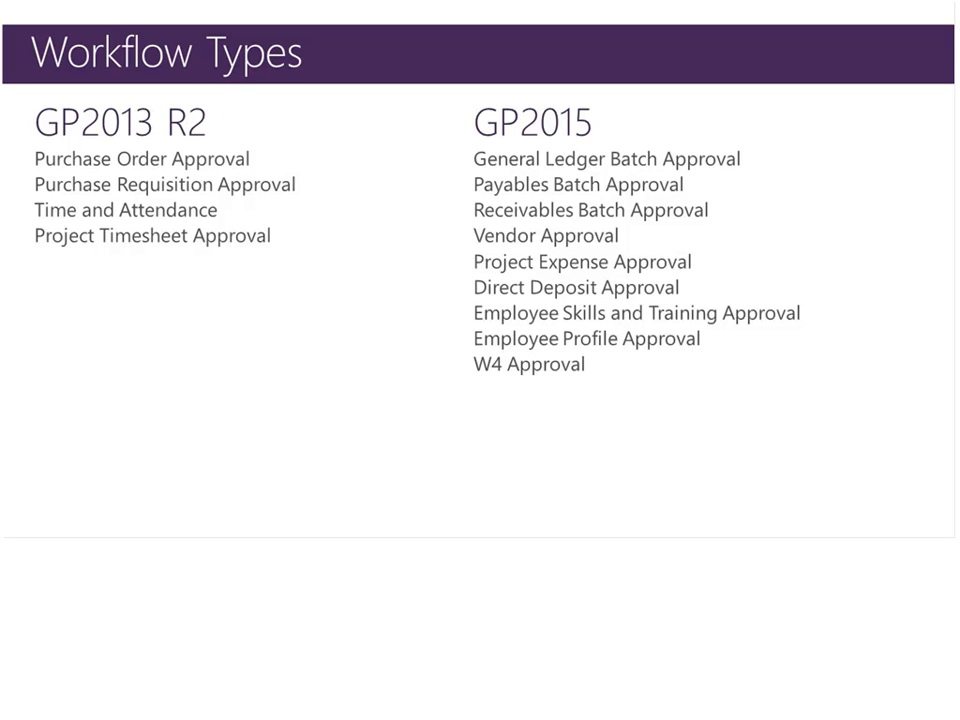
key("Right")
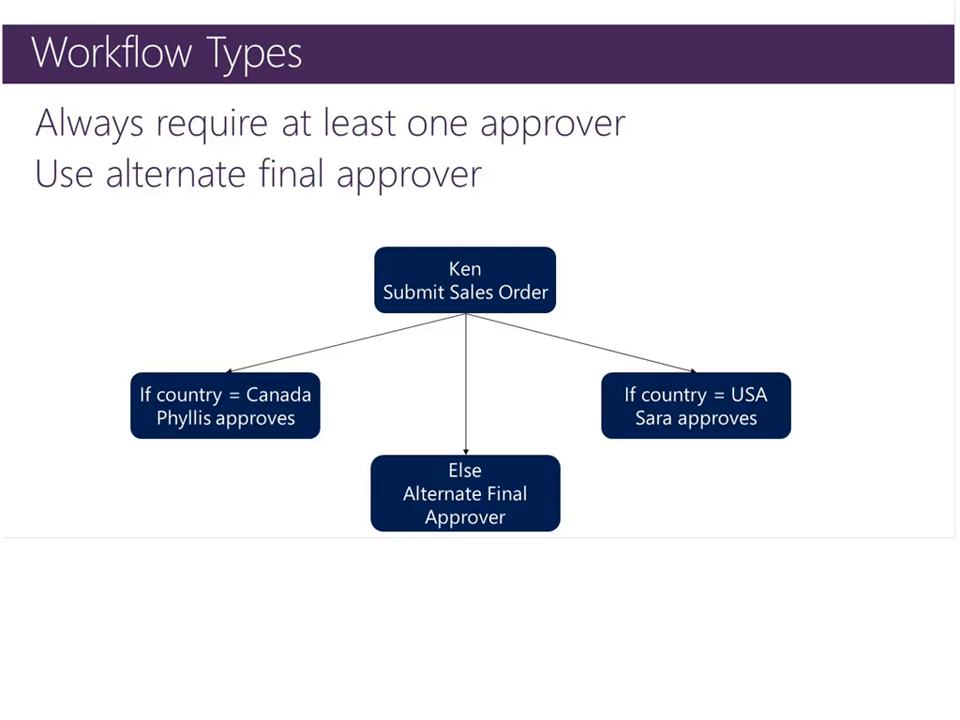
key("Right")
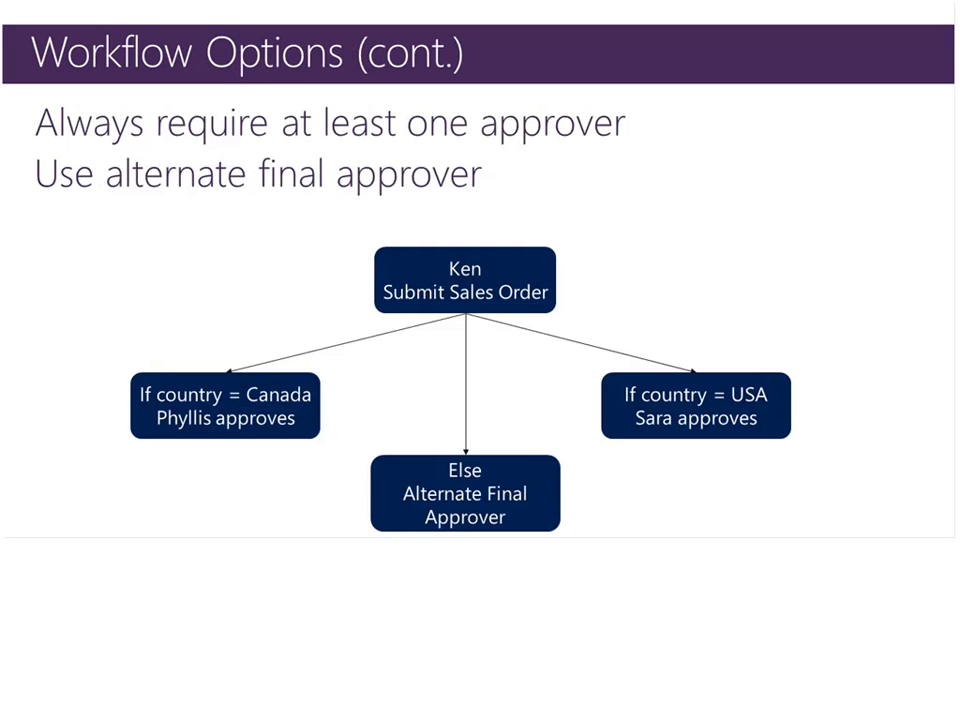
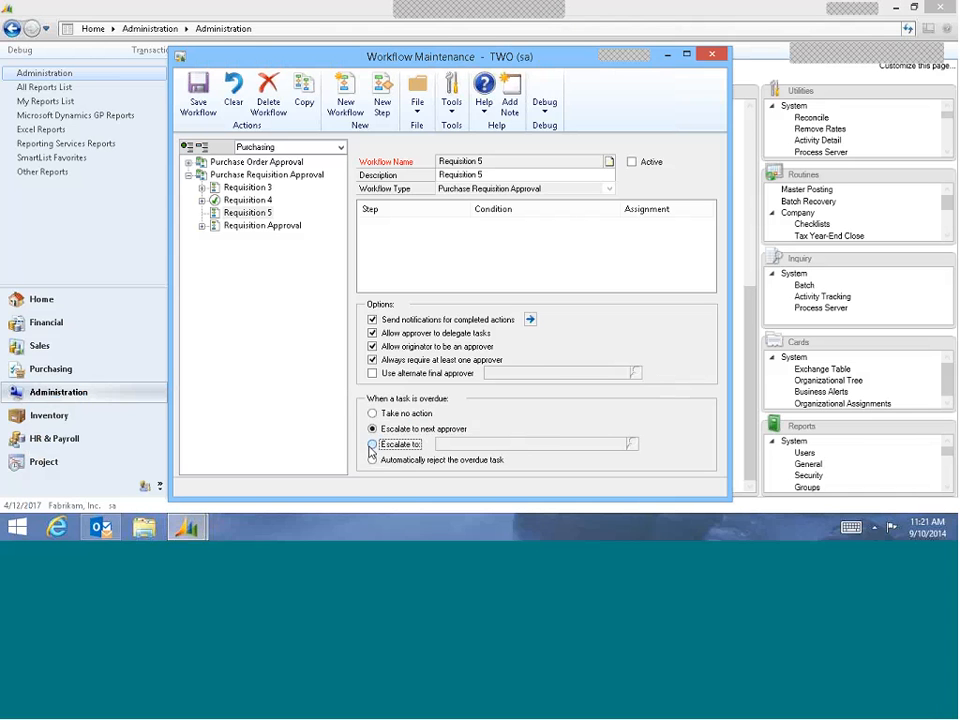
- Try the overdue task options for escalating to a specific user and for automatically rejecting the task
left_click(372, 445)
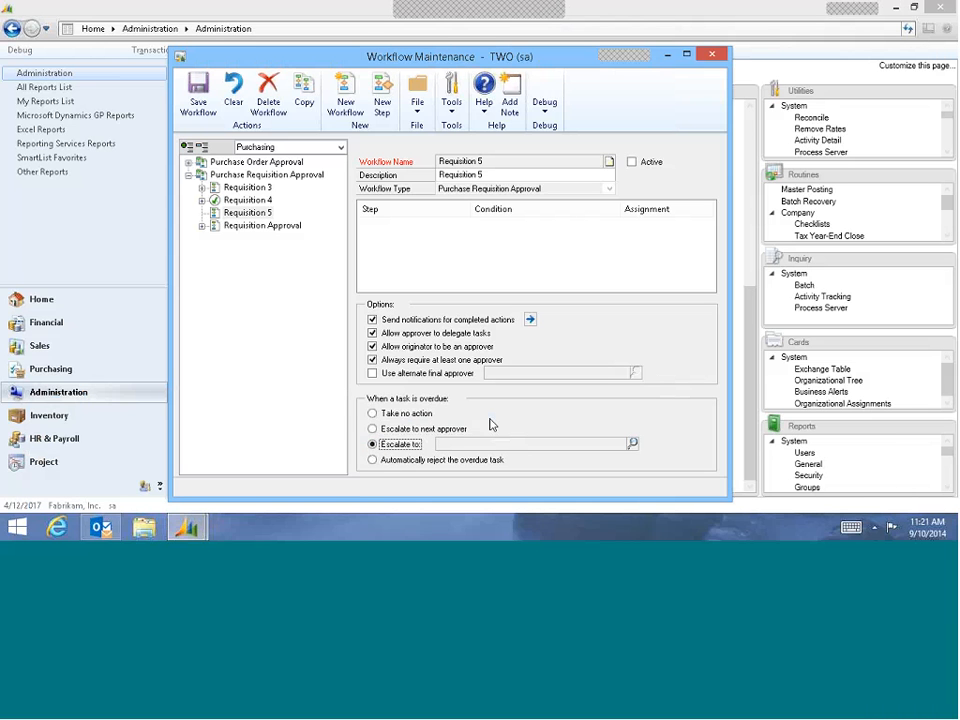
left_click(631, 443)
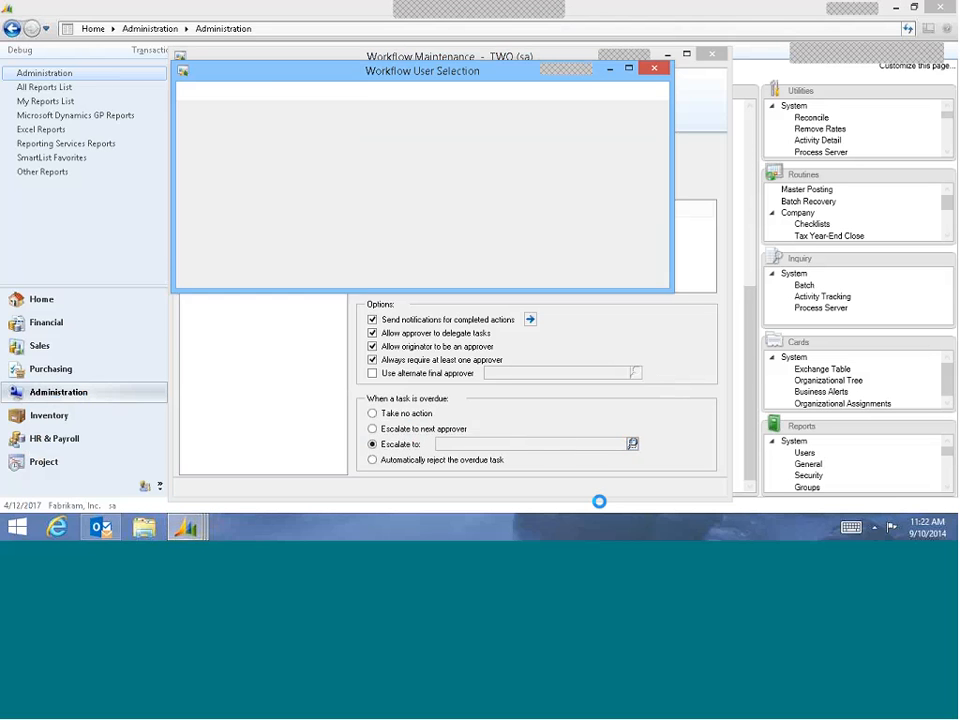
left_click(655, 70)
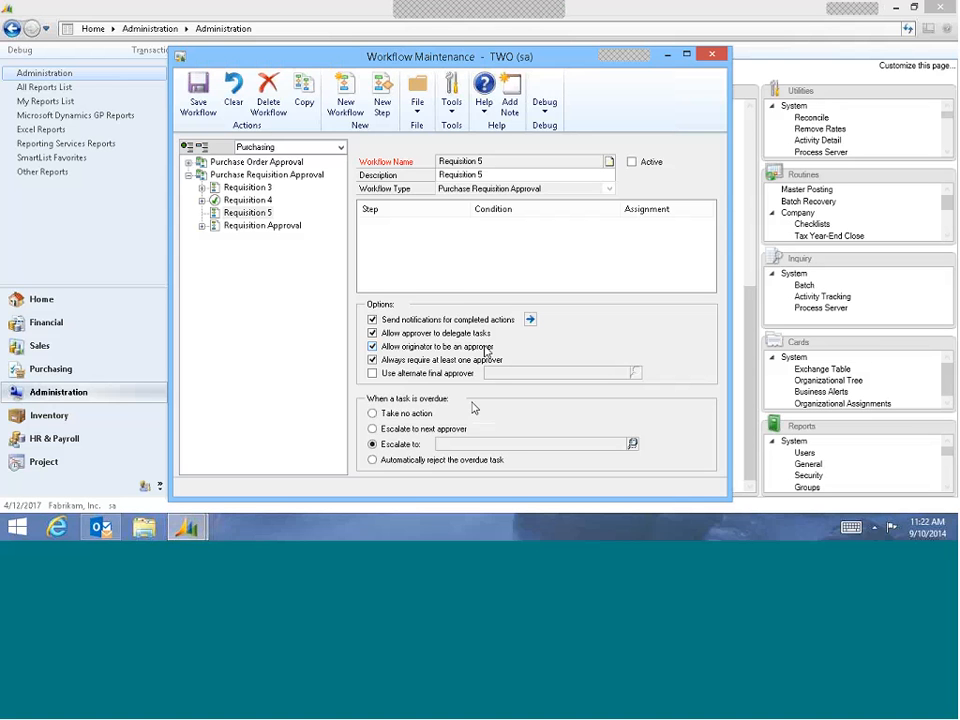
left_click(373, 460)
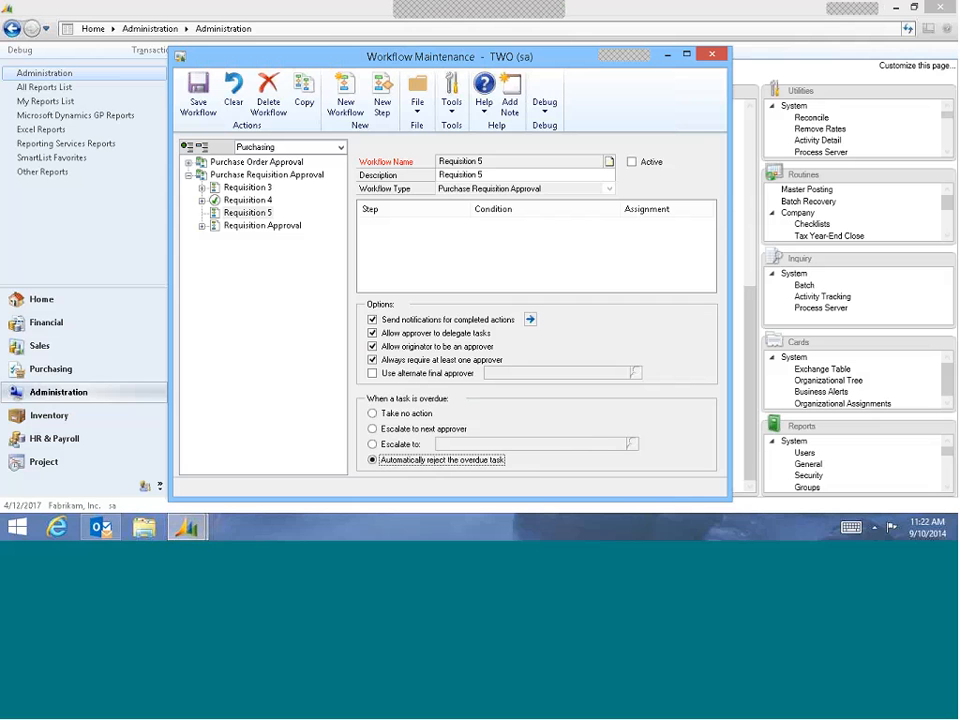
- Set overdue tasks to take no action and save the Requisition 5 workflow
left_click(372, 414)
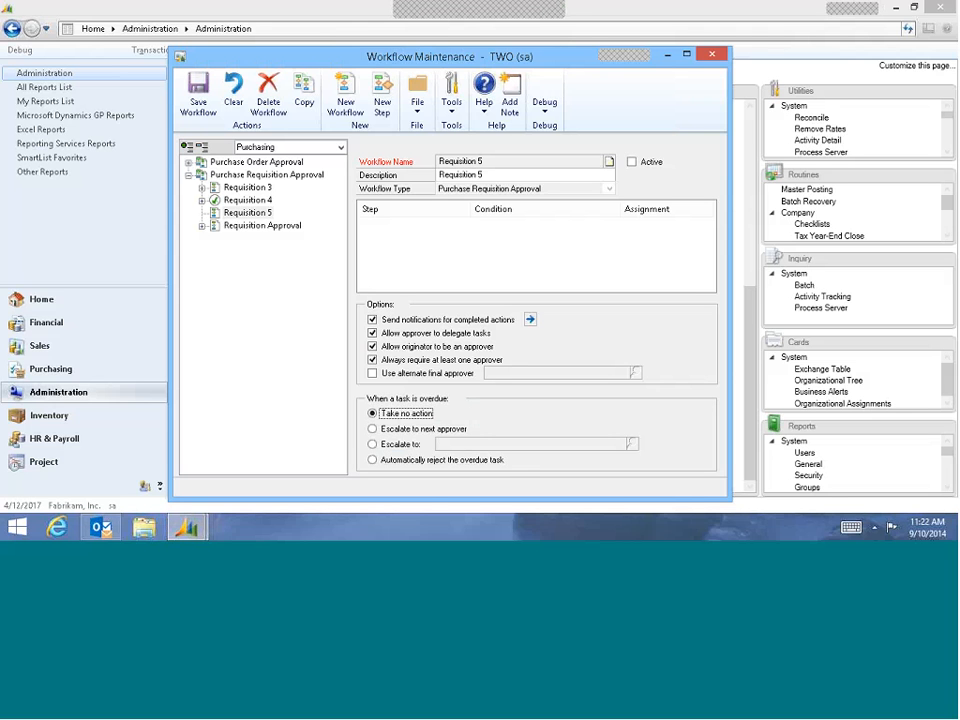
left_click(248, 213)
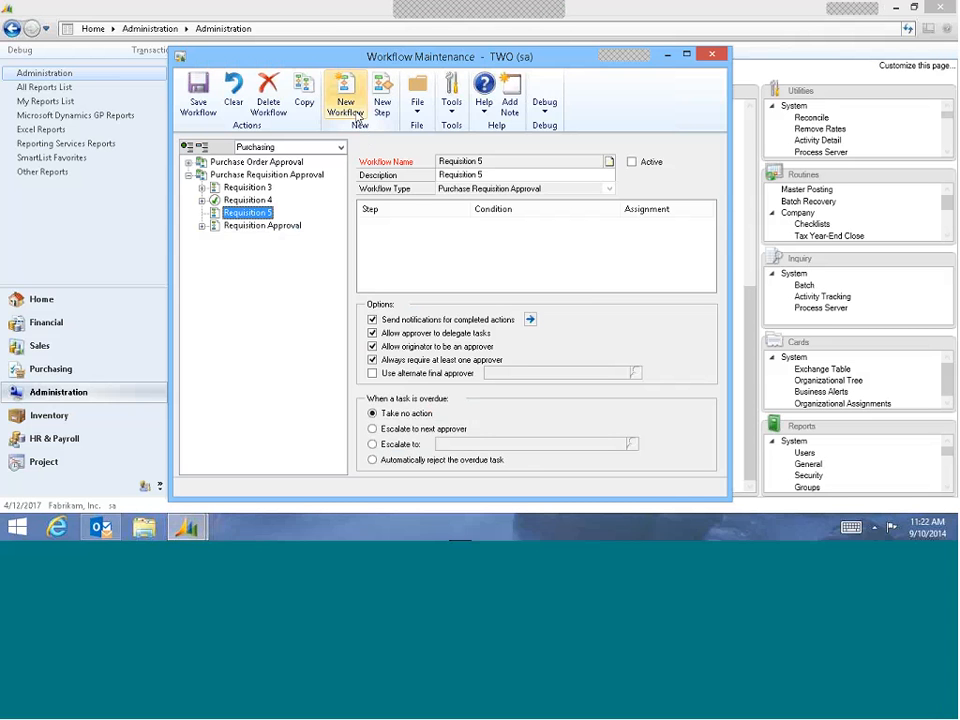
left_click(196, 92)
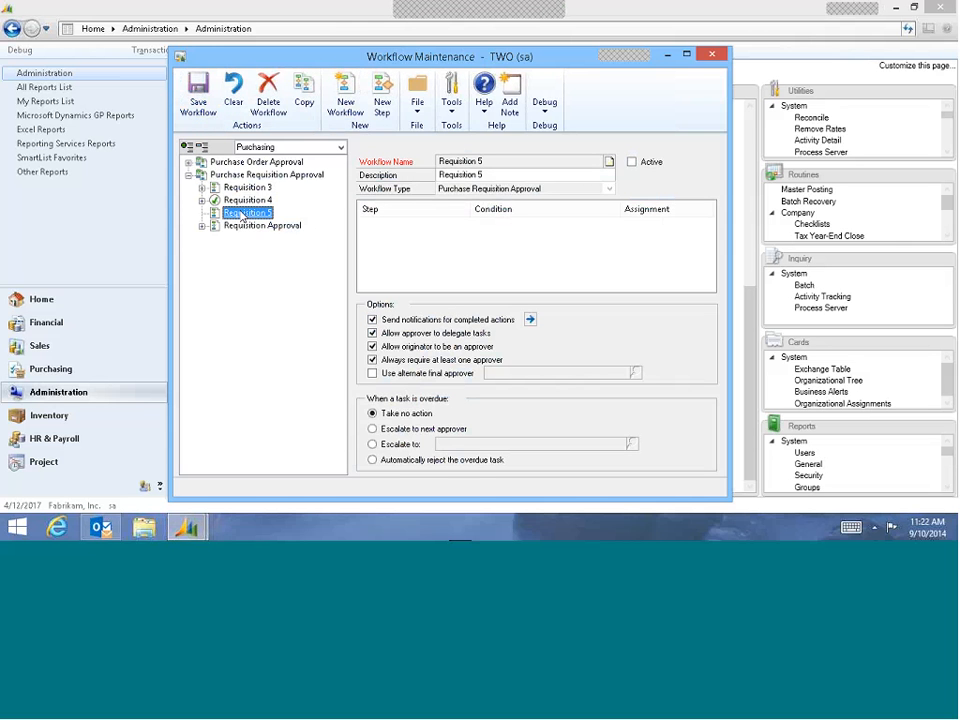
- Add a new step to the Requisition 5 workflow and name it Select Vendor
left_click(382, 100)
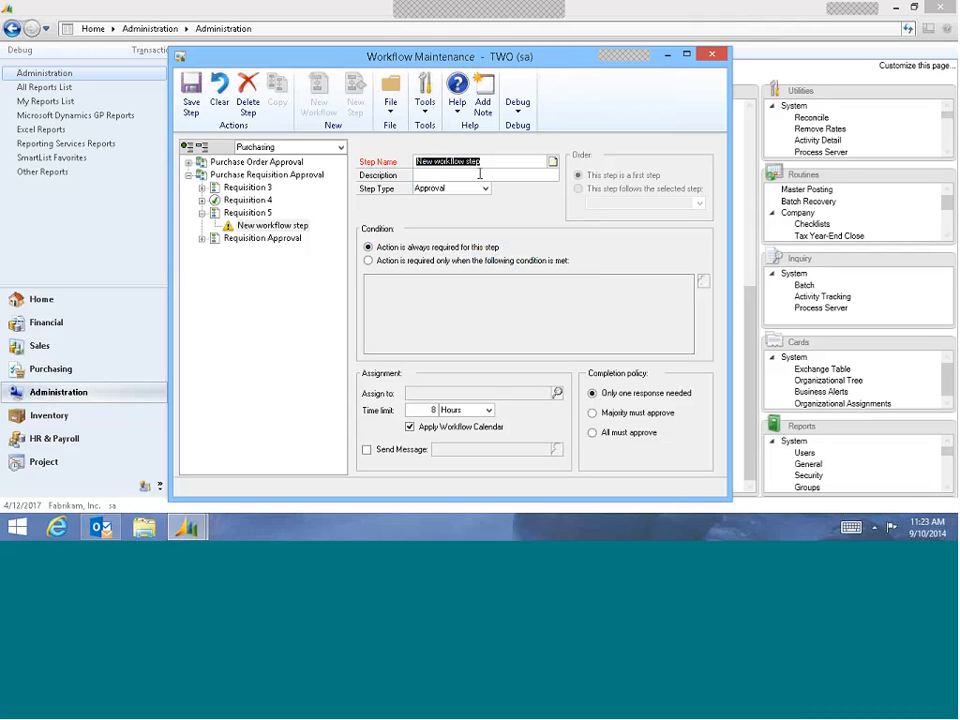
type("Gro")
key("BackSpace")
key("BackSpace")
key("BackSpace")
type("Select Vendor")
key("Tab")
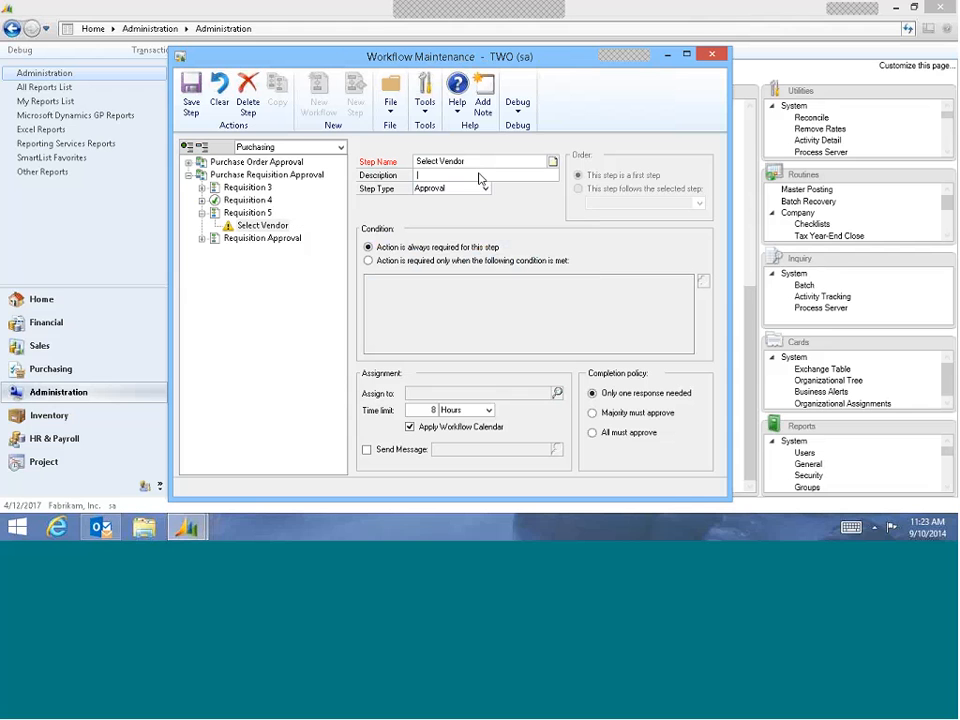
- Describe the Select Vendor step as the responsible person selecting a vendor, and set its step type to Task
type("Gloria sele")
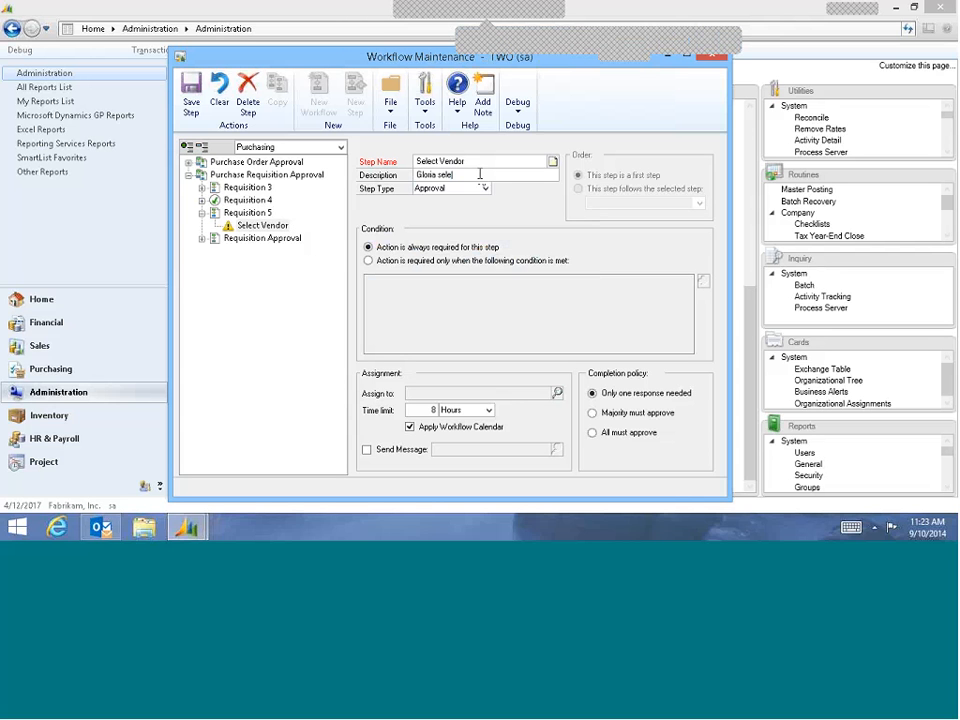
type("cts a vendor")
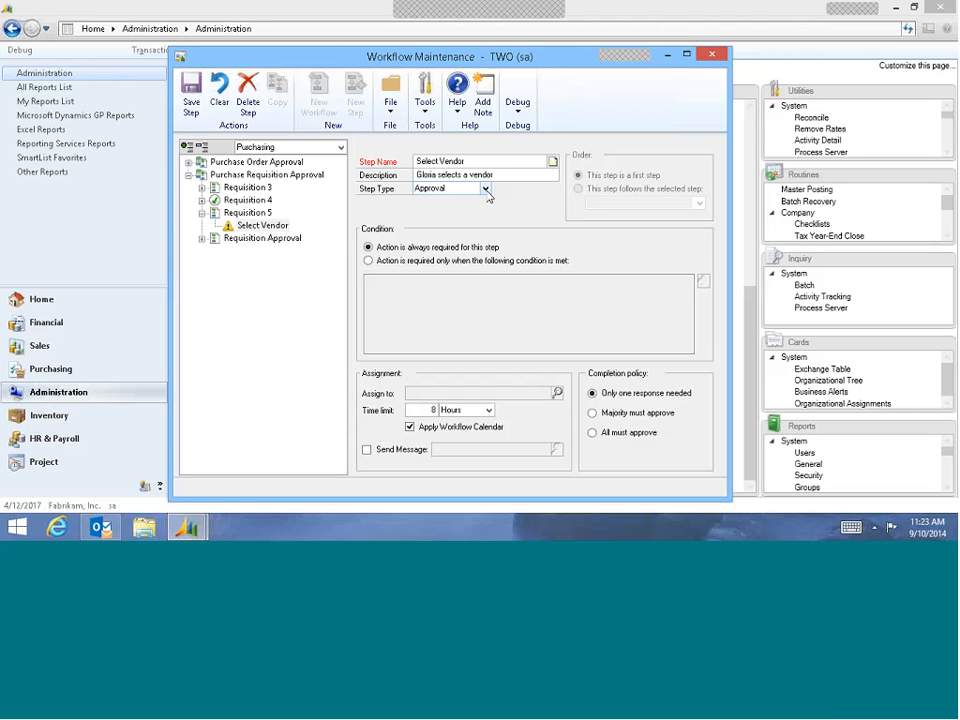
left_click(485, 189)
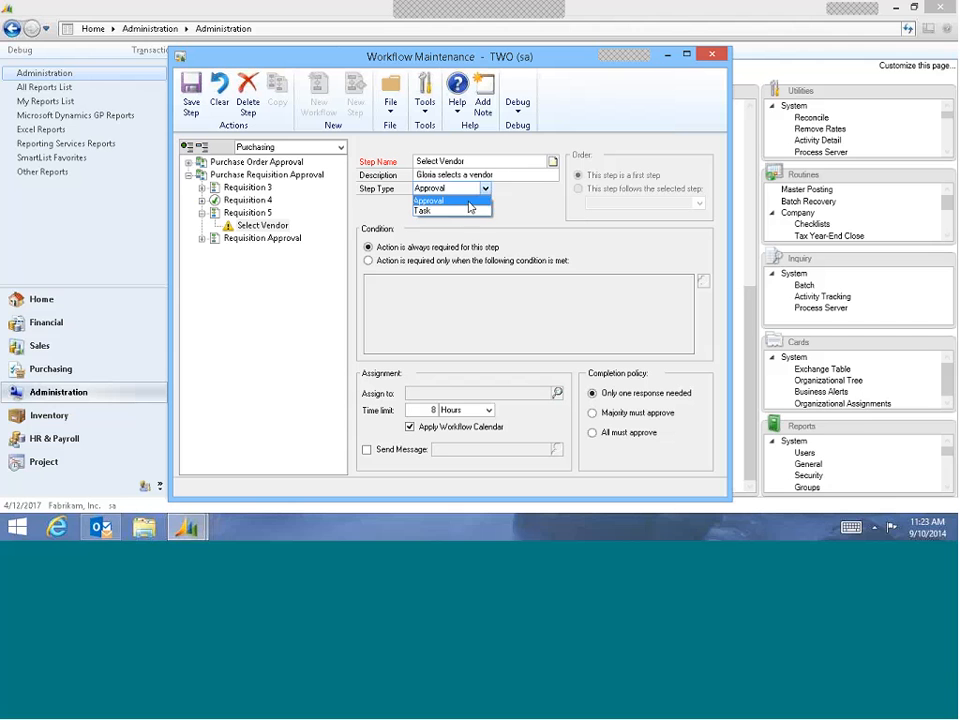
left_click(464, 212)
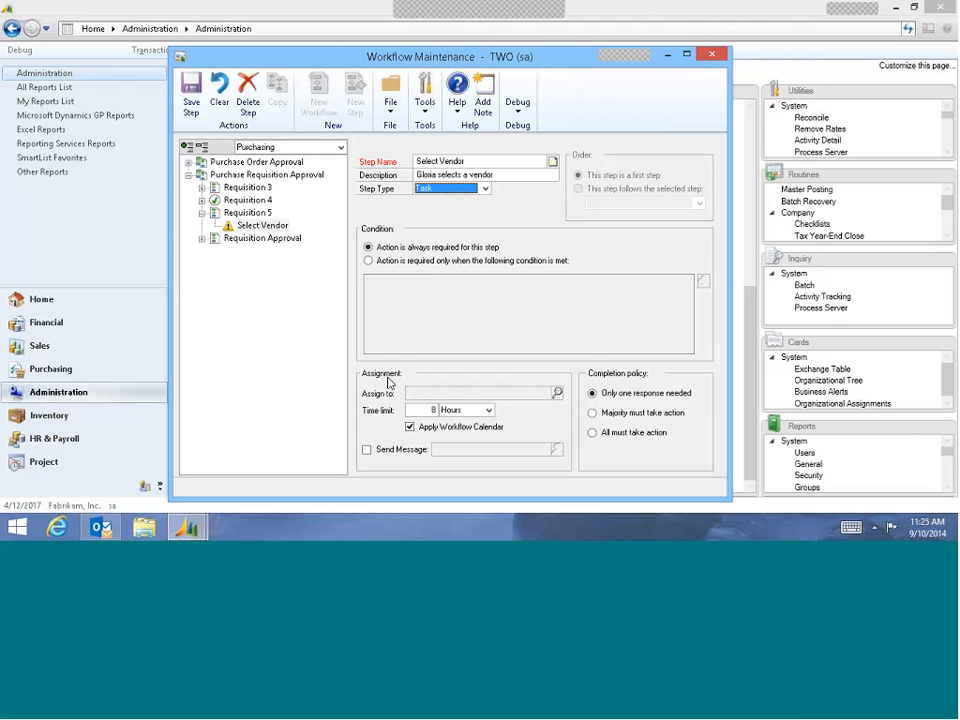
- Look up the GPWF user named in the step description and add that user to the Select Vendor assignees
left_click(559, 396)
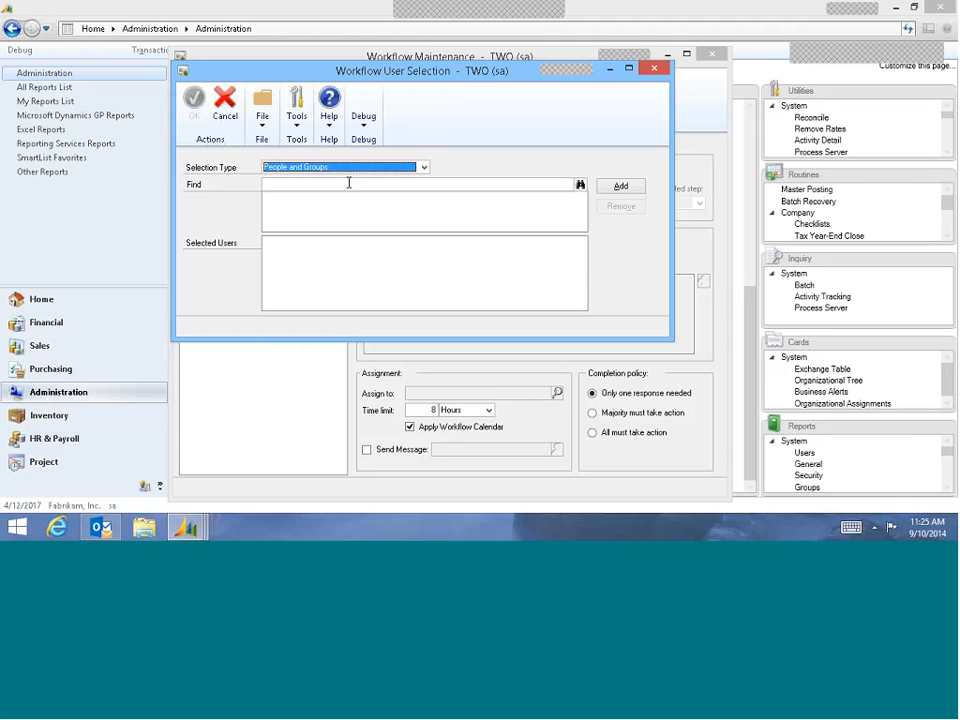
left_click(349, 183)
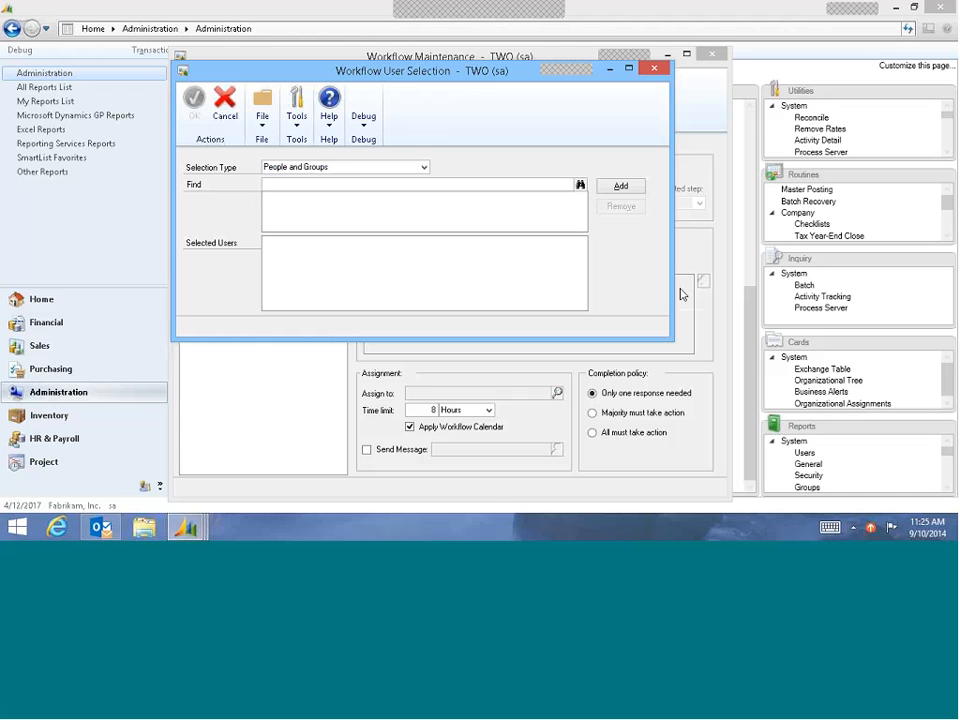
type("gpwf glo")
key("Tab")
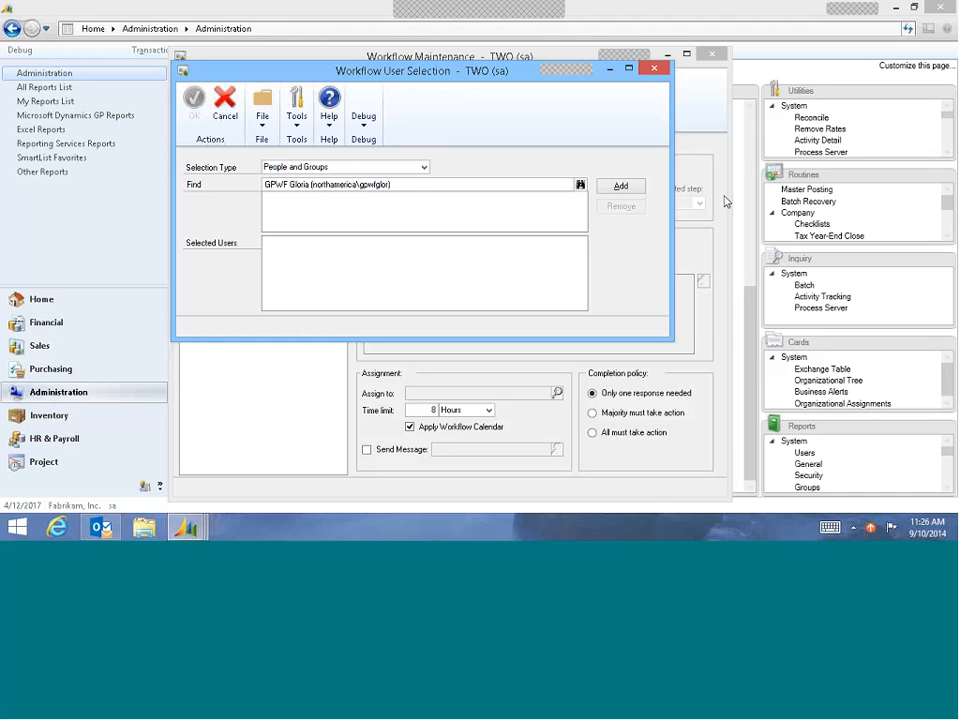
left_click(620, 187)
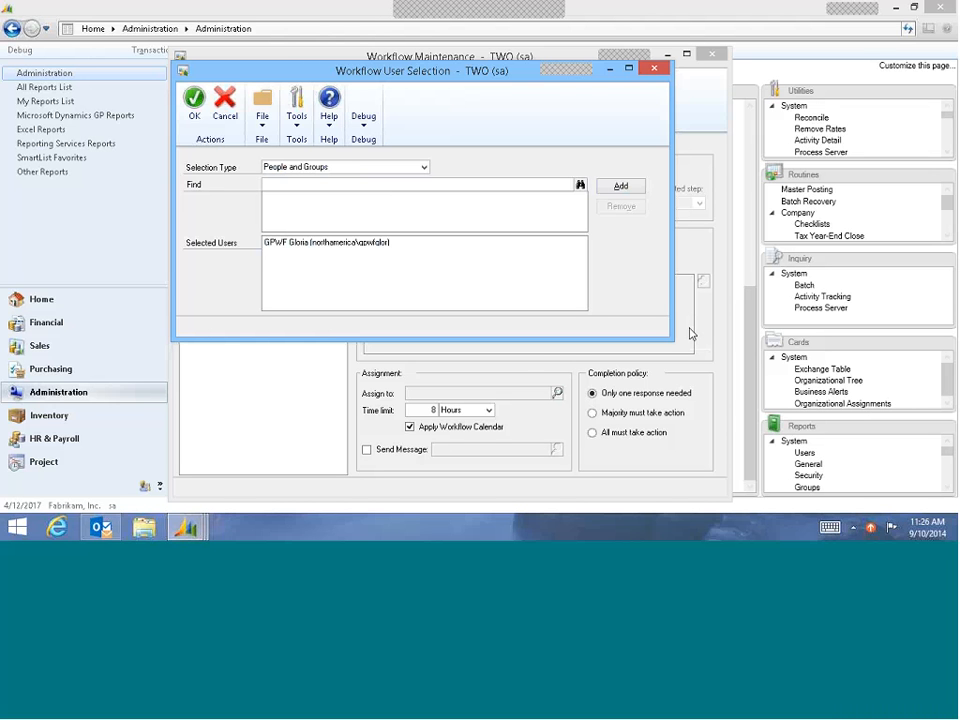
- Search the gpwf people and groups and add Purchase Order Group for GP Workflow to the selected users
type("gpwfcr)")
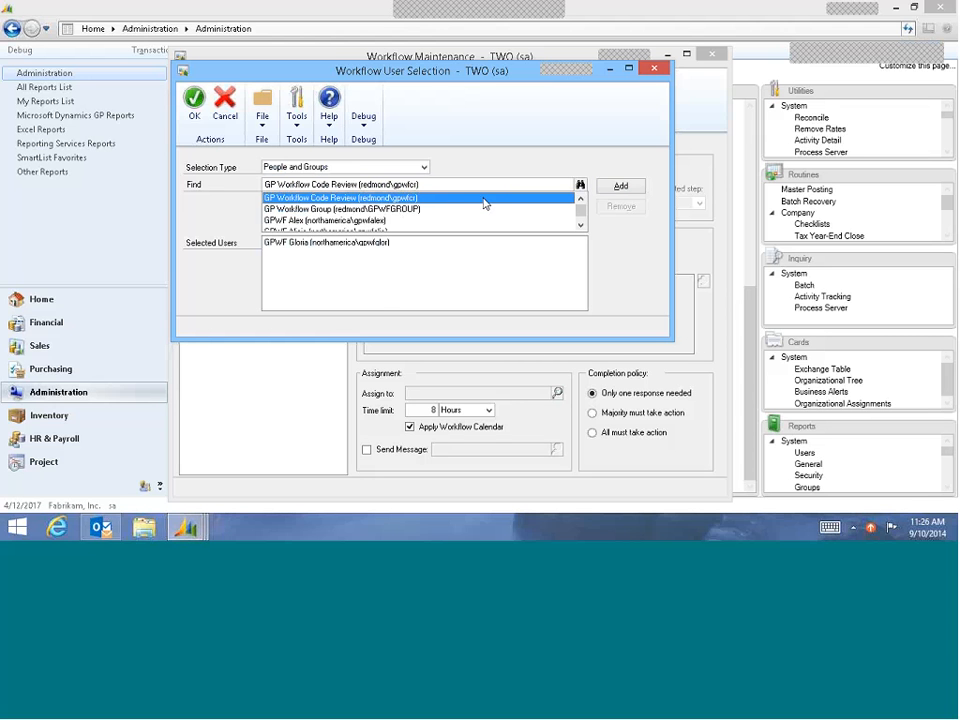
left_click(580, 227)
left_click(580, 227)
left_click(580, 227)
left_click(580, 227)
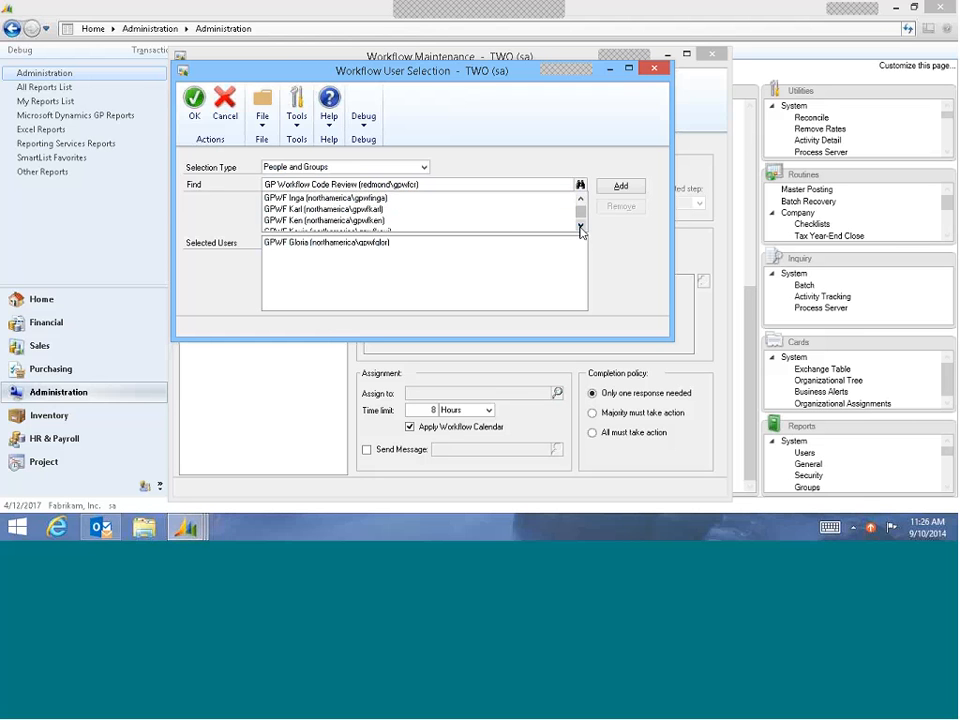
left_click(580, 227)
left_click(580, 227)
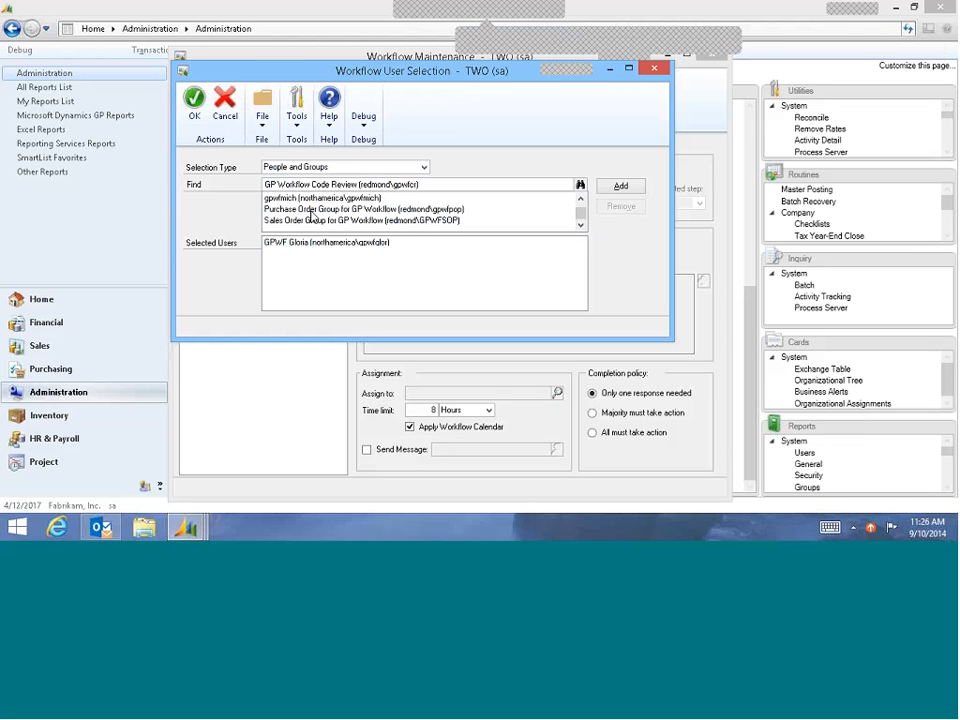
left_click(312, 210)
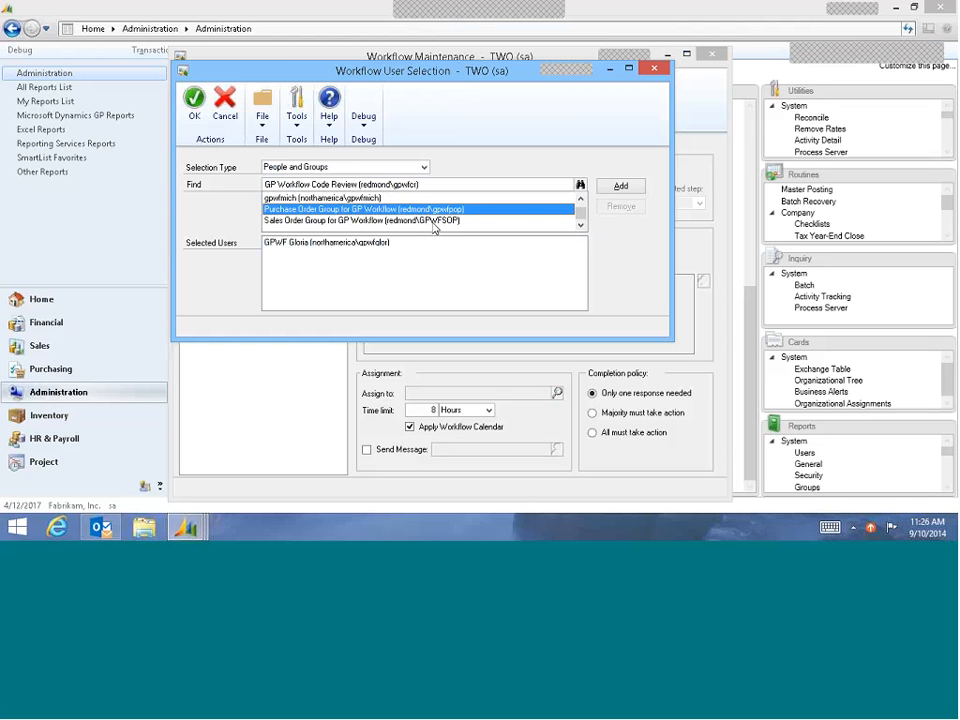
left_click(621, 187)
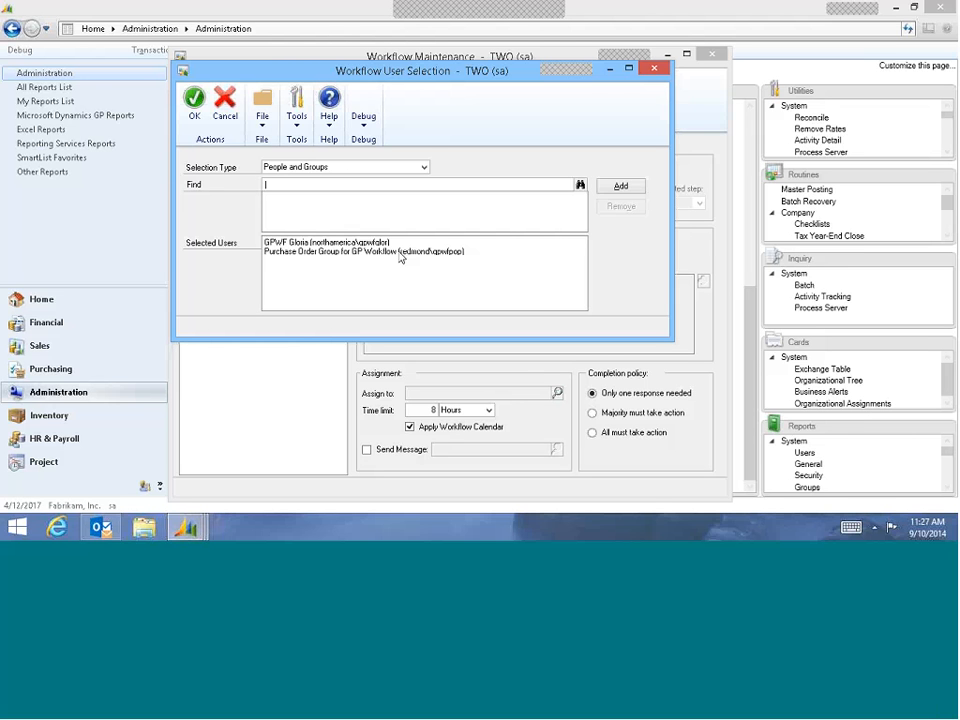
- Remove the Purchase Order Group and the individual GPWF user from the selected users
left_click(405, 252)
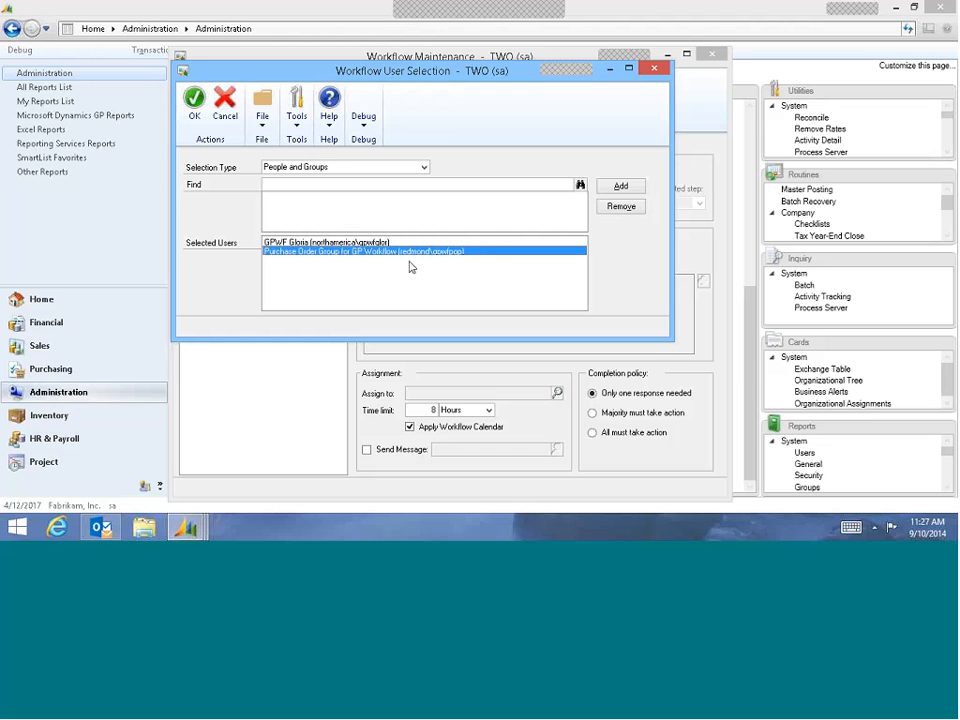
left_click(622, 207)
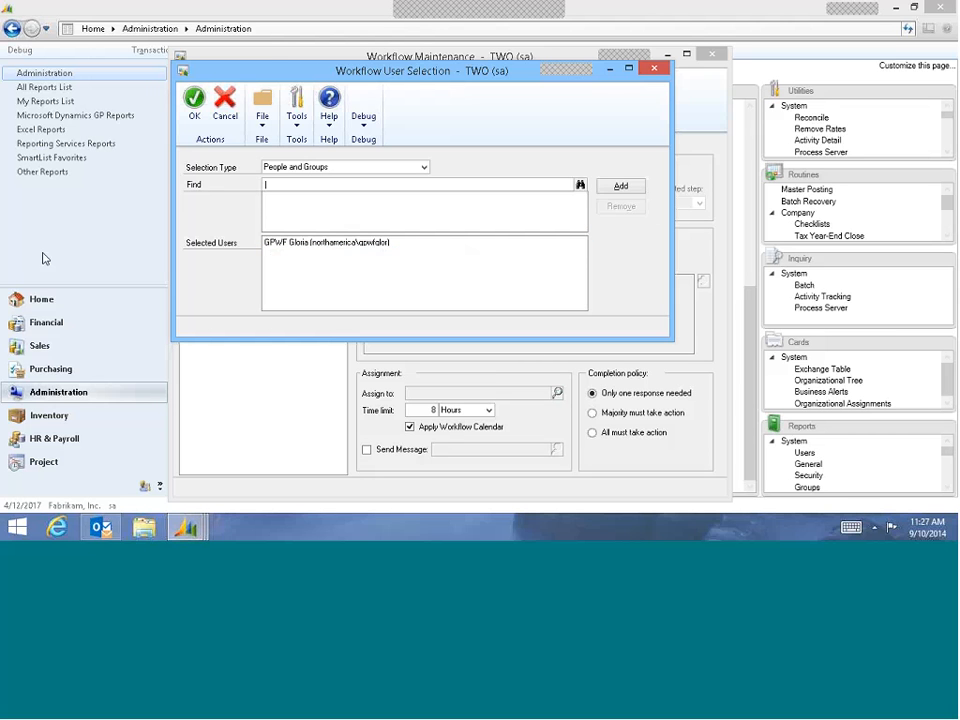
left_click(330, 244)
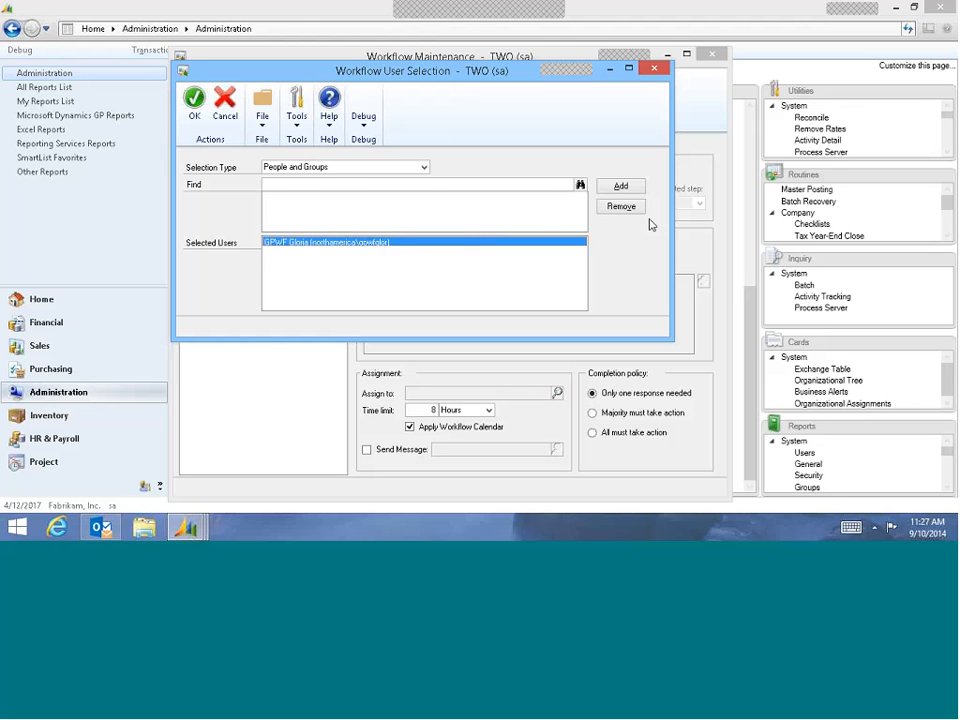
left_click(617, 207)
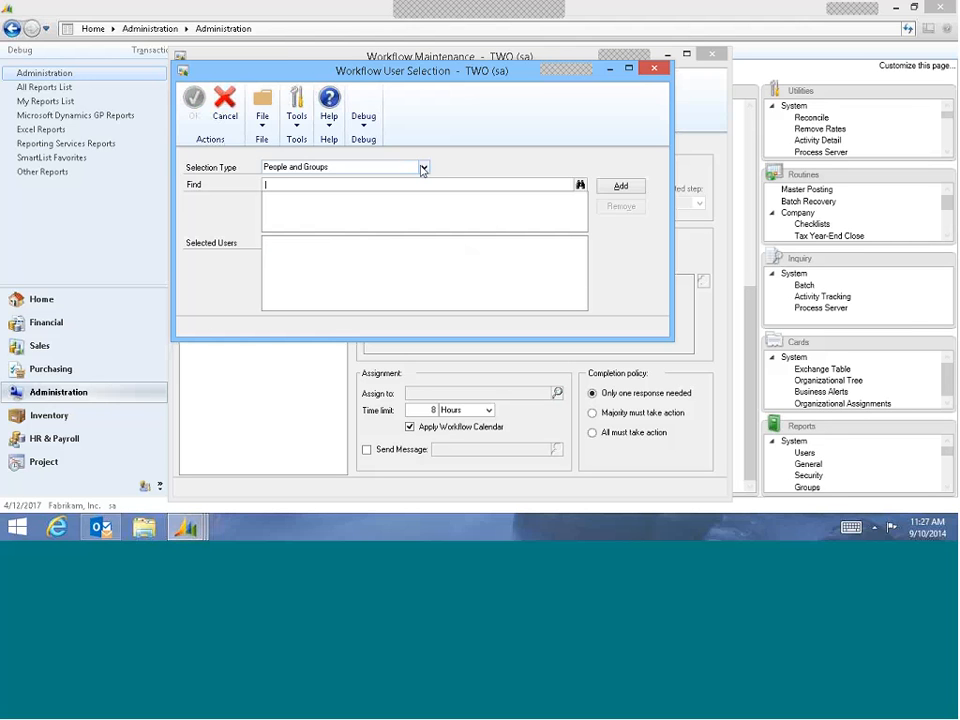
- Switch the assignee selection type to Hierarchy, starting from the workflow originator
left_click(424, 168)
left_click(288, 190)
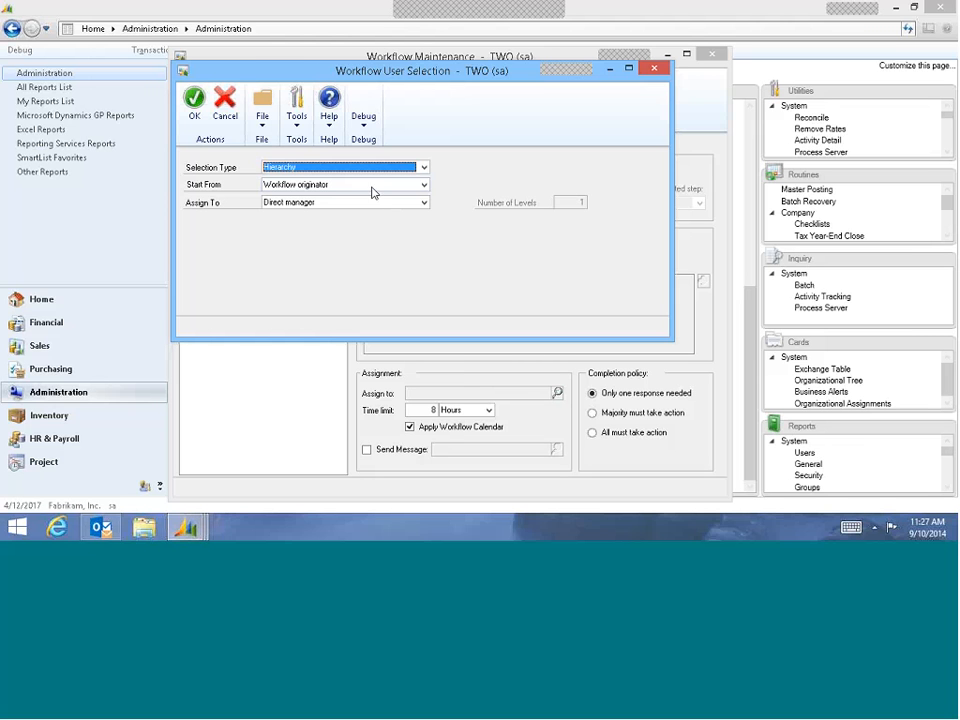
left_click(424, 185)
left_click(424, 186)
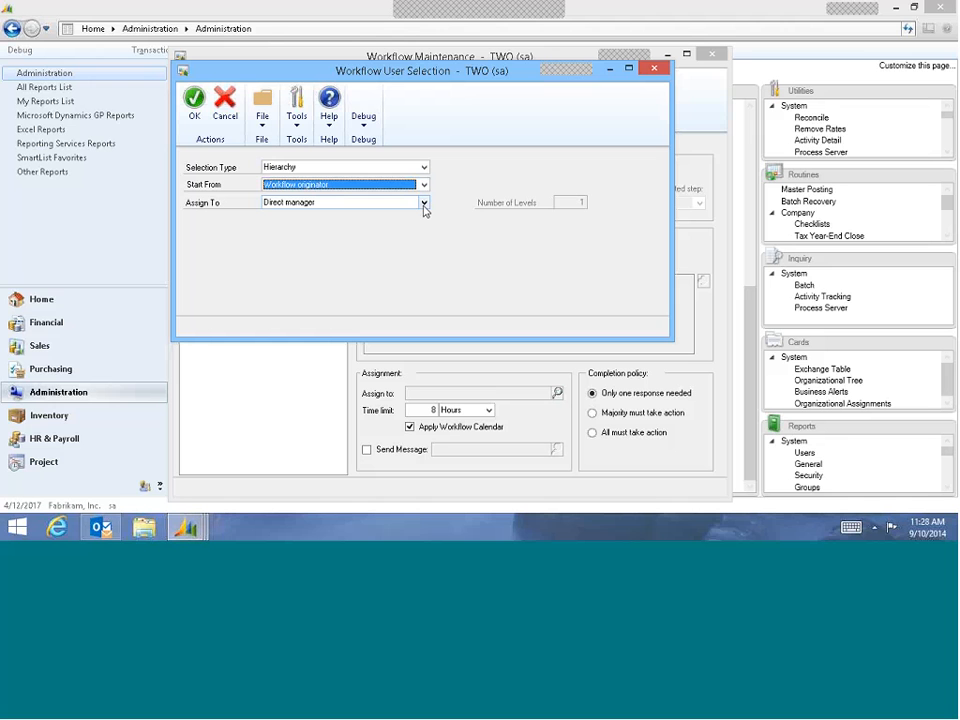
left_click(424, 203)
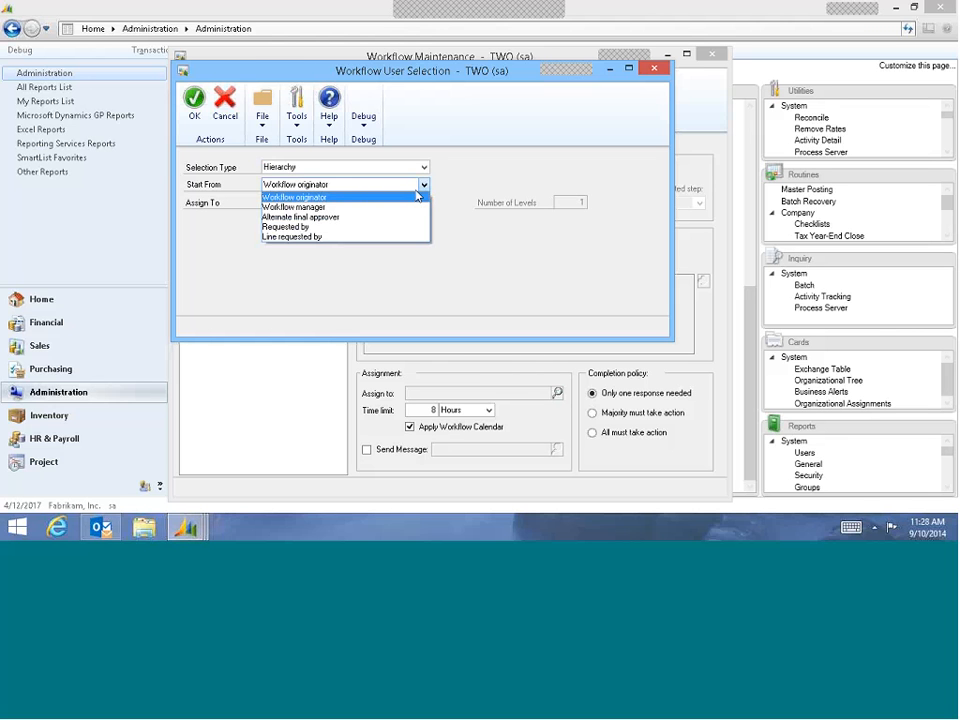
left_click(307, 203)
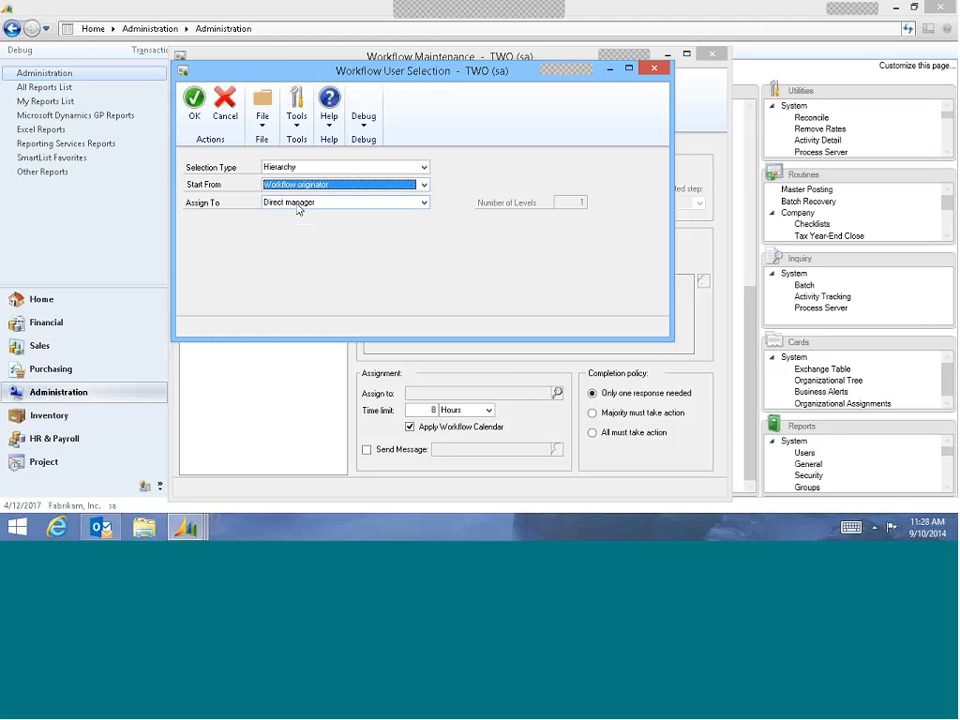
- Try assigning the task to the workflow originator's skip-level manager
left_click(300, 204)
left_click(424, 202)
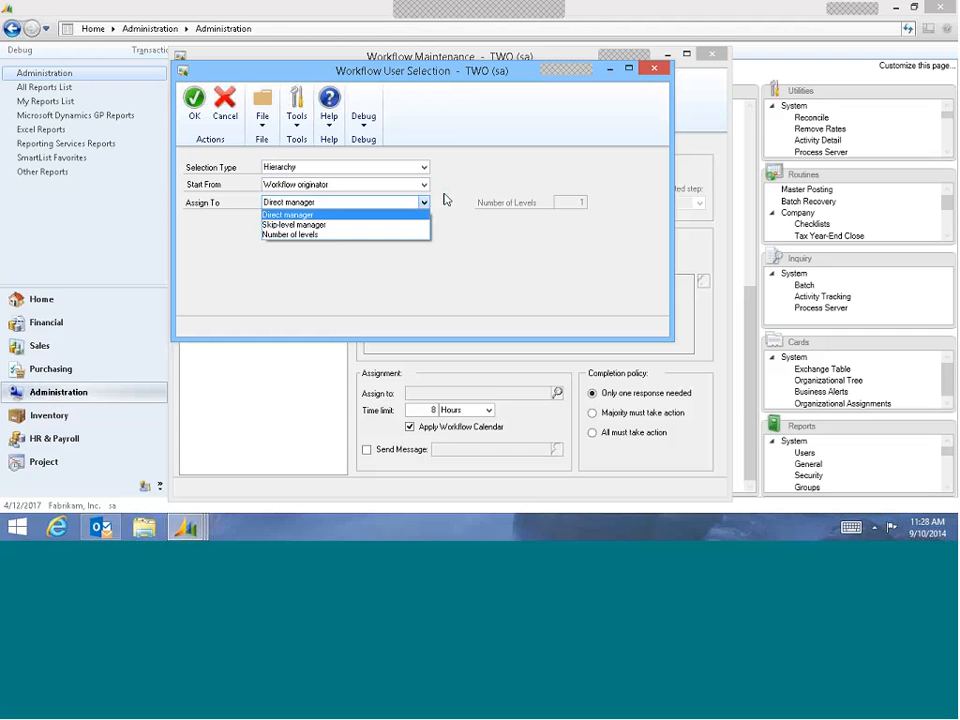
left_click(294, 225)
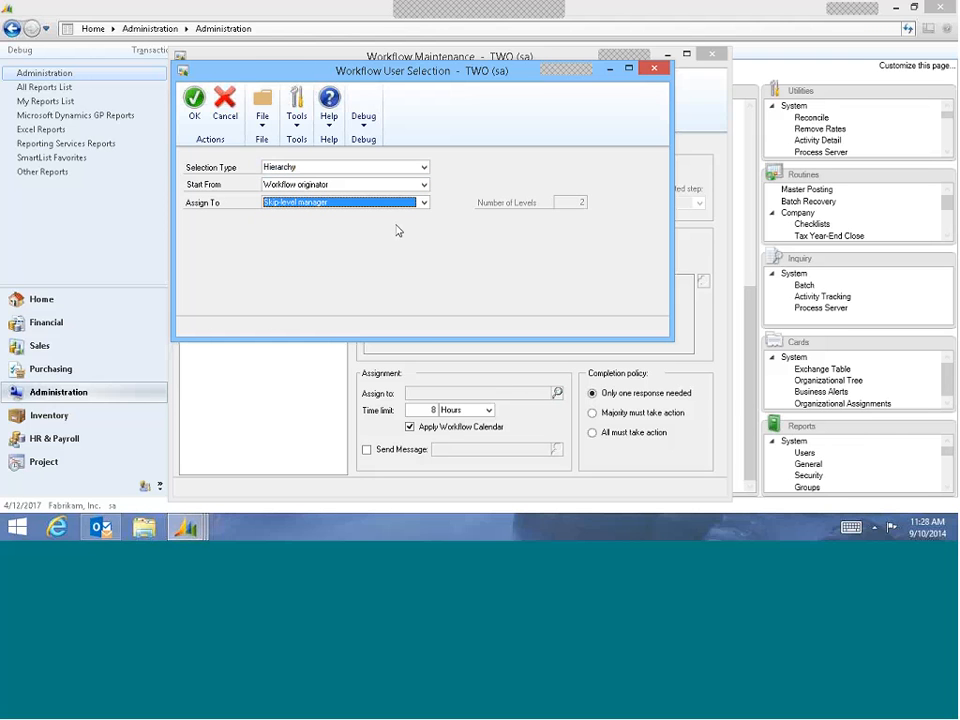
- Try assigning the task by number of hierarchy levels, entering 0 levels
left_click(424, 202)
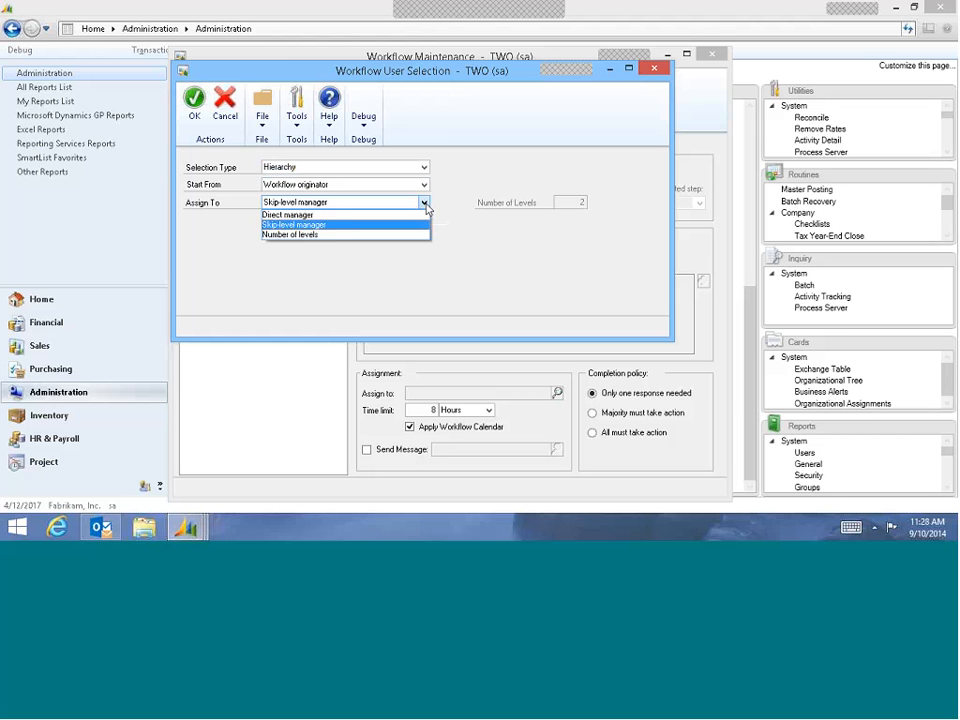
left_click(300, 235)
left_click(583, 204)
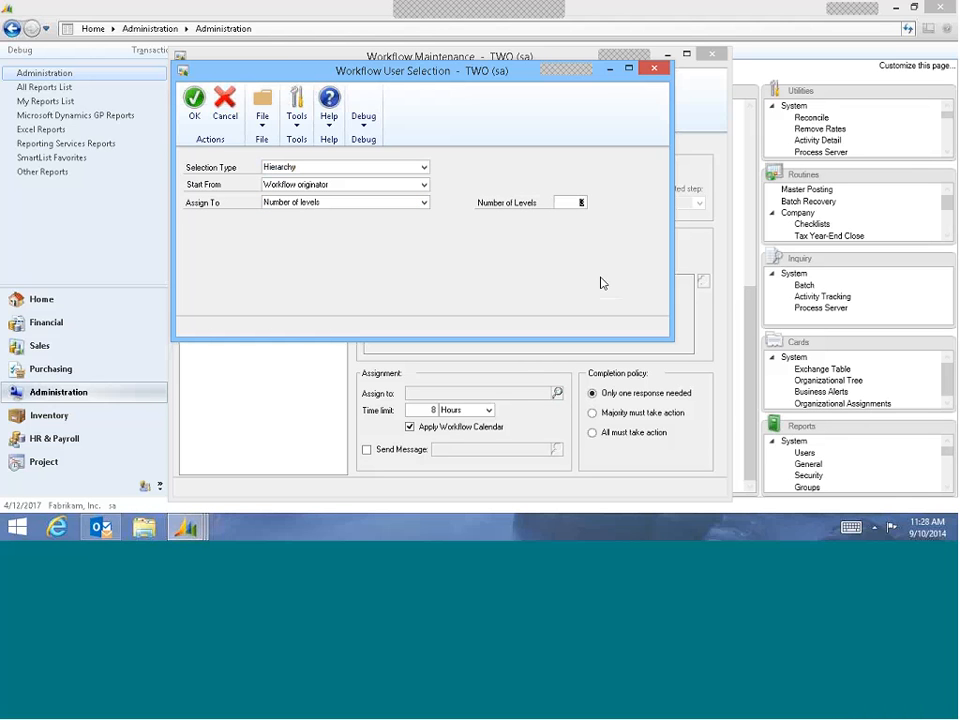
type("42")
left_click_drag(572, 203, 592, 211)
type("0")
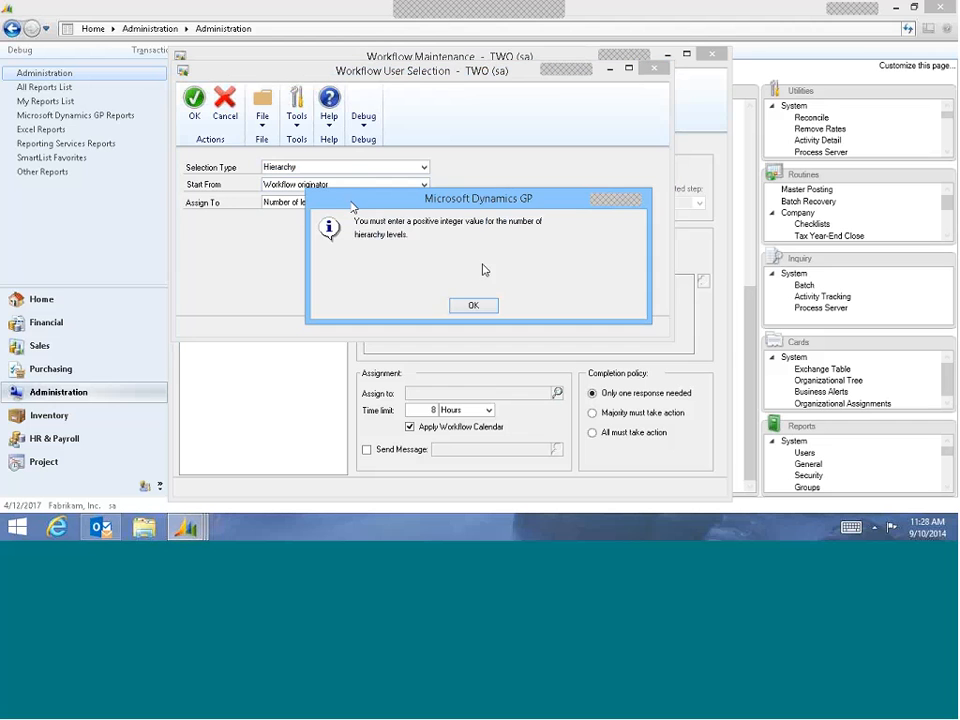
left_click(472, 304)
left_click(363, 208)
left_click(474, 306)
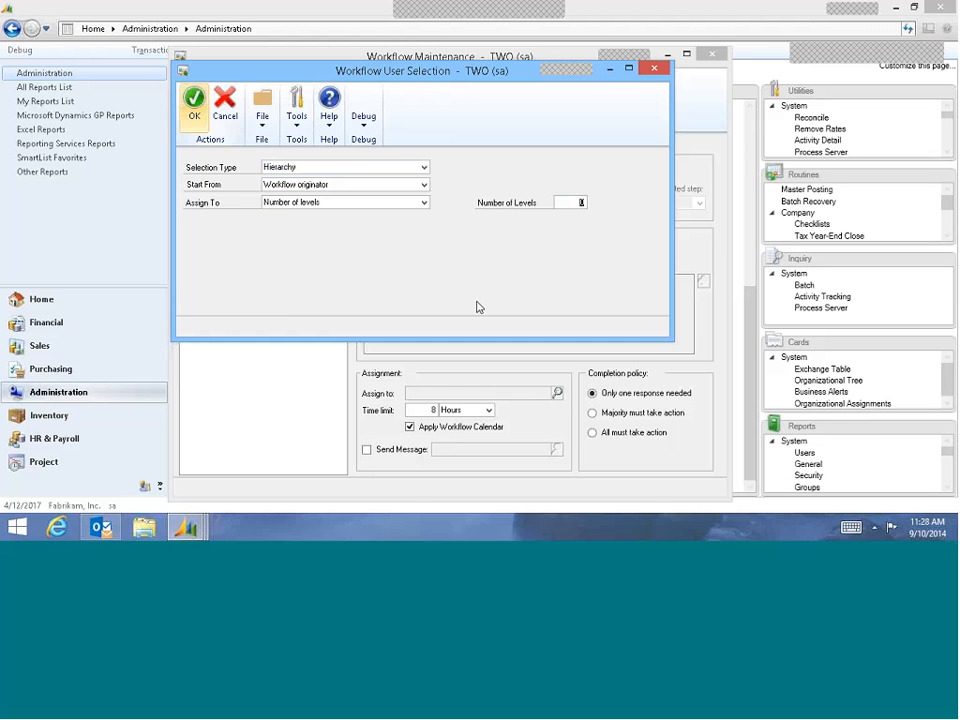
- Assign the task to the direct manager, with the hierarchy starting from Requested by
left_click(335, 205)
left_click(320, 212)
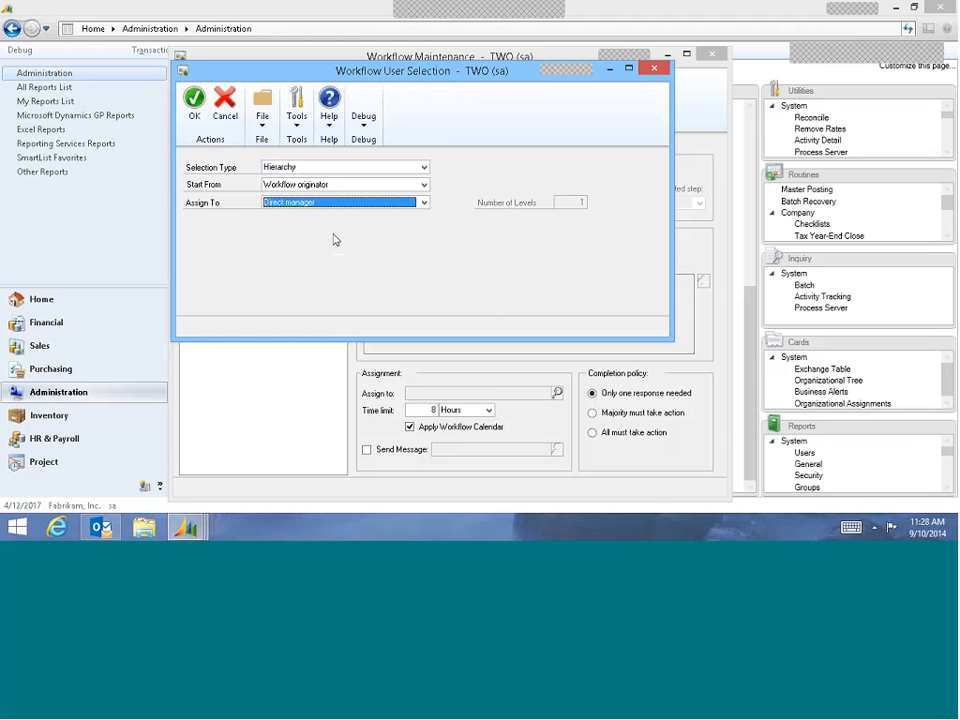
left_click(424, 185)
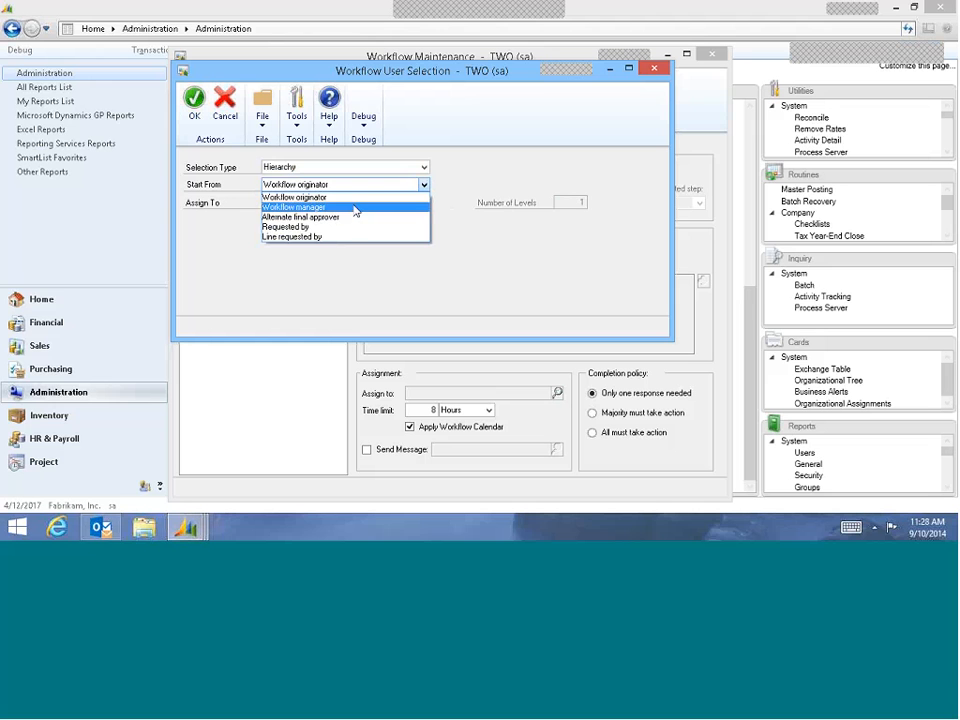
left_click(300, 227)
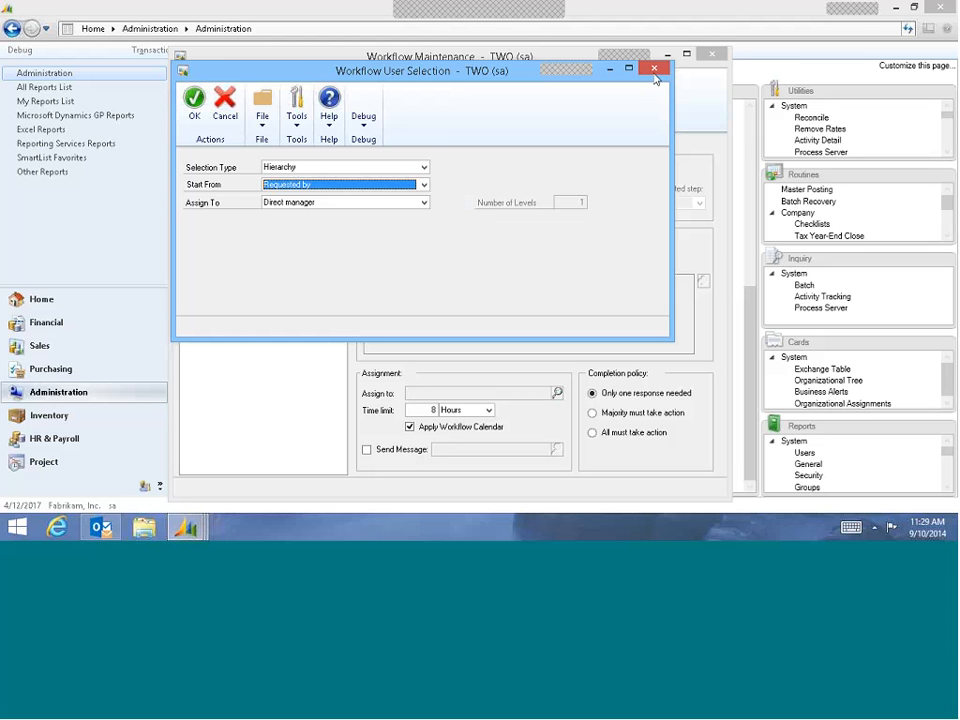
- Try assigning the task by Workflow Role, with Workflow originator as the role
left_click(336, 168)
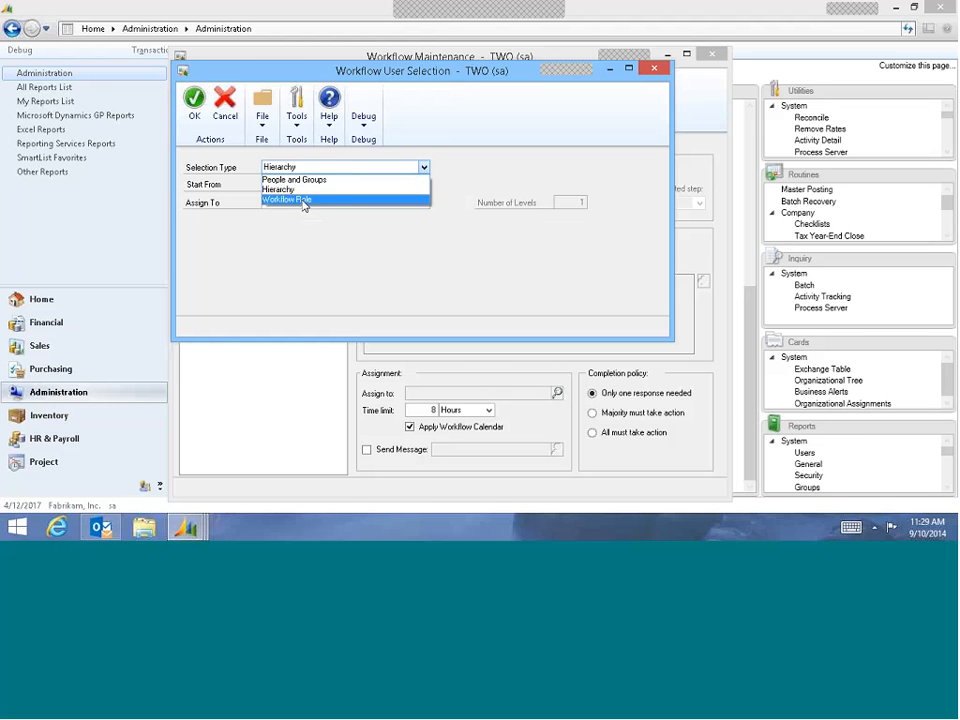
left_click(304, 200)
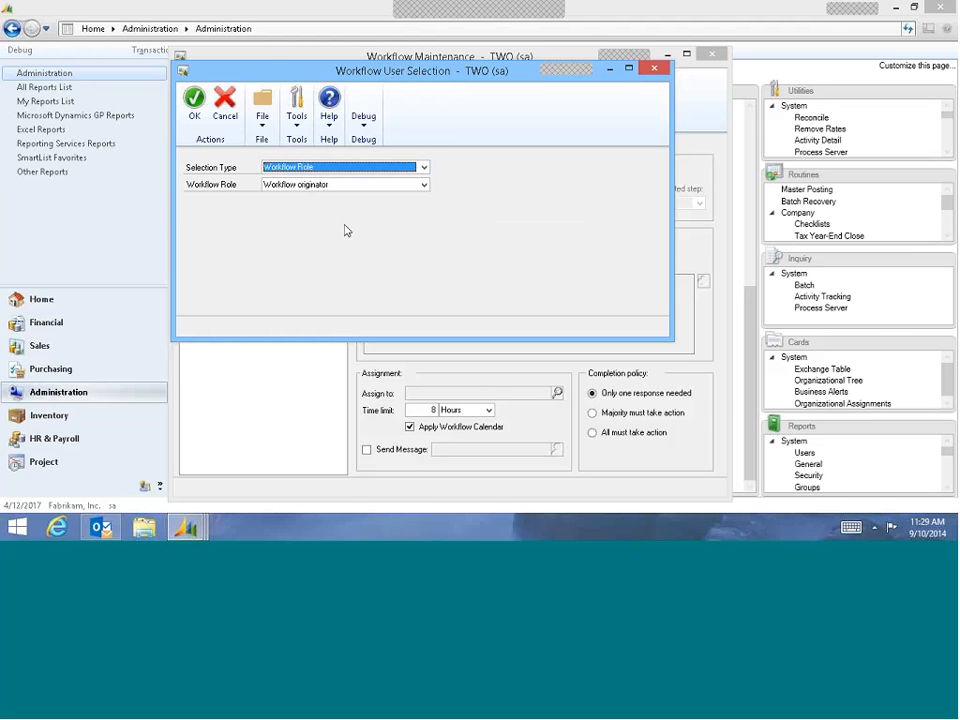
left_click(424, 186)
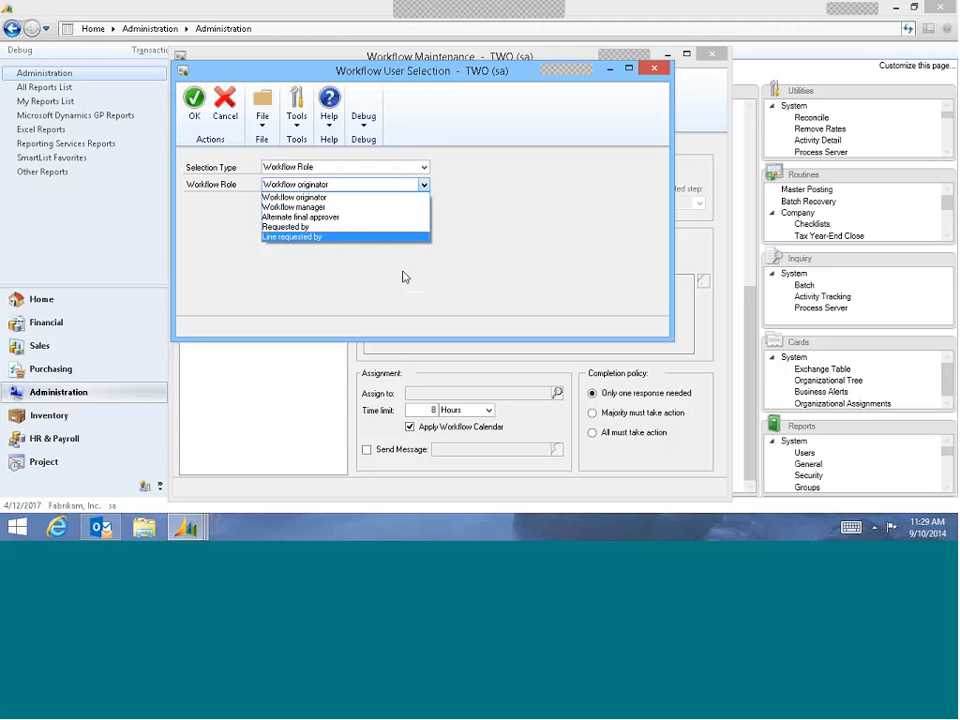
left_click(300, 197)
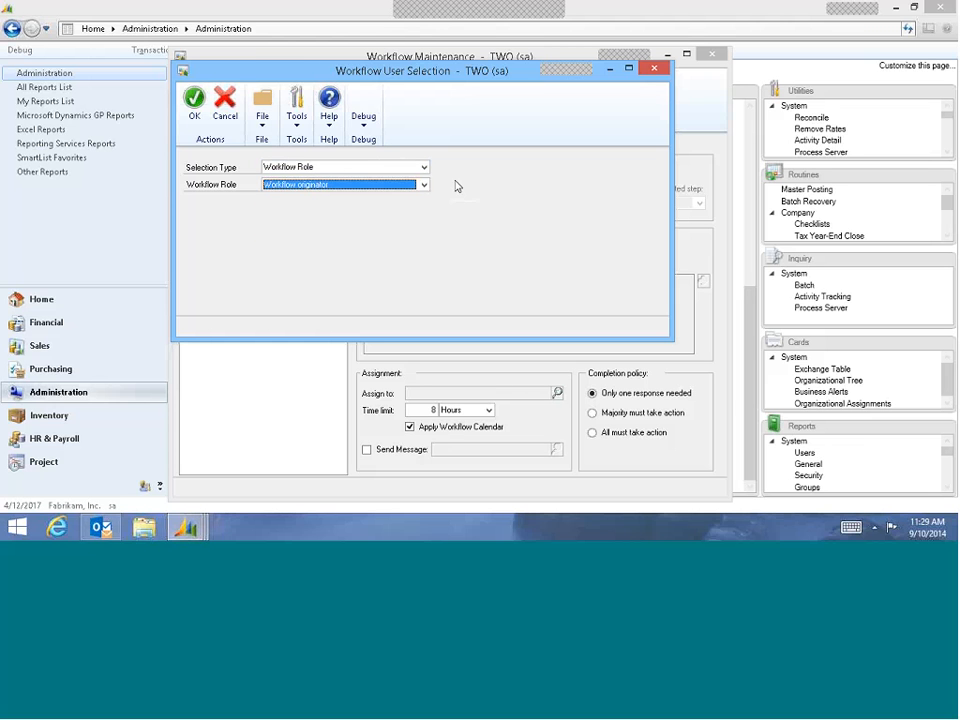
- Switch the selection type to People and Groups, find the user who selects the vendor, and assign the task to that user
left_click(313, 170)
left_click(300, 179)
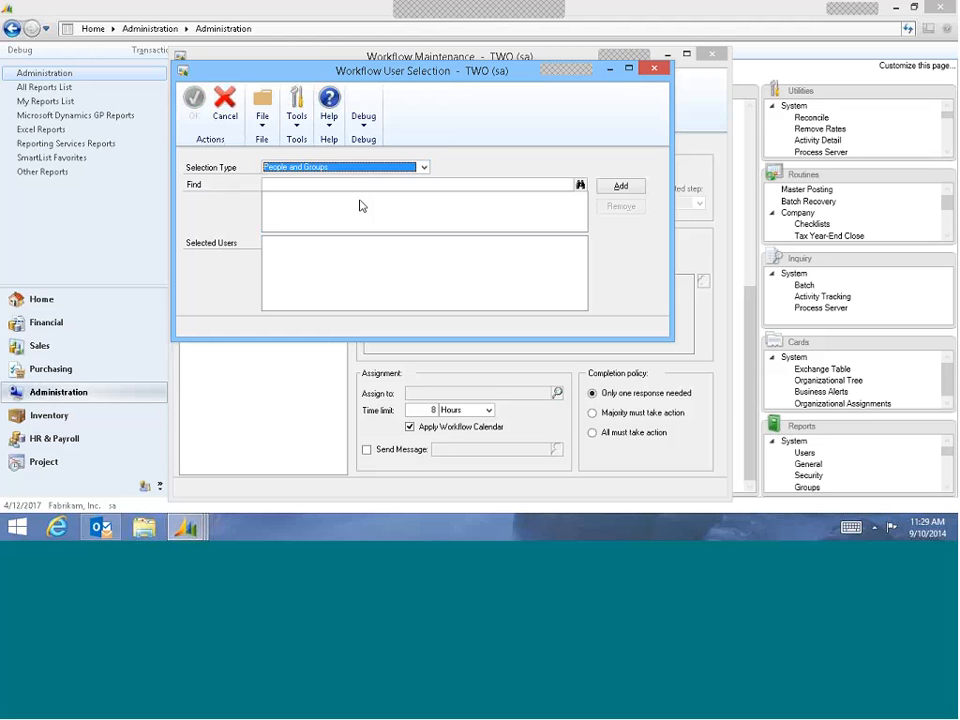
type("gpf")
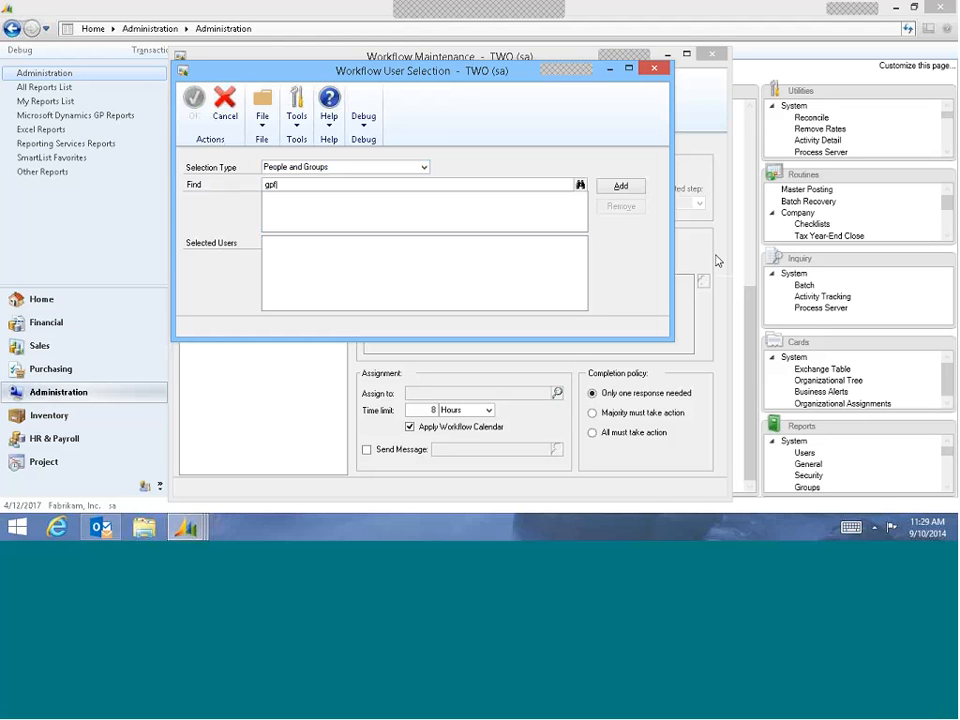
key("Tab")
key("BackSpace")
type("wf gloria")
key("Tab")
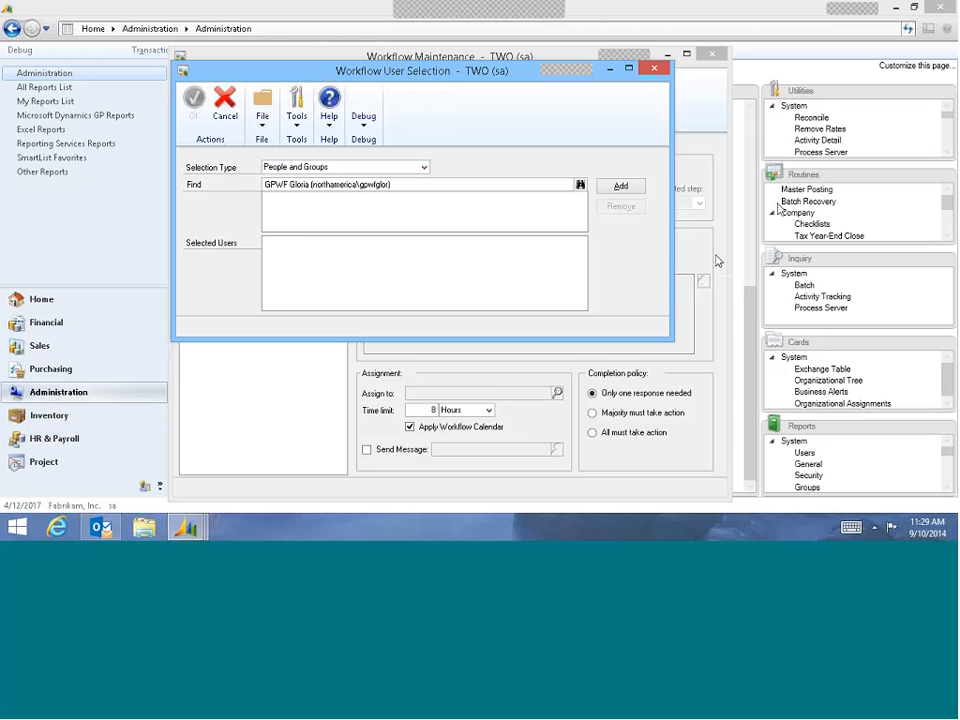
left_click(636, 192)
left_click(194, 103)
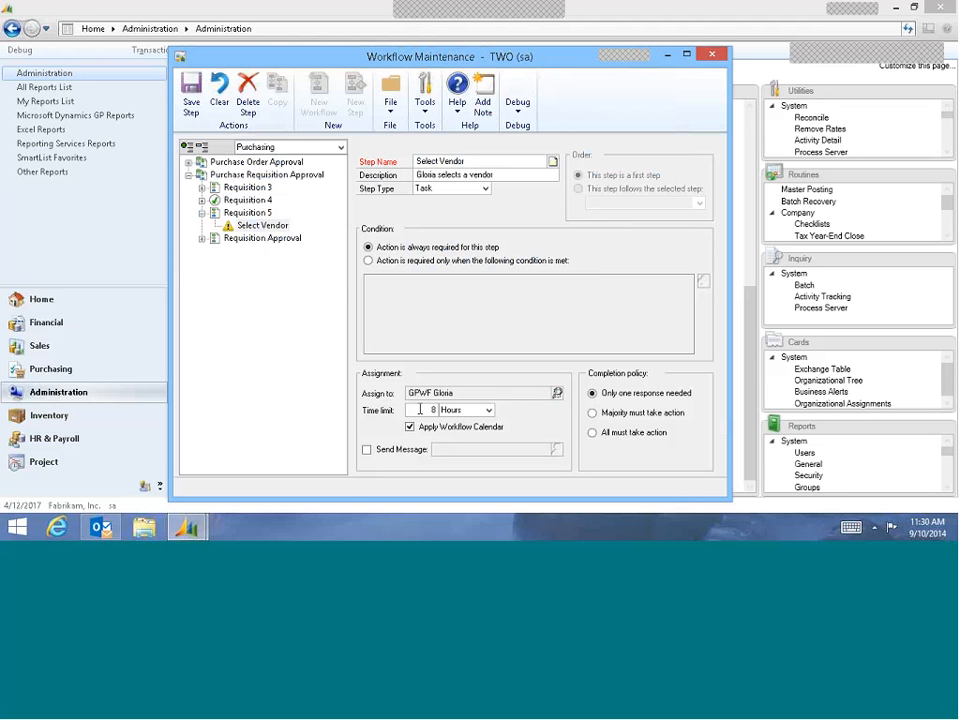
- Review the time limit units offered for the Select Vendor step and choose Hours
left_click(489, 412)
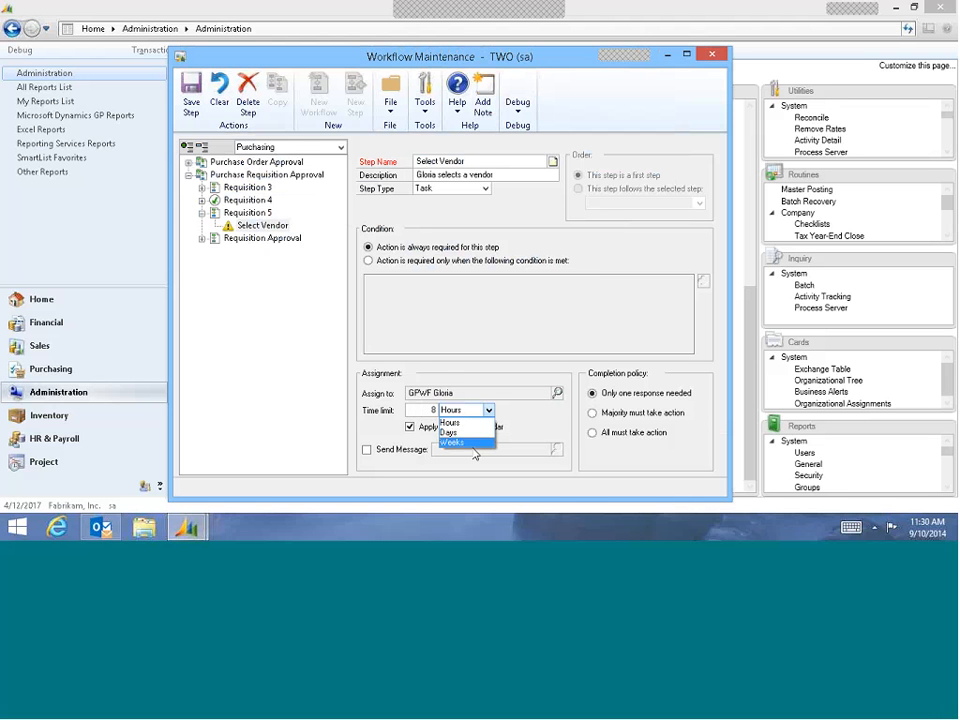
left_click(508, 419)
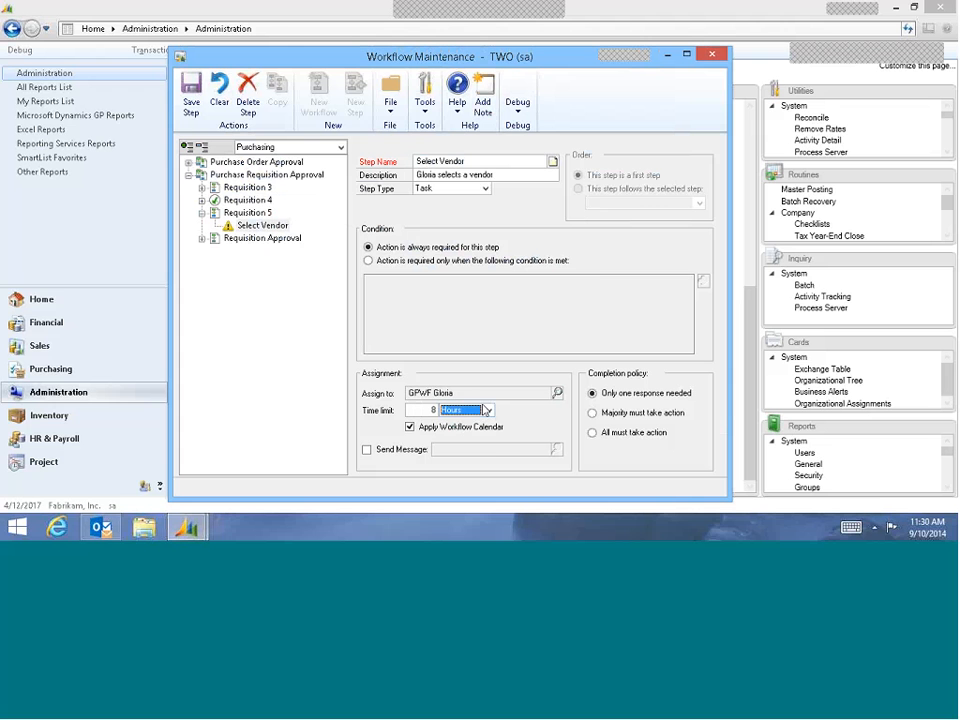
left_click(485, 410)
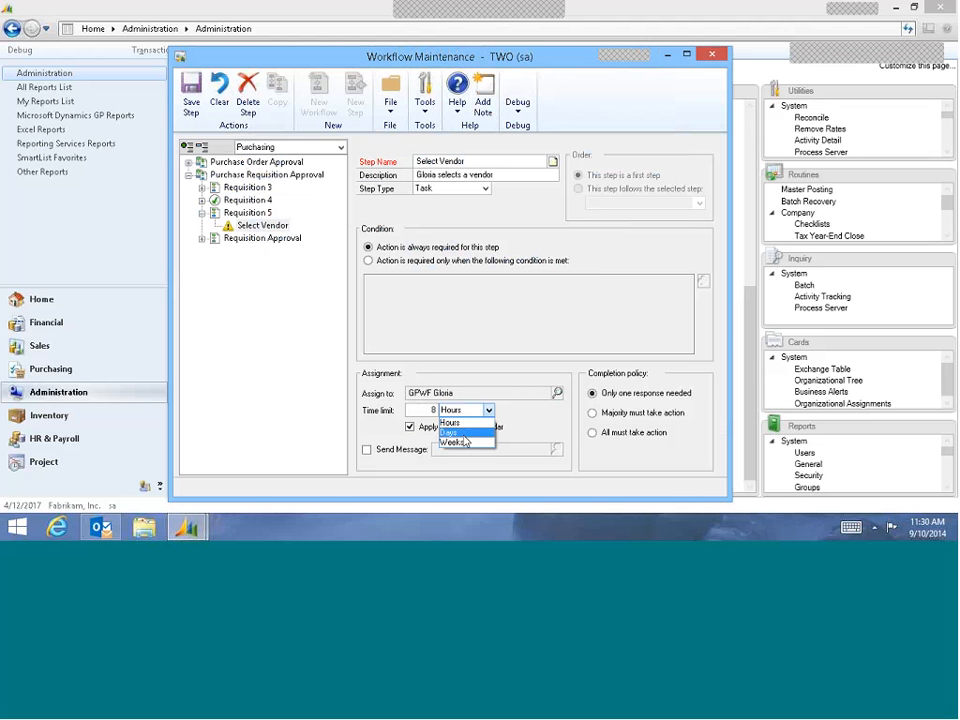
left_click(478, 427)
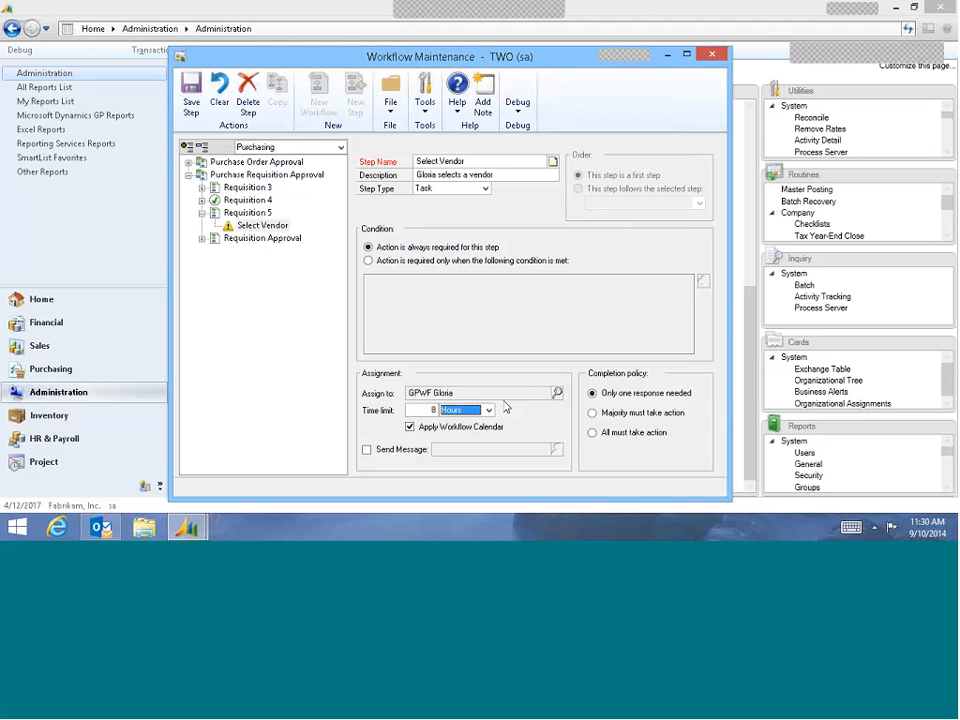
left_click(488, 411)
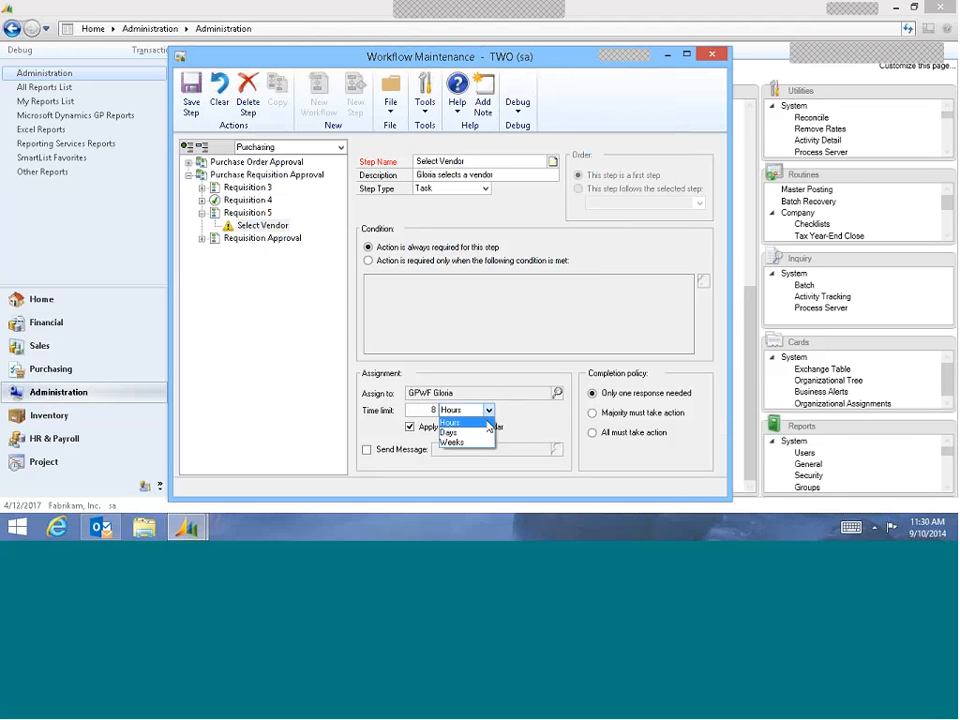
left_click(488, 423)
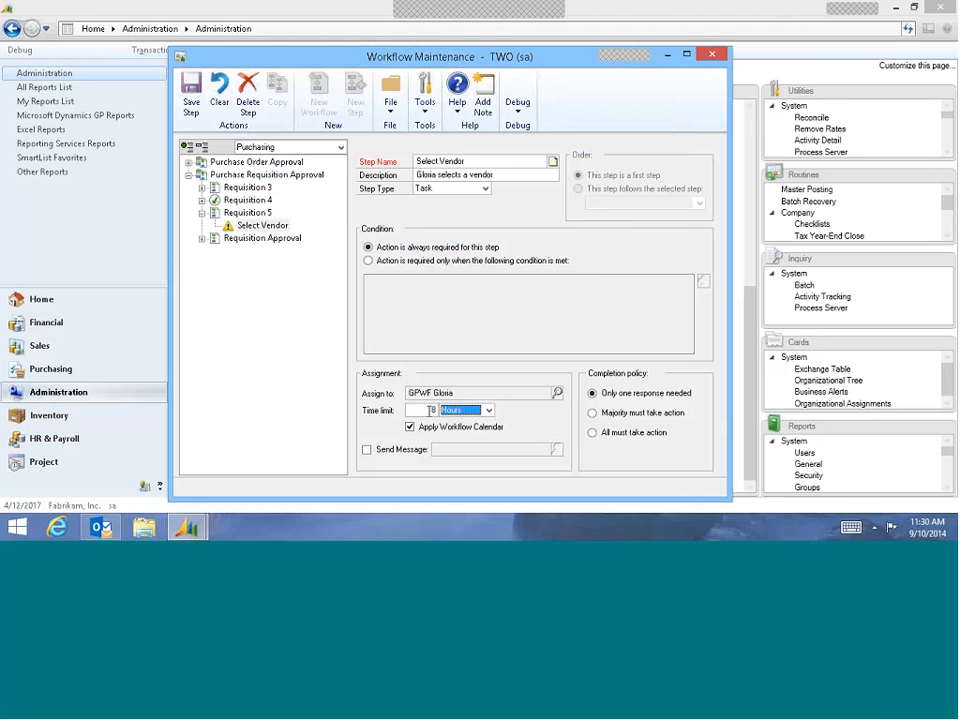
key("shift+Tab")
- Examine the work days, hours and 2017 non-work days in the Workflow Calendar, and return to the Select Vendor step
left_click(667, 56)
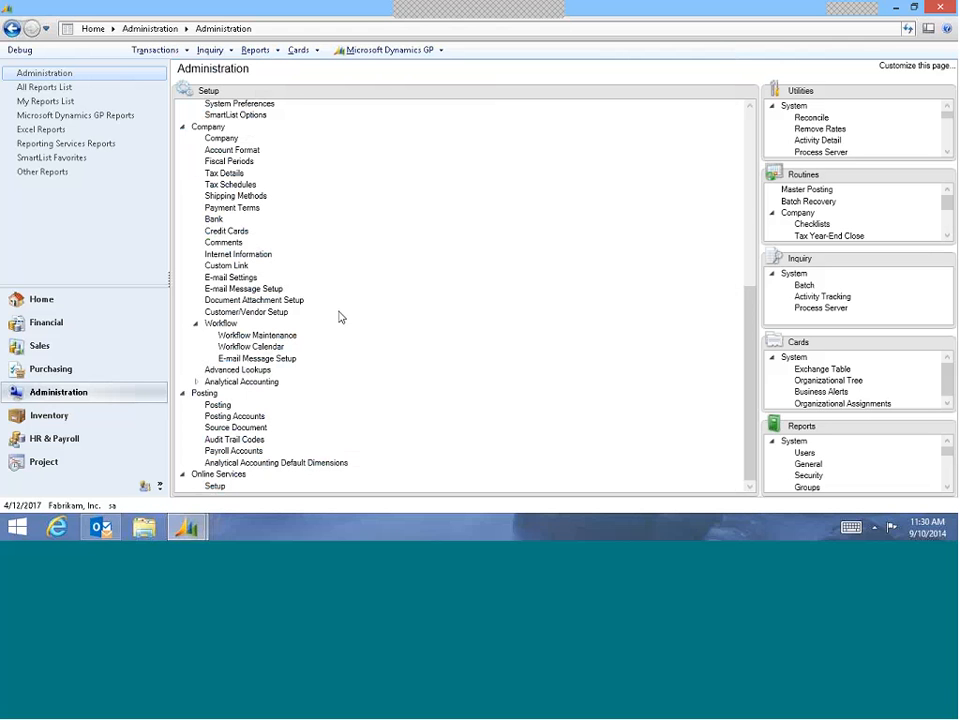
left_click(251, 347)
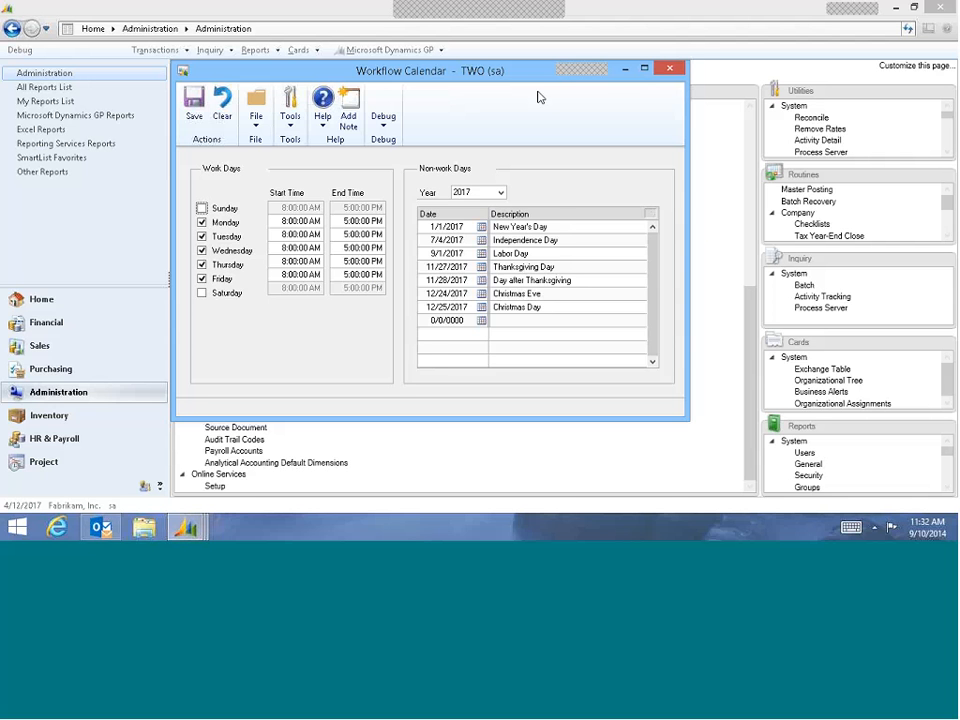
left_click_drag(513, 79, 525, 86)
left_click(686, 78)
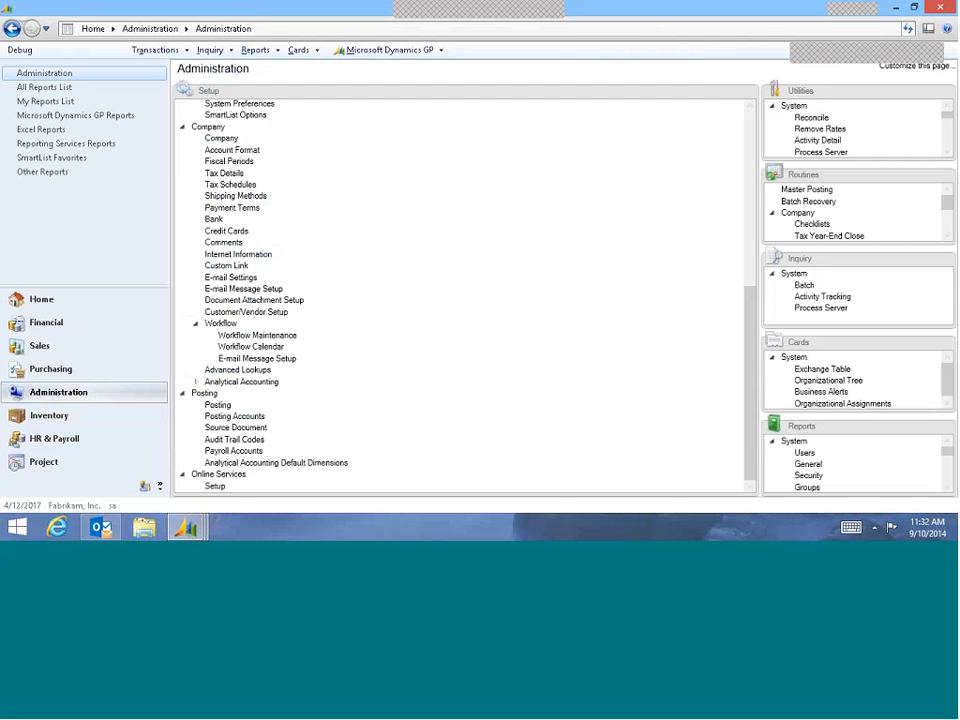
mouse_move(185, 527)
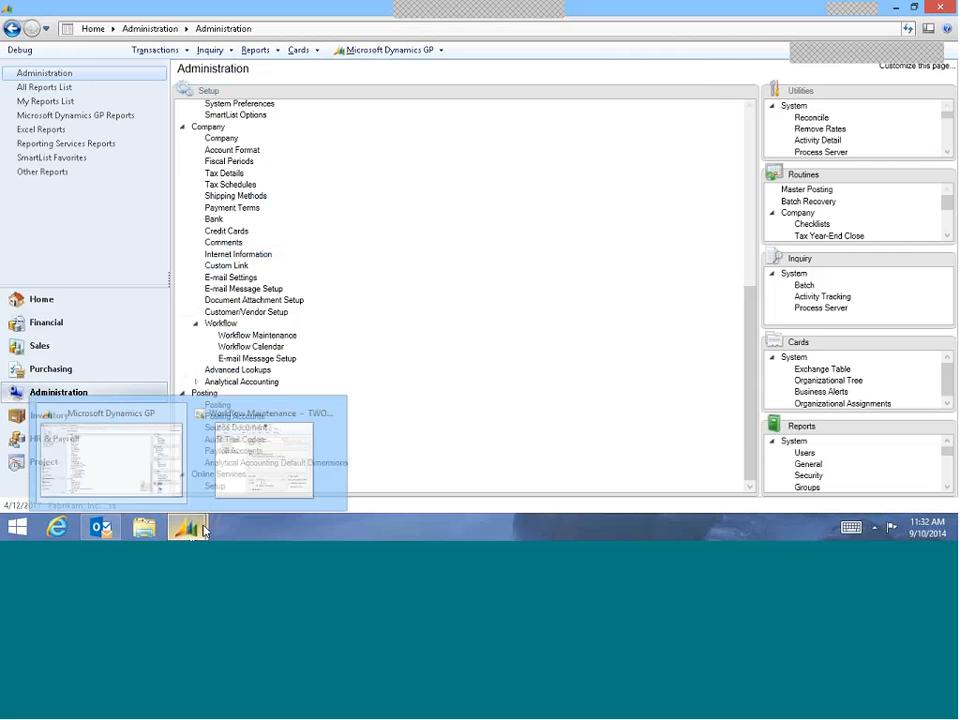
left_click(268, 486)
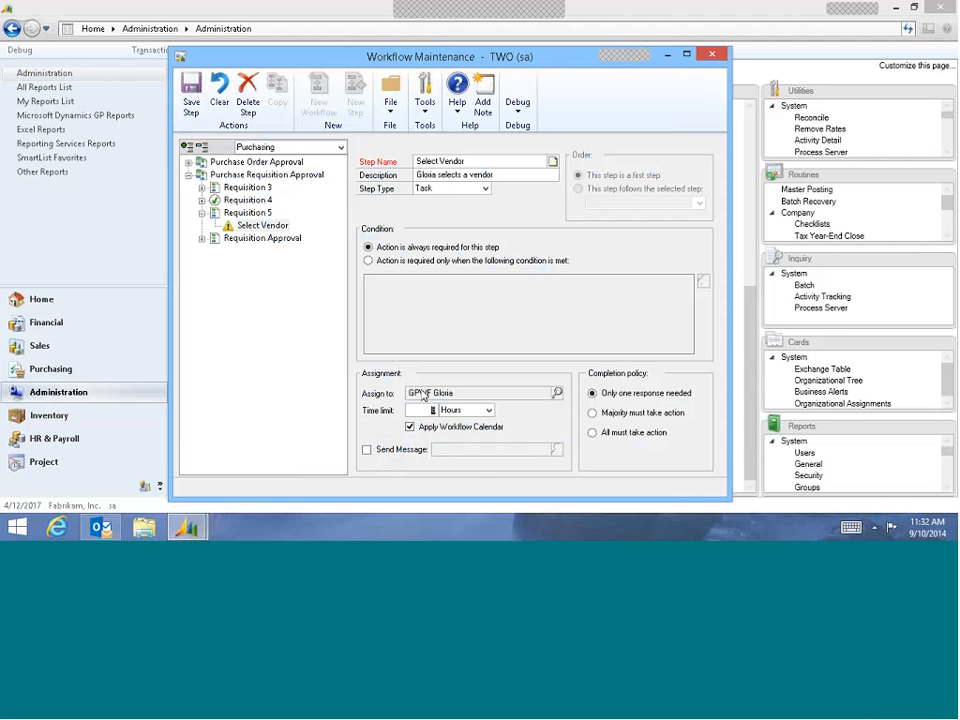
- Enable sending the WF ASSIGN POREQ APPROVAL message for the Select Vendor task assignment
left_click(367, 449)
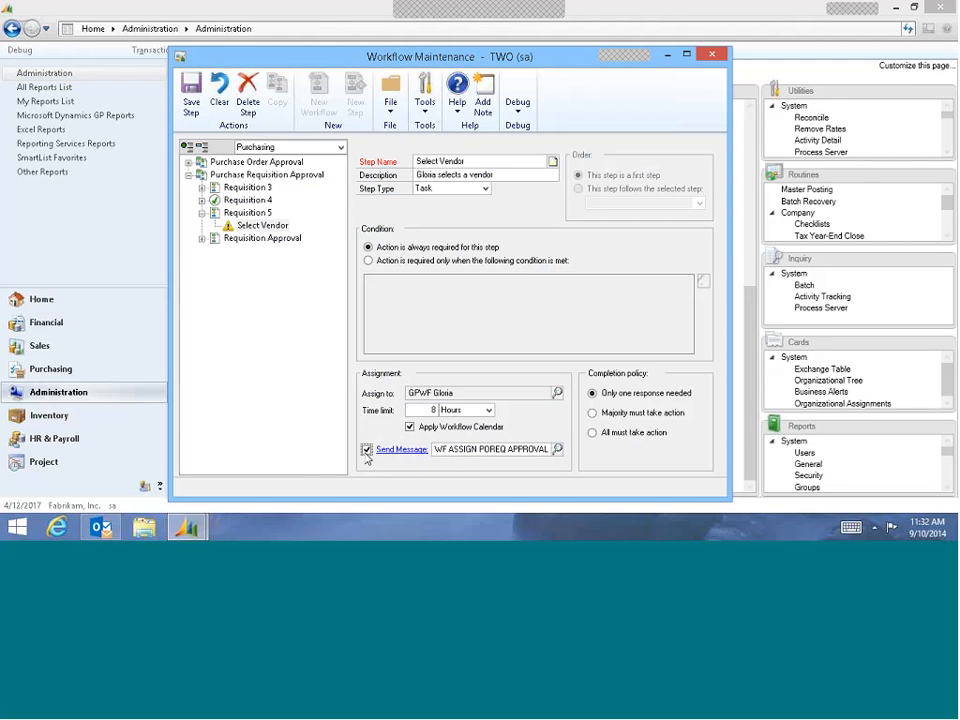
left_click(367, 451)
left_click(367, 451)
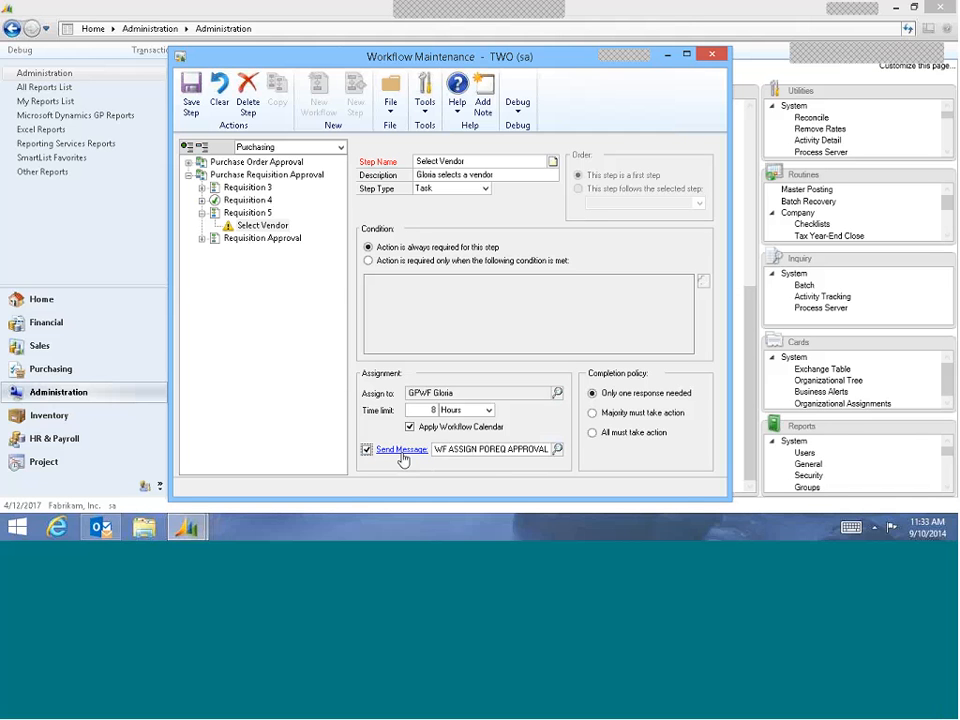
left_click(487, 454)
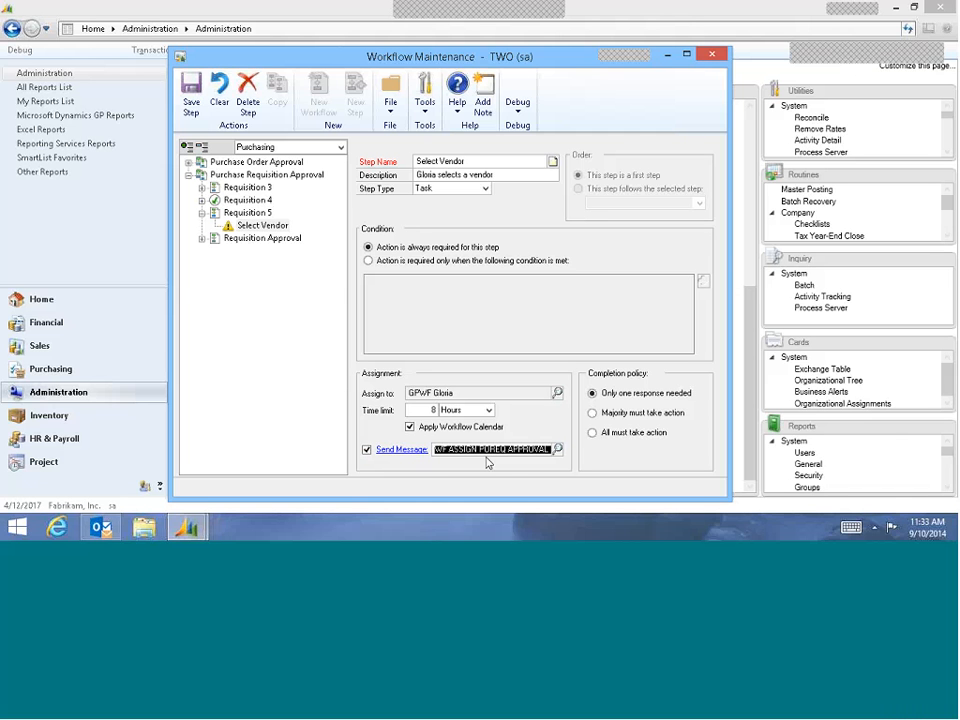
- Open the setup of the assignment message and review the available message types, choosing Workflow Assignment
left_click(407, 456)
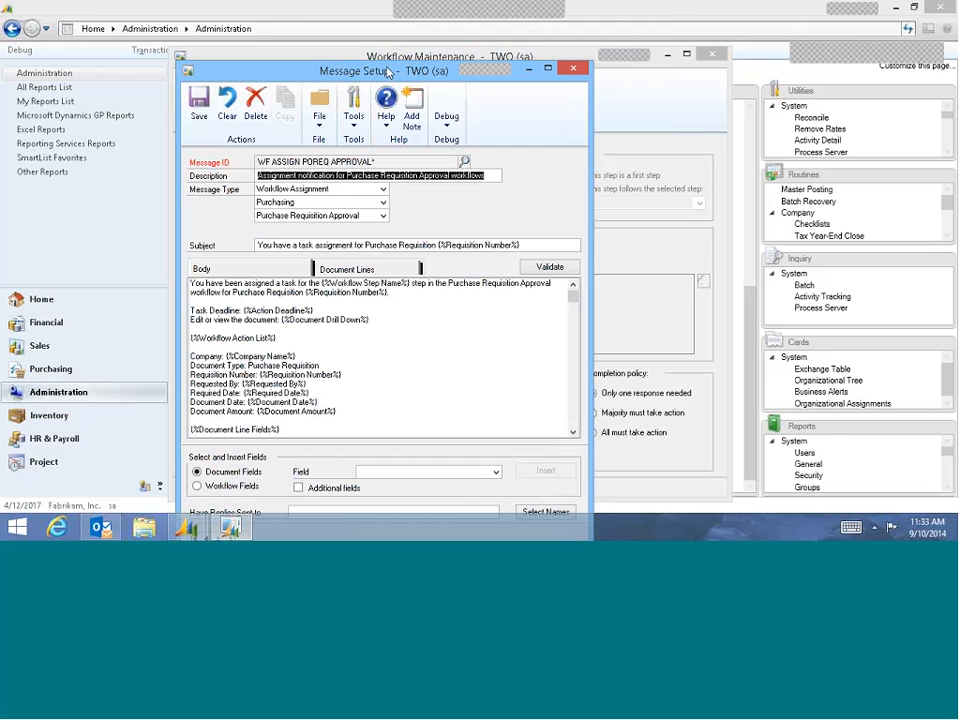
left_click_drag(388, 73, 410, 34)
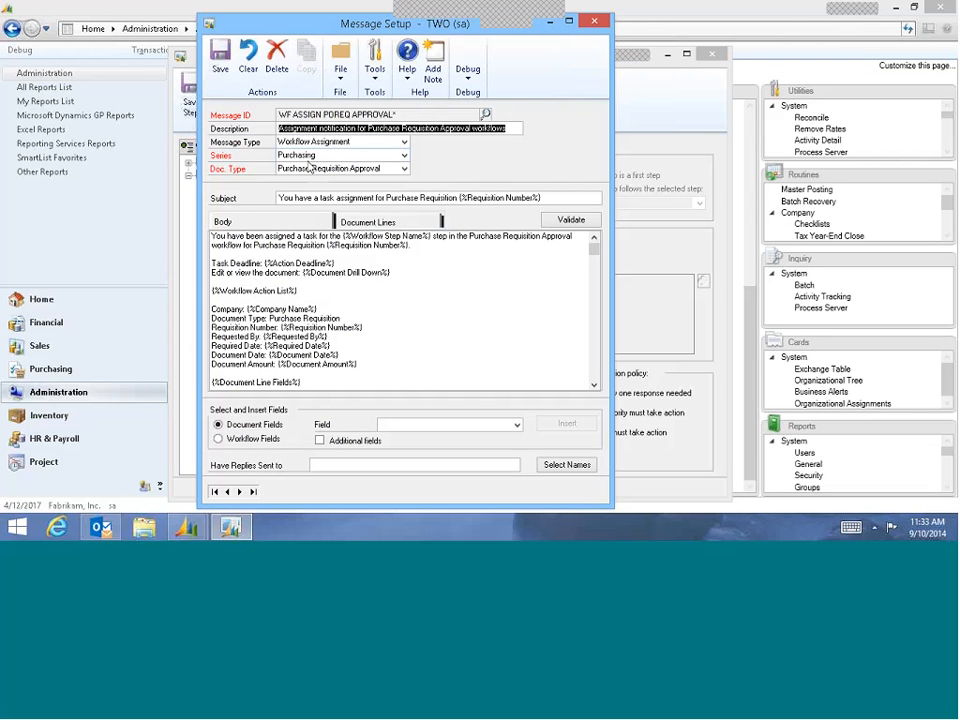
left_click(406, 146)
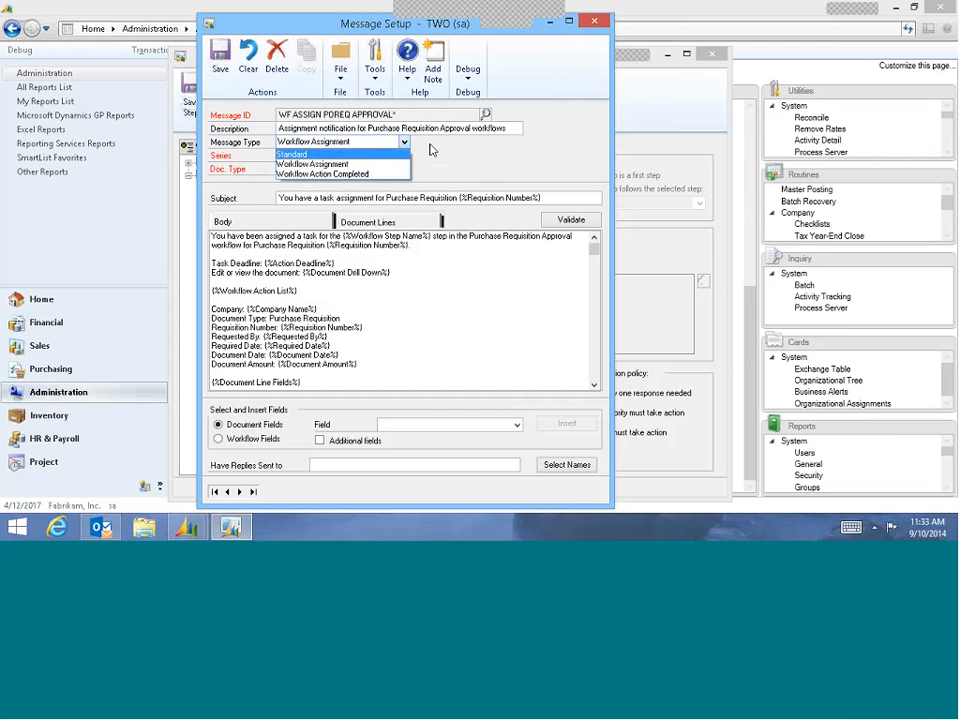
left_click(362, 162)
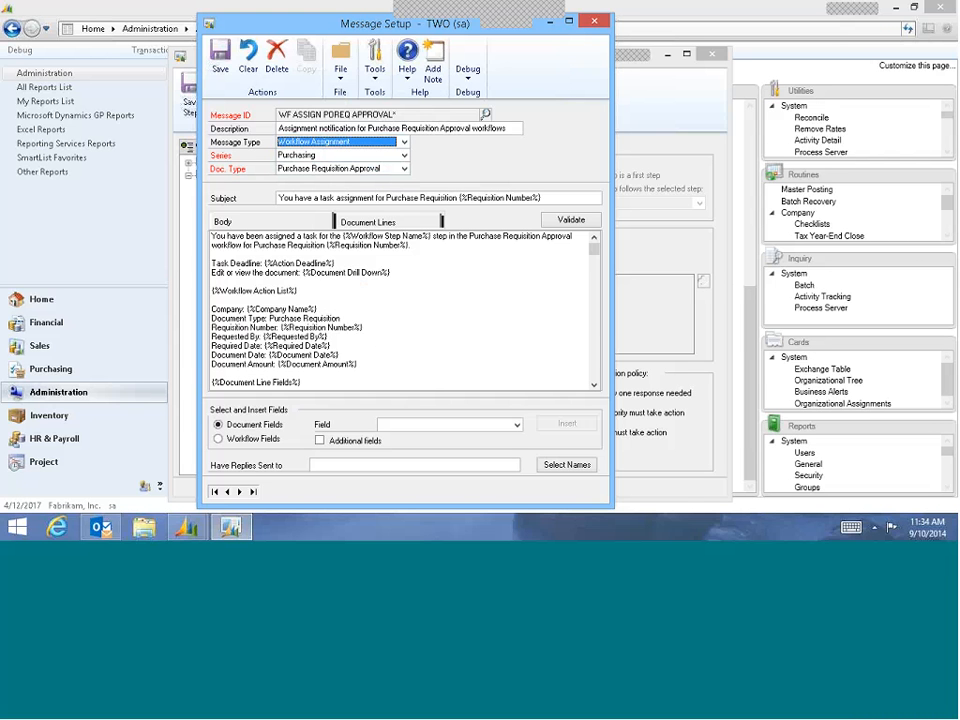
- Examine the list of workflow fields that can be inserted into the assignment message
left_click(218, 439)
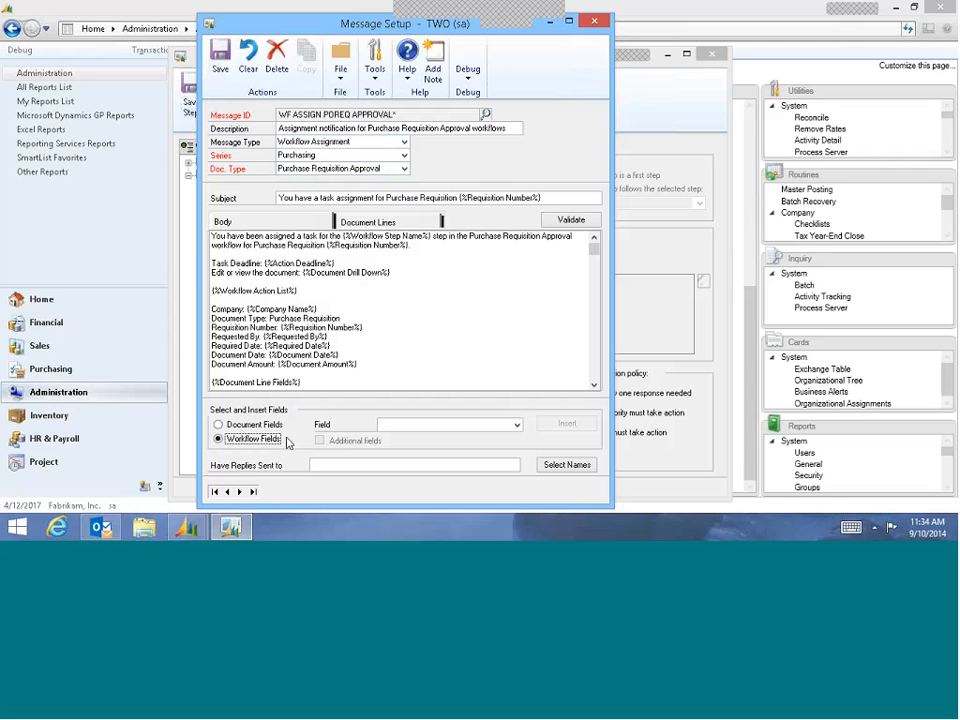
left_click(517, 427)
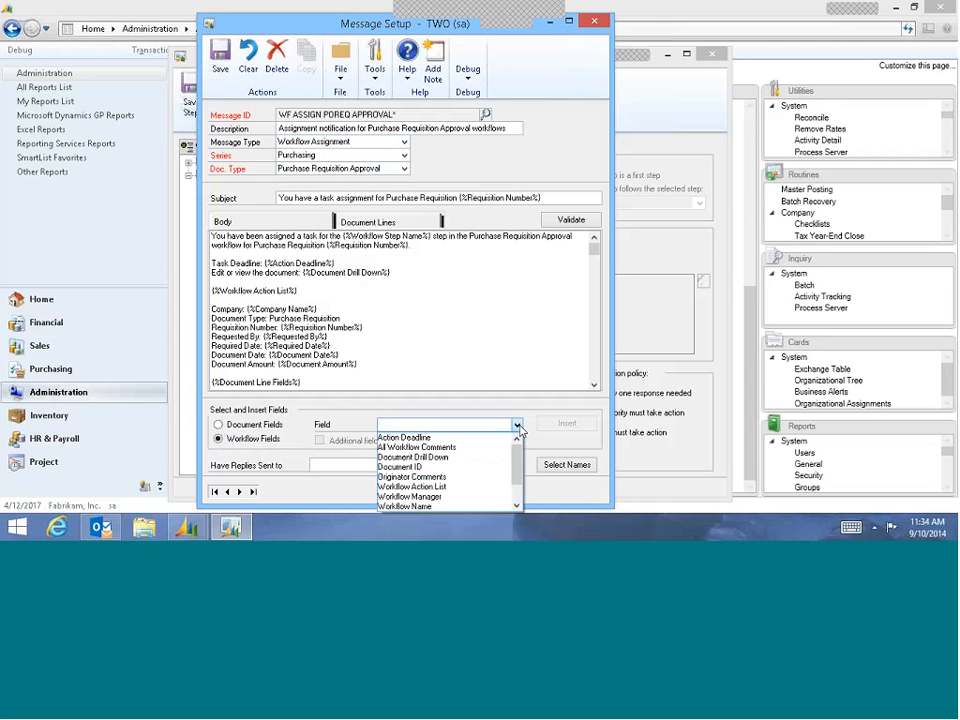
scroll(516, 475, "down", 1)
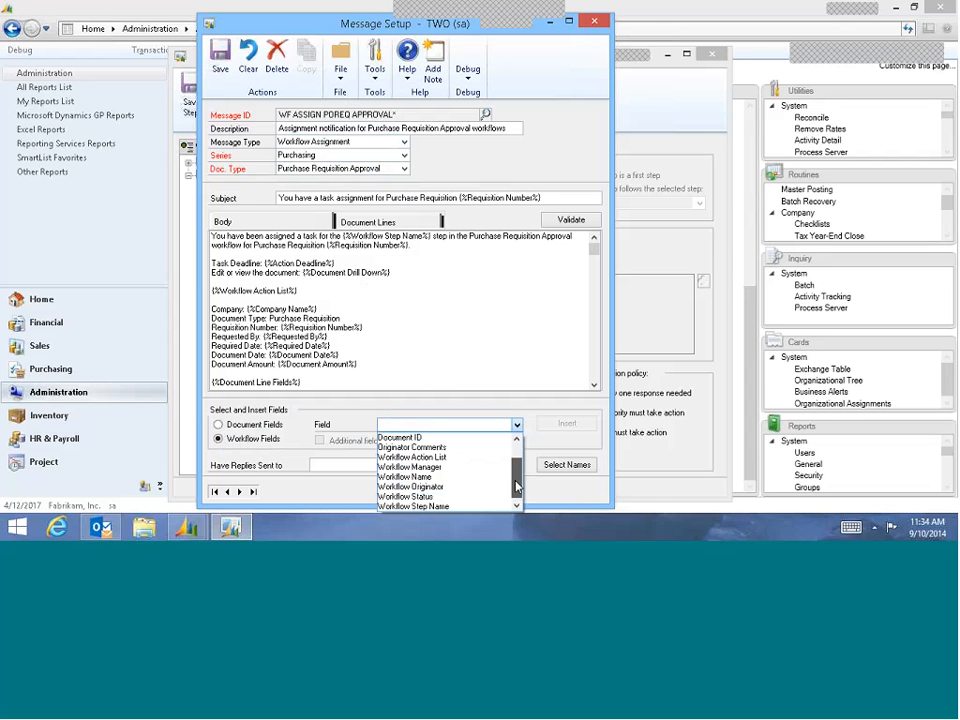
scroll(517, 486, "up", 1)
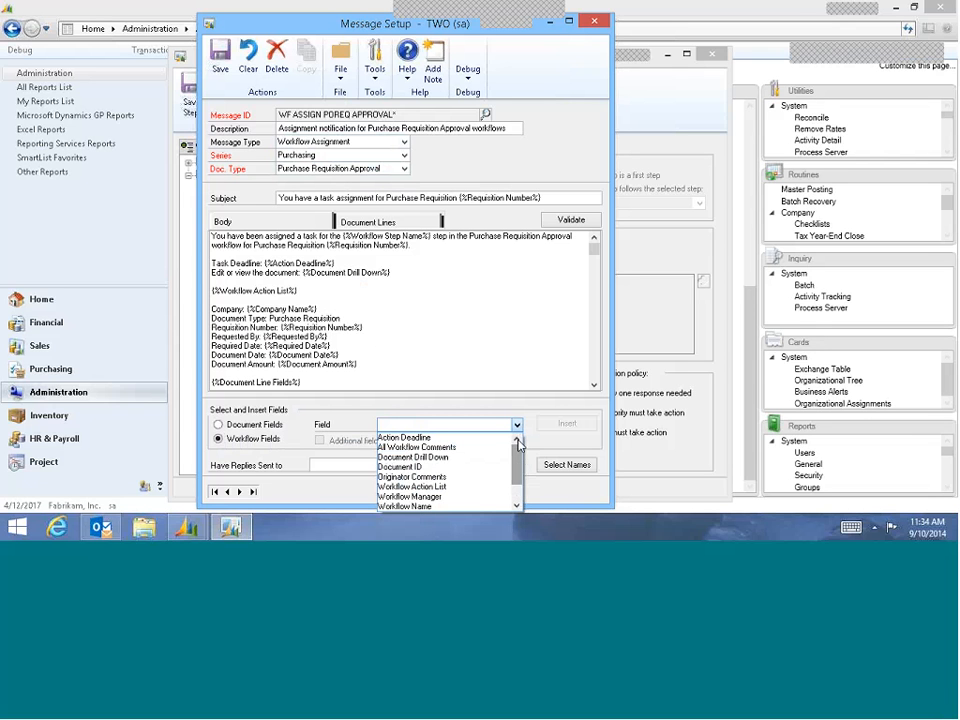
left_click(517, 425)
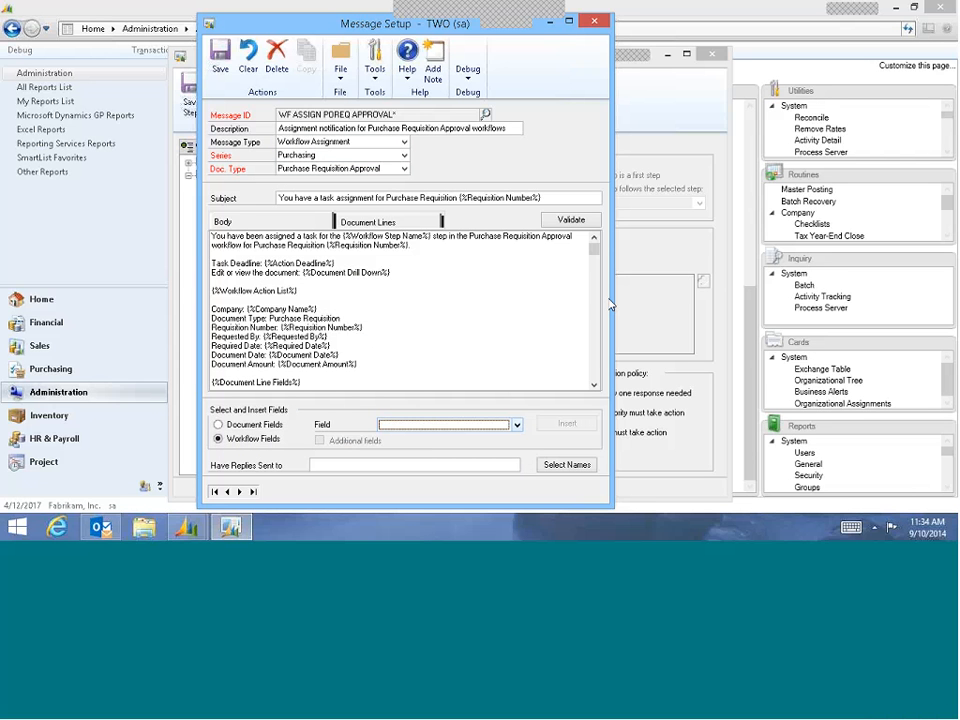
- Read through the full body of the assignment message, including the comments section at its end
left_click(593, 247)
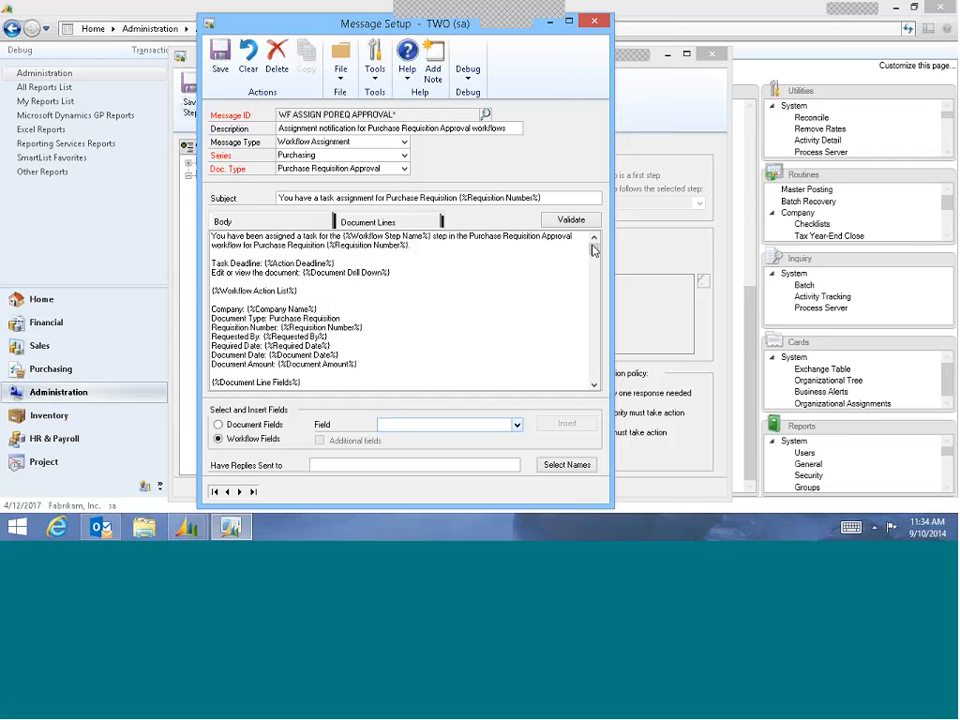
left_click(594, 385)
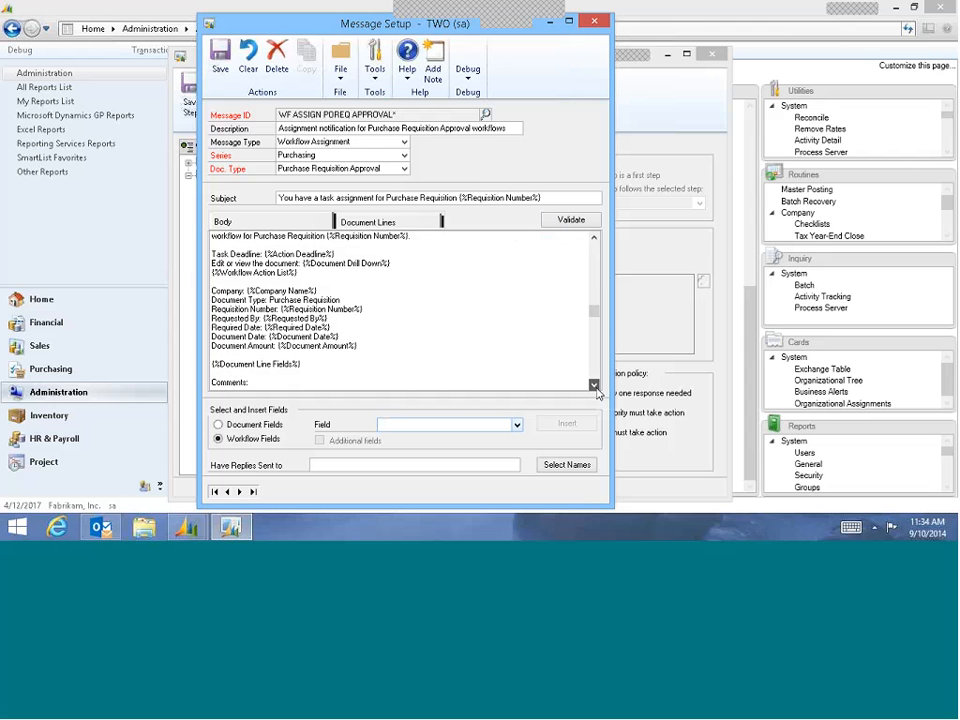
left_click(594, 385)
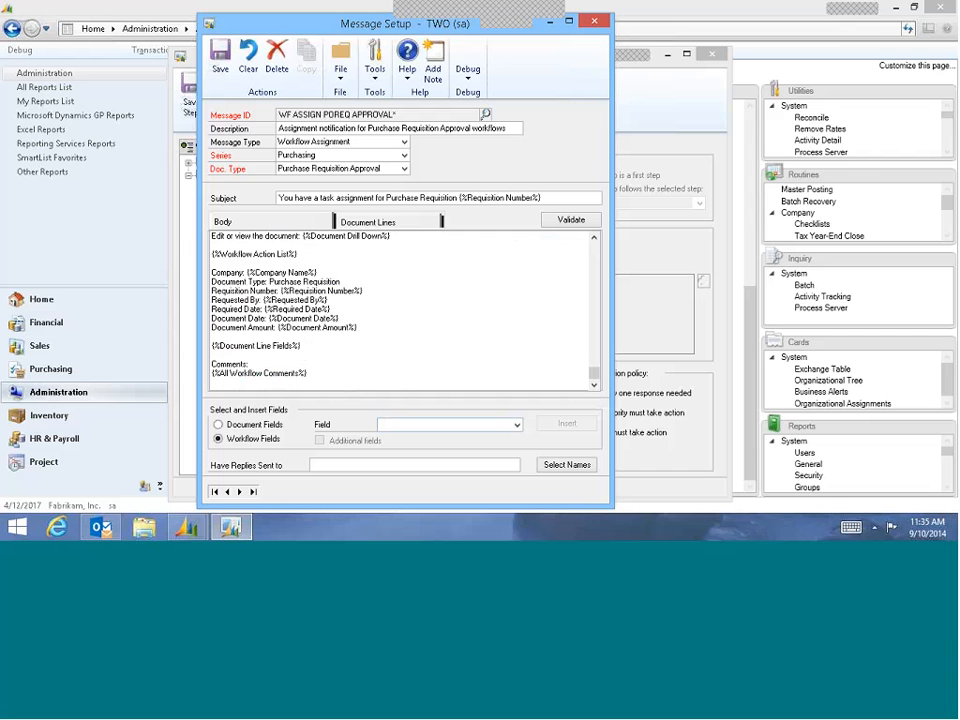
left_click_drag(595, 372, 574, 287)
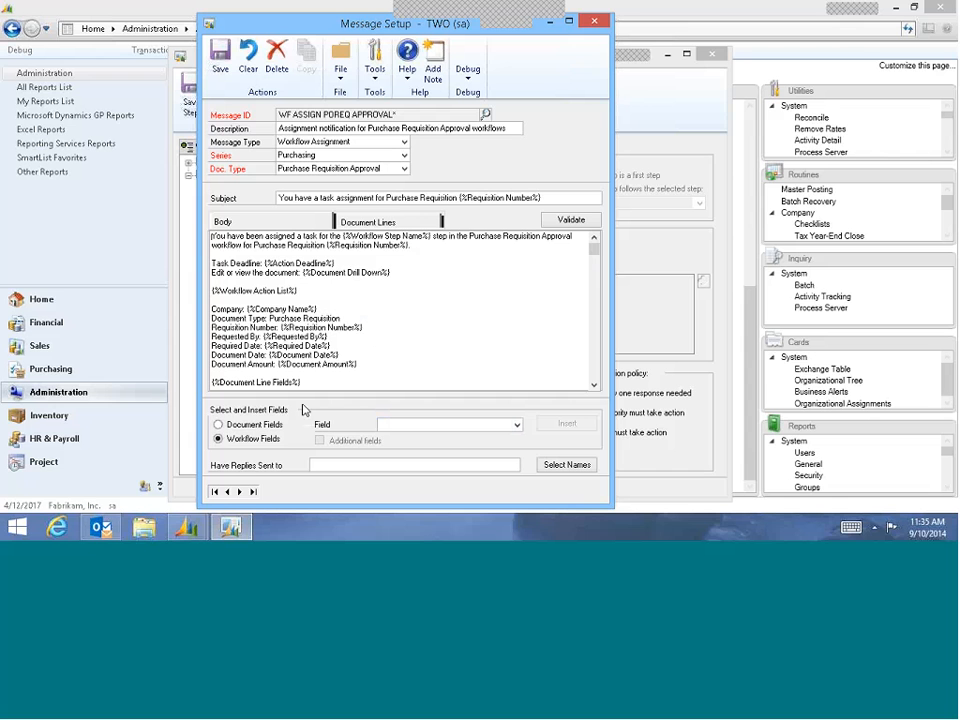
- Examine the document fields that can be inserted into the assignment message, alongside the remainder of its body
left_click(269, 429)
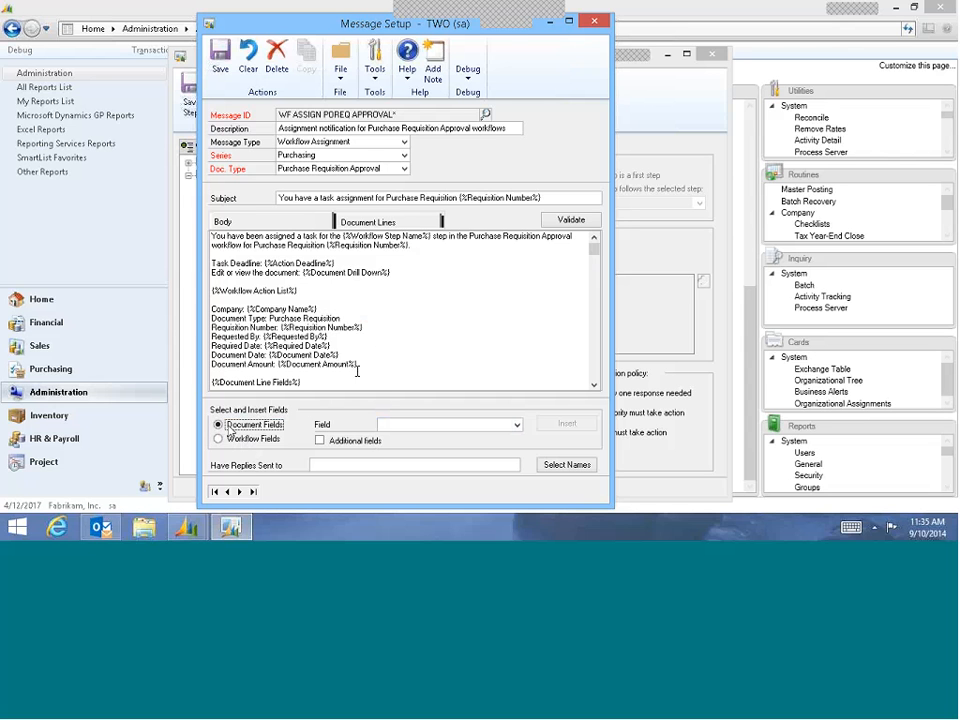
left_click(594, 385)
left_click(594, 385)
left_click(594, 385)
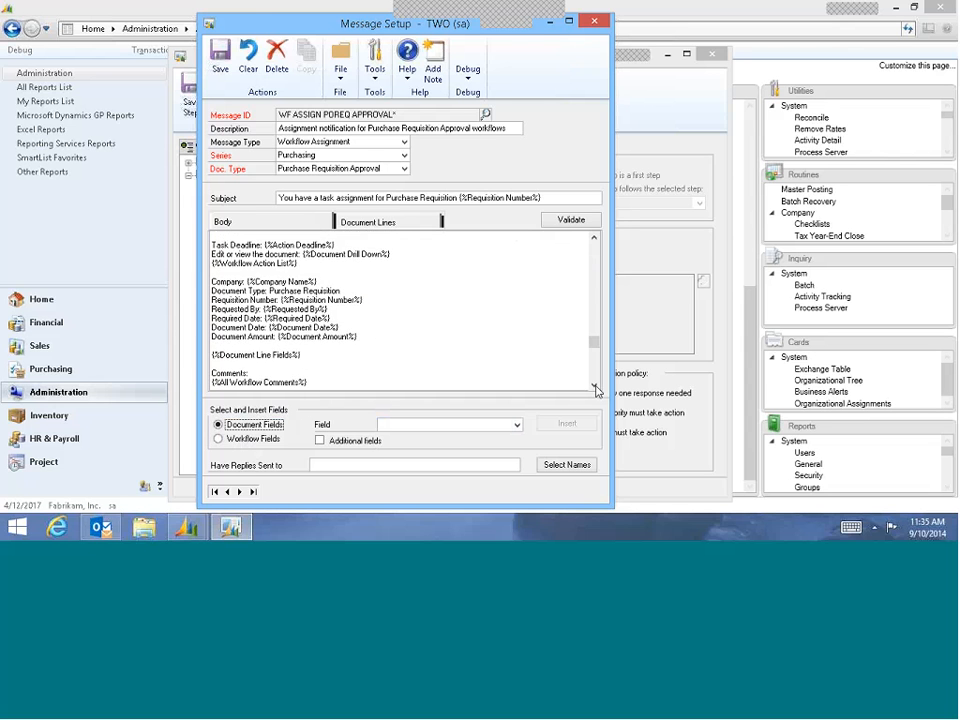
left_click(594, 385)
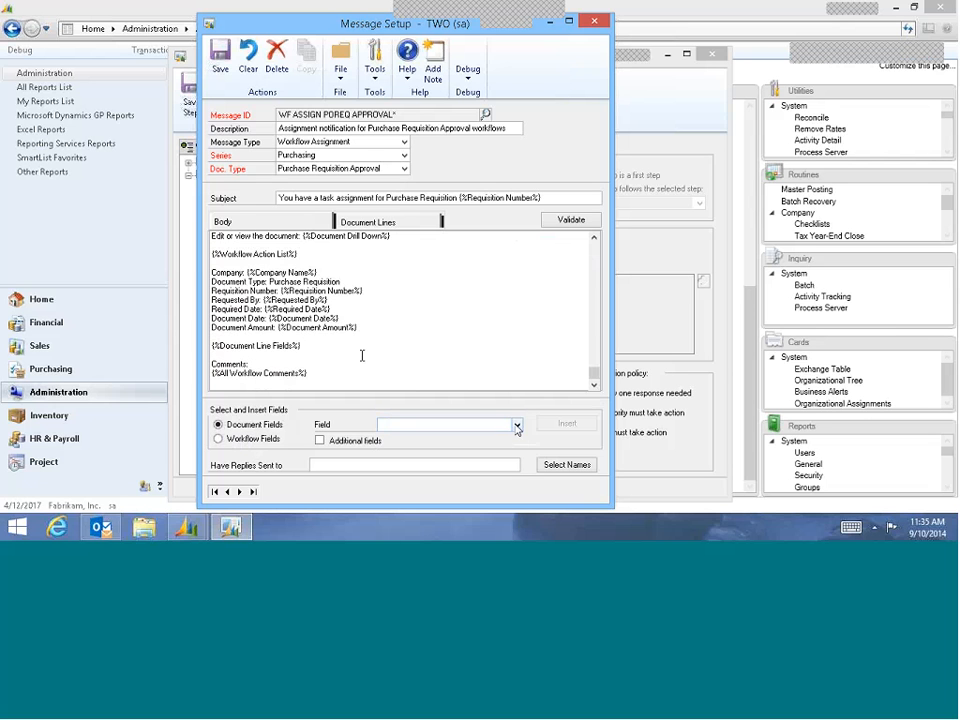
left_click(517, 426)
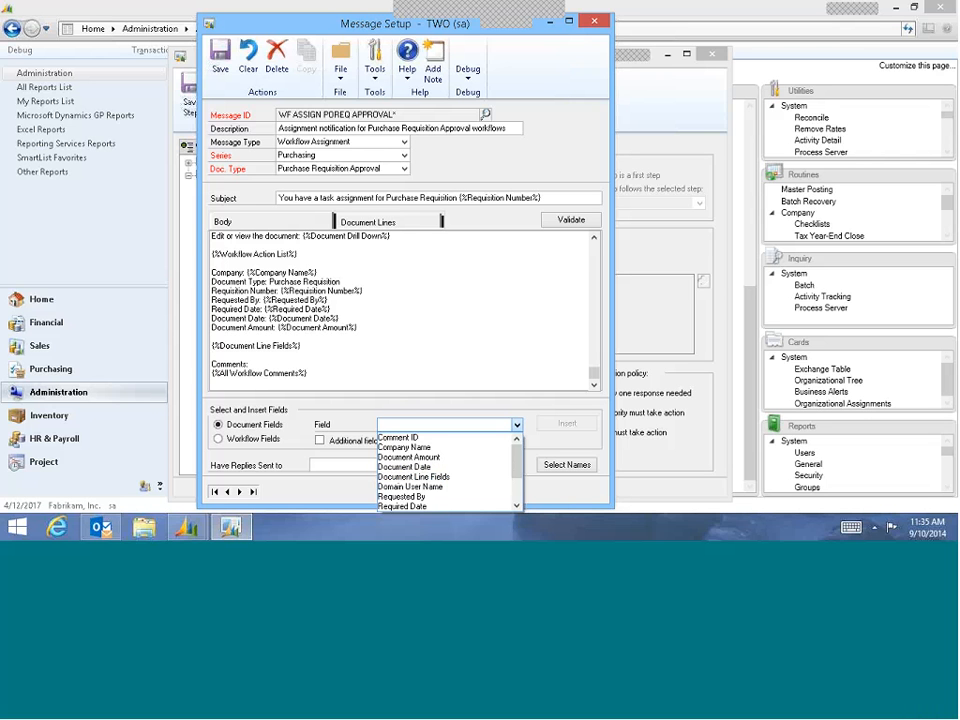
left_click(395, 342)
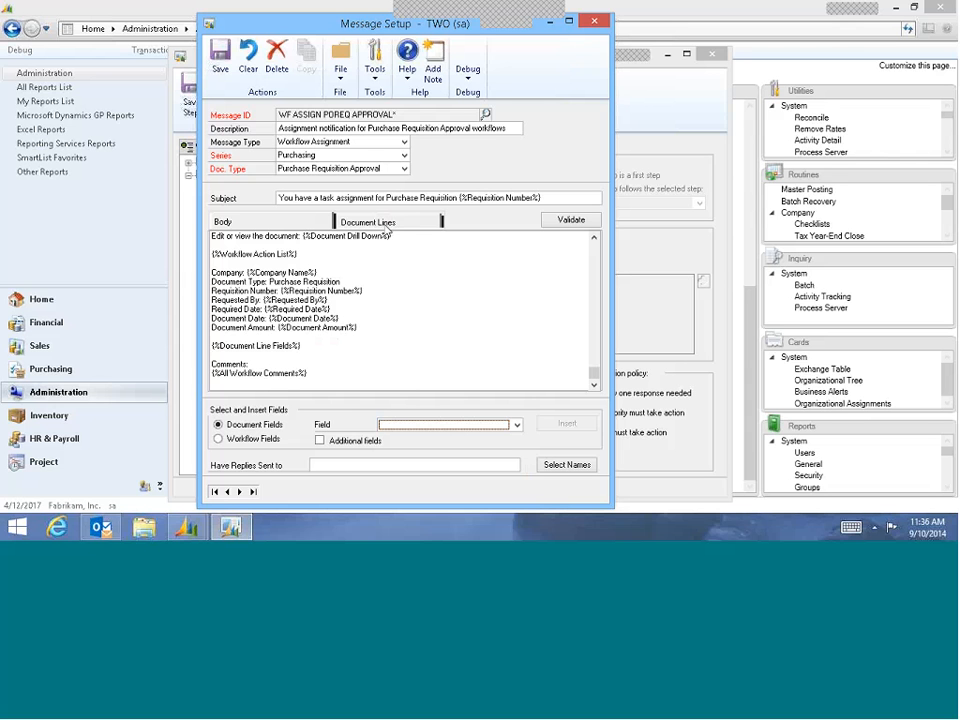
- Review the document line fields selected for the assignment message and where the message body places them
left_click(379, 225)
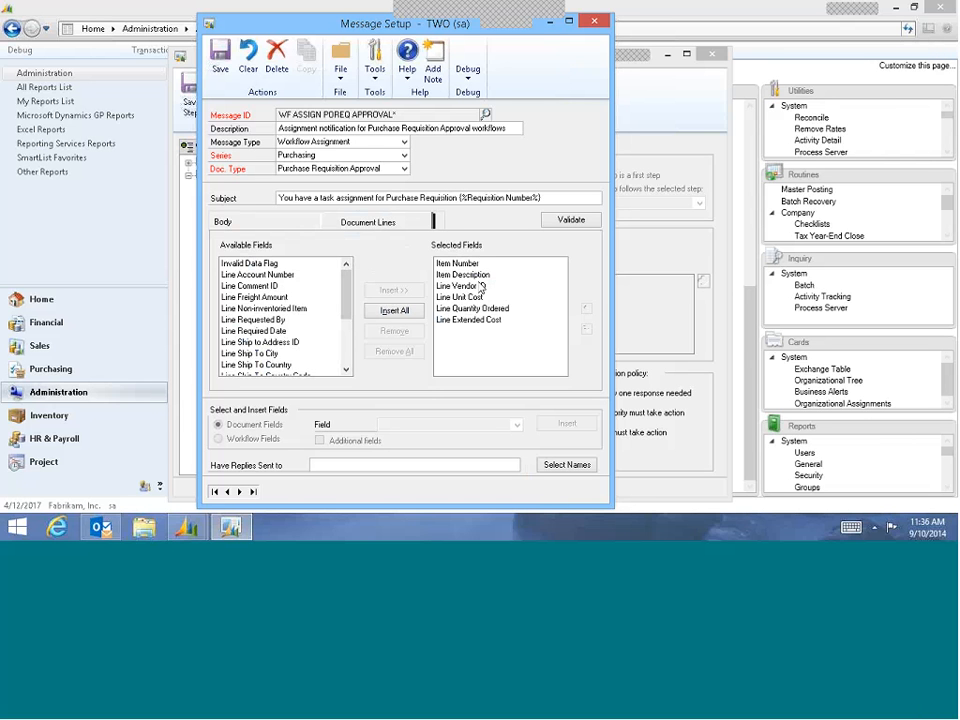
left_click(275, 224)
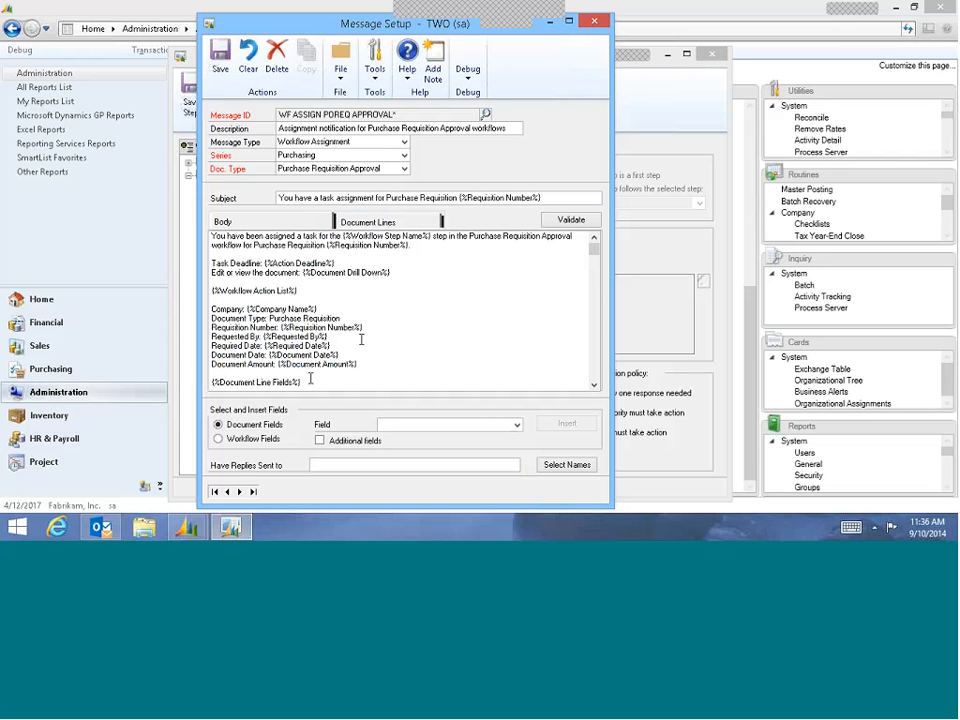
left_click(594, 386)
left_click(594, 386)
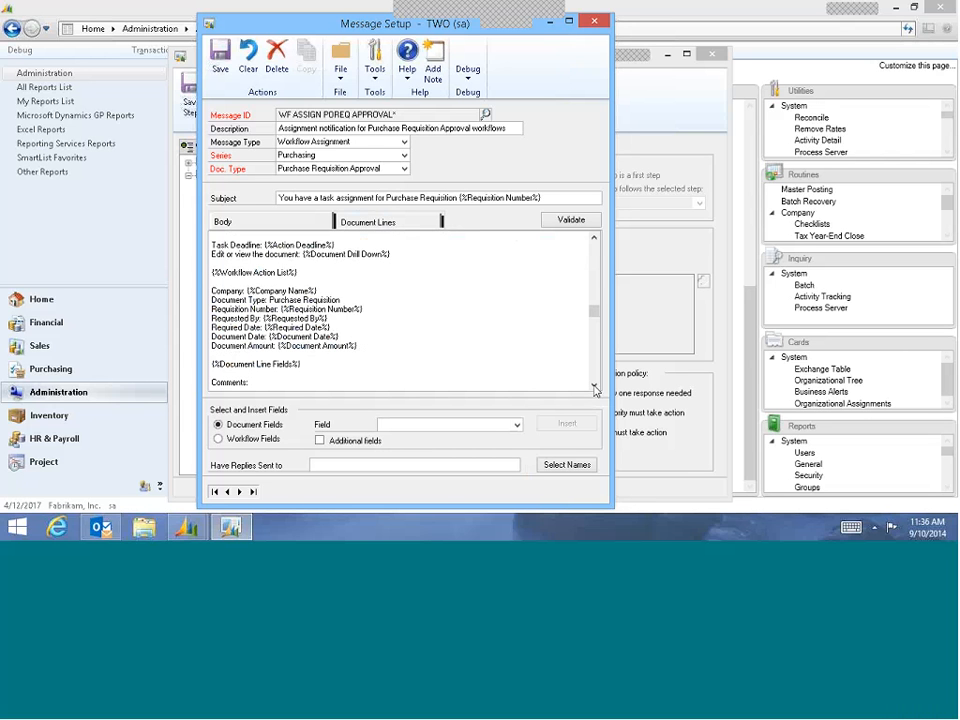
left_click(593, 239)
left_click(593, 239)
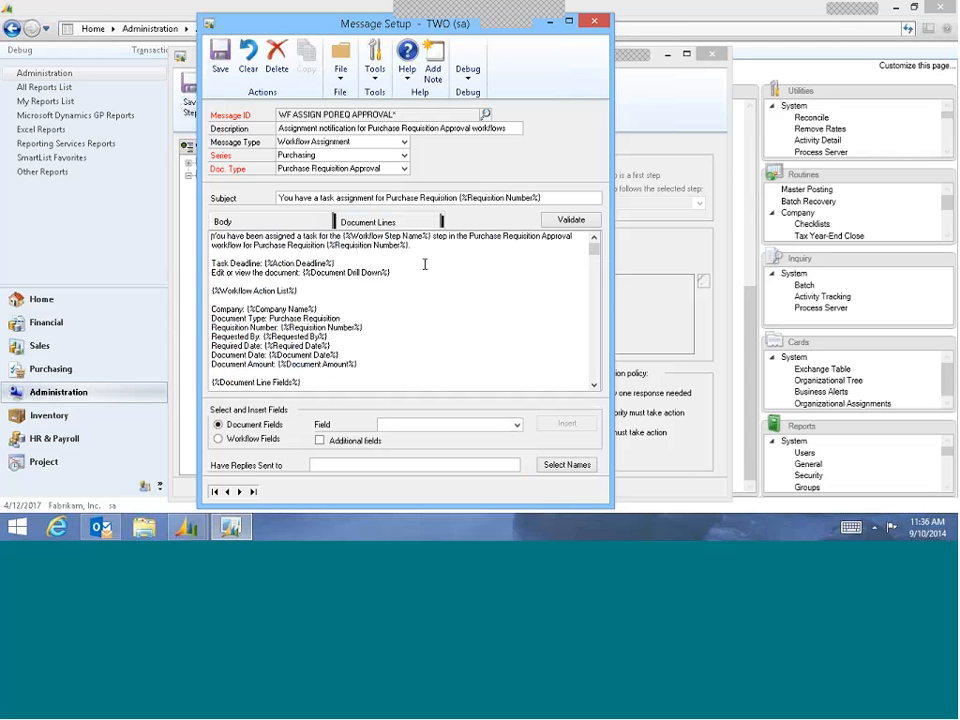
- Highlight the Workflow Action List placeholder in the message body, and save and close the assignment message
left_click_drag(323, 290, 210, 291)
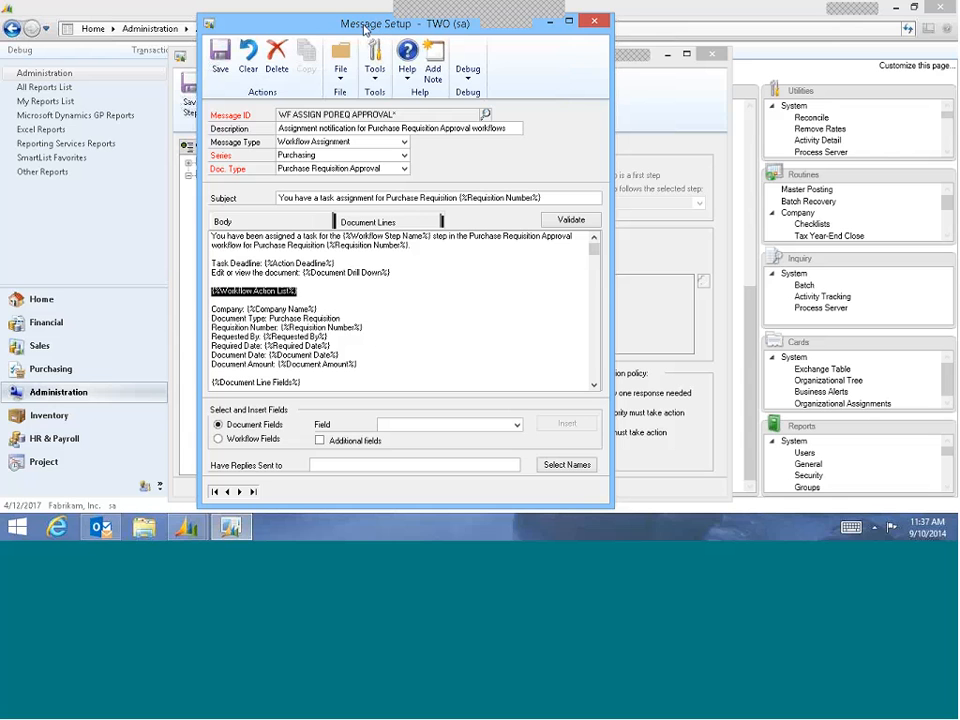
left_click(219, 60)
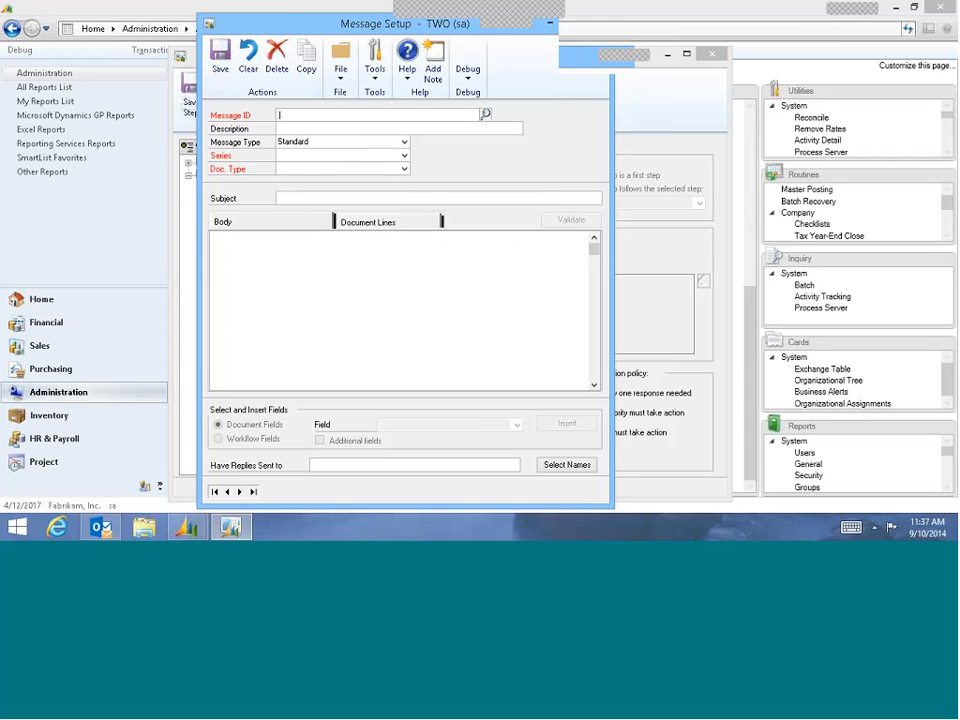
left_click(594, 20)
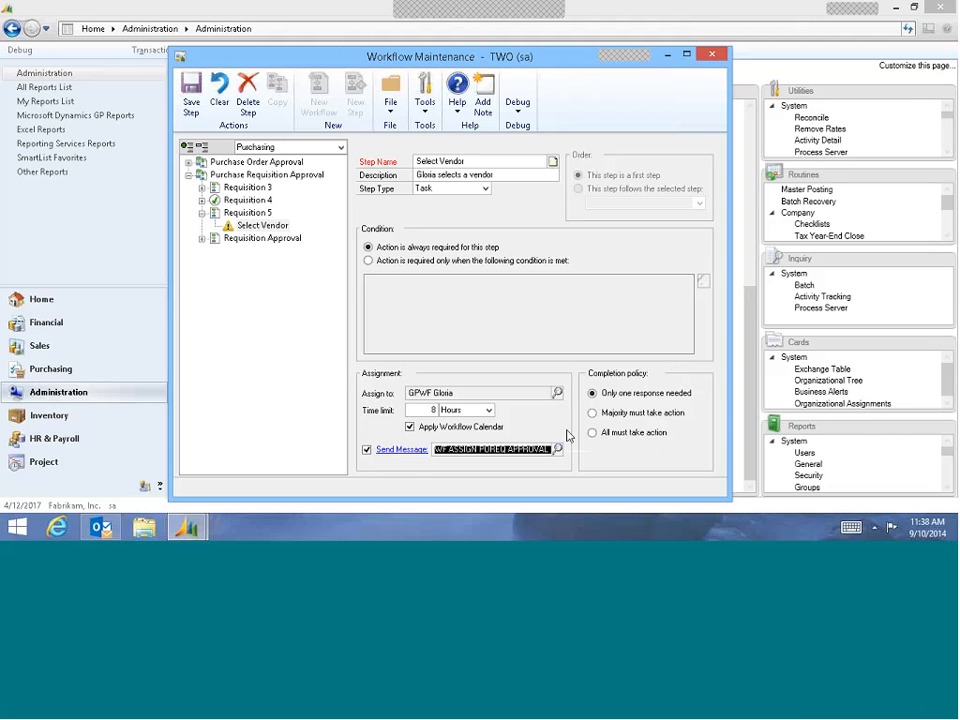
- Go through the completion policy options, settle on Only one response needed, and save the Select Vendor step
left_click(620, 412)
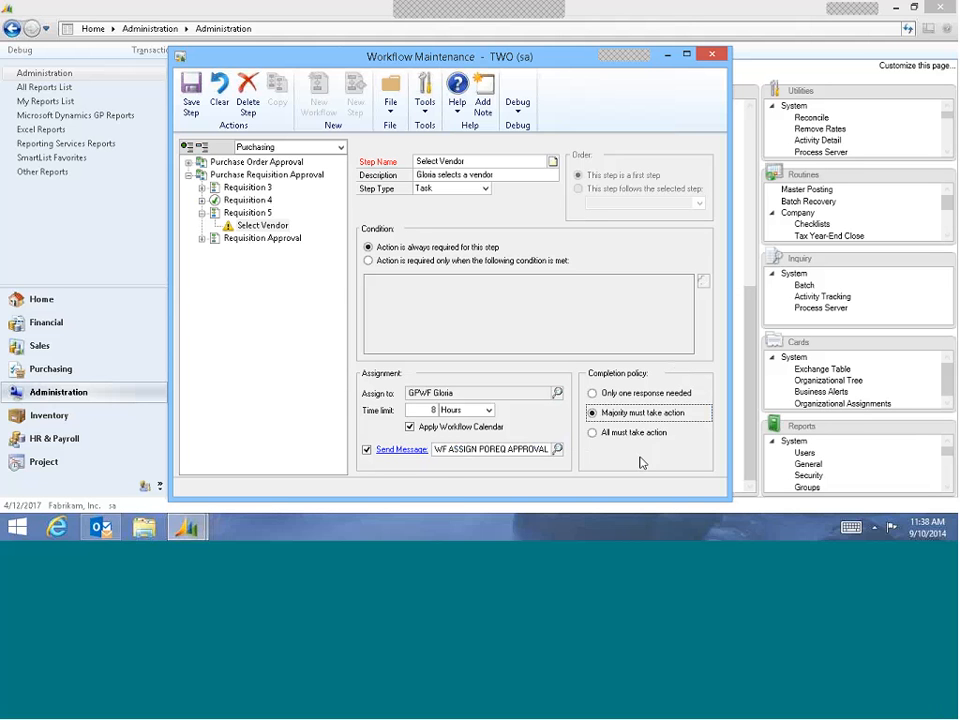
left_click(592, 432)
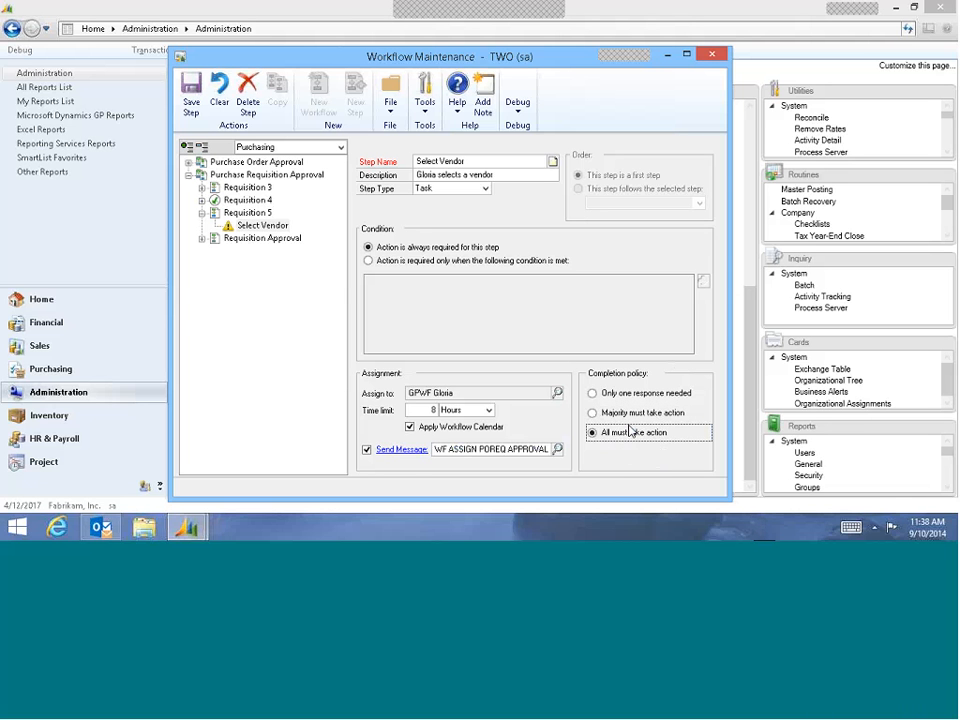
left_click(601, 395)
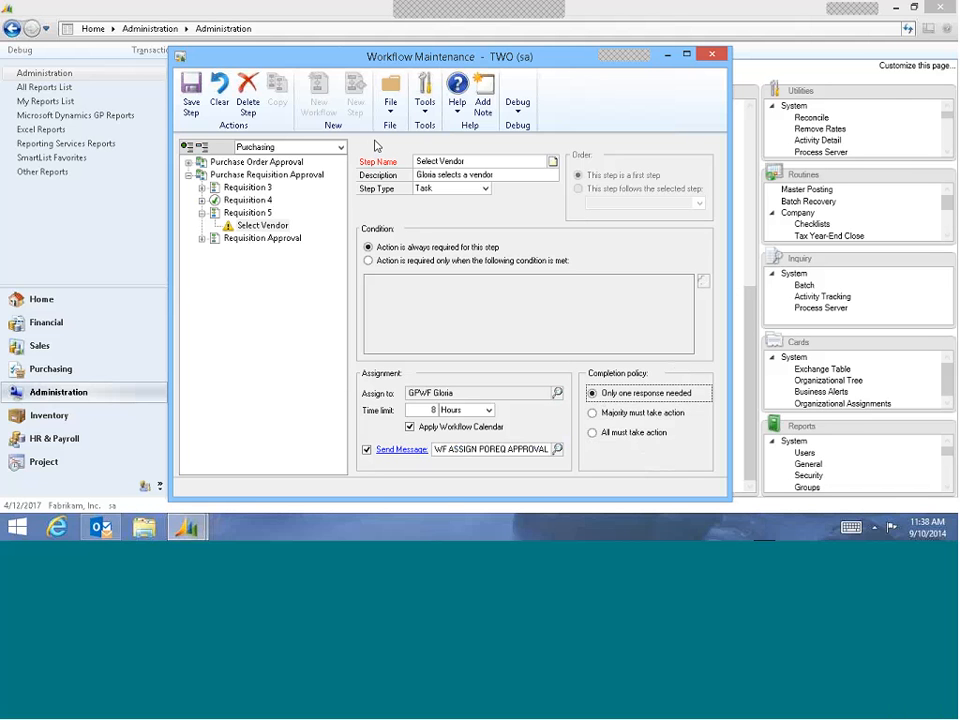
left_click(191, 104)
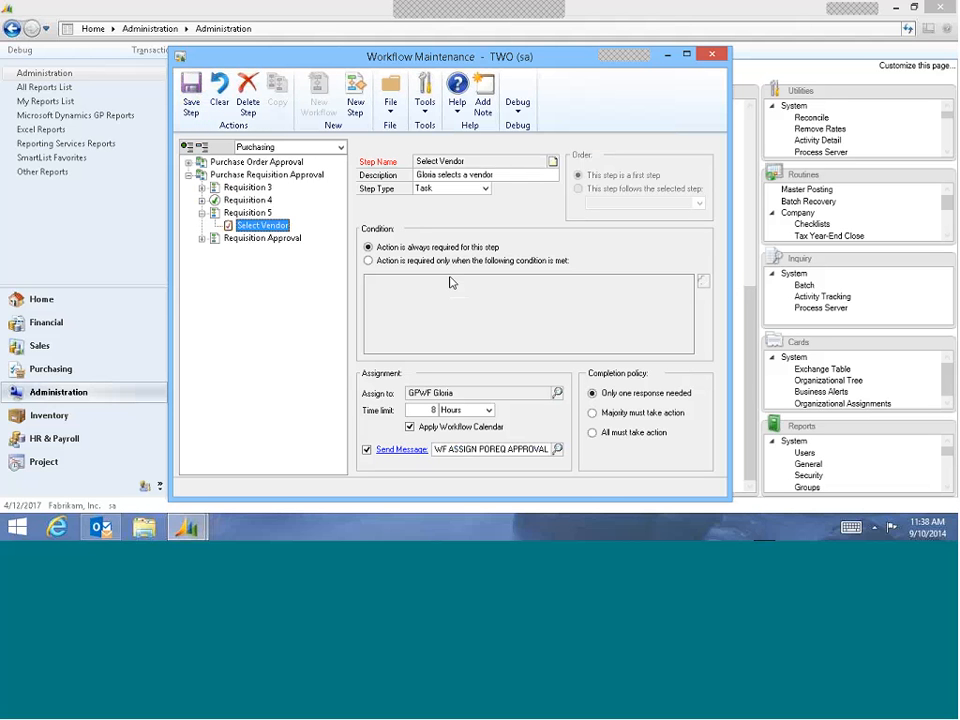
- Add a step named Manager approval to Requisition 5, with a description saying the named manager must approve if > $5000
left_click(279, 226)
left_click(250, 214)
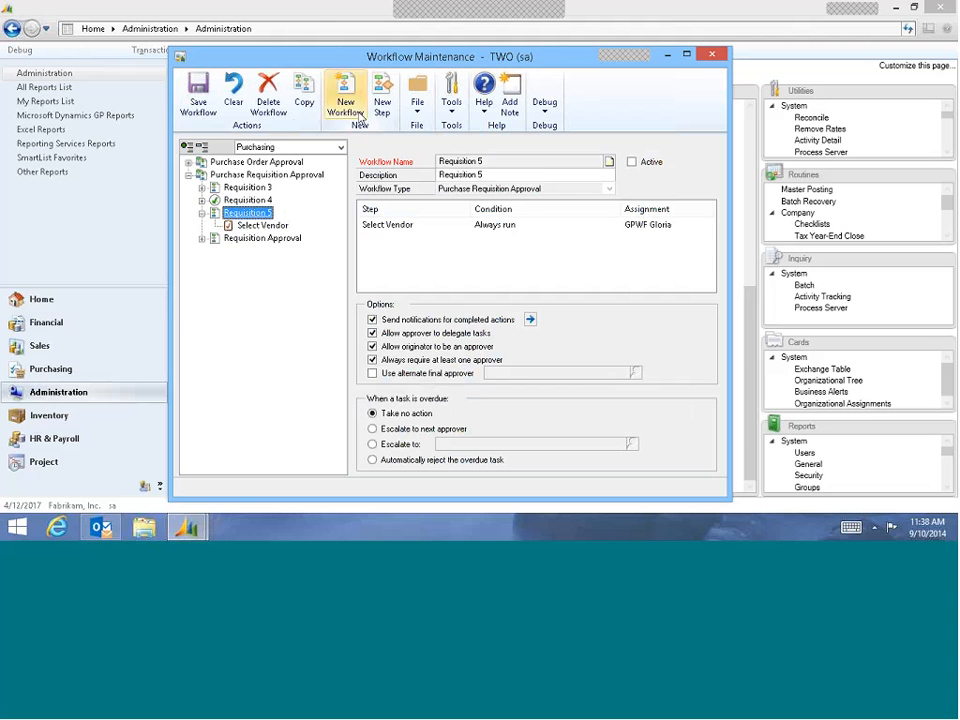
left_click(382, 100)
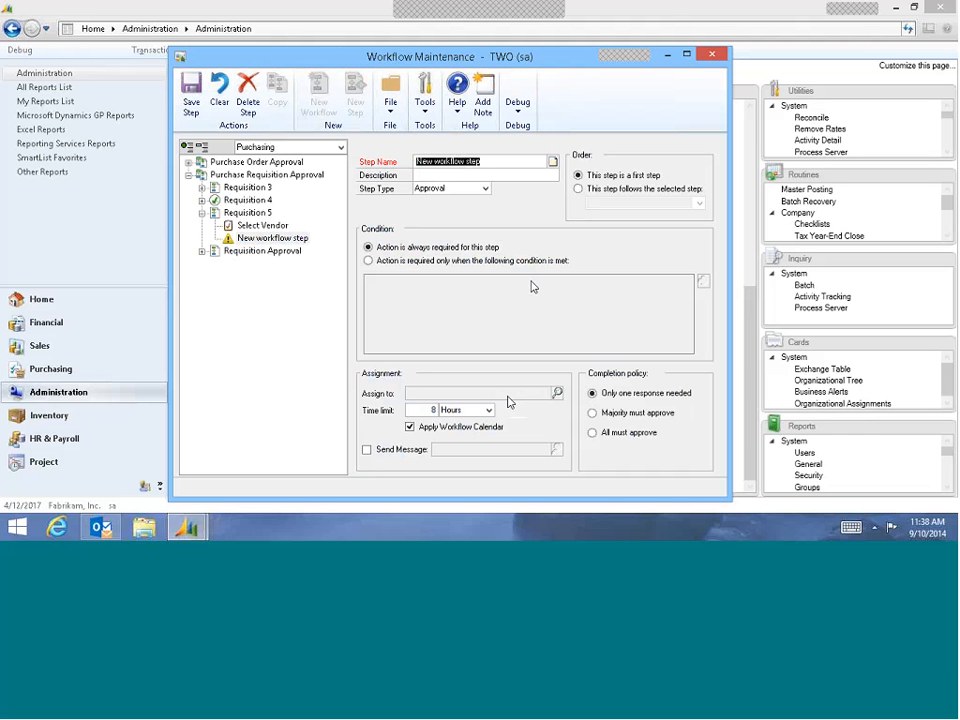
type("MJ")
type("anager ")
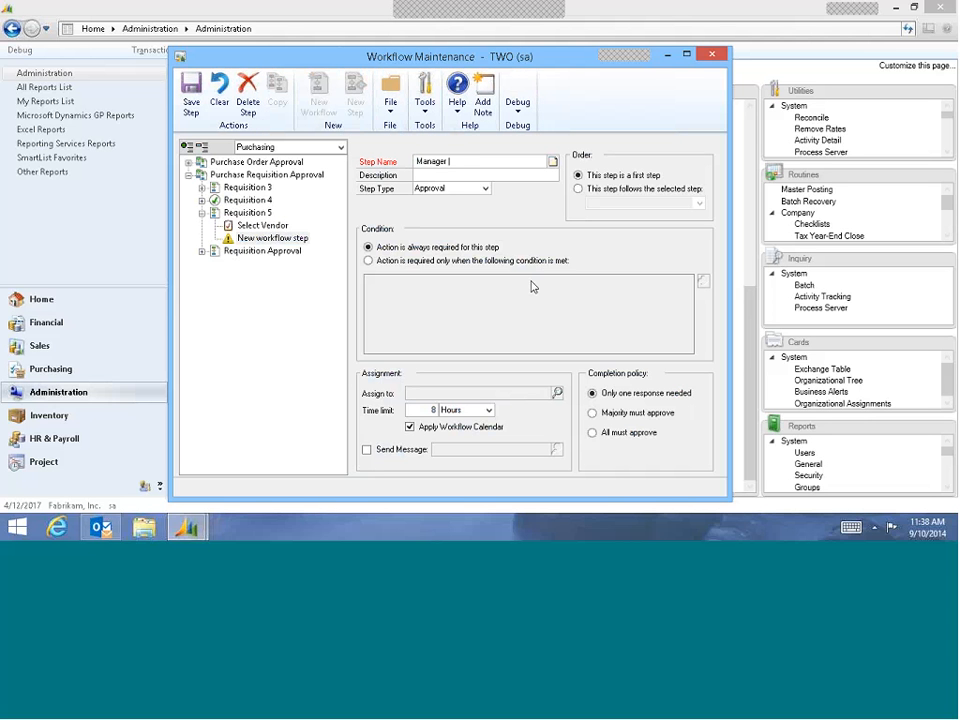
type("approval")
key("Tab")
type("Phylli")
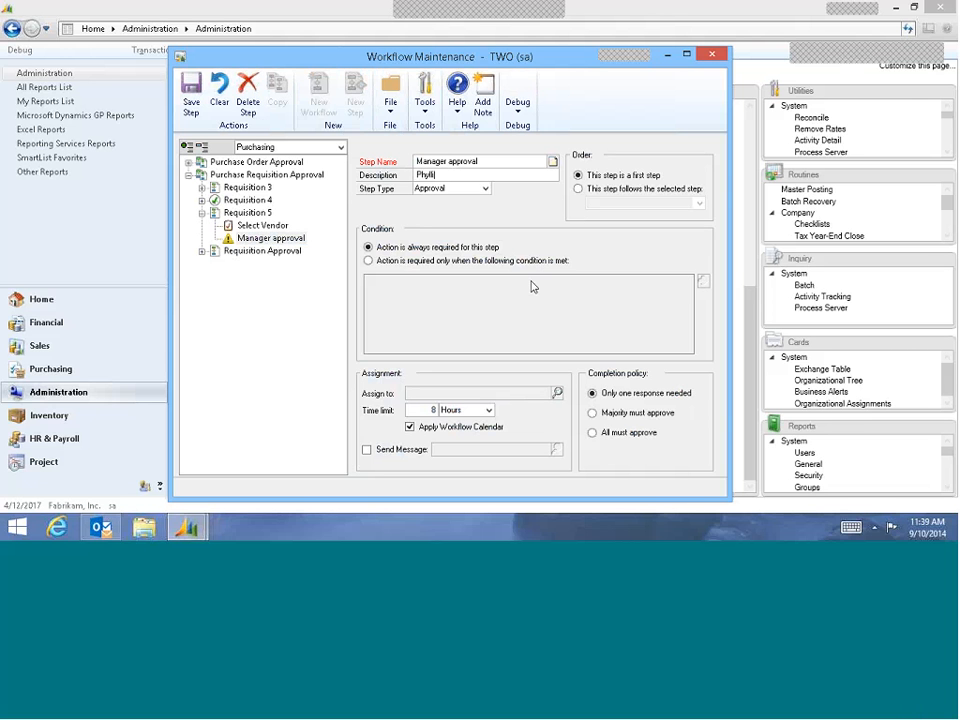
type("s must approve if > ")
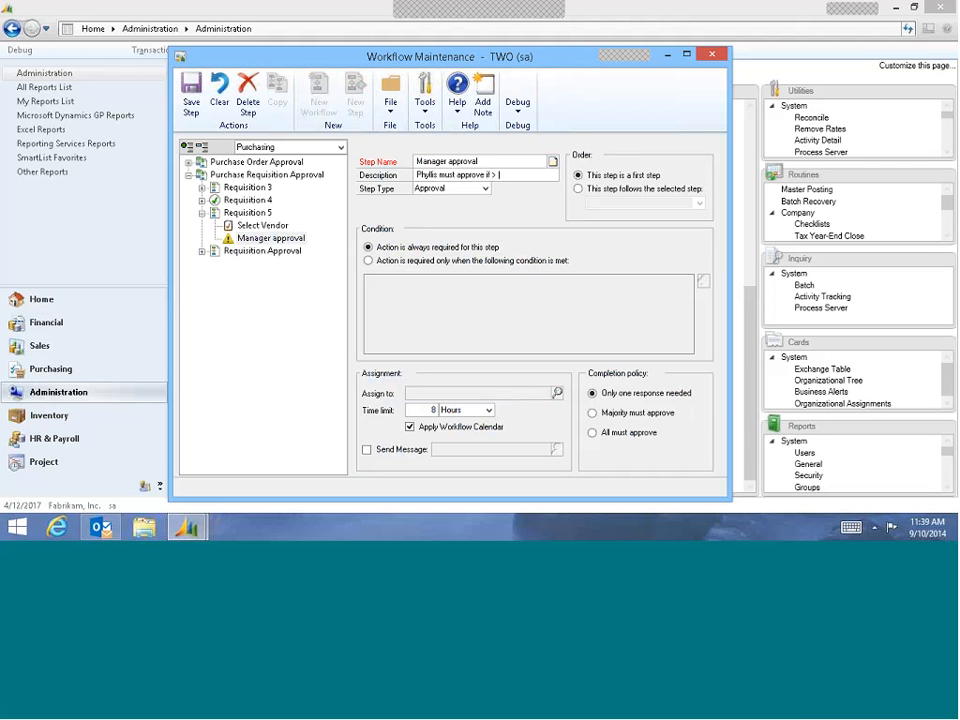
type("$5000")
- Try making the Manager approval step follow Select Vendor, and return it to being a first step
left_click(579, 190)
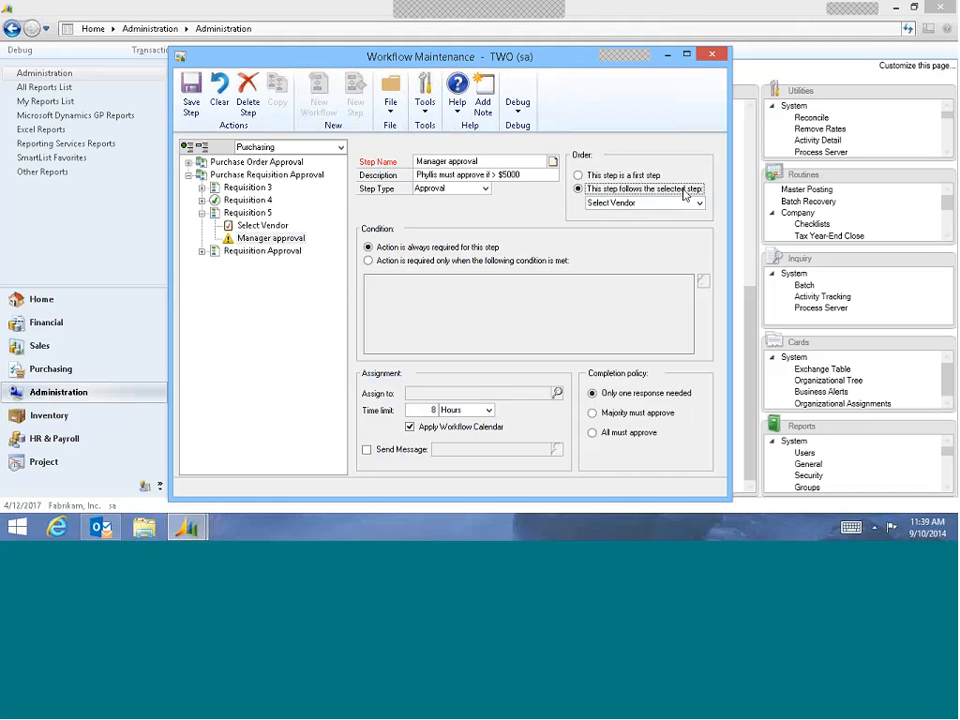
left_click(699, 204)
left_click(643, 202)
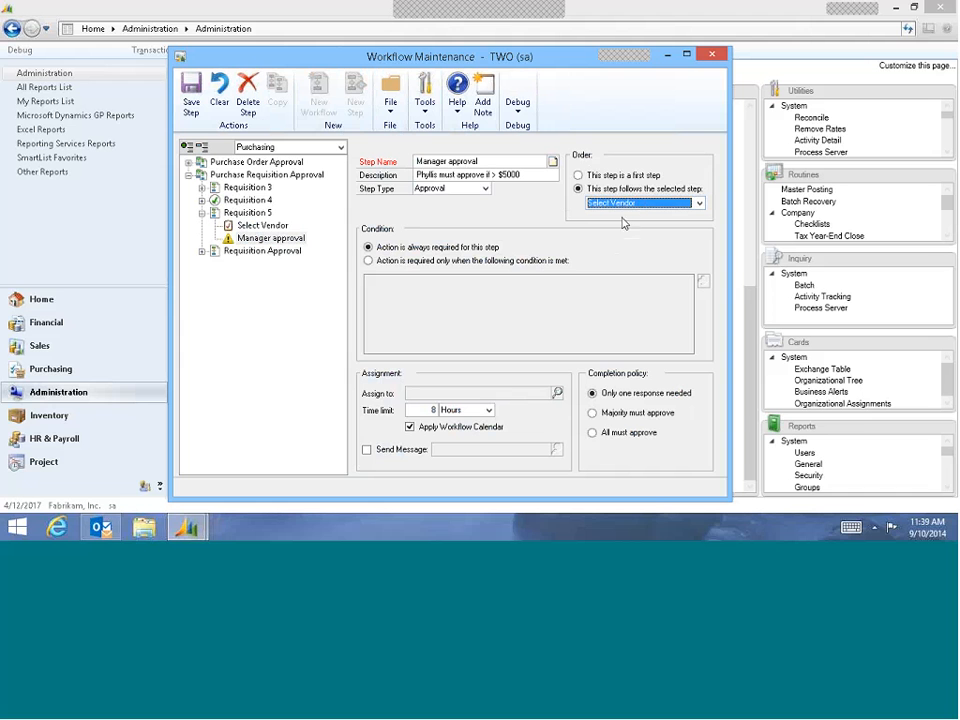
left_click(578, 176)
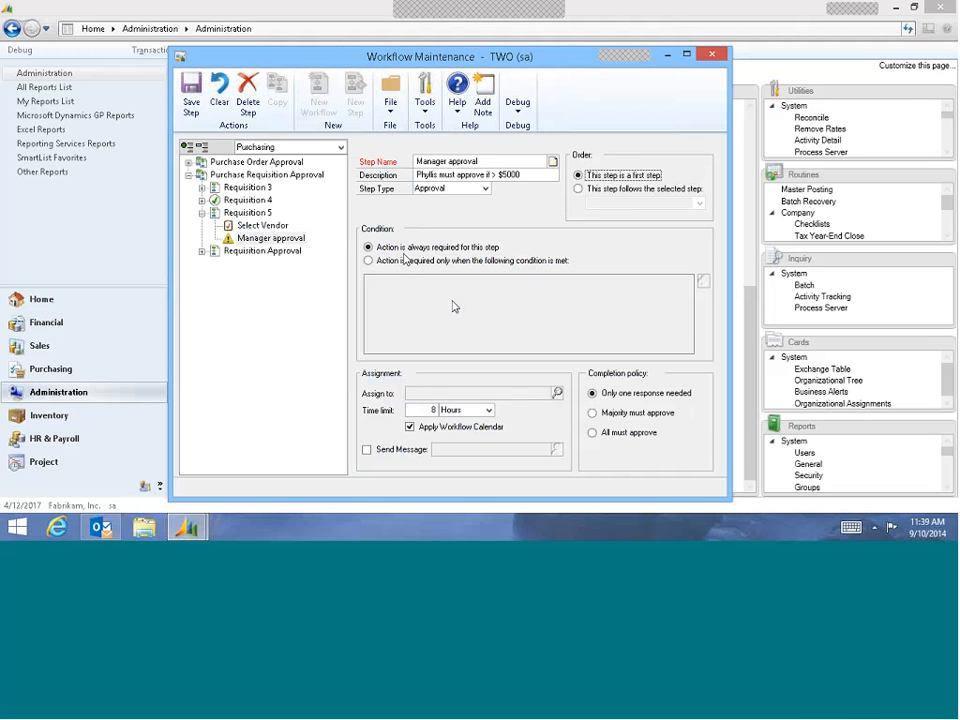
- Require Manager approval only when a condition is met, and browse the fields offered in the condition editor
left_click(368, 261)
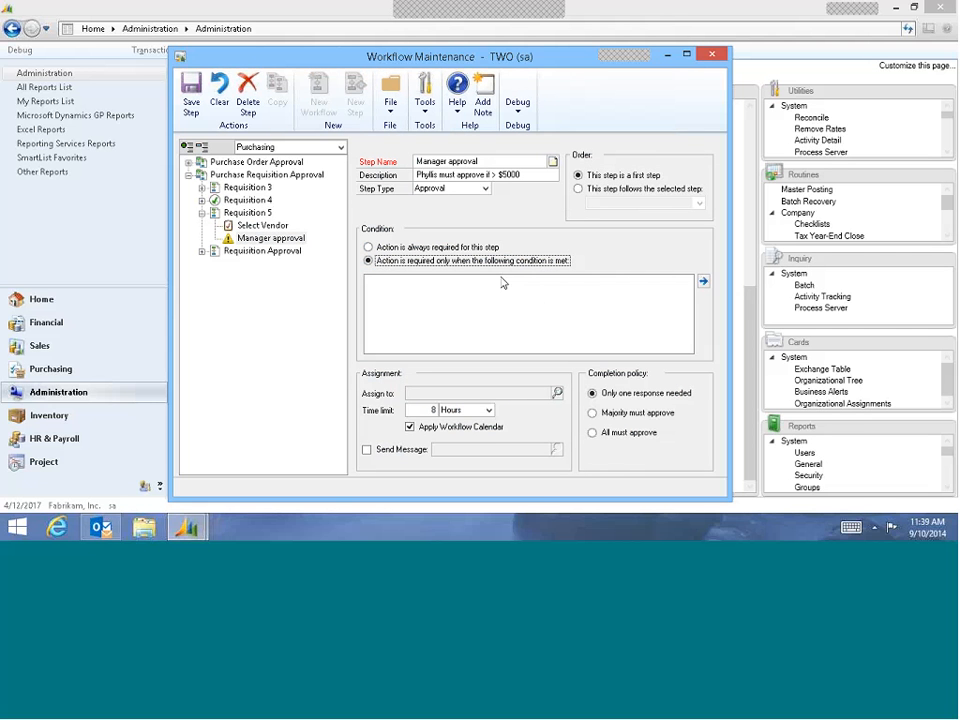
left_click(704, 284)
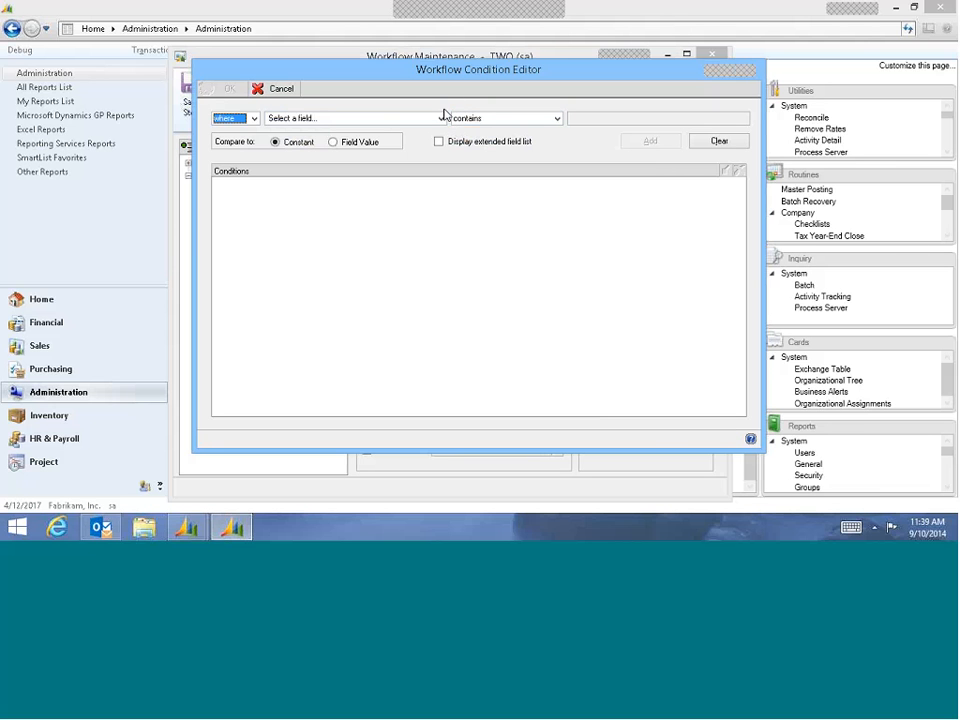
left_click(440, 119)
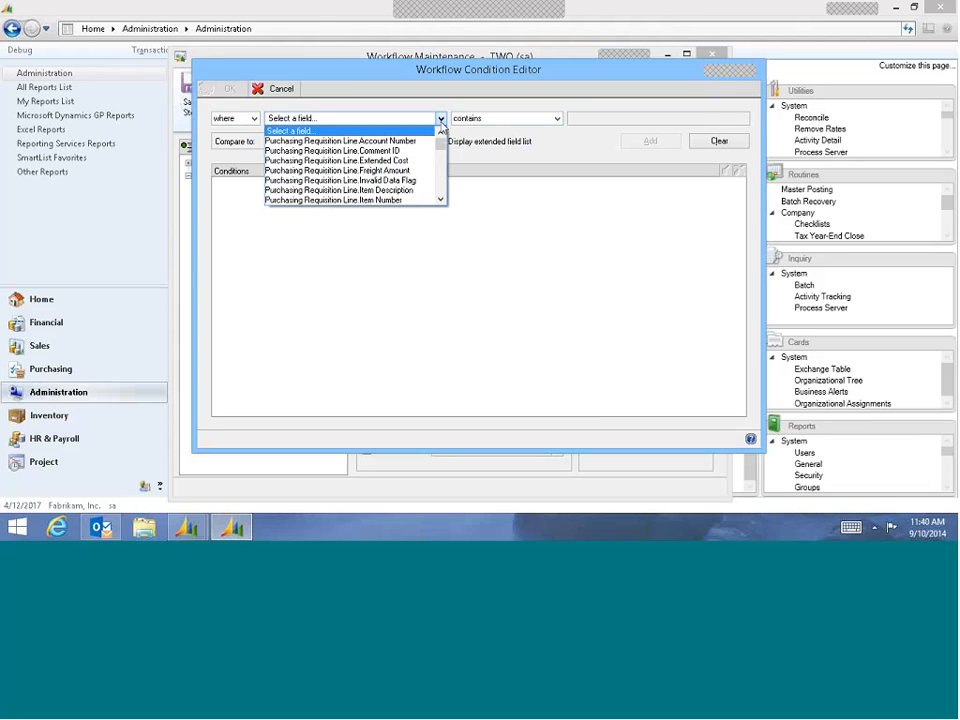
left_click(440, 119)
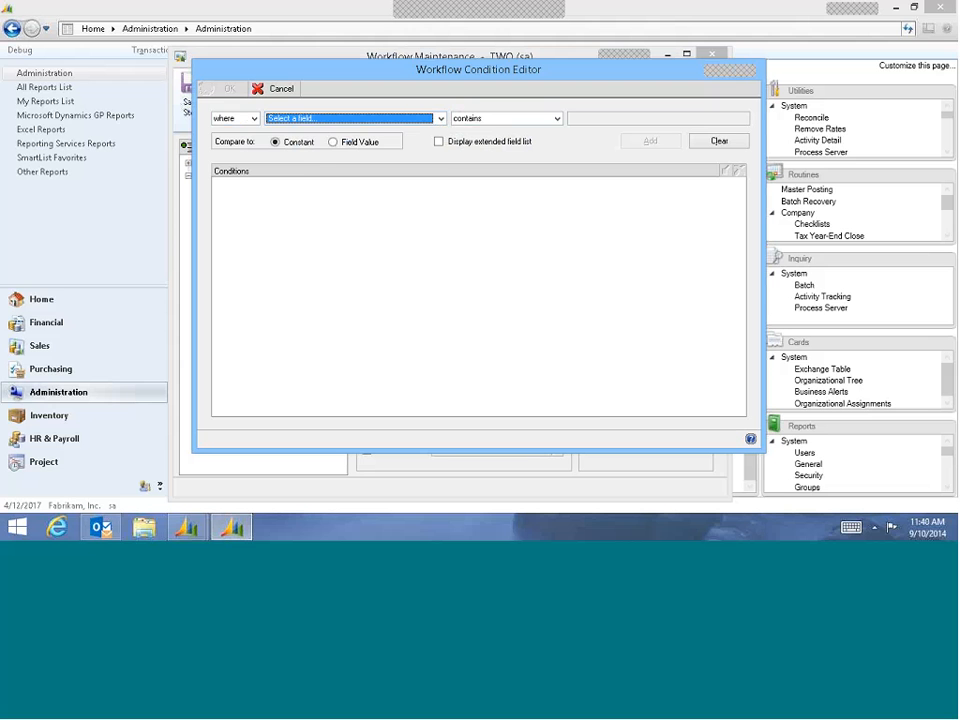
left_click(440, 119)
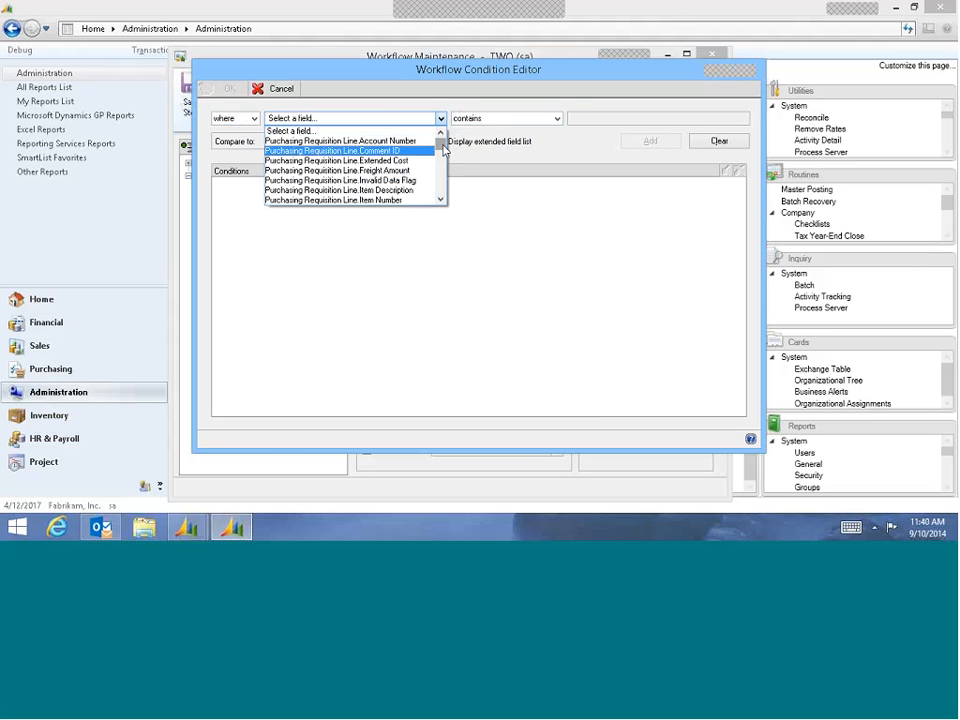
left_click_drag(442, 148, 444, 116)
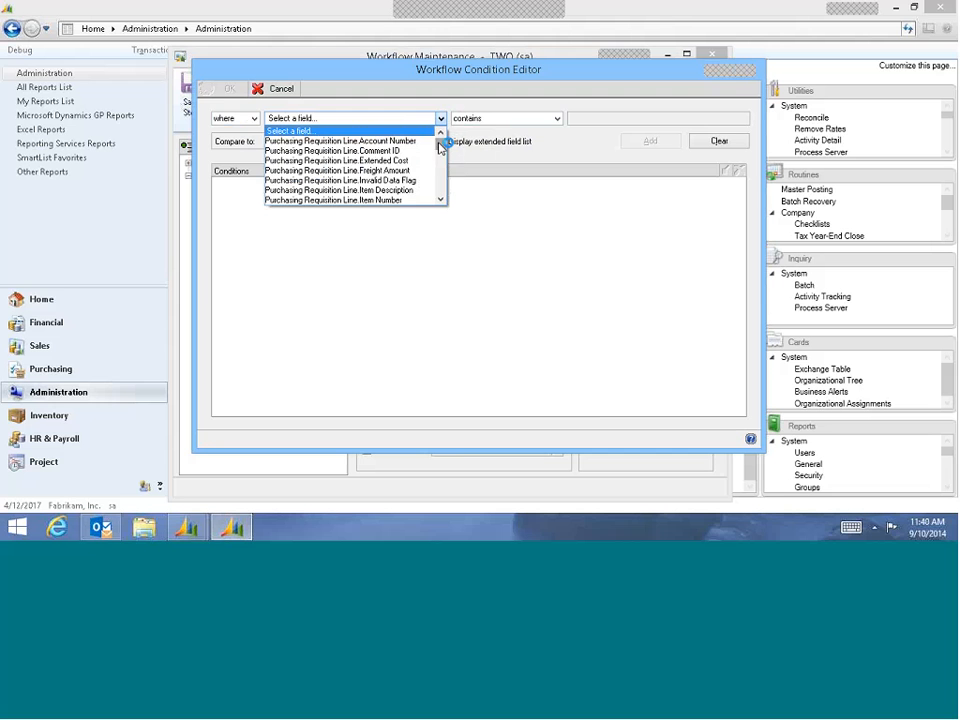
mouse_move(441, 138)
left_mouse_down()
mouse_move(442, 186)
mouse_move(440, 134)
left_mouse_up()
left_click(440, 118)
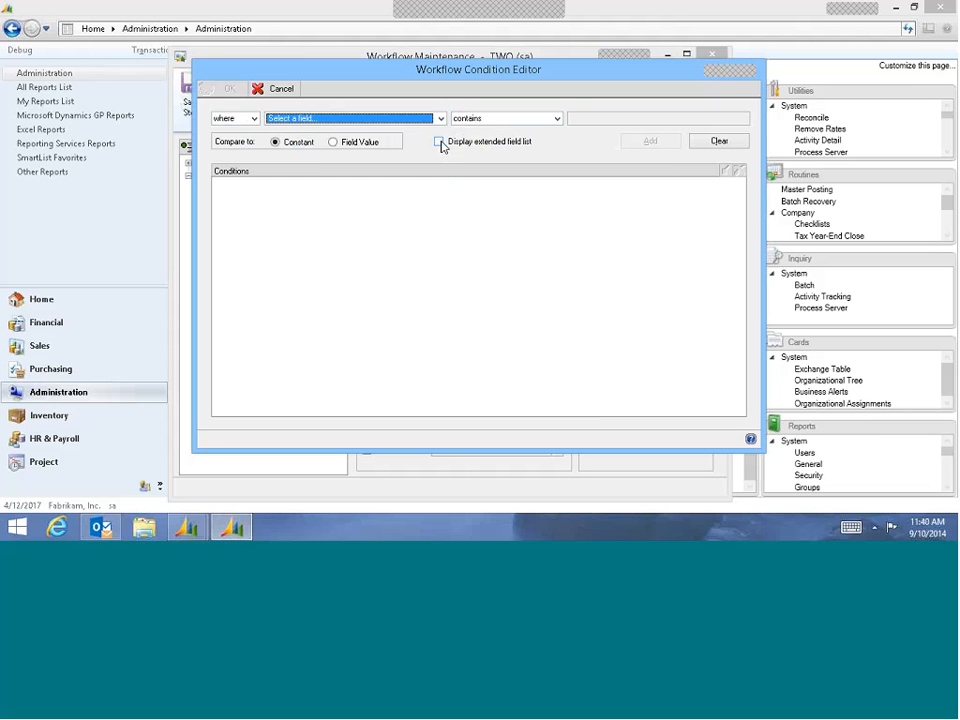
- Examine the extended list of condition fields, and switch back to the standard field list
left_click(440, 143)
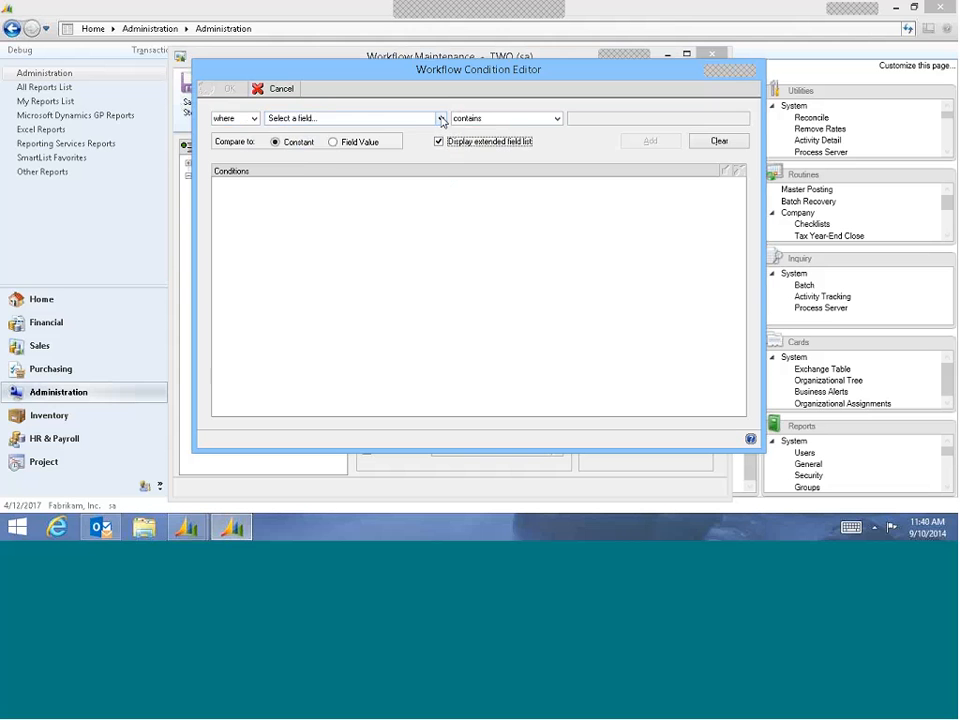
left_click(441, 119)
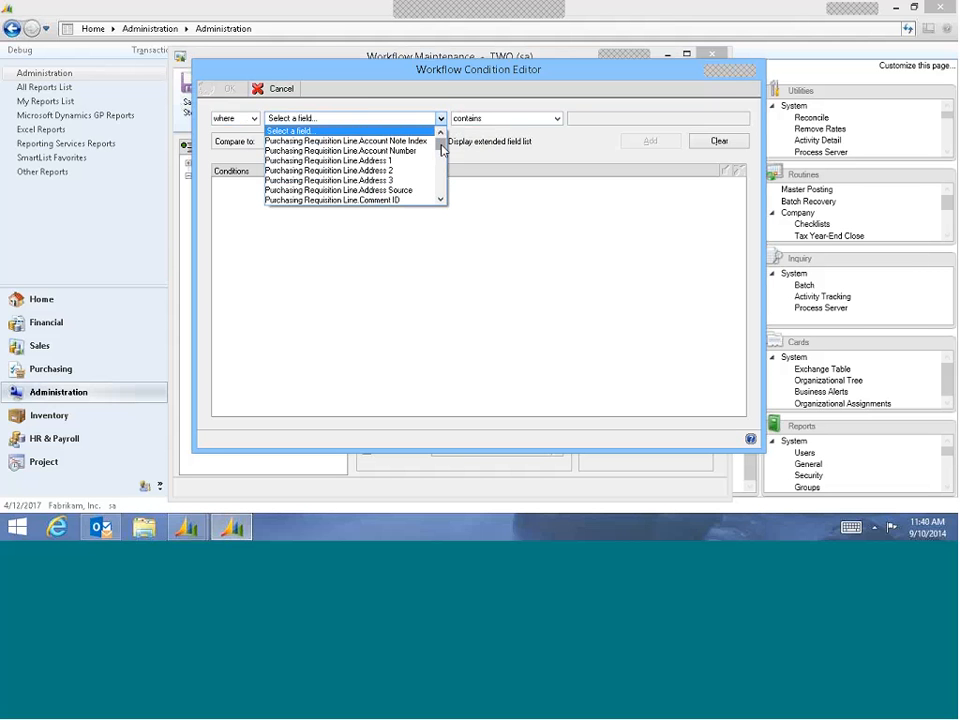
mouse_move(441, 148)
left_mouse_down()
mouse_move(440, 185)
mouse_move(440, 135)
left_mouse_up()
left_click(441, 119)
left_click(438, 141)
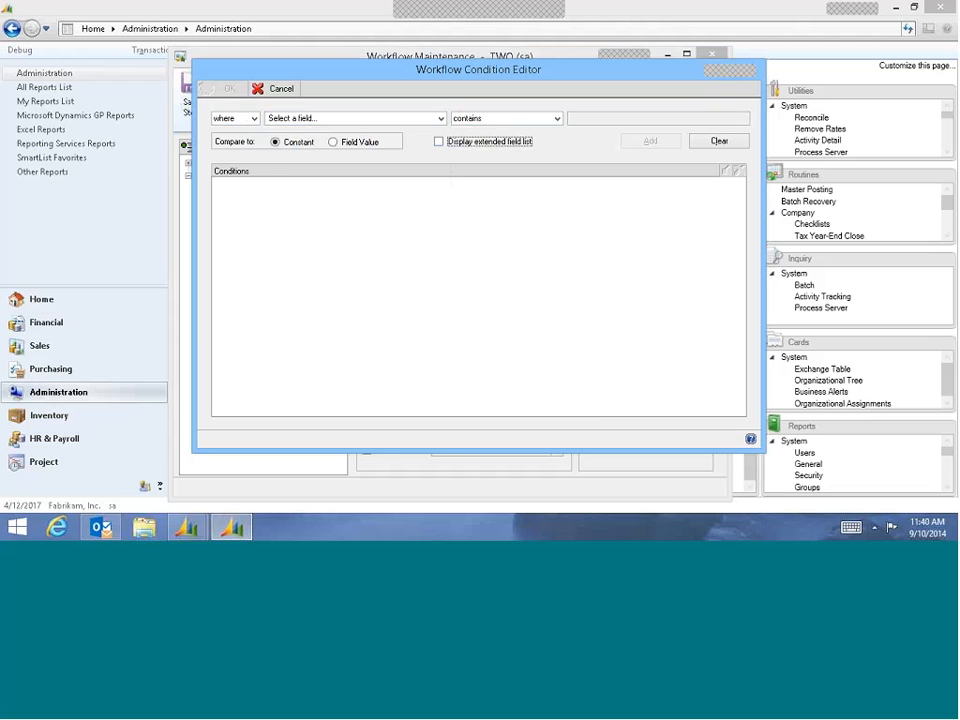
left_click(440, 118)
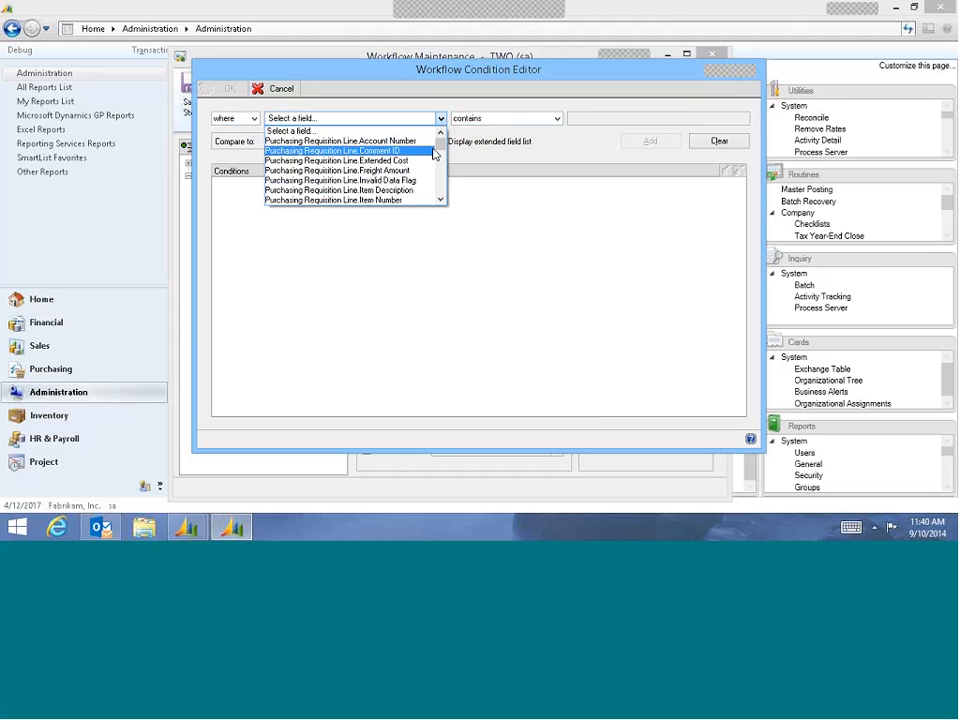
- Add a condition that Purchasing Requisition Work.Document Amount is greater than and includes 5000
left_click_drag(439, 143, 448, 186)
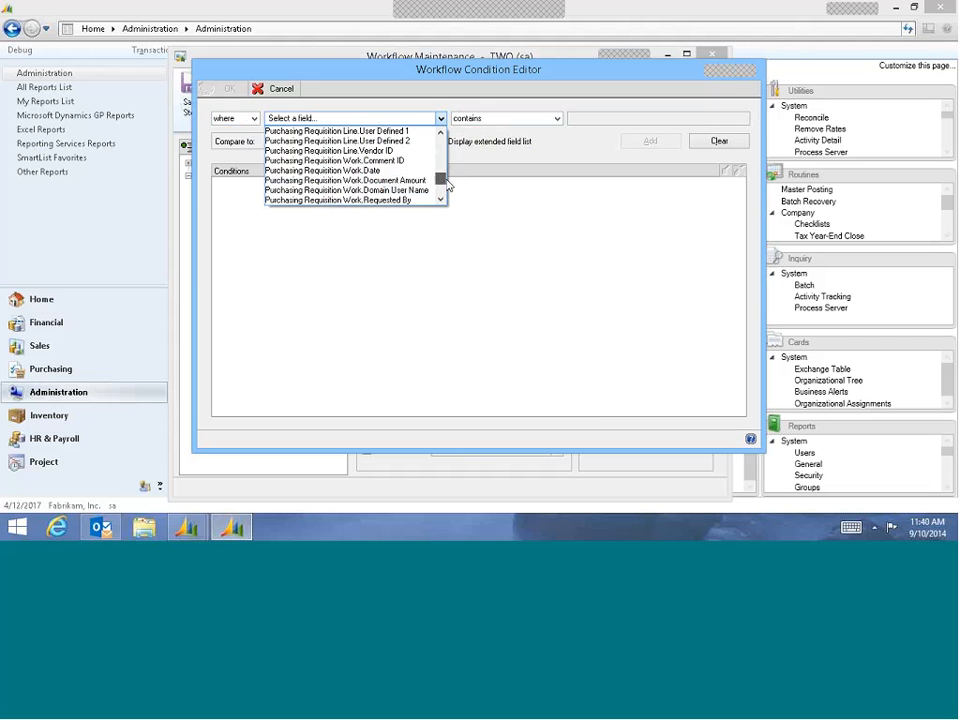
left_click(432, 180)
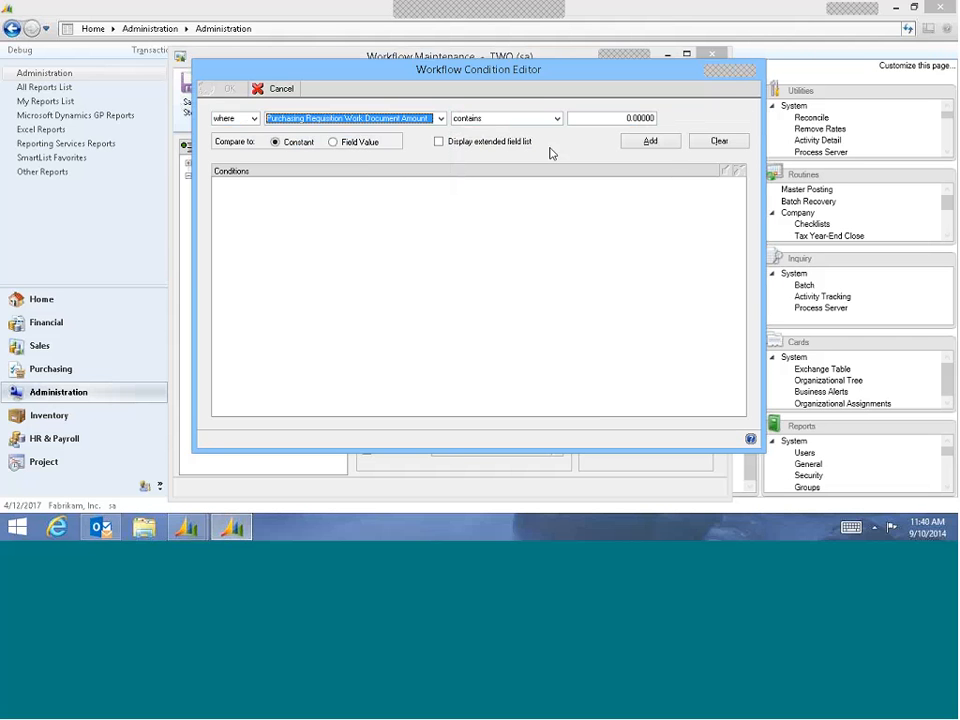
left_click(525, 119)
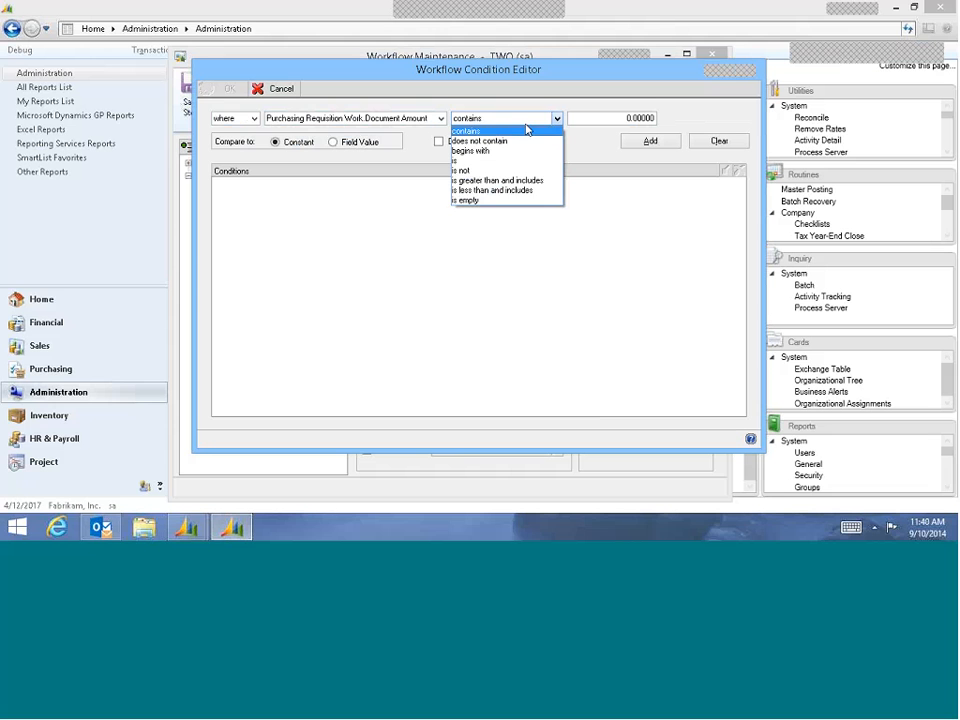
left_click(484, 160)
left_click(552, 121)
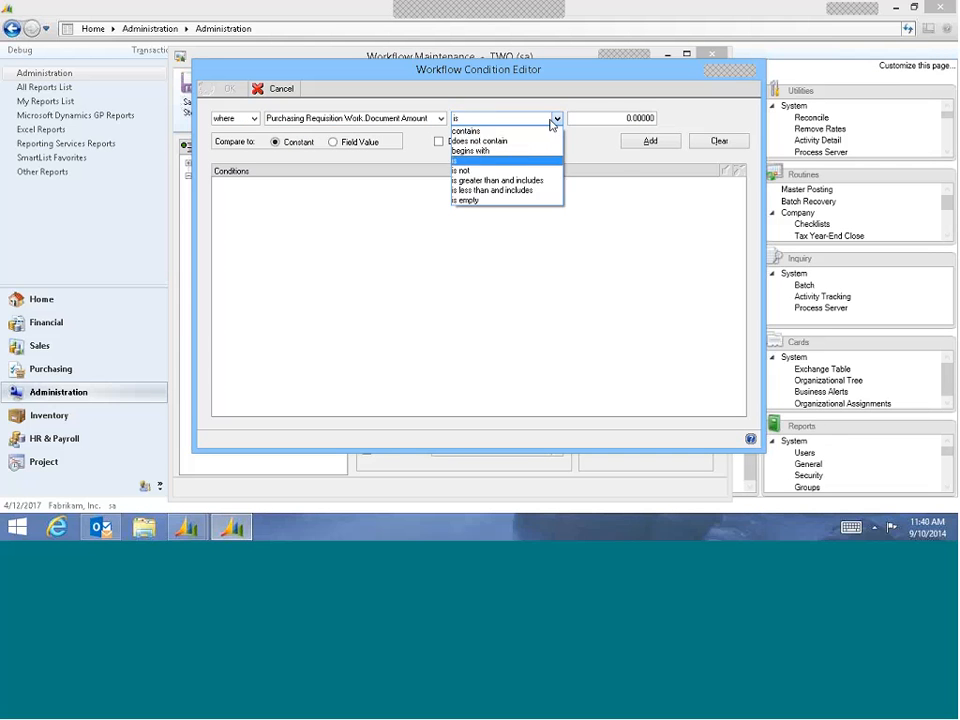
left_click(500, 180)
key("Tab")
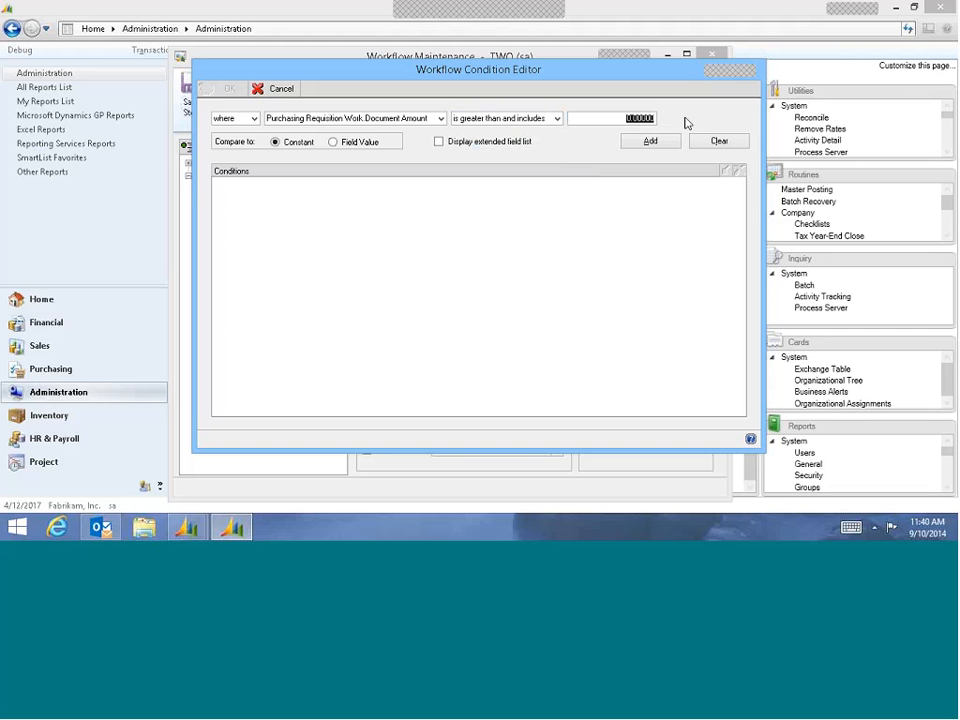
type("5000")
left_click(650, 141)
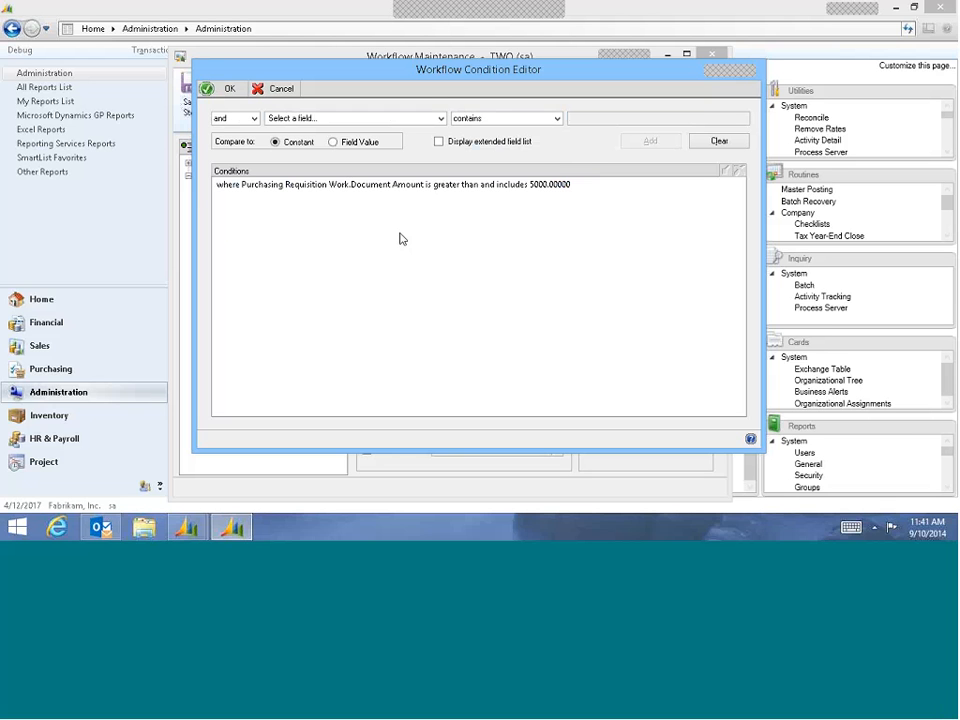
- Try building a further condition comparing Purchasing Requisition Line.Item Description with another field value, and clear the entry
left_click(254, 118)
left_click(254, 118)
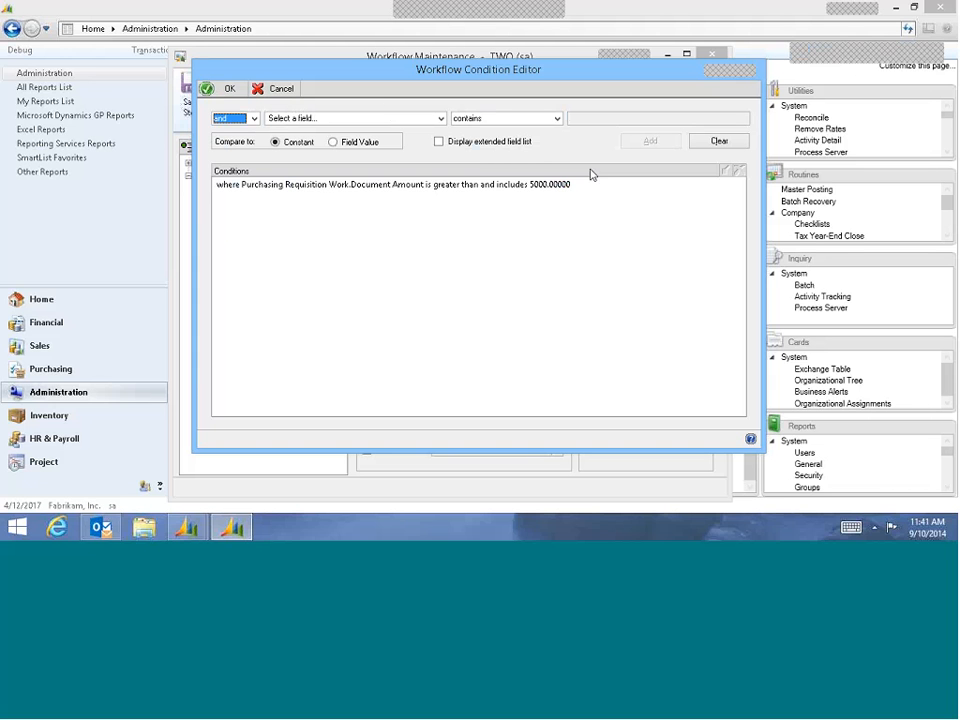
left_click(315, 186)
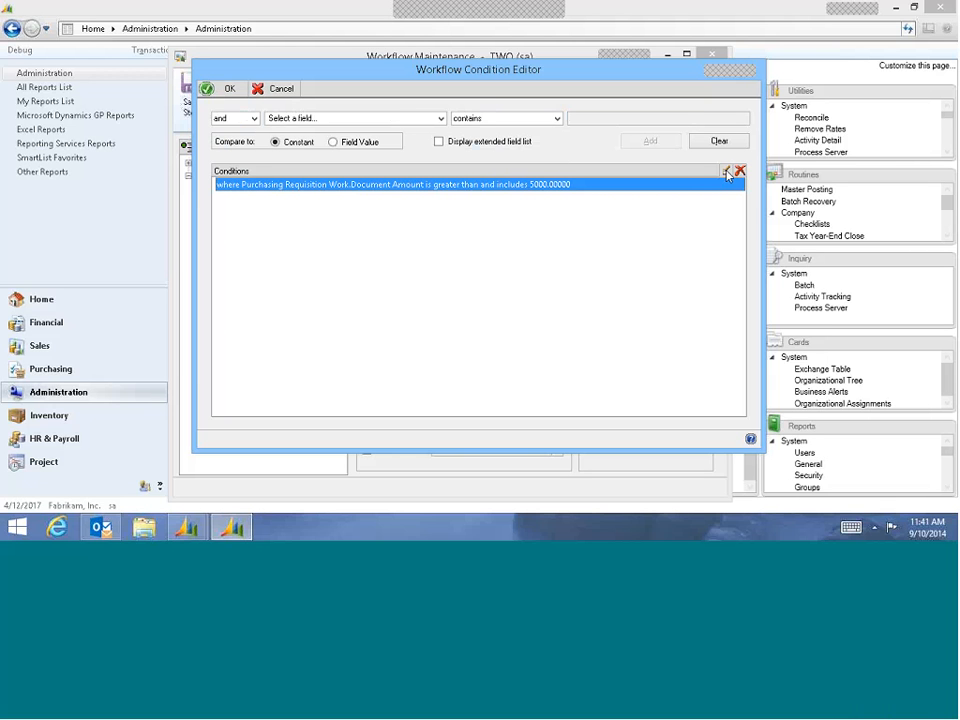
left_click(334, 143)
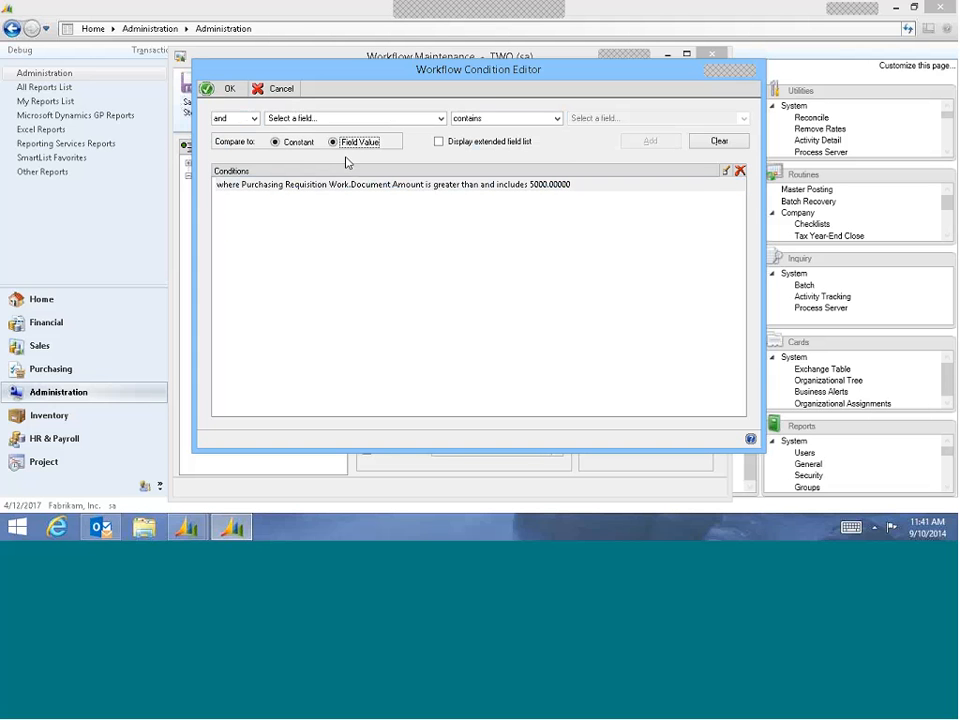
left_click(440, 118)
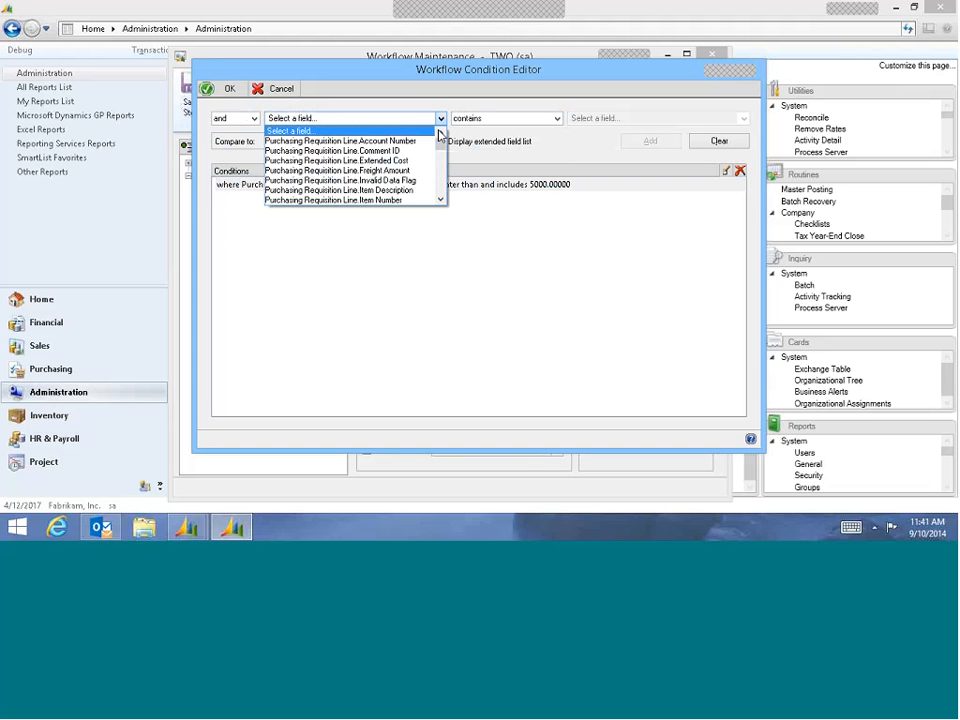
left_click(428, 190)
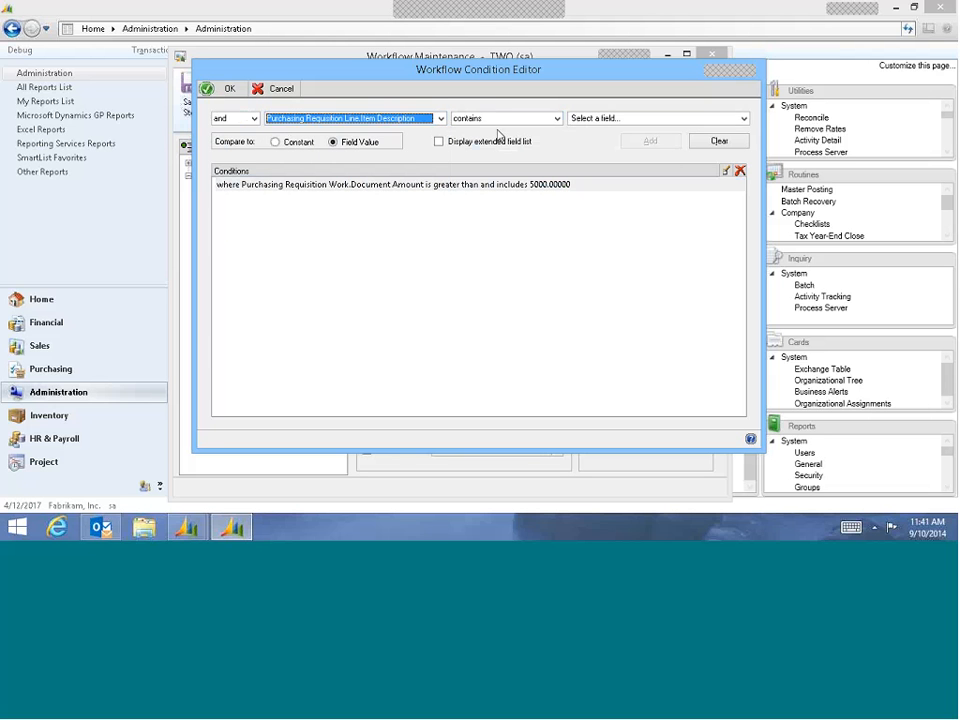
left_click(656, 121)
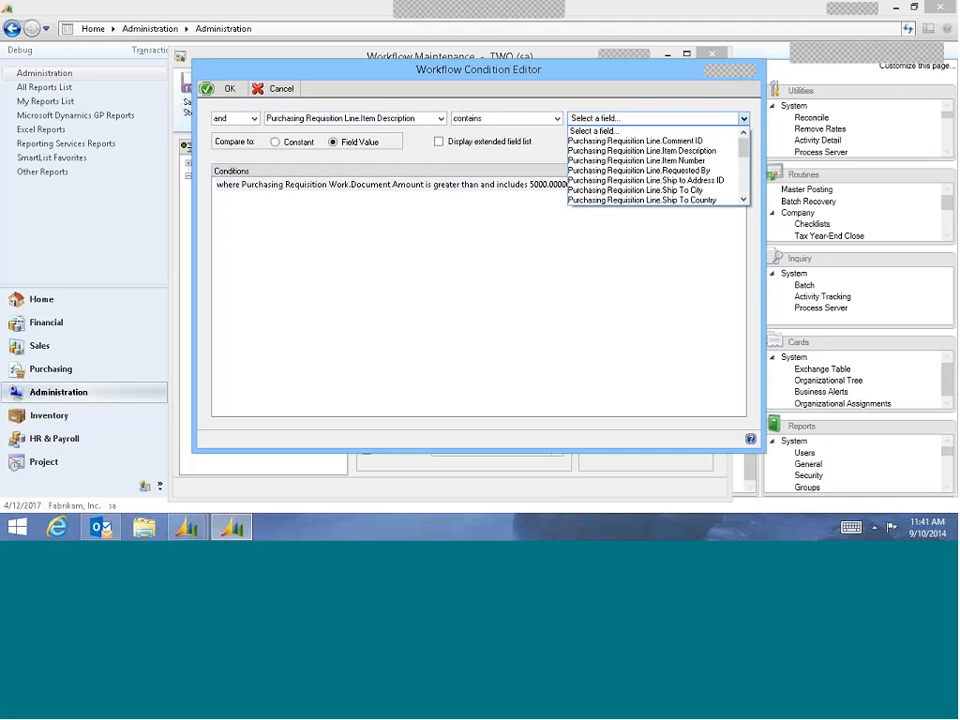
left_click(508, 118)
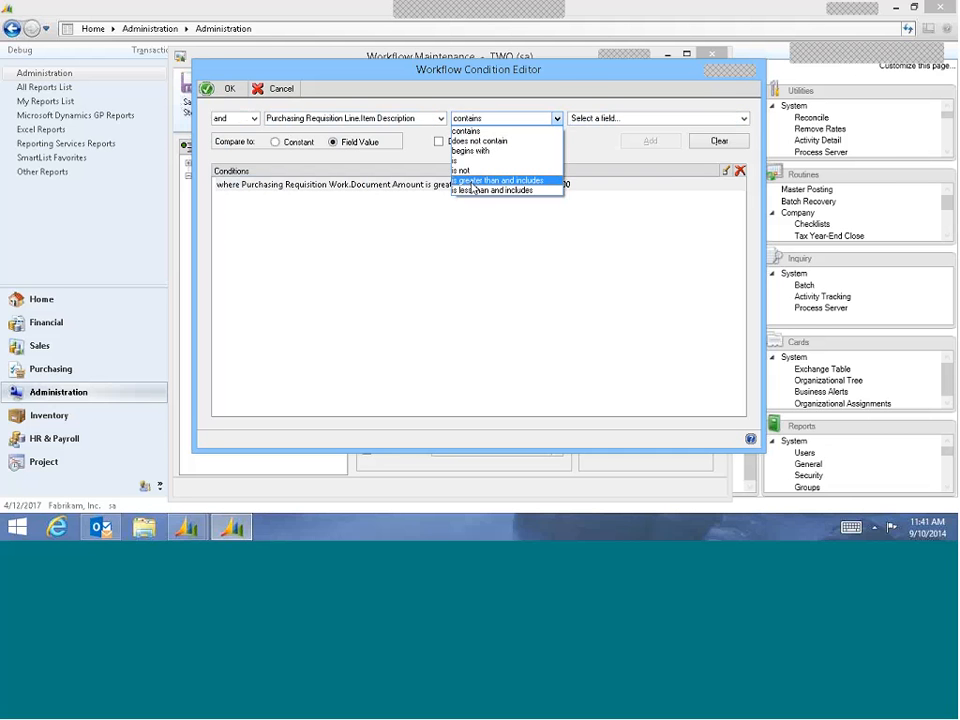
left_click(473, 182)
left_click(555, 119)
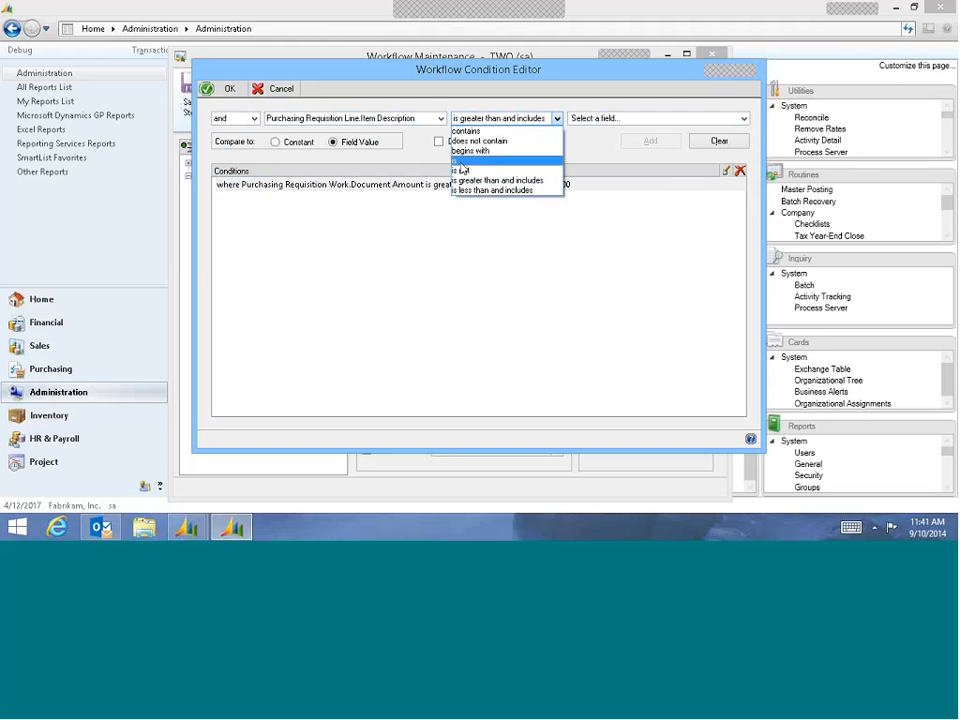
left_click(474, 161)
left_click(668, 120)
mouse_move(741, 152)
left_mouse_down()
mouse_move(743, 173)
mouse_move(743, 155)
left_mouse_up()
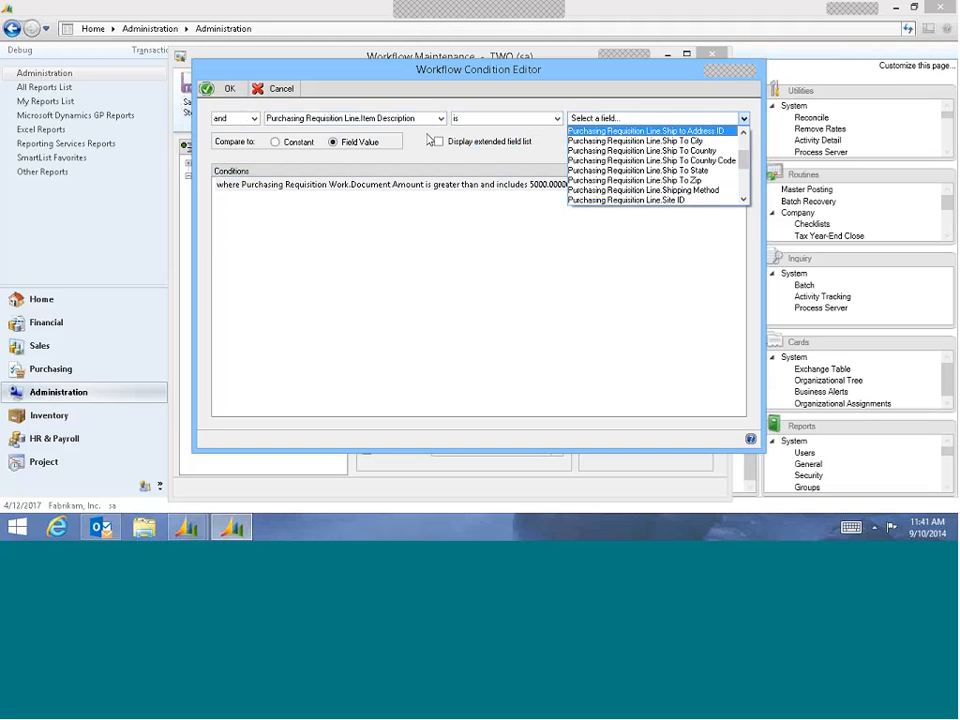
left_click(428, 136)
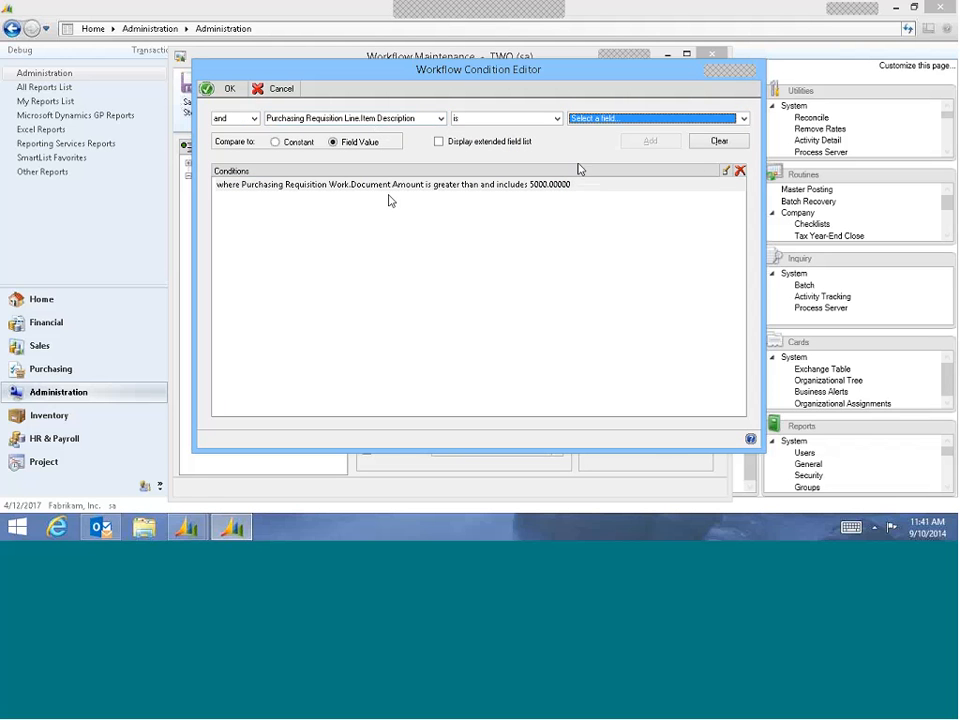
left_click(718, 142)
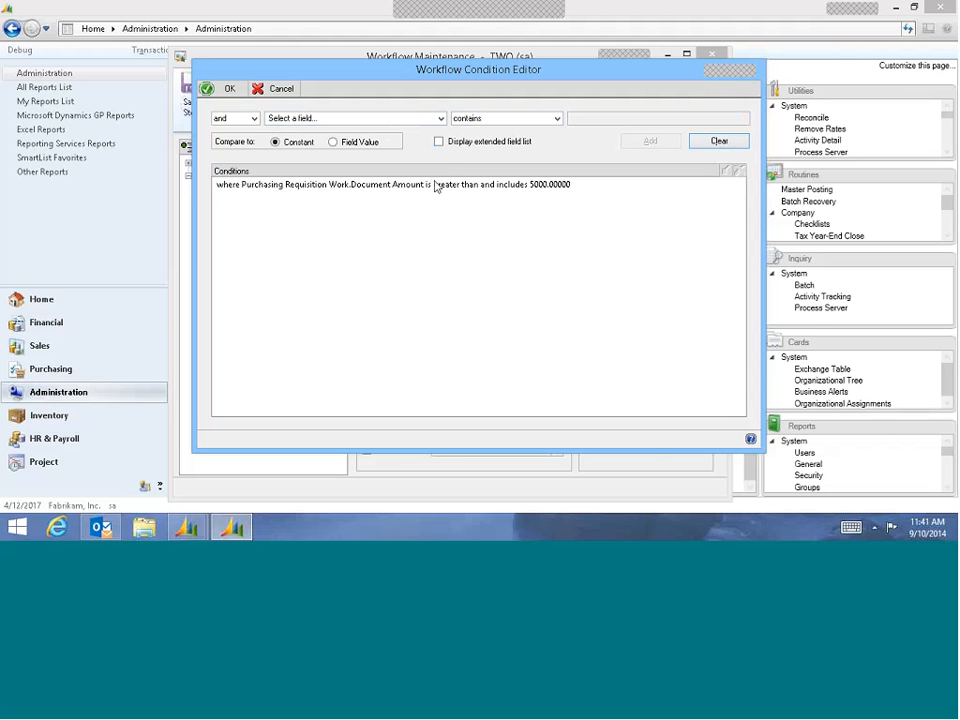
- Accept the Document Amount condition, and assign the Manager approval step to the manager's user account
left_click(435, 185)
left_click(224, 88)
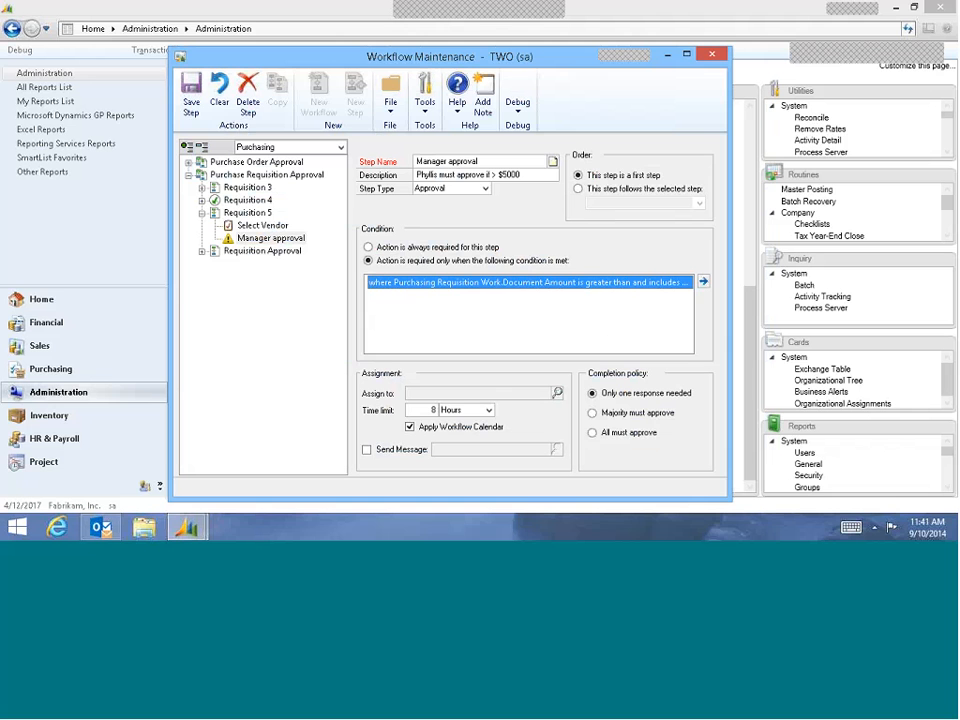
left_click(558, 394)
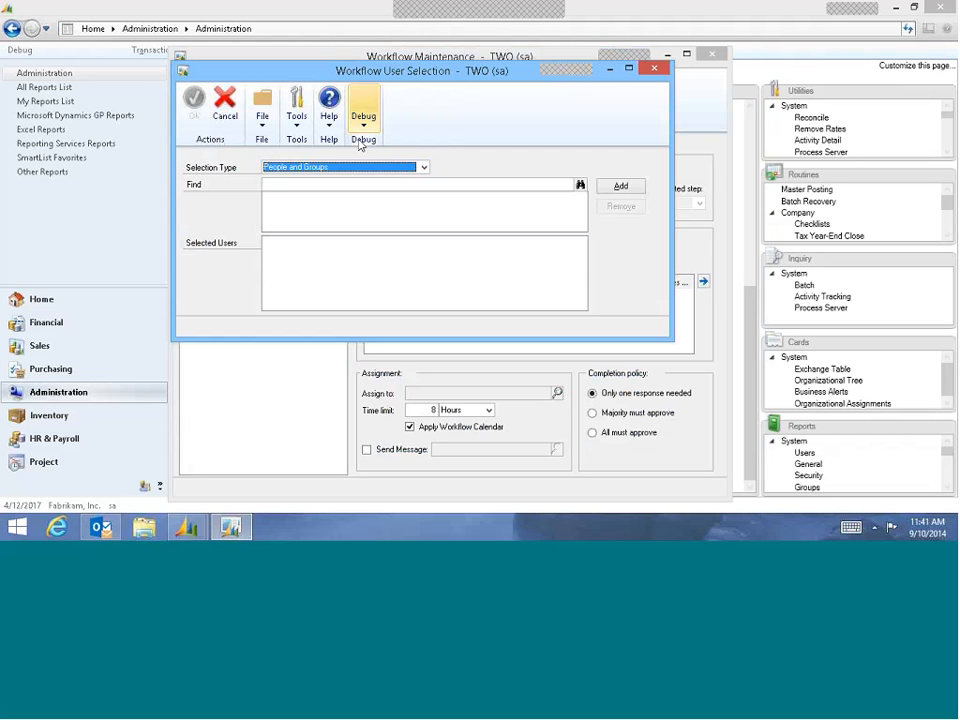
left_click(348, 184)
type("gpwf")
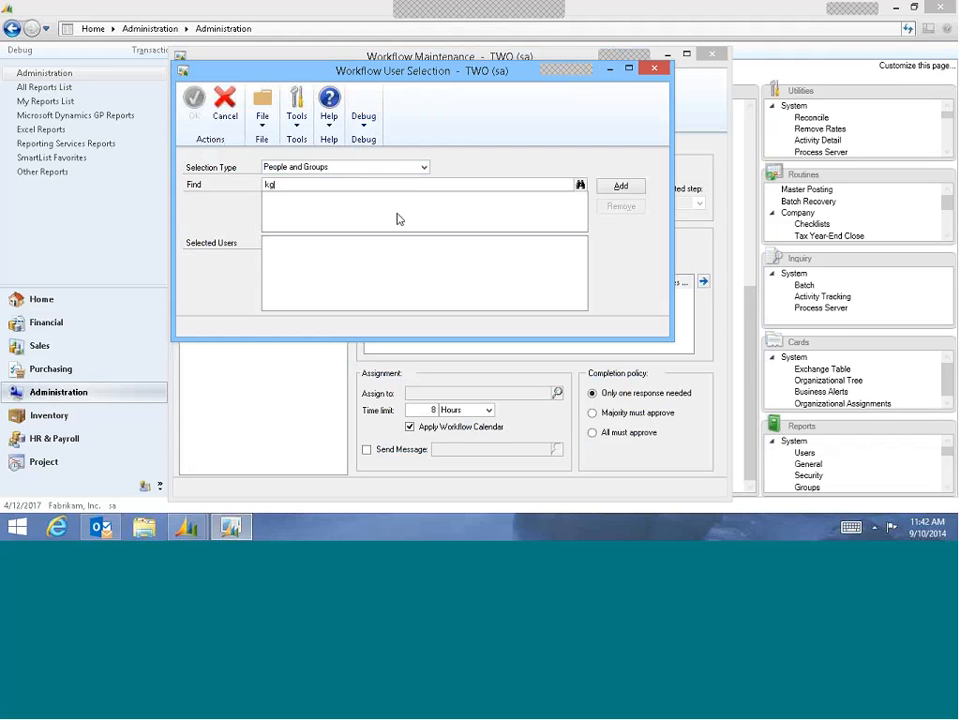
type(" phyt")
type("lis")
key("Tab")
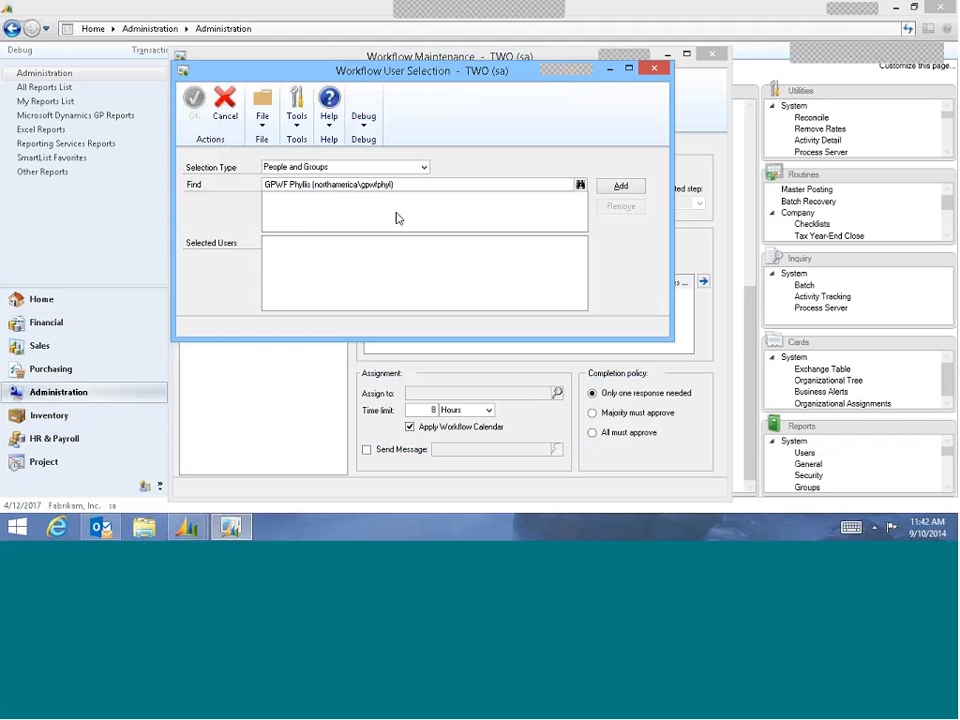
key("Return")
left_click(194, 100)
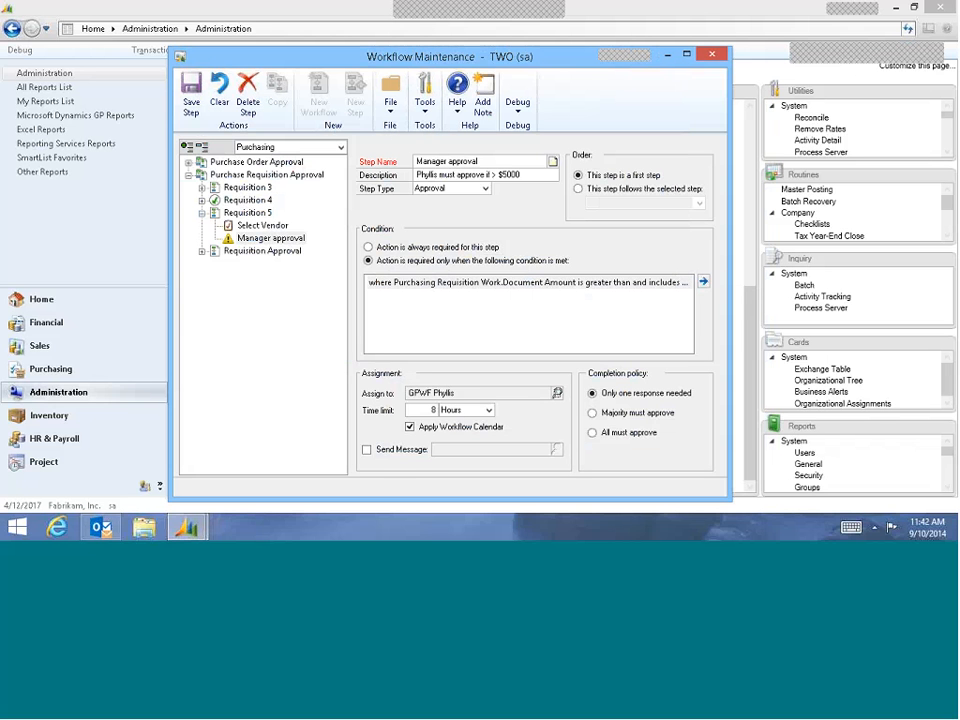
- Turn on sending the assignment message for the Manager approval step, and save the step
left_click(367, 450)
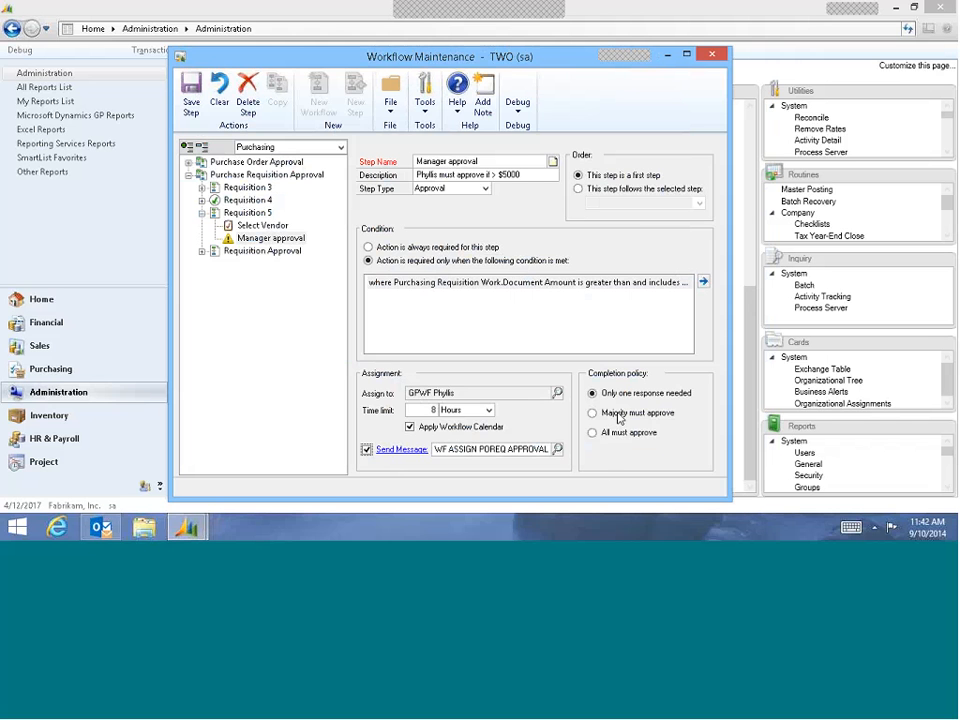
left_click(191, 100)
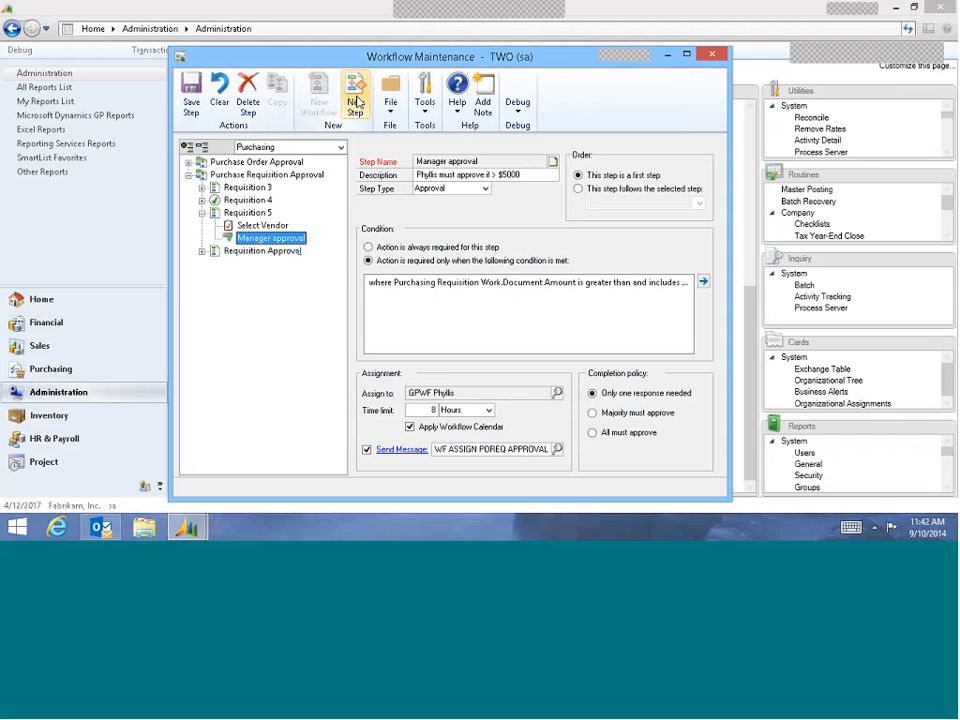
- Add a step named Director Approval following Manager approval, with a description saying the named director must approve if > $25,000
left_click(357, 104)
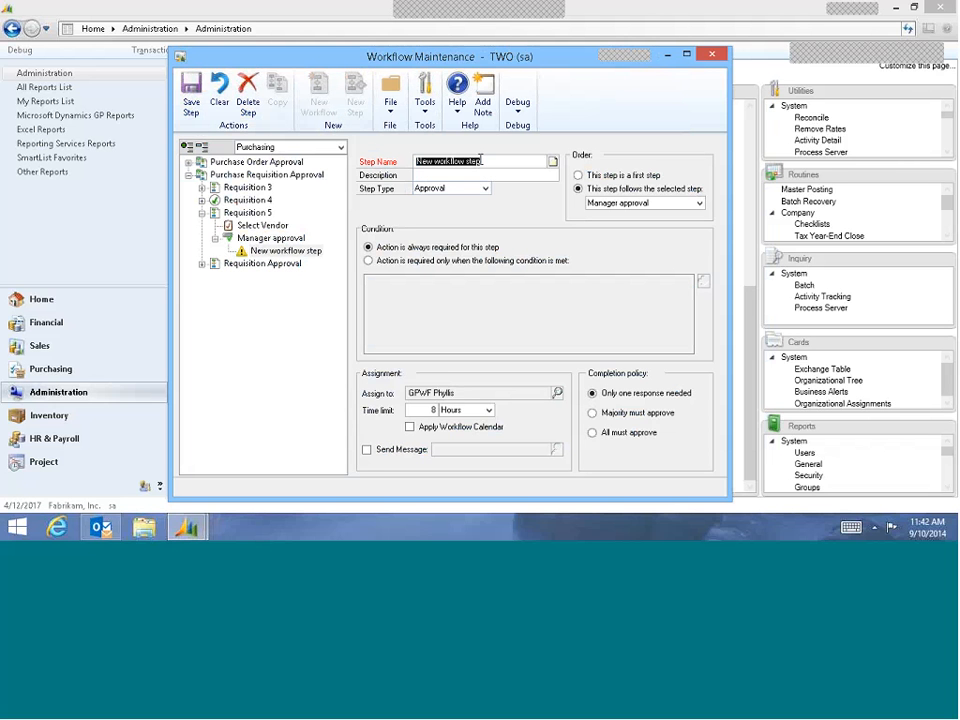
type("Director A")
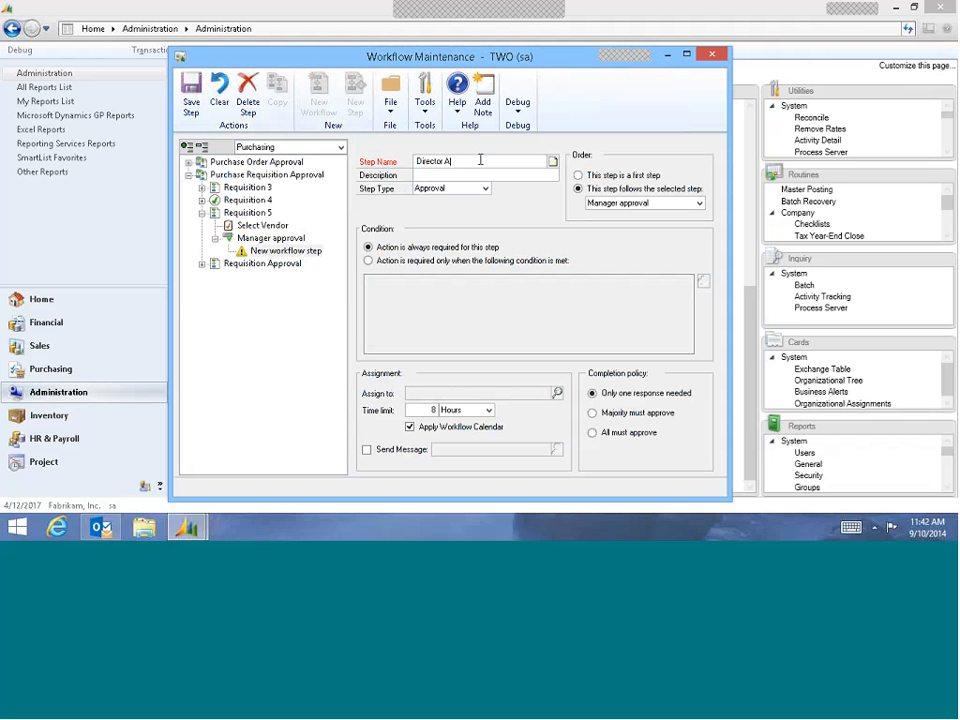
type("pproval")
key("Tab")
type("Sara ")
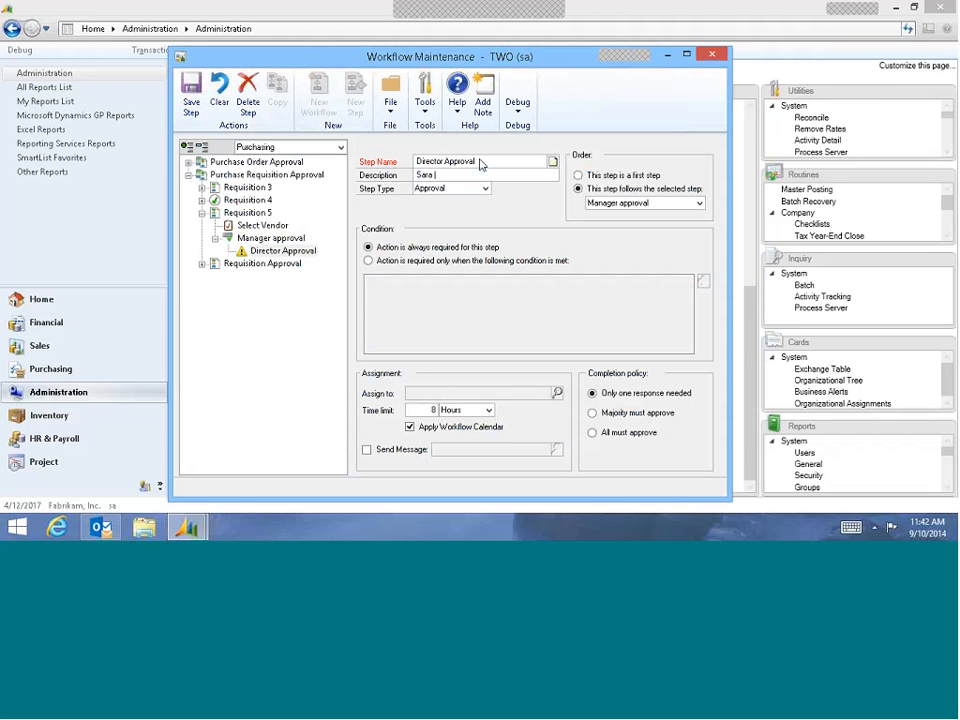
type("must appro")
type("ve t")
type("f > $")
type("25,00")
type("0")
- Require Director Approval only when a condition is met, and choose Purchasing Requisition Work.Document Amount as the condition's field
left_click(401, 261)
left_click(703, 281)
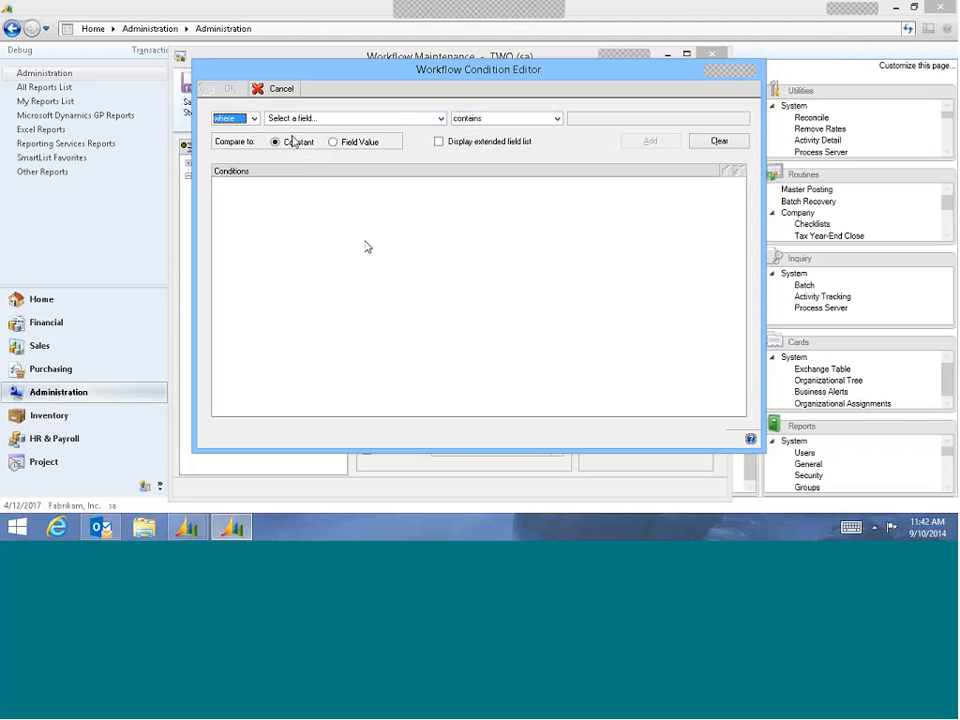
left_click(323, 120)
left_click(441, 184)
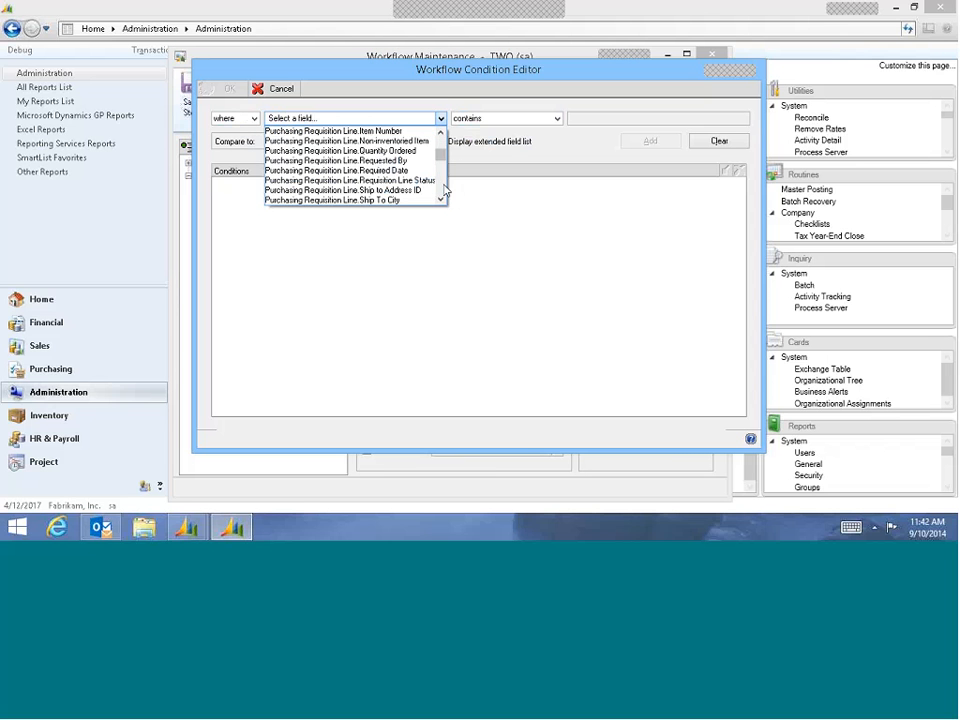
left_click(441, 203)
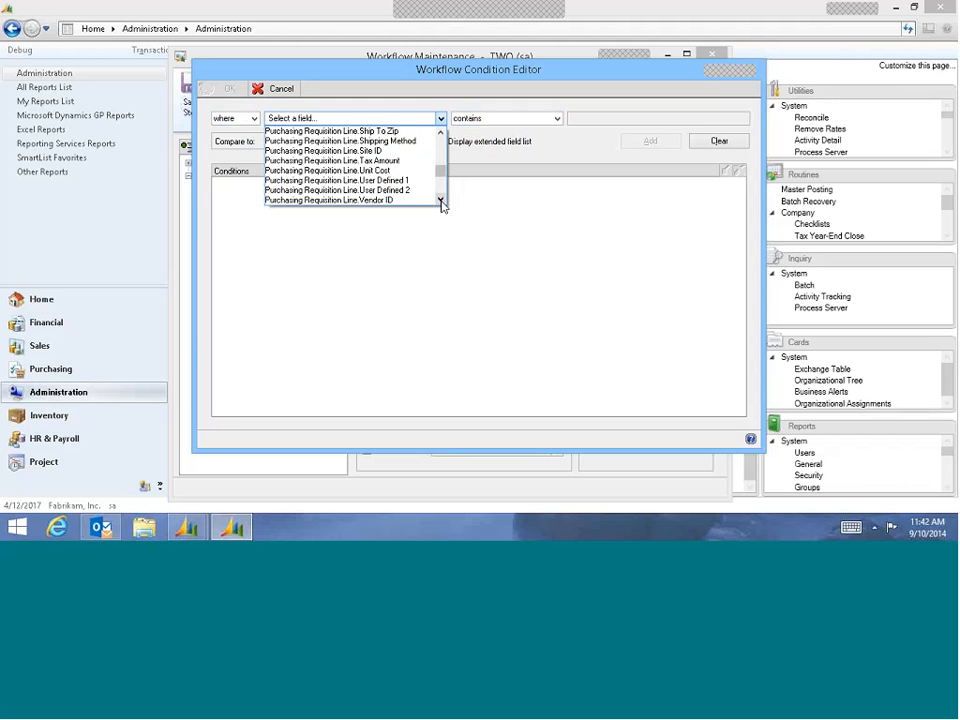
left_click(441, 203)
left_click(441, 165)
left_click_drag(441, 165, 439, 186)
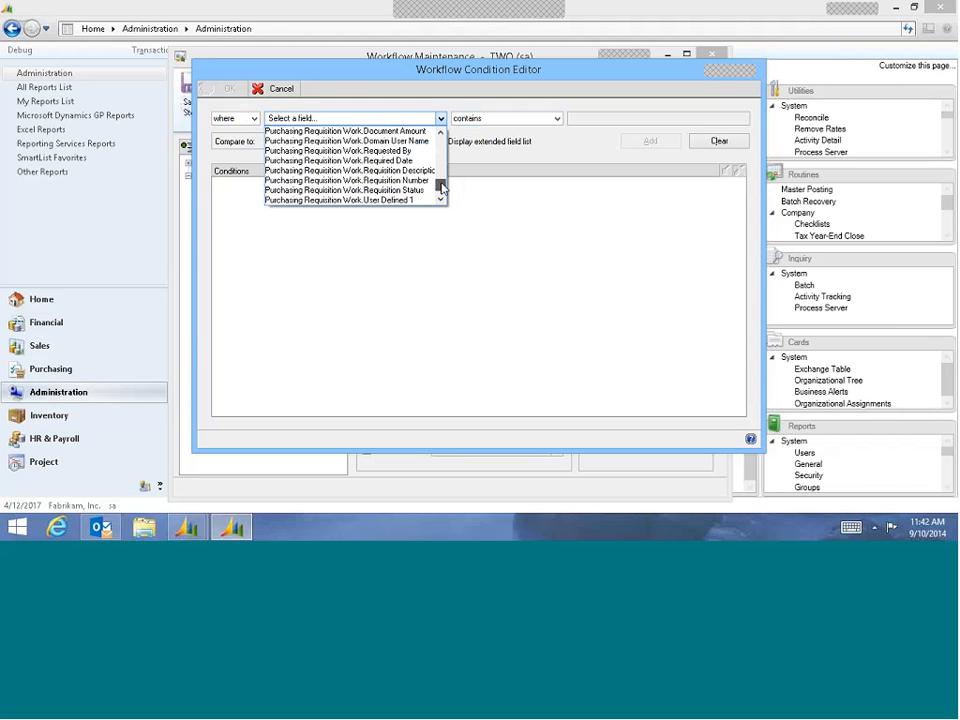
left_click(400, 131)
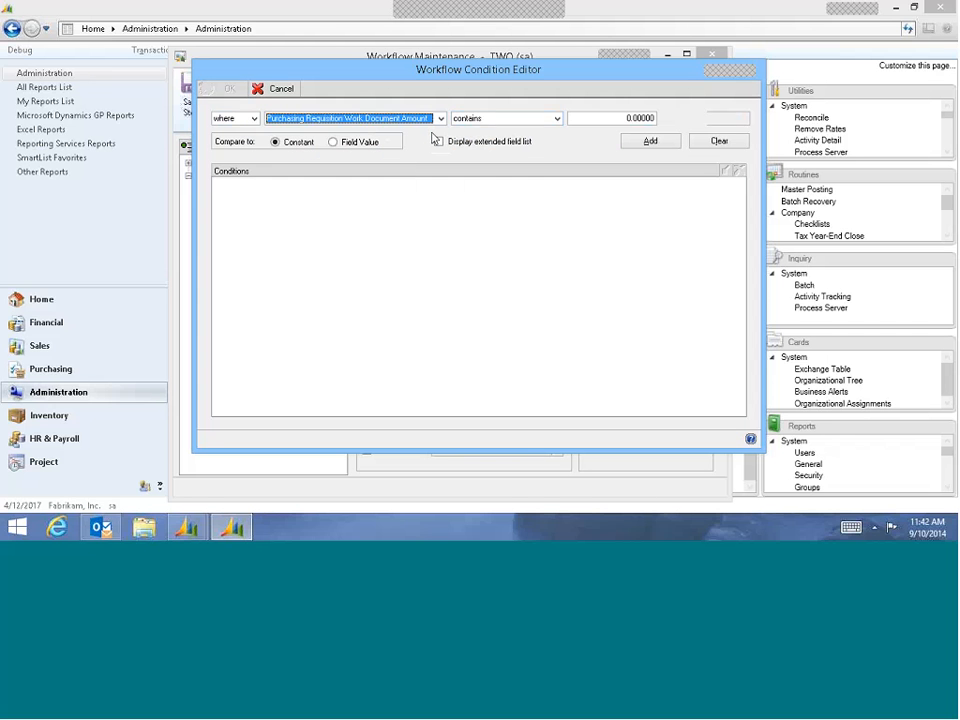
- Add the condition that Document Amount is greater than and includes 25,000 to Director Approval, and accept it
left_click(557, 118)
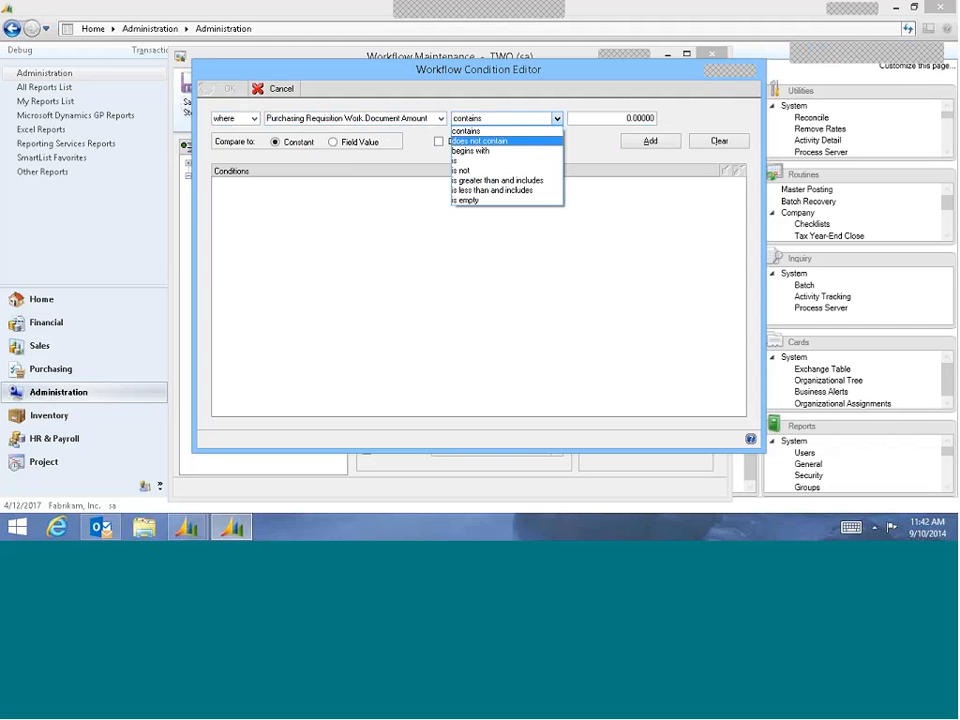
left_click(497, 180)
key("Tab")
type("2500")
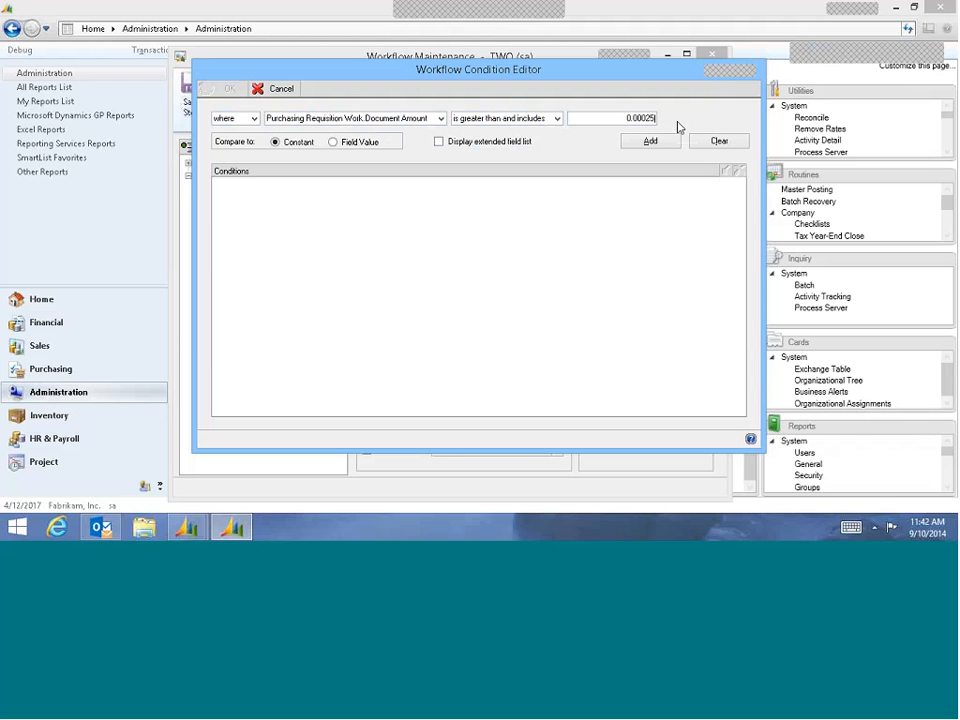
key("Tab")
type("0")
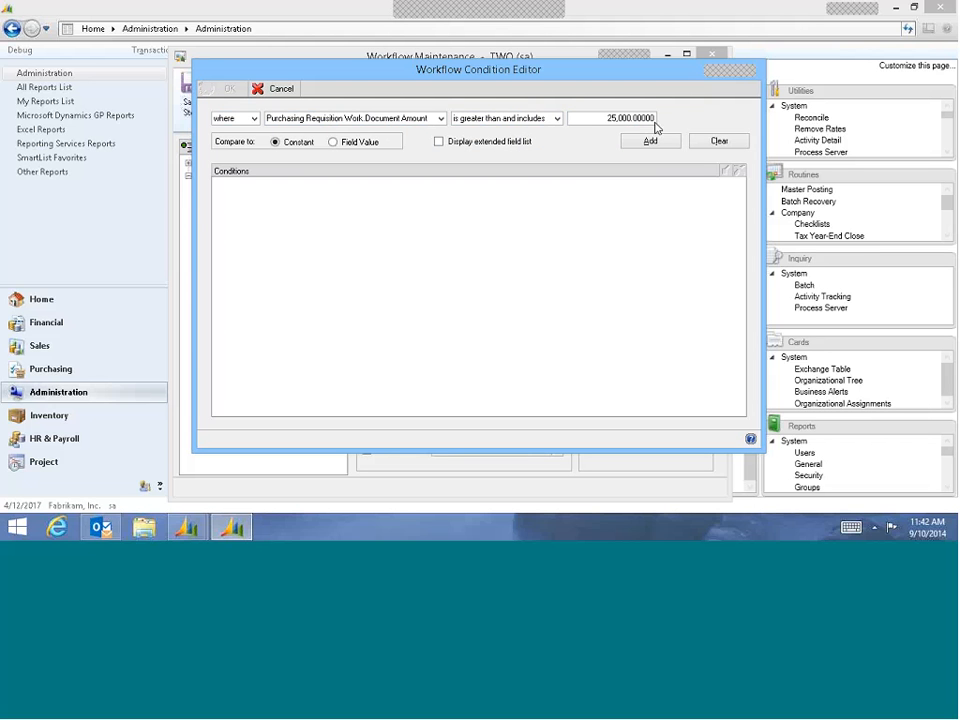
left_click(634, 144)
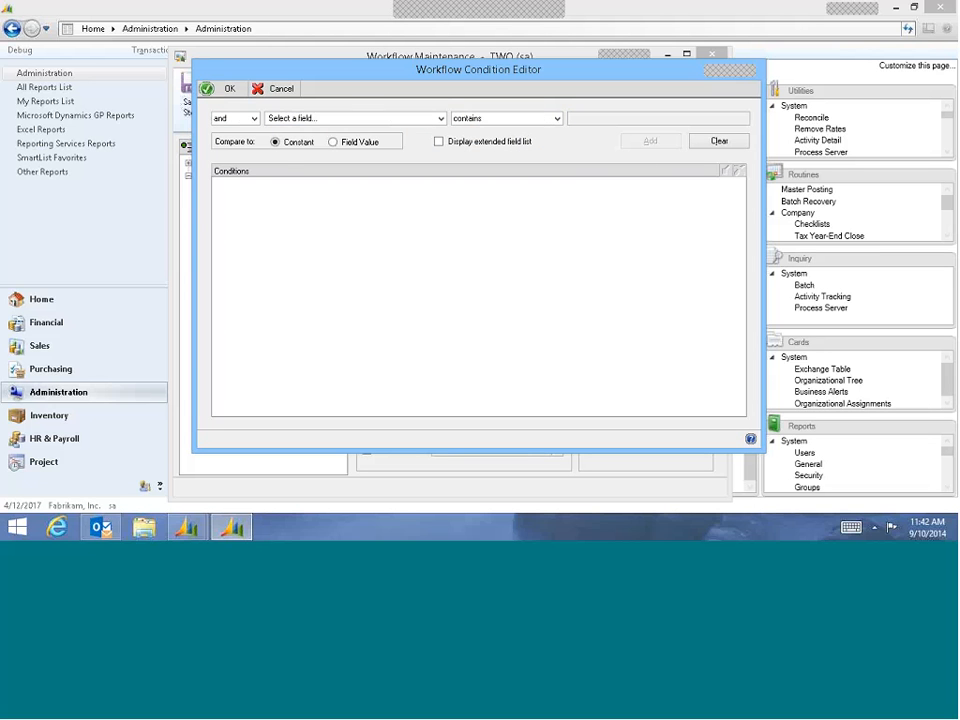
left_click(229, 89)
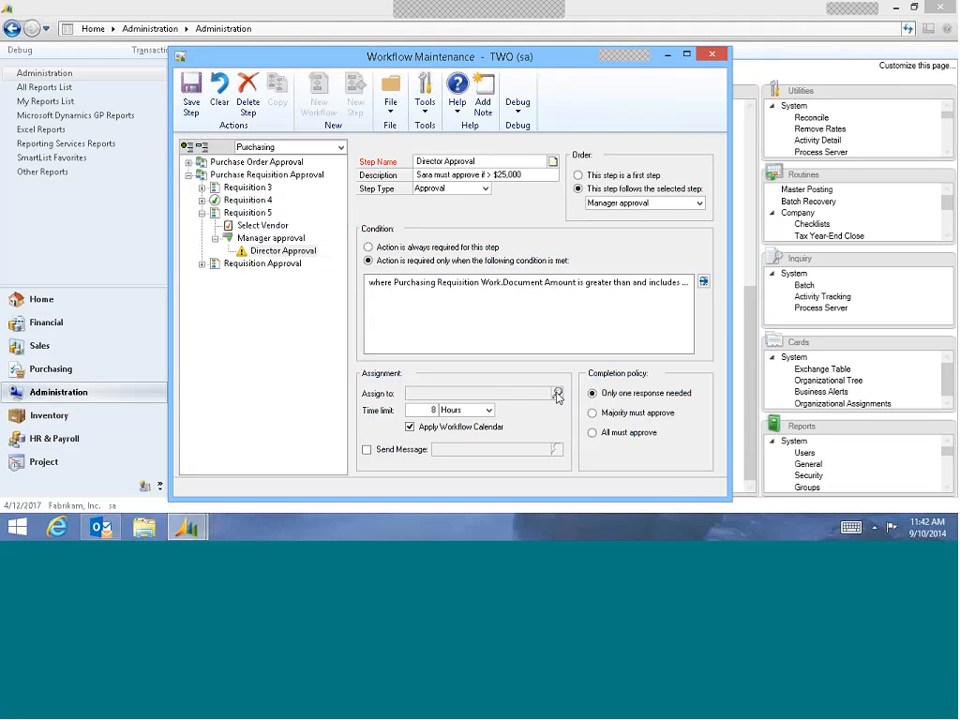
- Assign the Director Approval step to the director's user account, found among People and Groups
left_click(557, 394)
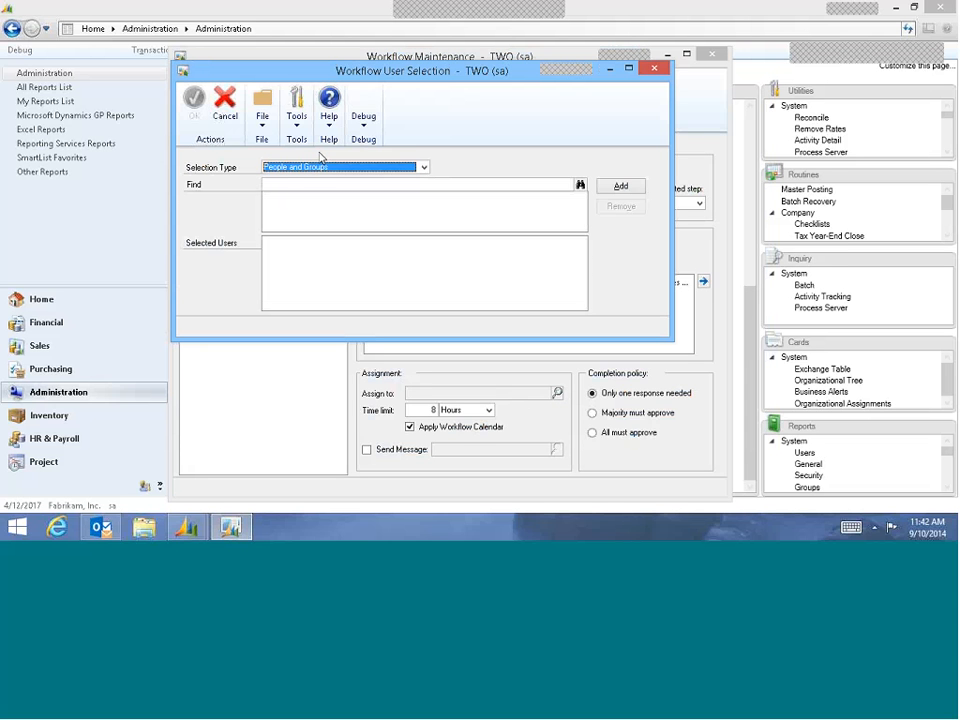
left_click(323, 187)
type("gpwfs")
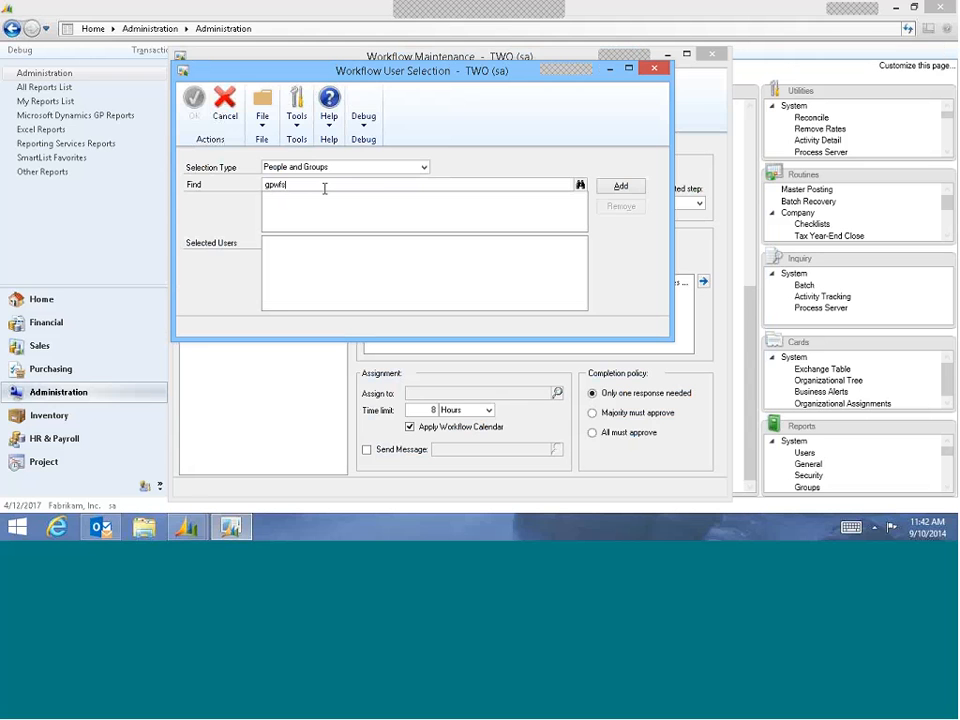
key("Tab")
left_click(621, 186)
left_click(193, 118)
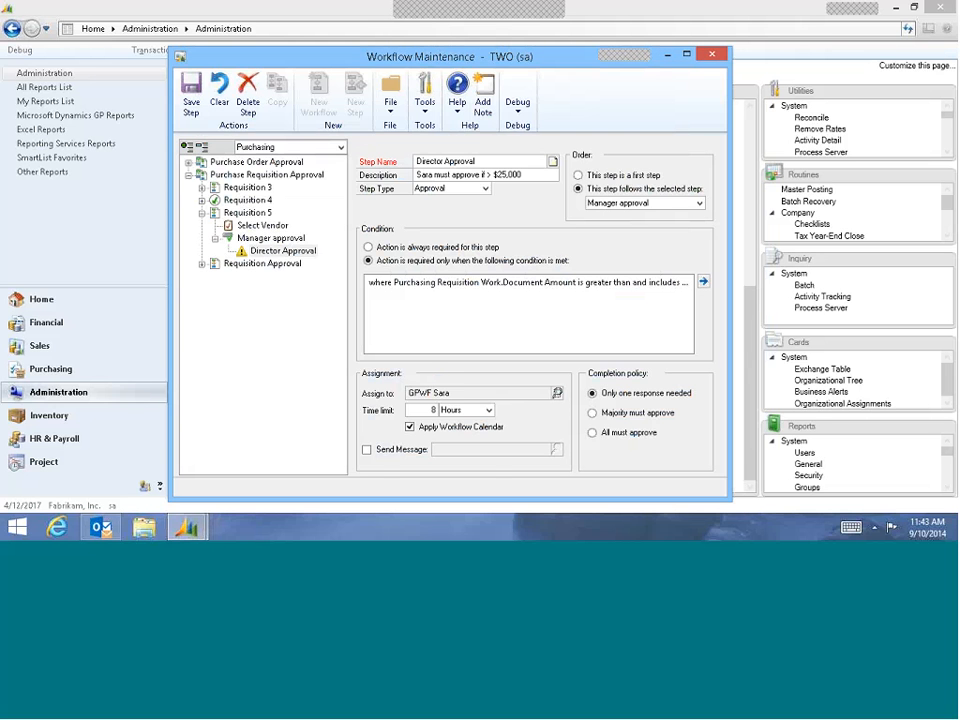
- Turn on sending the assignment message for the Director Approval step, and save the step
left_click(367, 450)
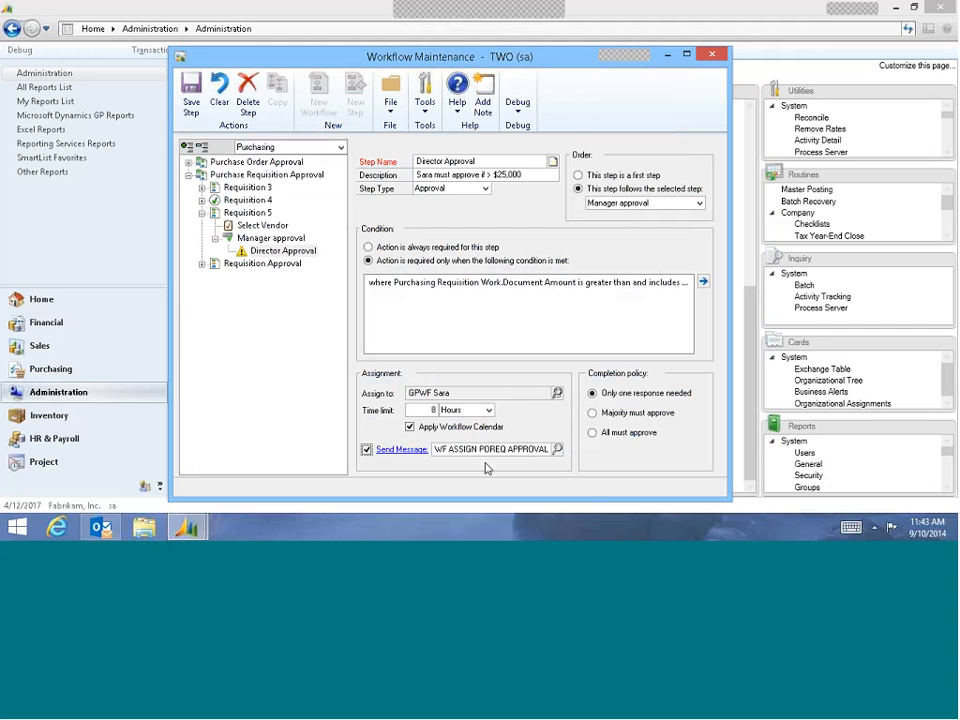
left_click(191, 104)
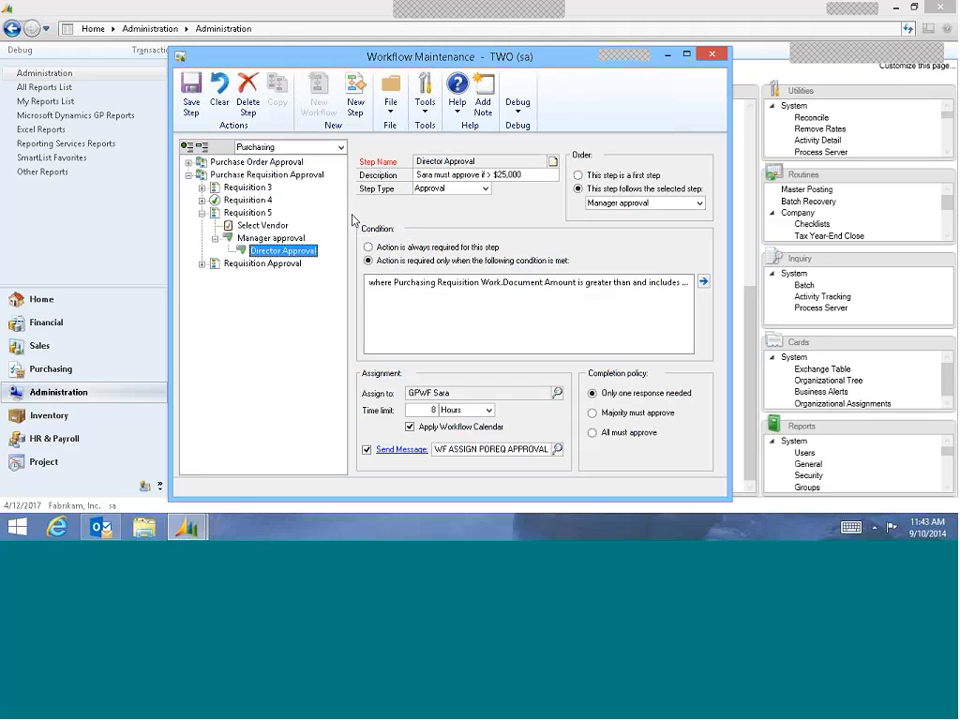
- Review the Requisition 5 and active Requisition 4 workflows, and save Requisition 4's Manager Approval step
left_click(263, 214)
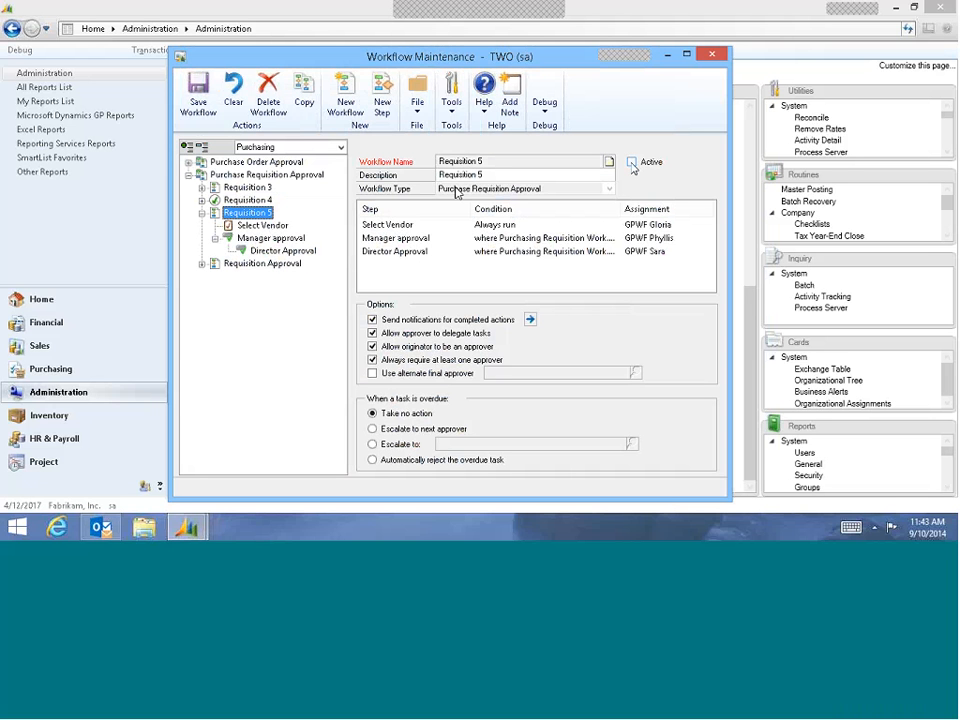
left_click(243, 201)
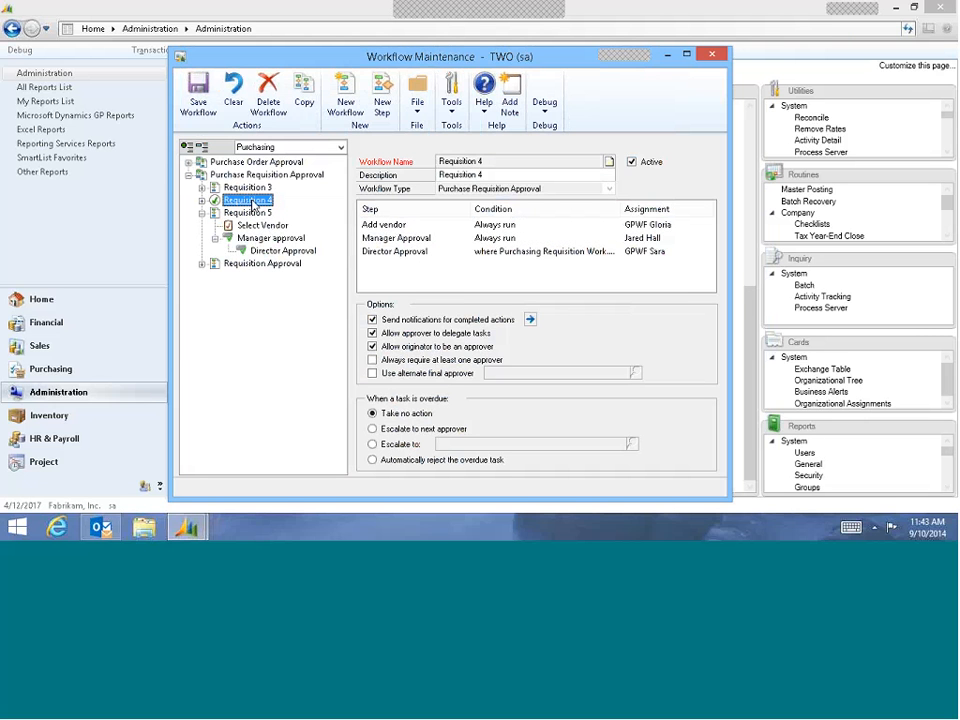
double_click(249, 201)
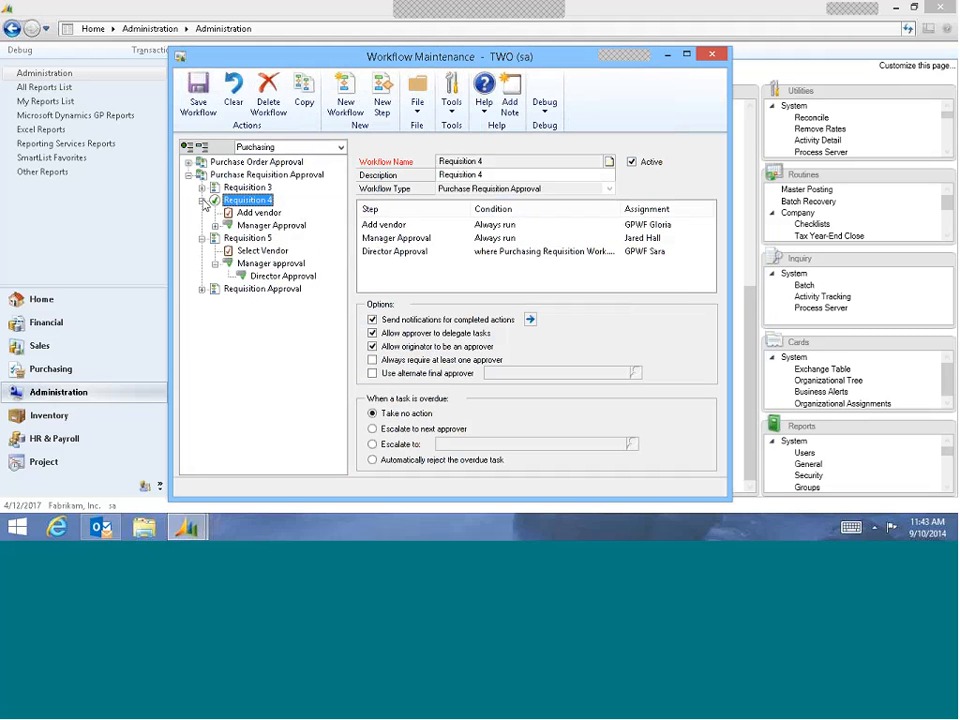
double_click(262, 226)
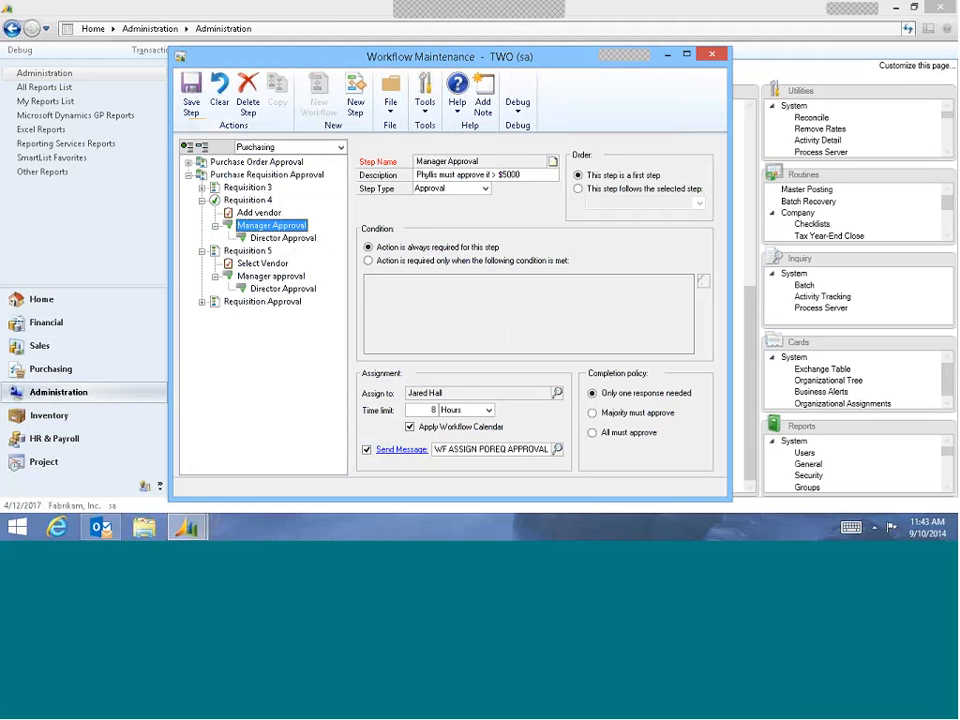
left_click(191, 104)
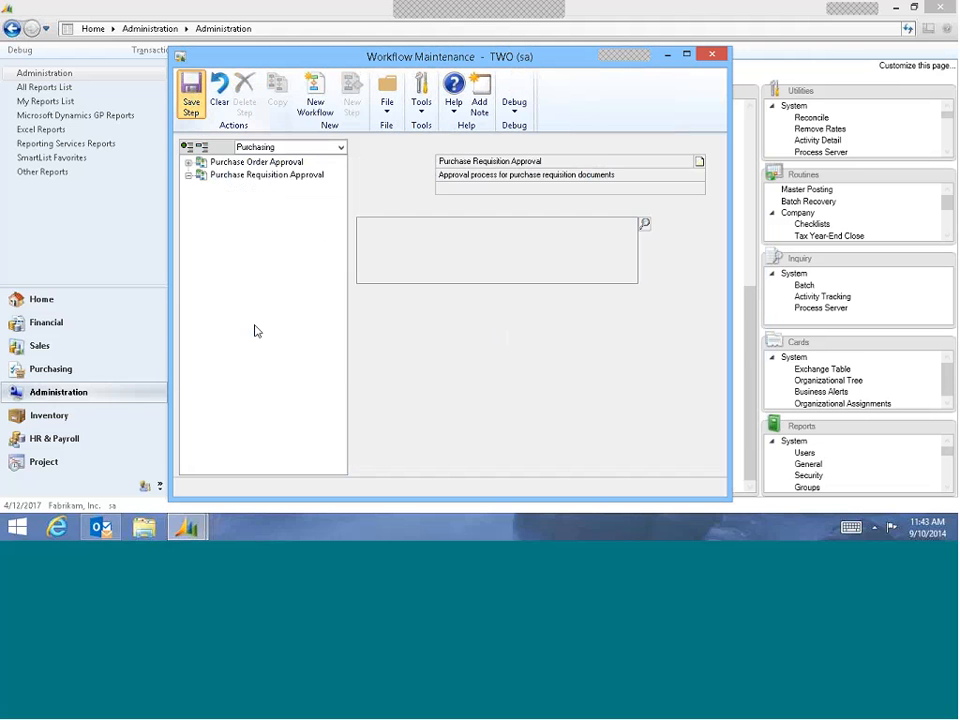
- Close Workflow Maintenance and open Purchase Requisition Entry from the Purchasing area for a new requisition
left_click(718, 57)
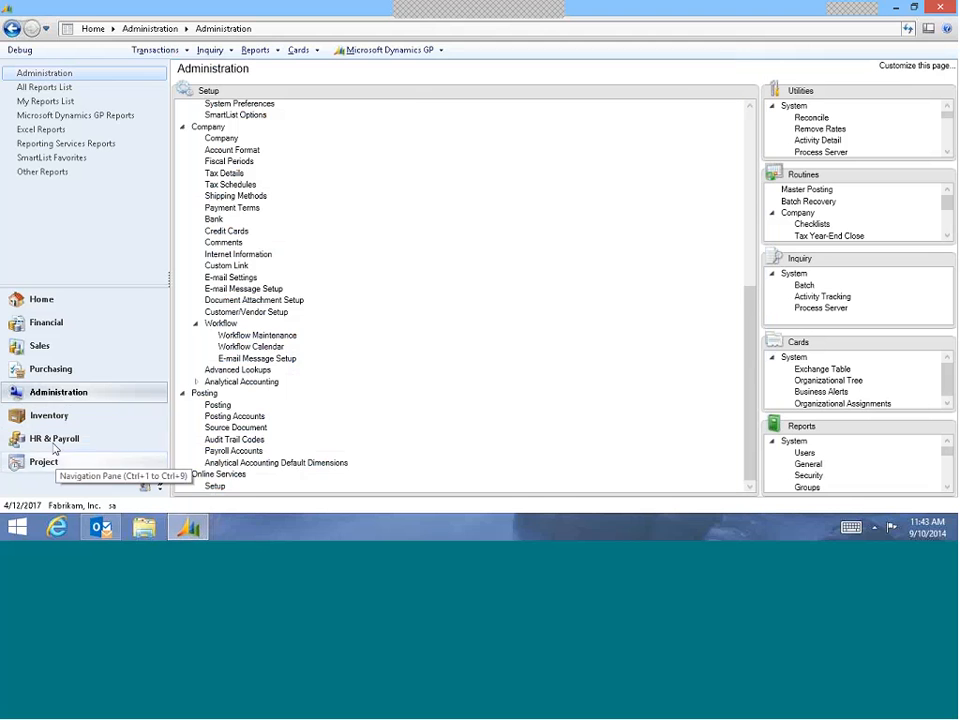
left_click(62, 372)
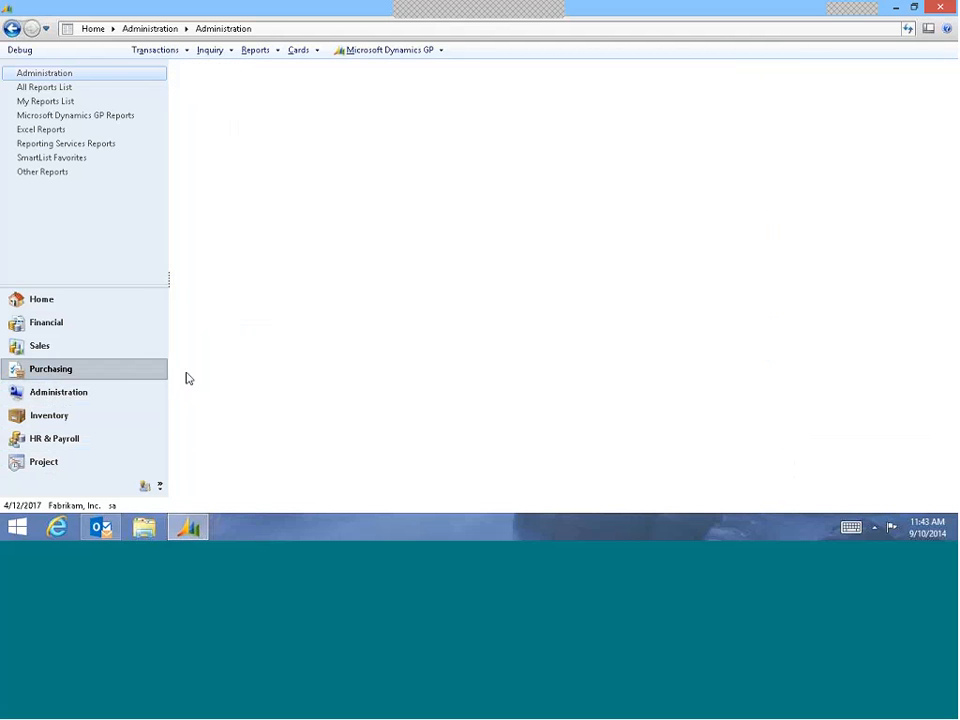
left_click(226, 106)
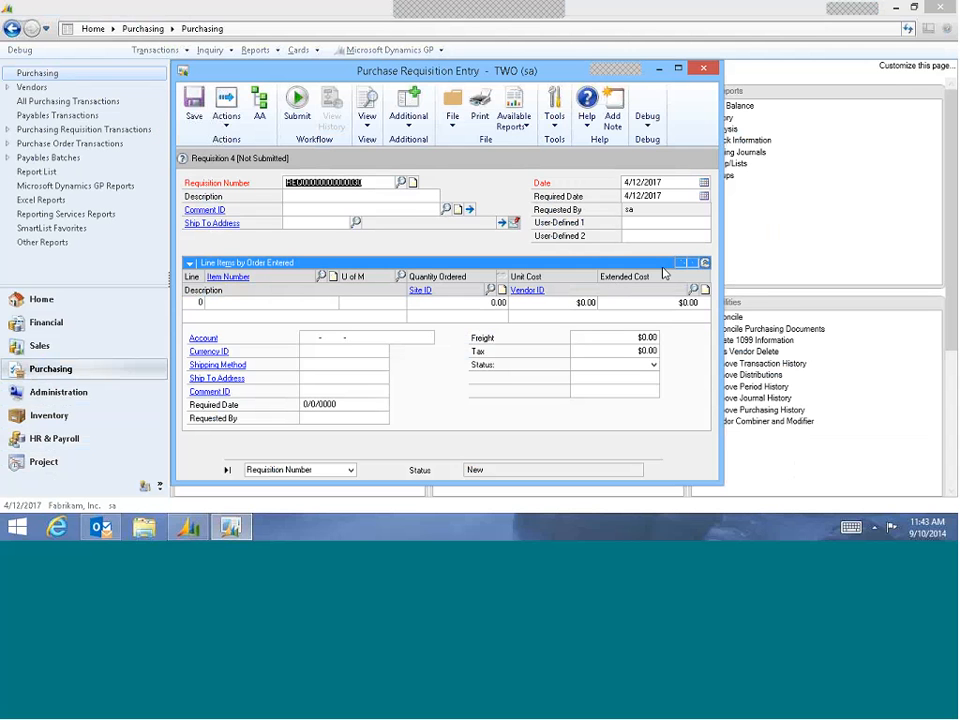
left_click_drag(459, 78, 533, 87)
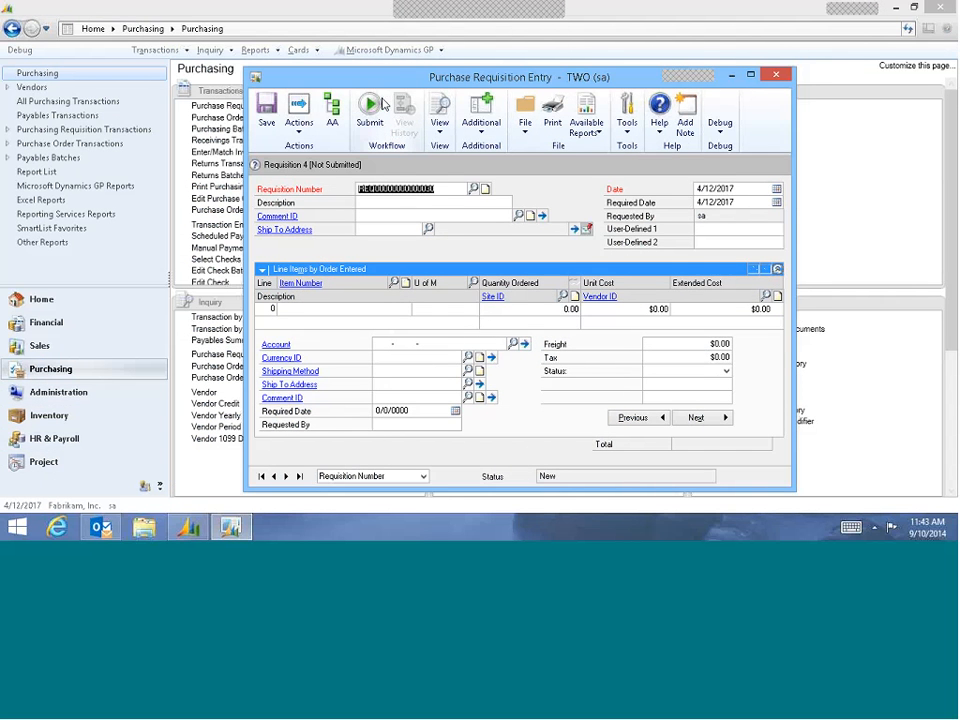
left_click_drag(390, 78, 313, 72)
- Describe the new requisition as Xboxes and add item XBOX1 as its first line
key("Tab")
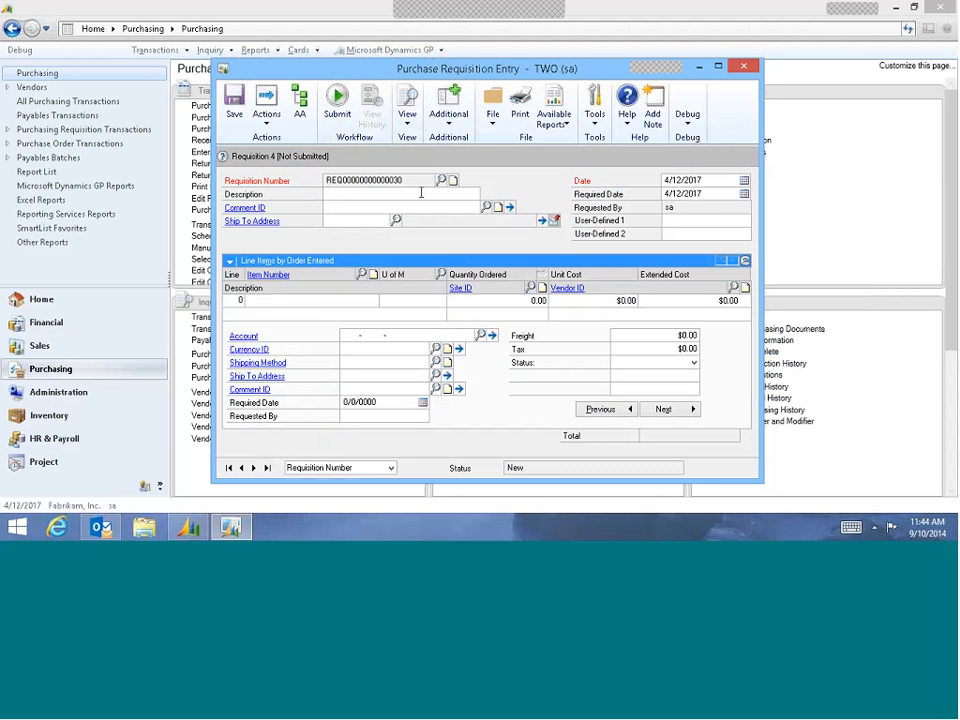
type("Xboxes")
left_click(340, 303)
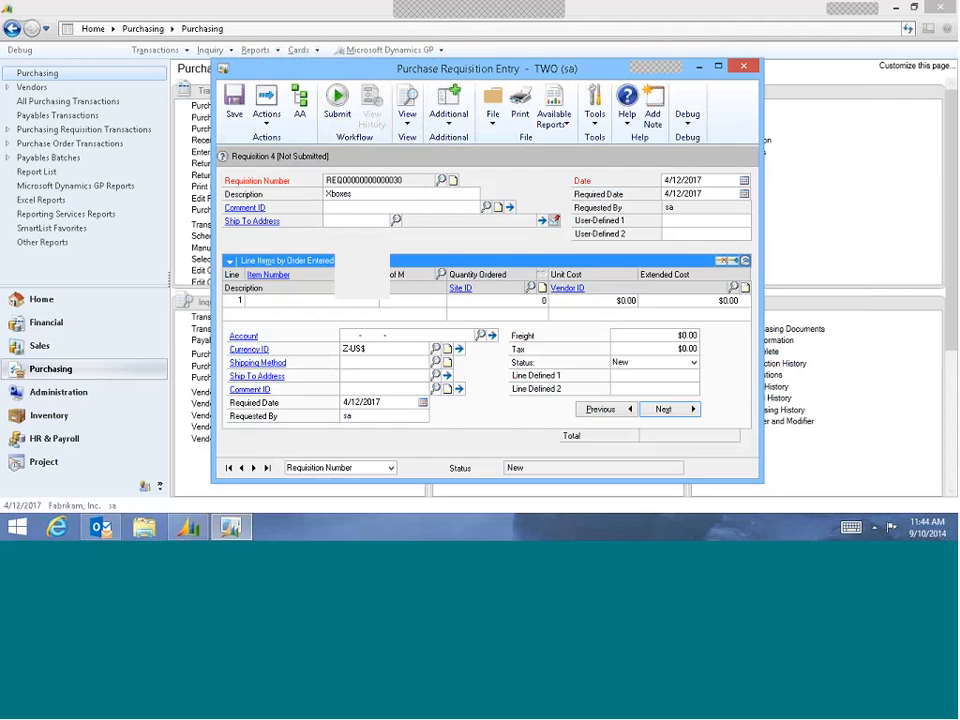
left_click(362, 274)
left_click(644, 397)
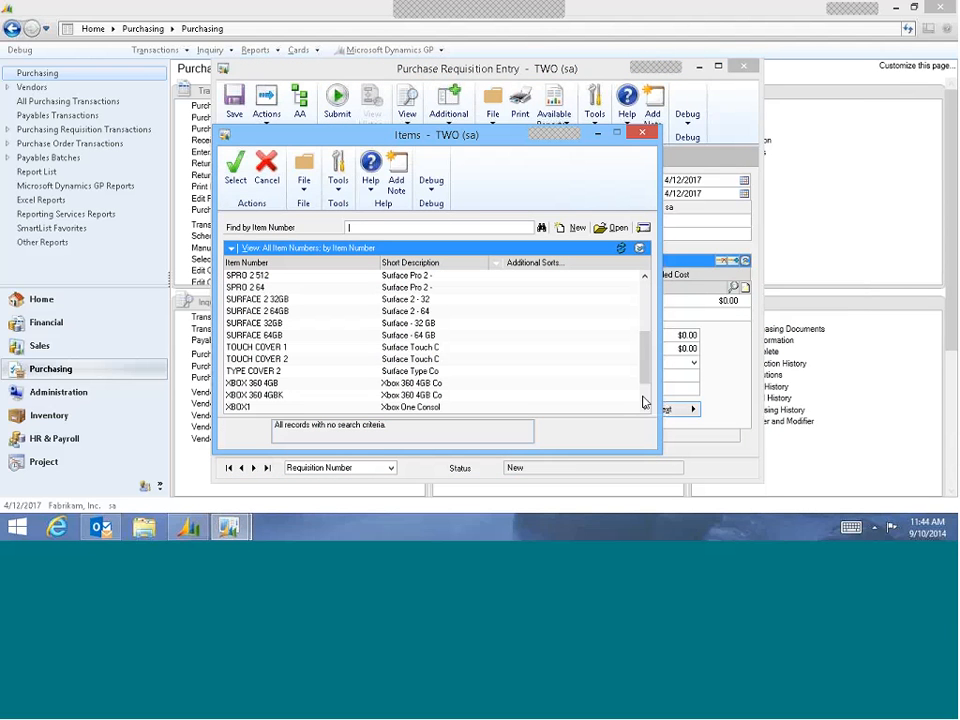
double_click(250, 407)
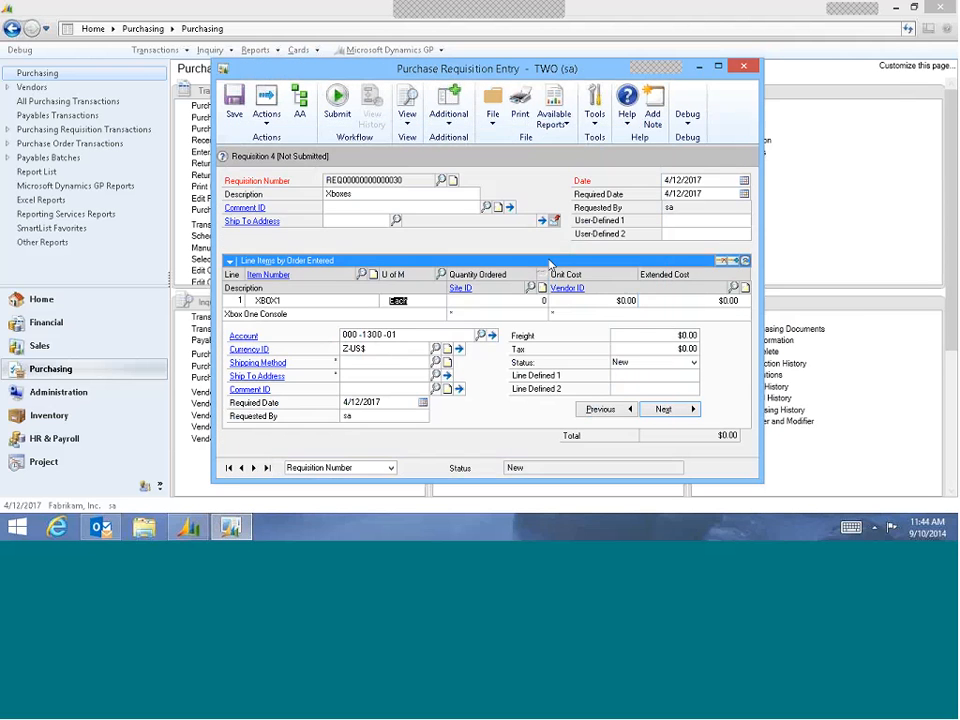
- Set the XBOX1 line's quantity ordered to 15 and its unit cost to $399.99
key("Tab")
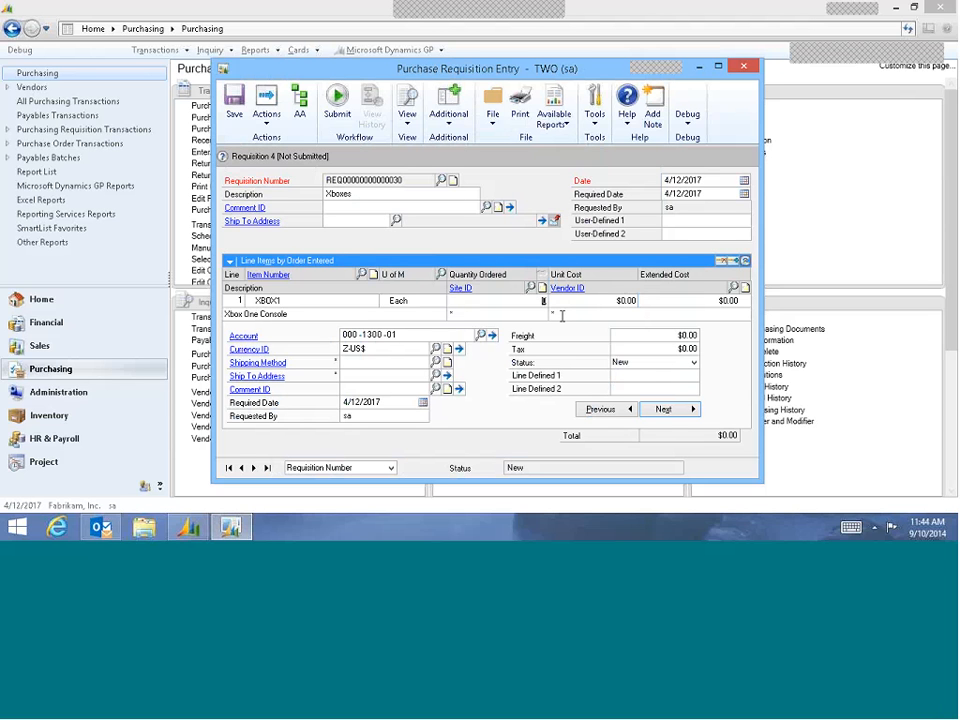
type("15")
key("Tab")
type("399.99")
key("Tab")
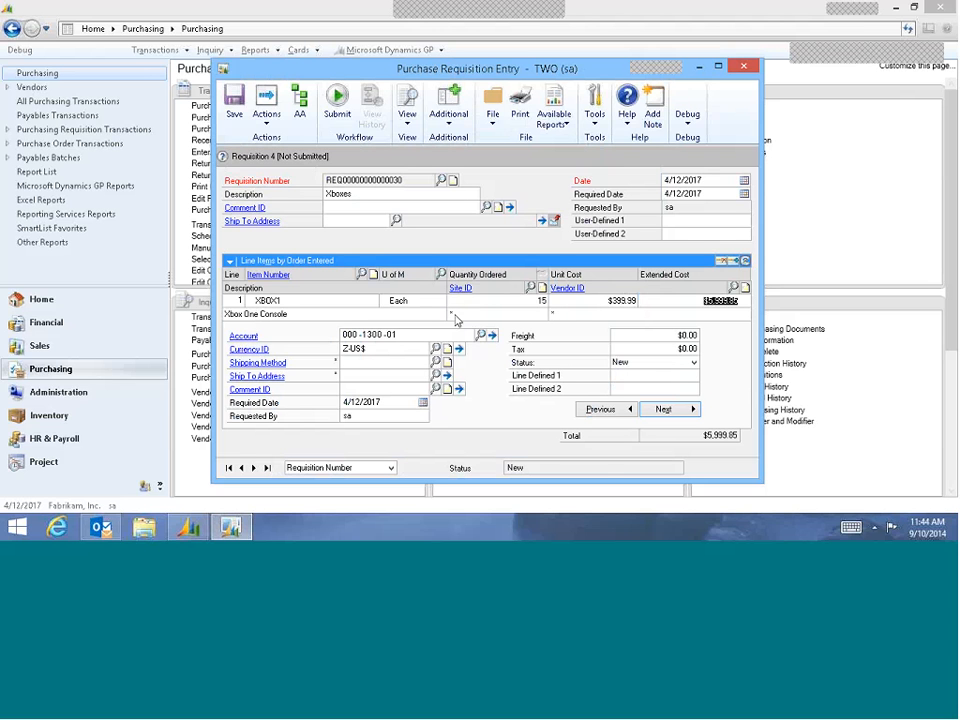
- Set the XBOX1 line's site to WAREHOUSE and its vendor to ACETRAVE0001
left_click(455, 316)
type("WAREH")
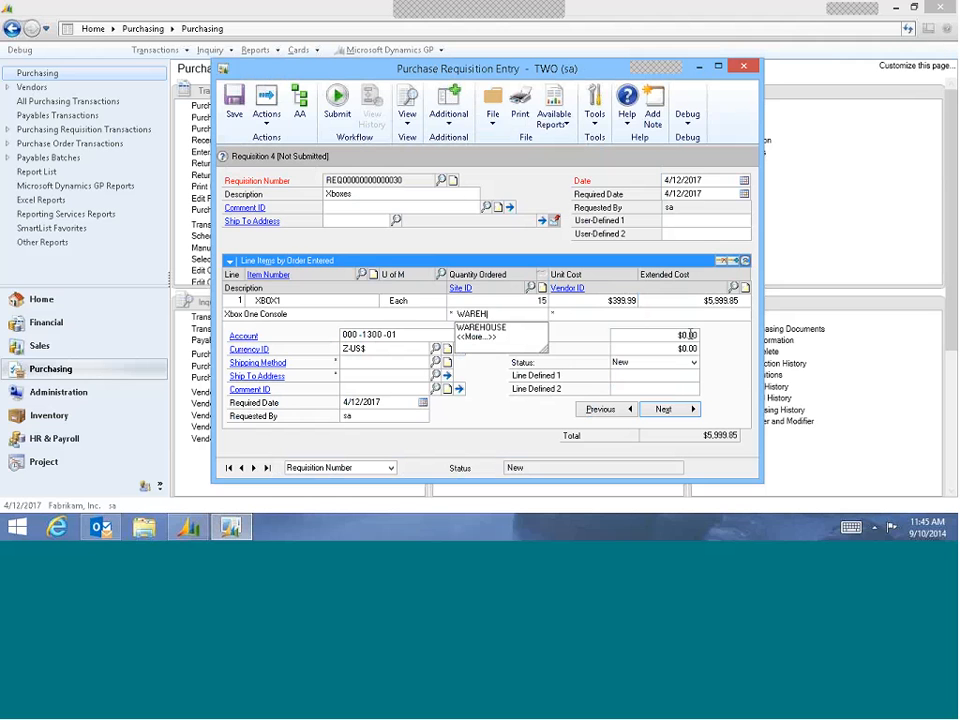
key("Tab")
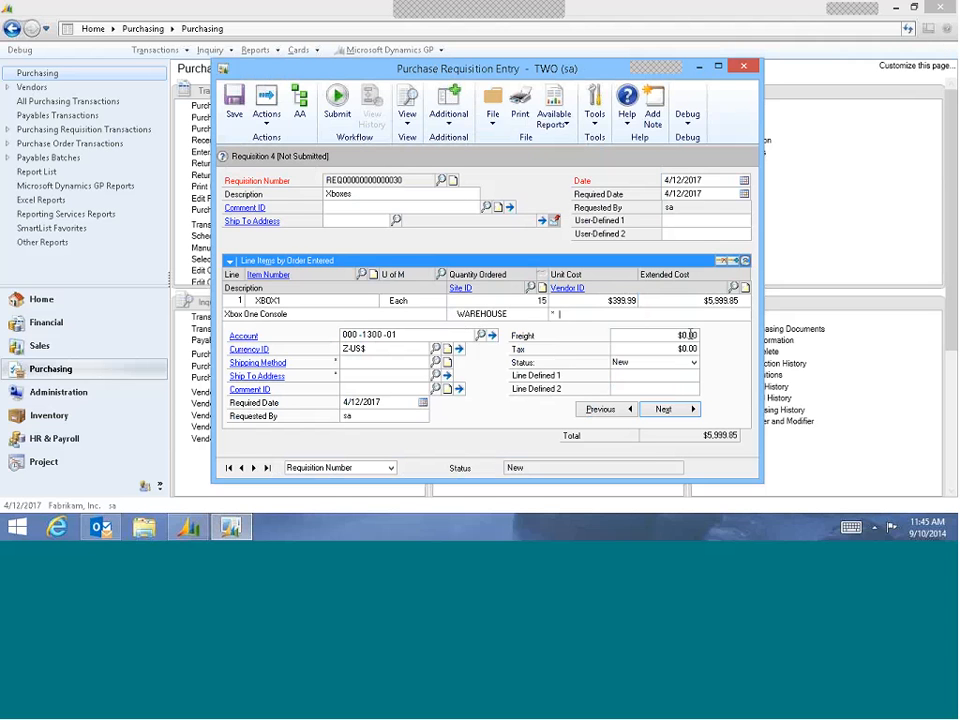
type("AC")
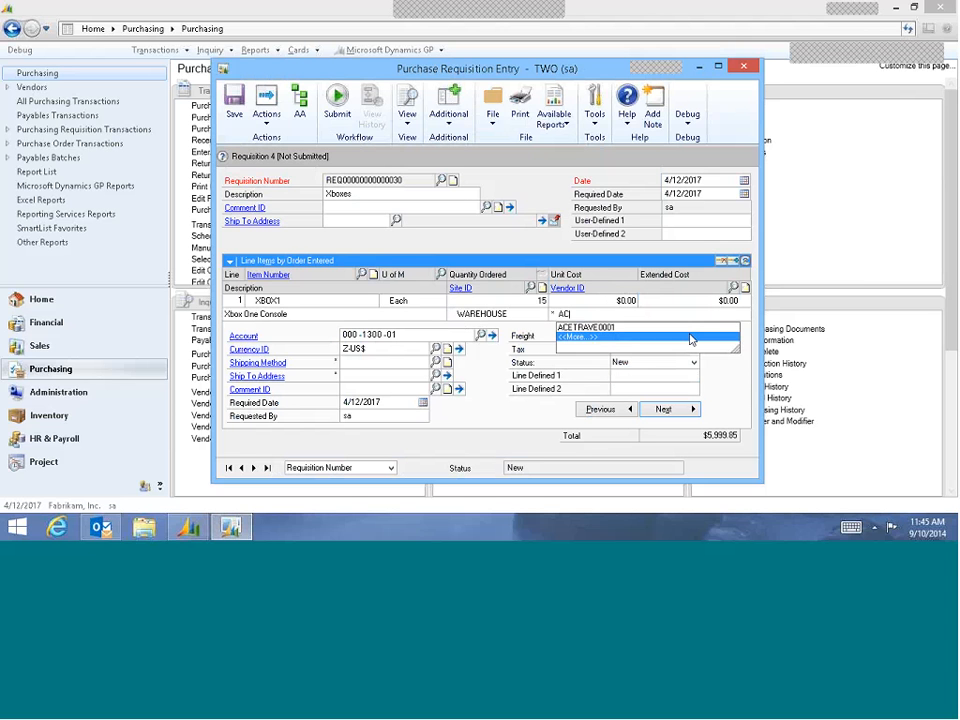
left_click(638, 329)
- Re-enter $399.99 as the XBOX1 line's unit cost with the vendor assigned
left_click(627, 300)
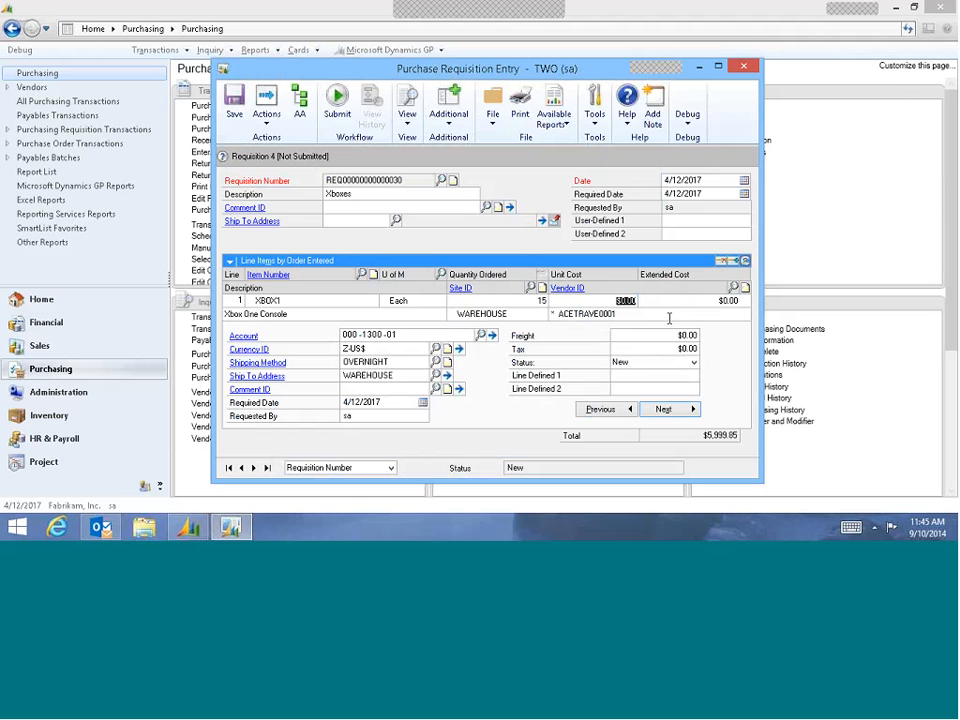
type("399.99")
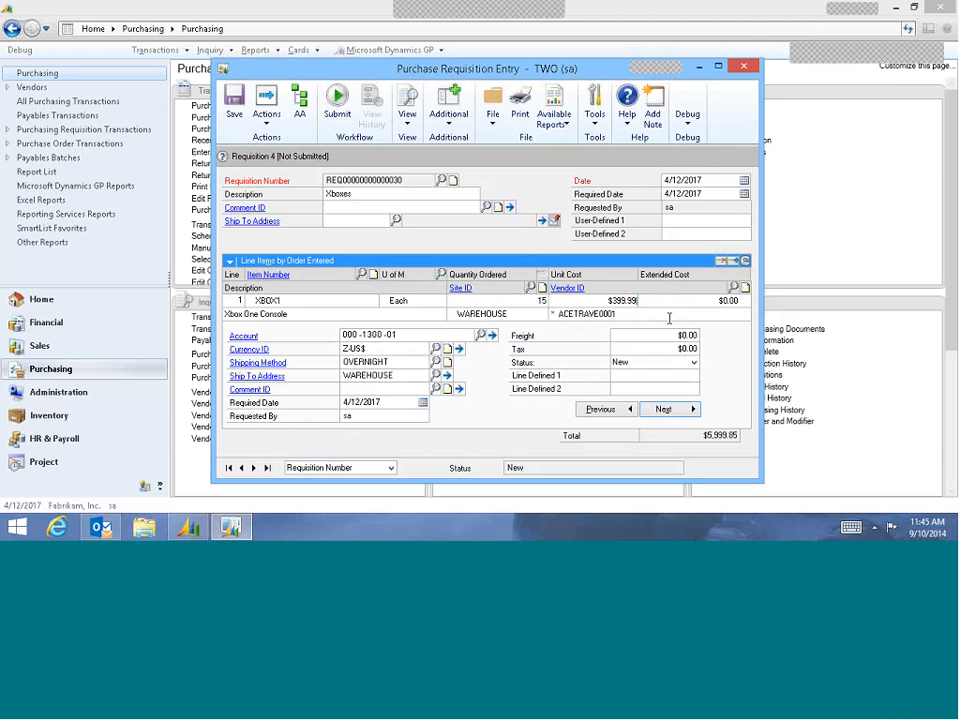
key("Tab")
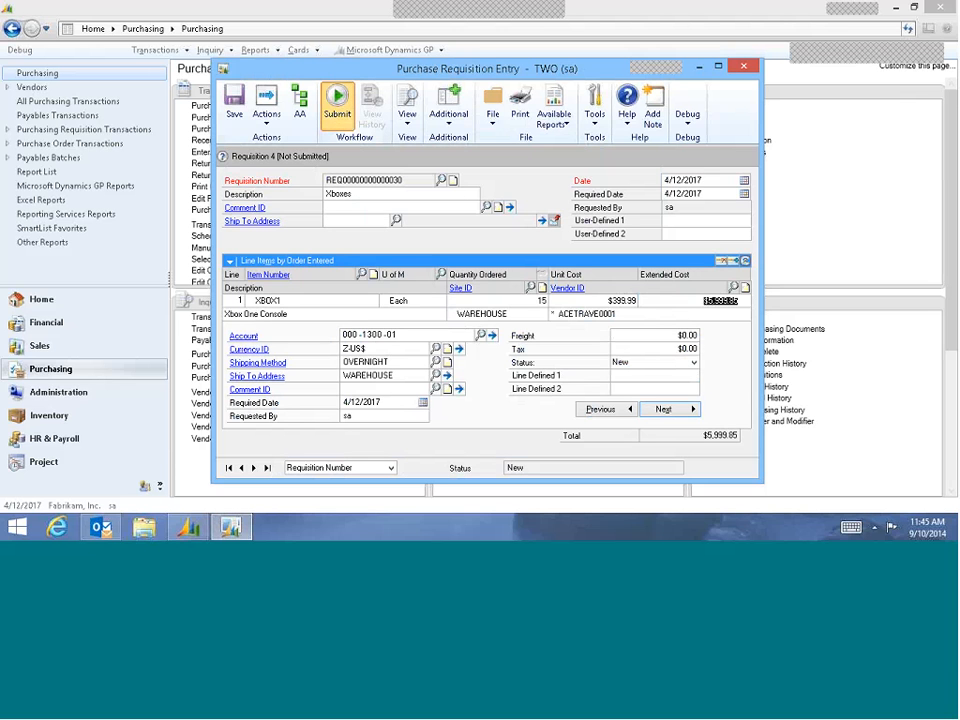
- Submit the requisition to workflow with the comment "Let's buy these quickly.", and reopen the submitted Xboxes requisition
left_click(337, 104)
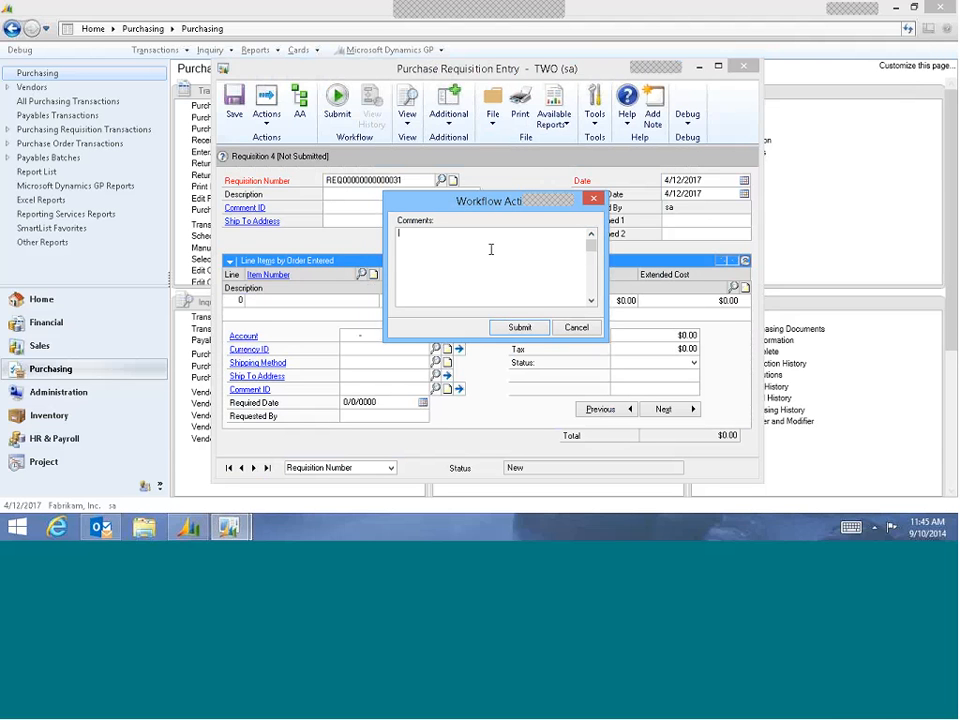
type("Let's buy these quickly")
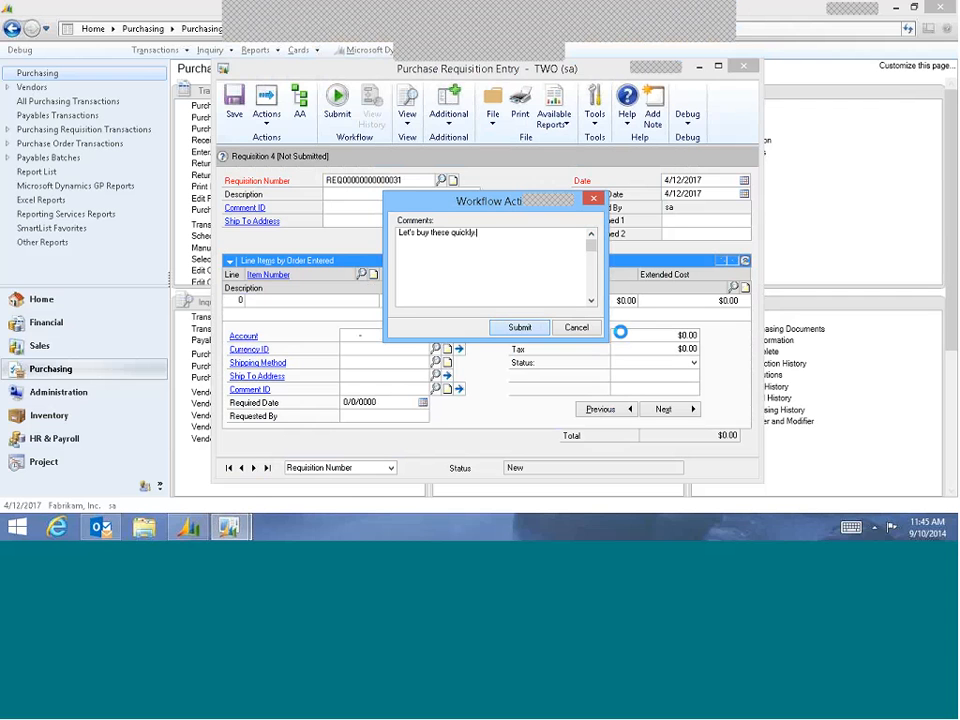
type(".")
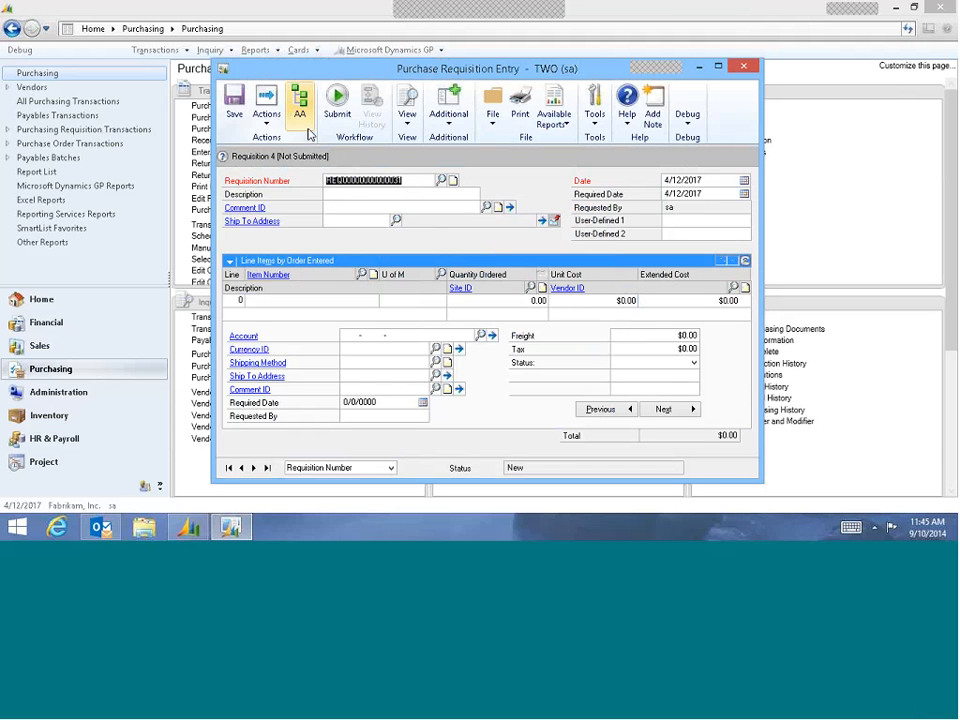
left_click(267, 470)
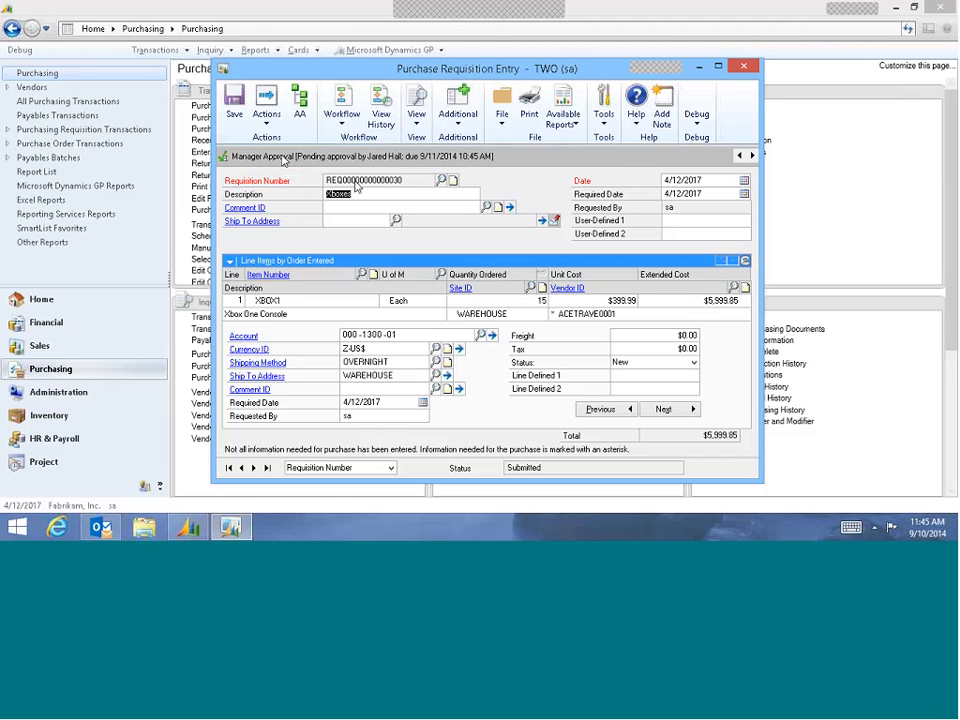
- Check the workflow actions available for the Xboxes requisition and display its other pending workflow step
left_click(342, 115)
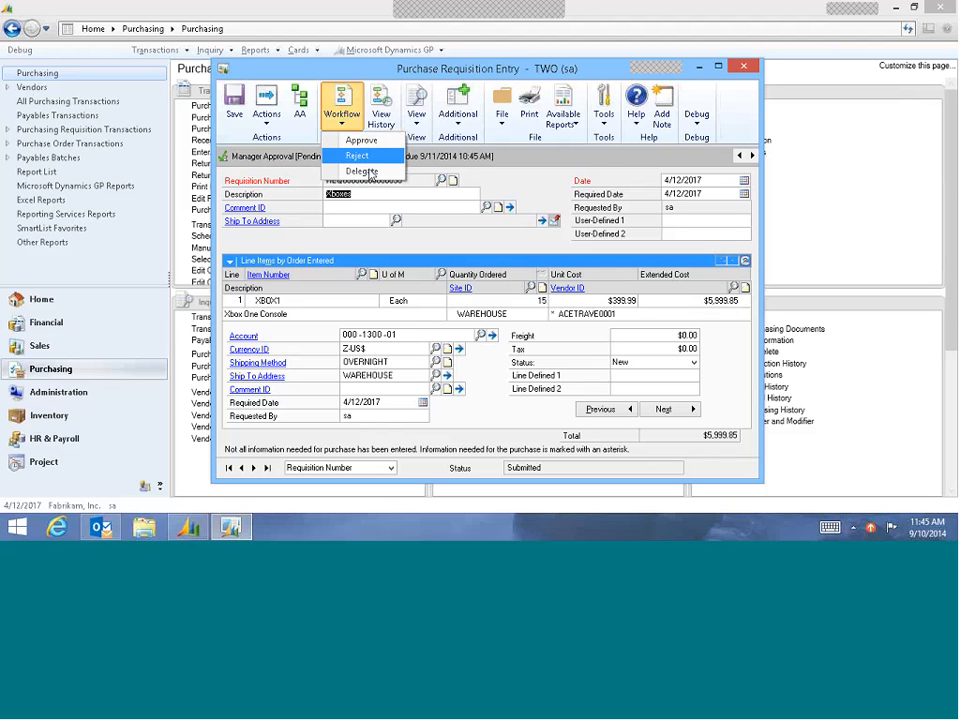
left_click(481, 159)
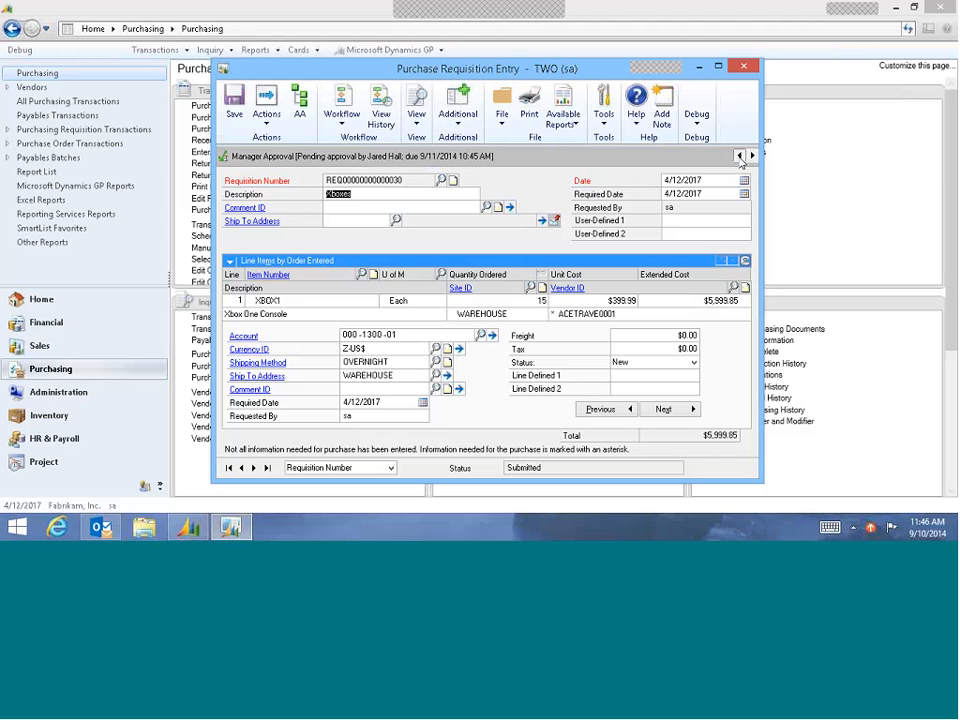
left_click(740, 156)
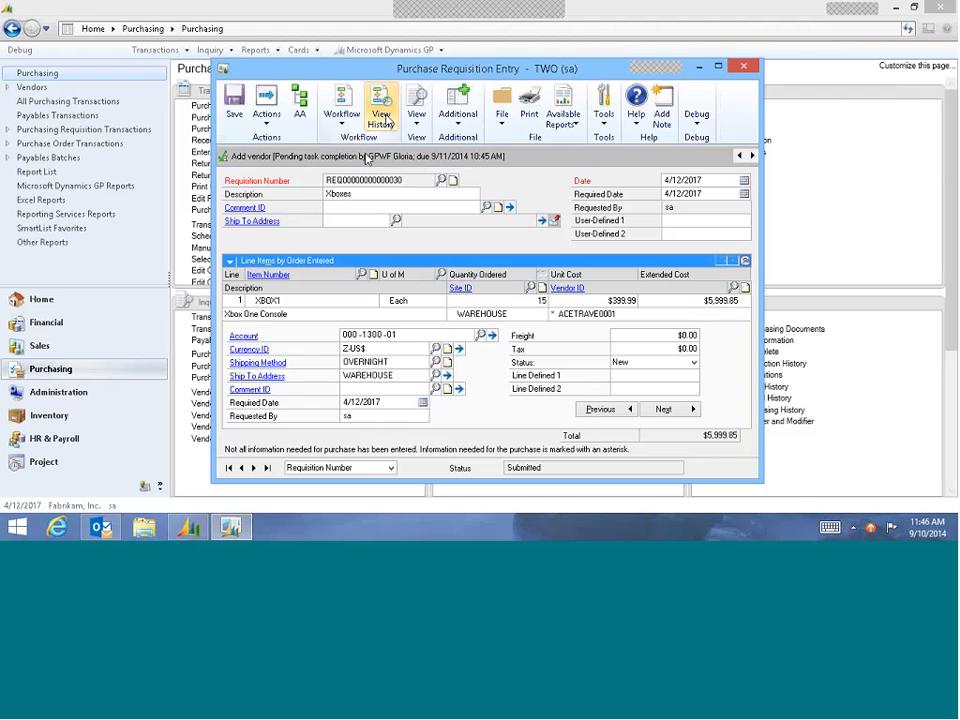
- View the Xboxes requisition's workflow history, checking the Add vendor, Manager Approval and Workflow Originated entries, and close the history window
left_click(383, 118)
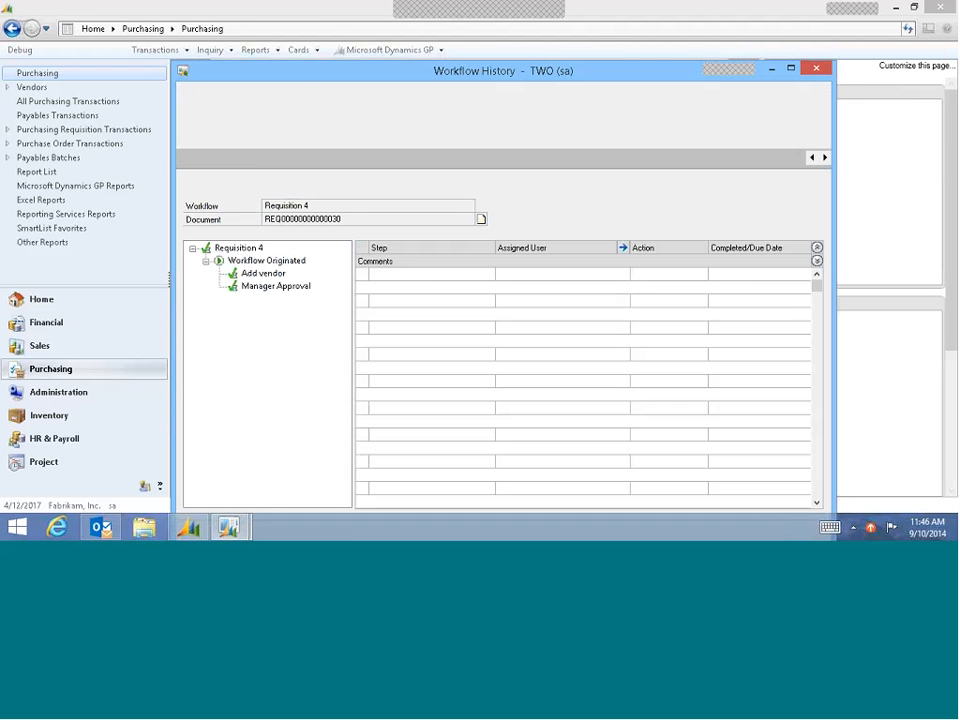
left_click(252, 239)
left_click(258, 251)
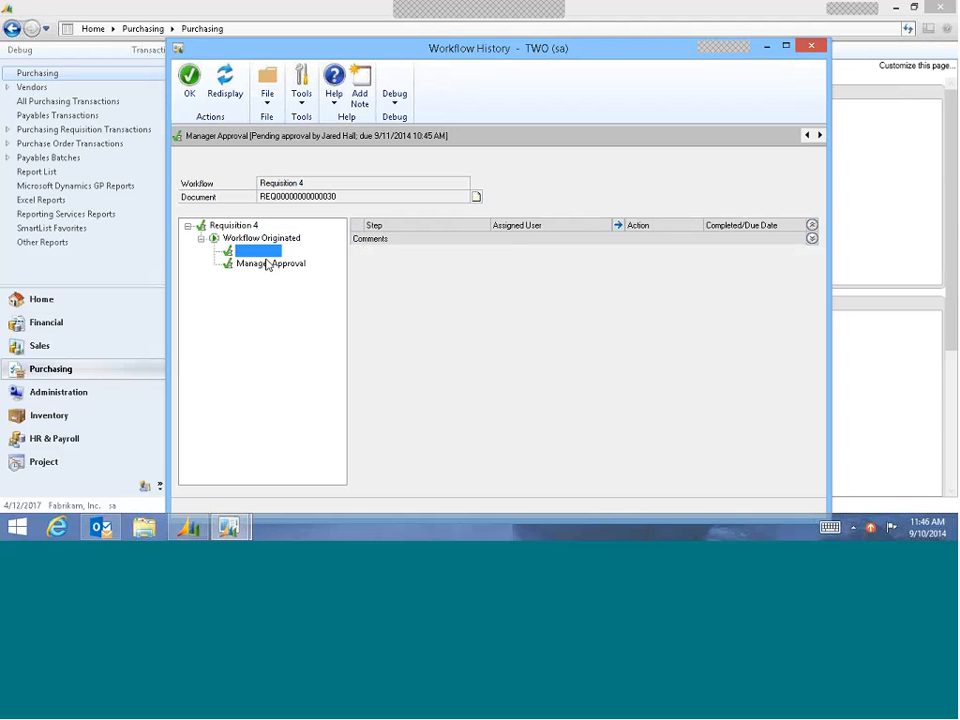
left_click(267, 264)
left_click(262, 251)
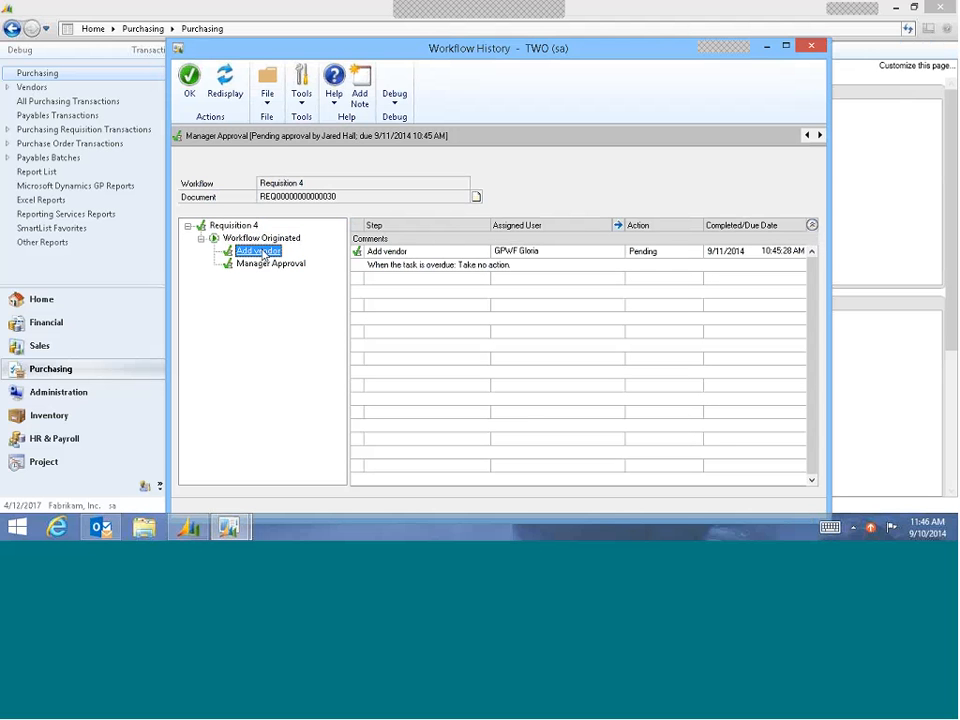
left_click(262, 238)
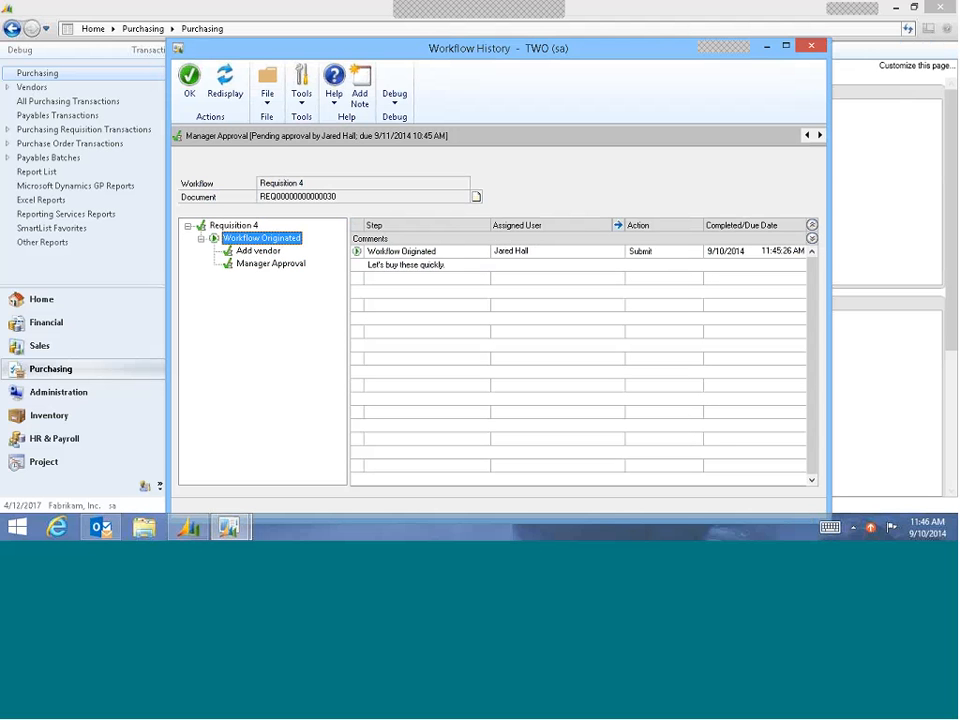
left_click(189, 83)
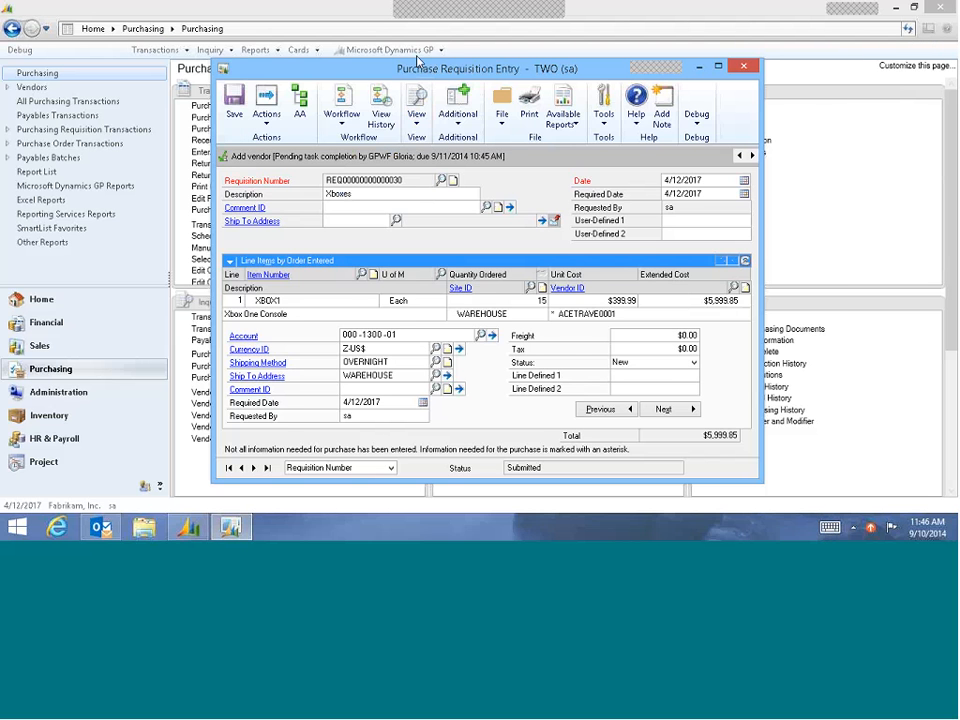
- Save the Xboxes requisition and close Purchase Requisition Entry
left_click_drag(423, 76, 417, 56)
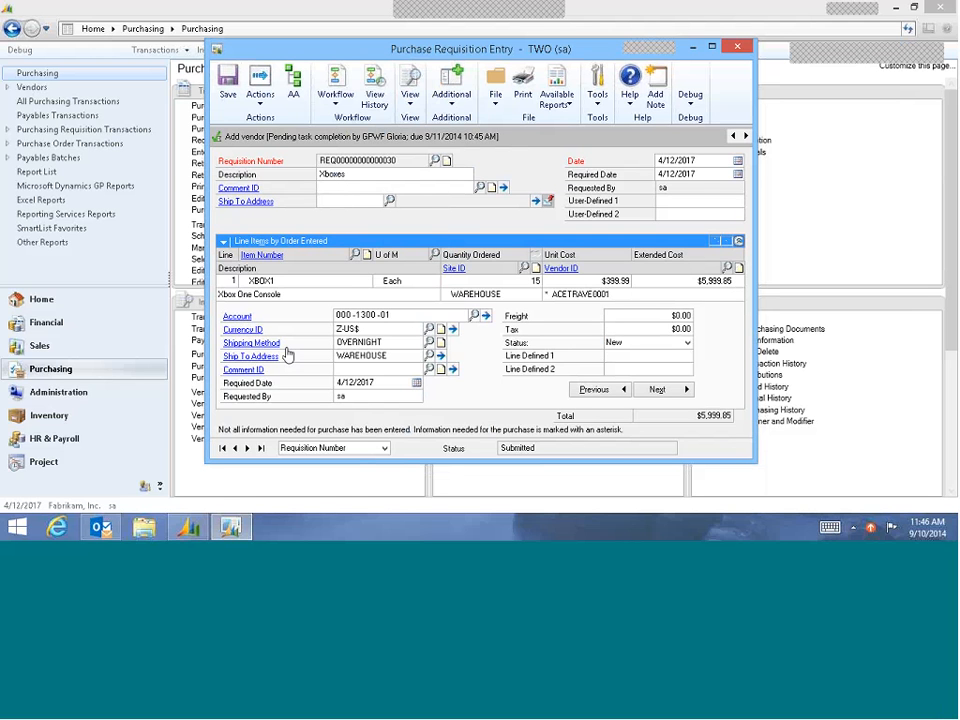
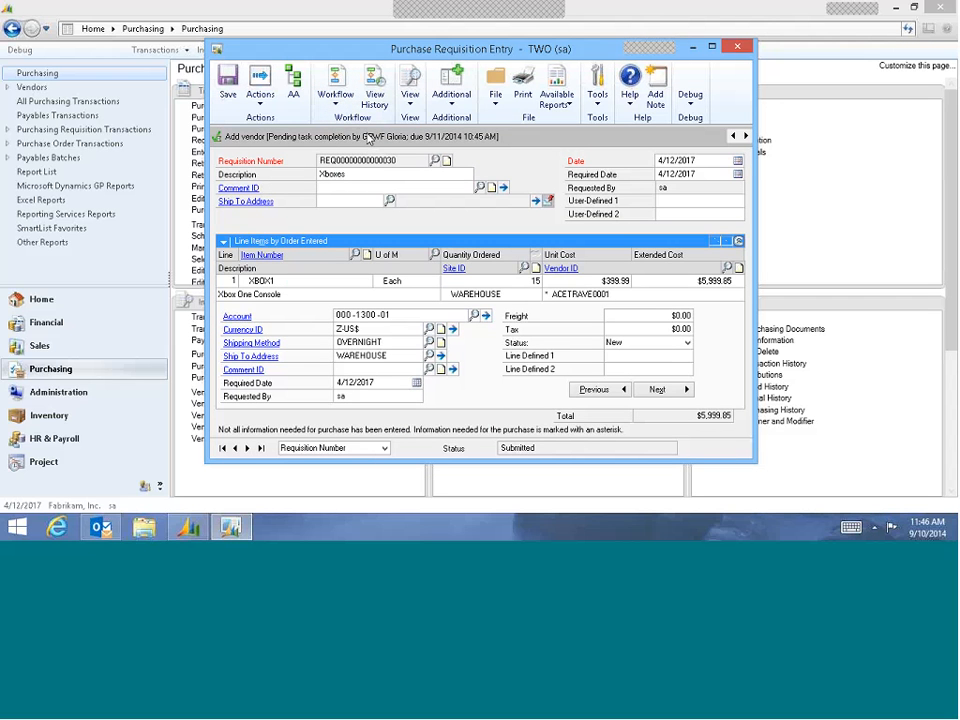
left_click(228, 90)
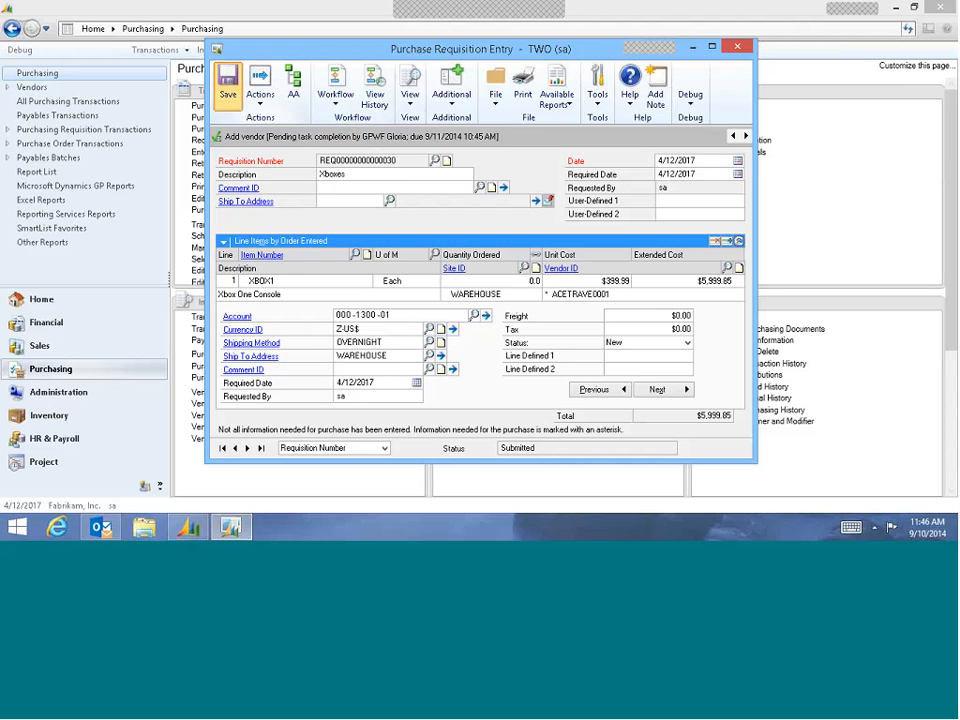
left_click(737, 49)
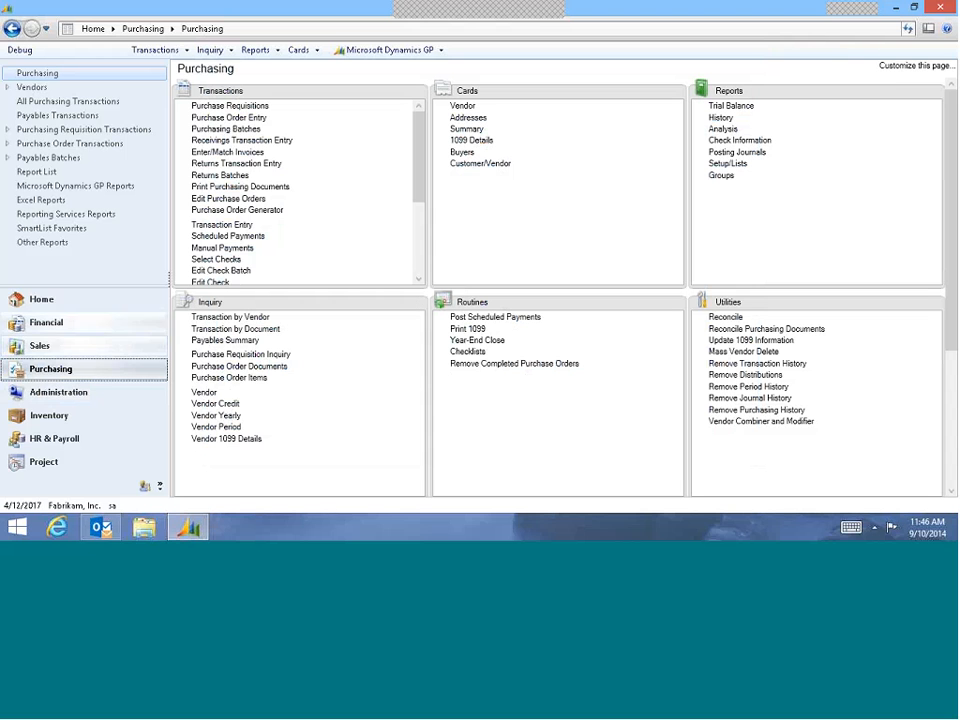
- Display the Purchasing Requisitions Pending Approval list and enlarge its record area slightly
left_click(9, 133)
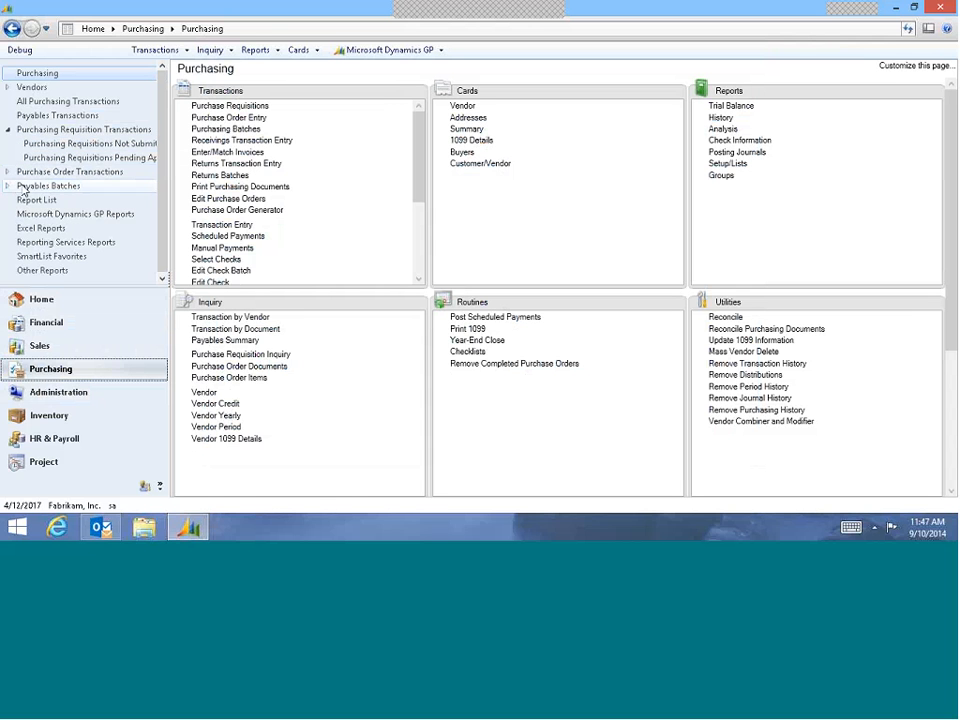
left_click(78, 158)
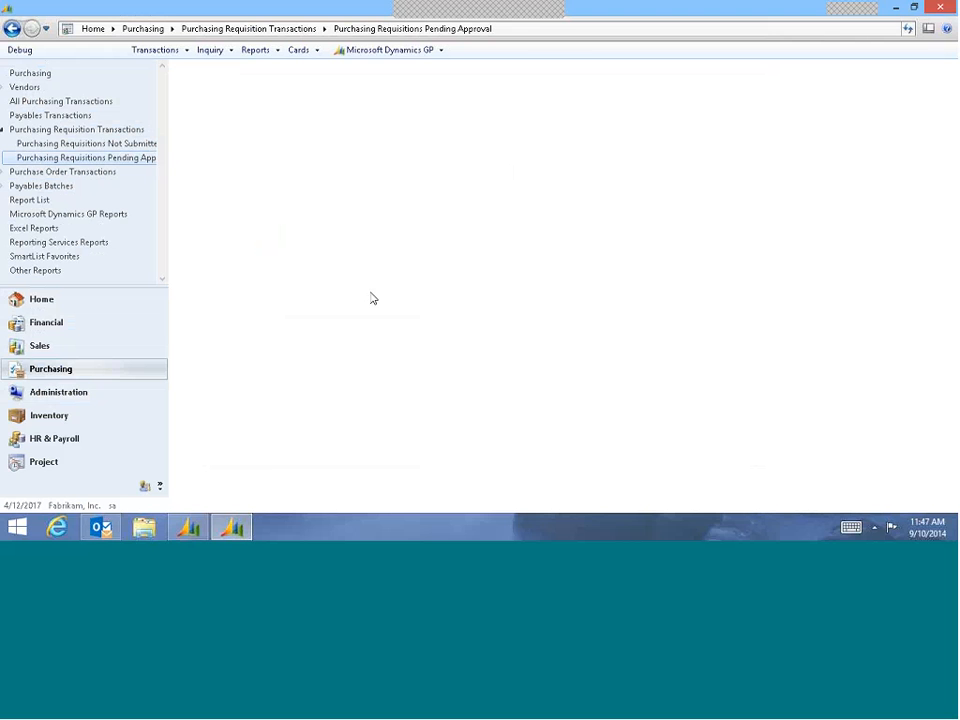
left_click(460, 303)
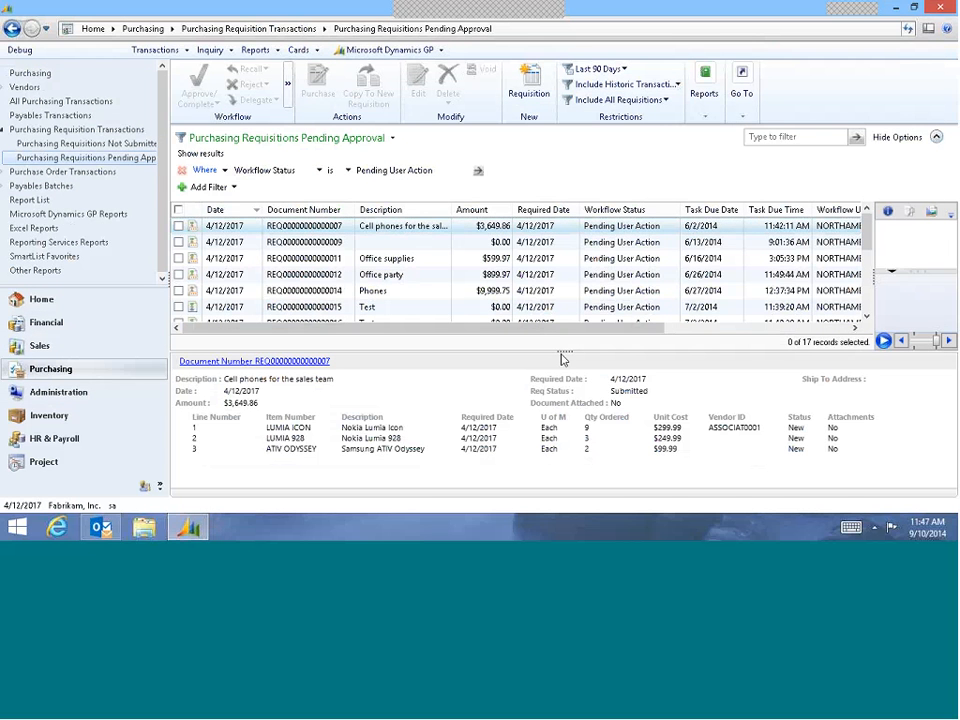
left_click_drag(561, 358, 561, 369)
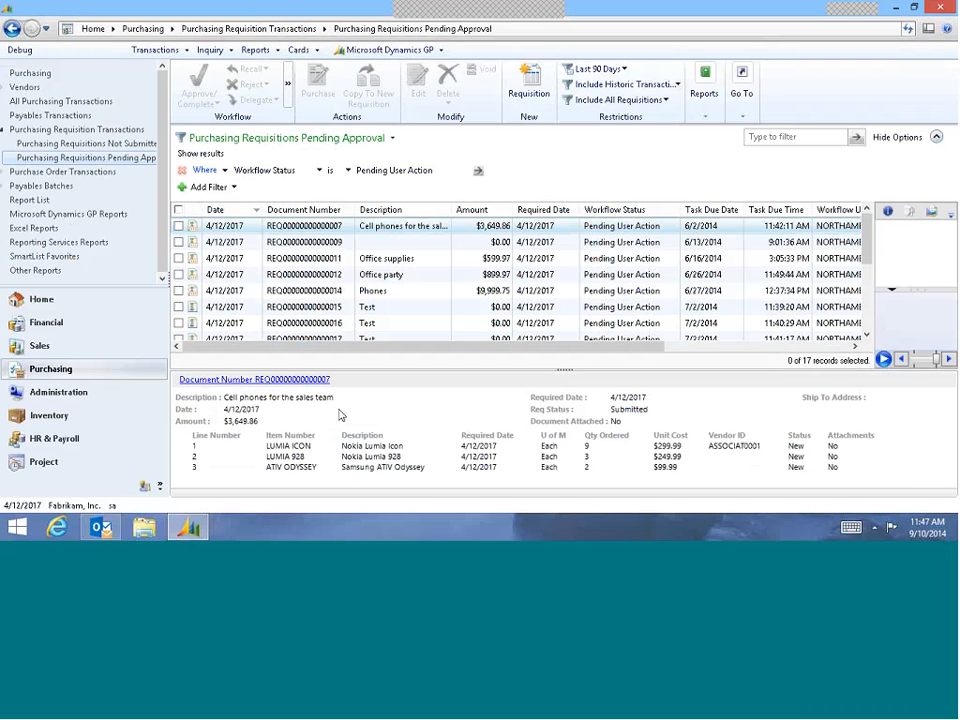
- Preview the line details of the first five pending requisitions, returning to the cell phones requisition
left_click(313, 243)
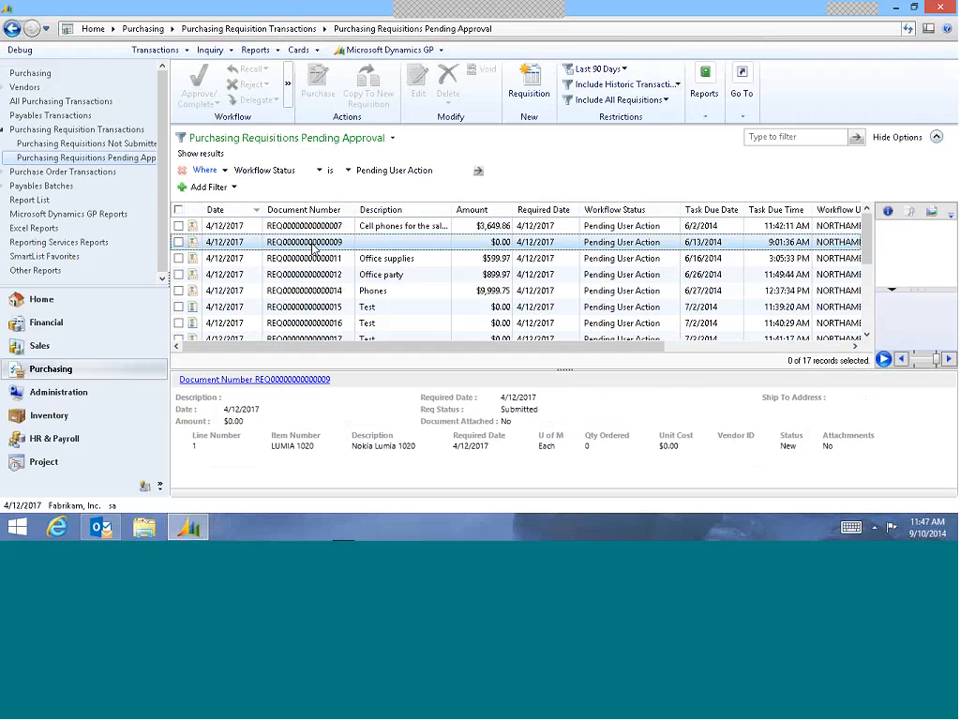
left_click(313, 260)
left_click(314, 274)
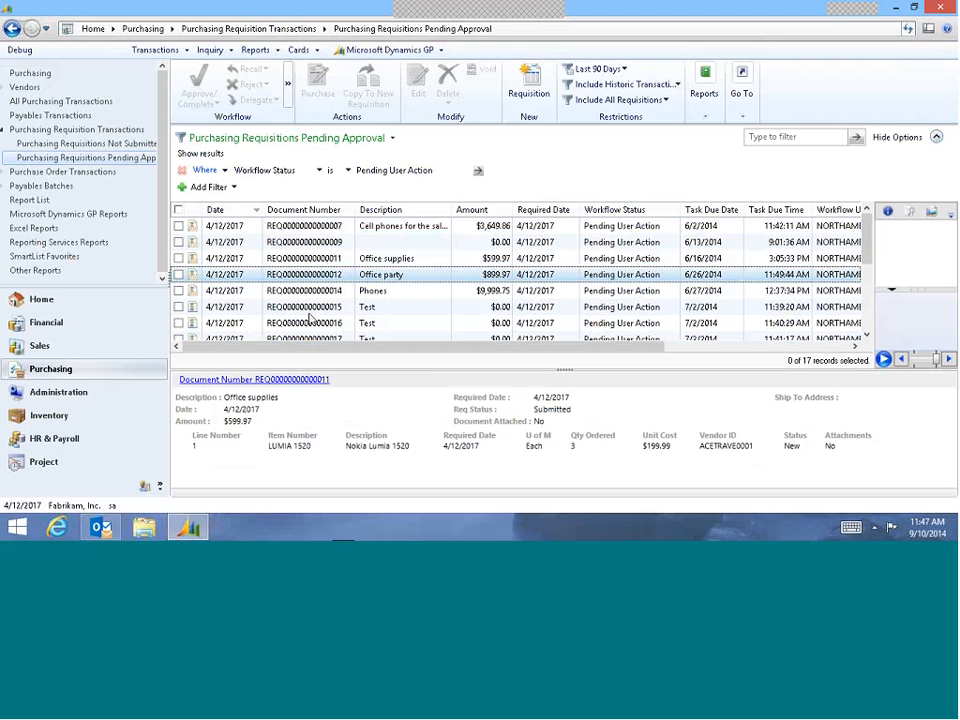
left_click(314, 290)
left_click(318, 232)
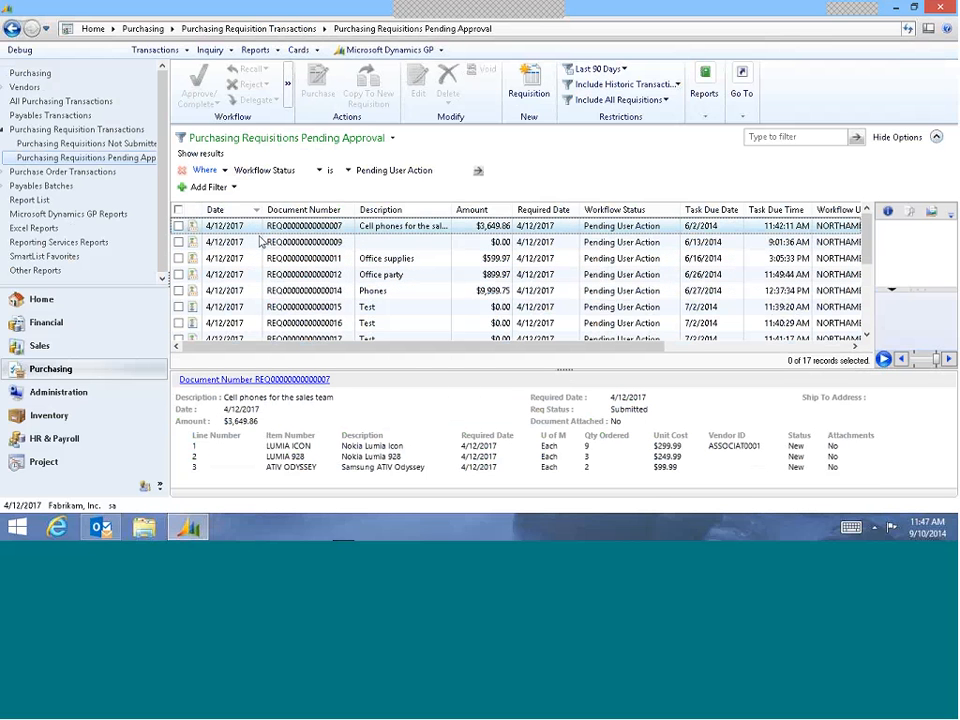
- Mark the first five pending requisitions, from the cell phones request through Phones, for a group workflow action
left_click(178, 228)
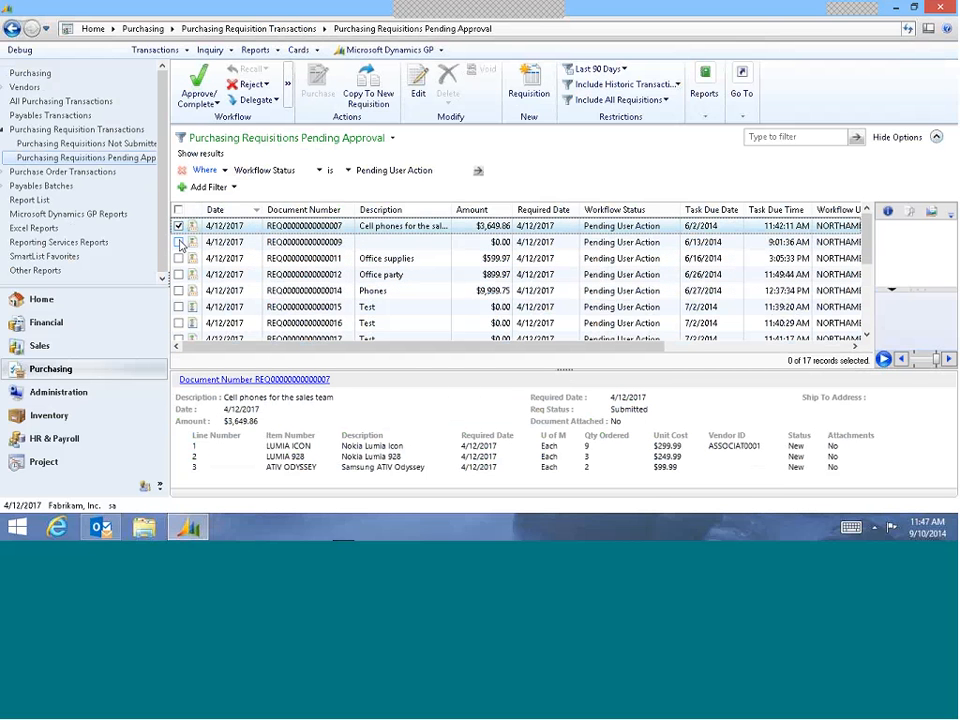
left_click(178, 260)
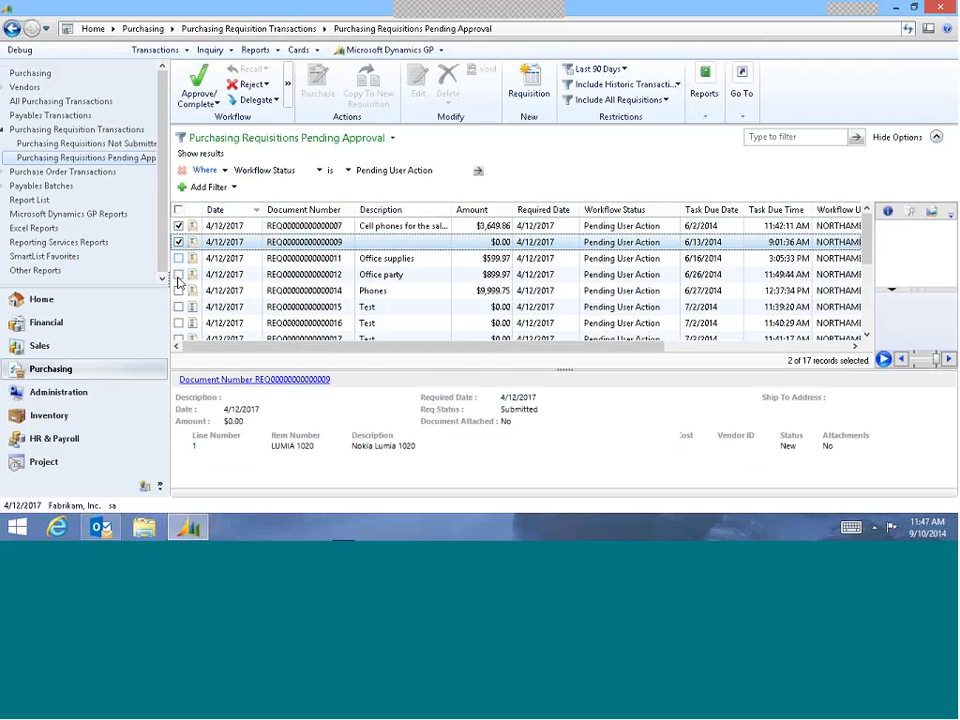
left_click(178, 276)
left_click(178, 291)
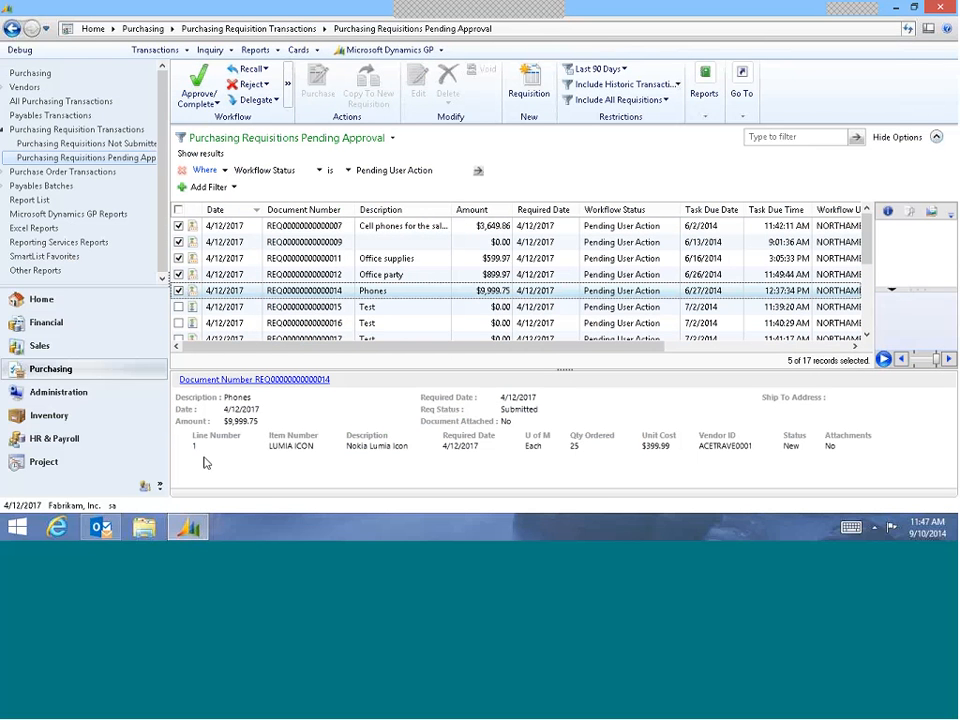
- Expand the Home page's To Do area and view the Carolling requisition from its approval task
left_click(41, 299)
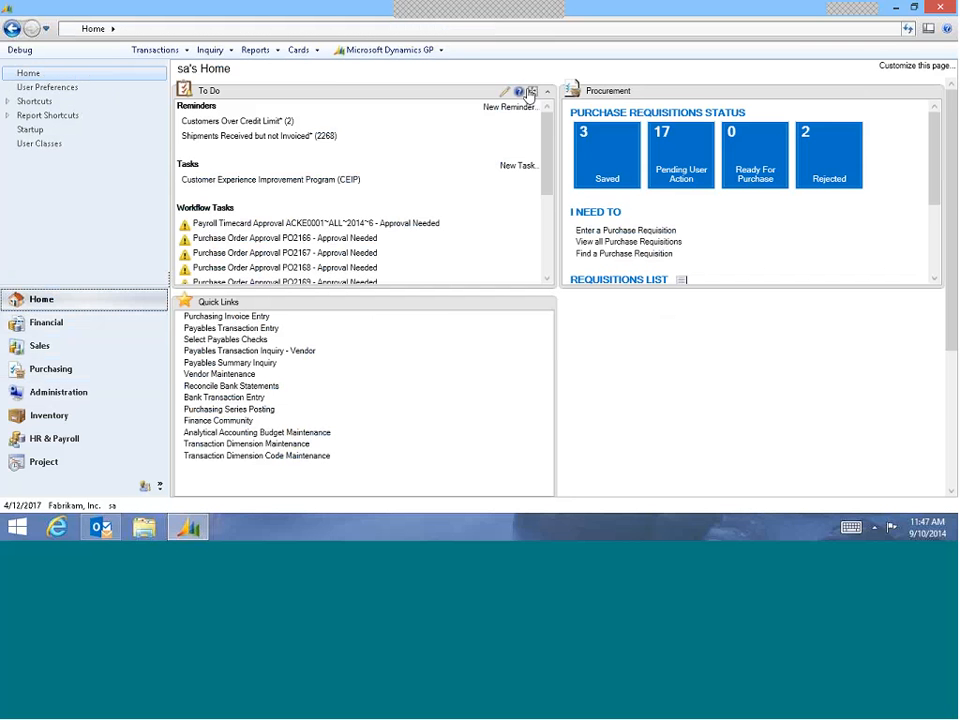
left_click(532, 91)
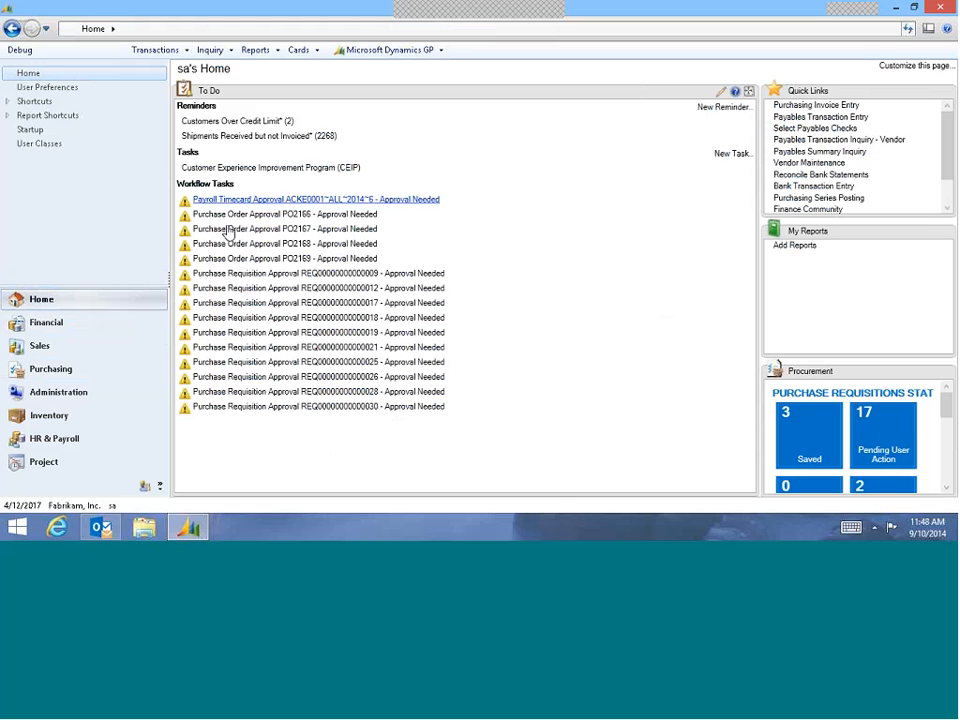
left_click(268, 352)
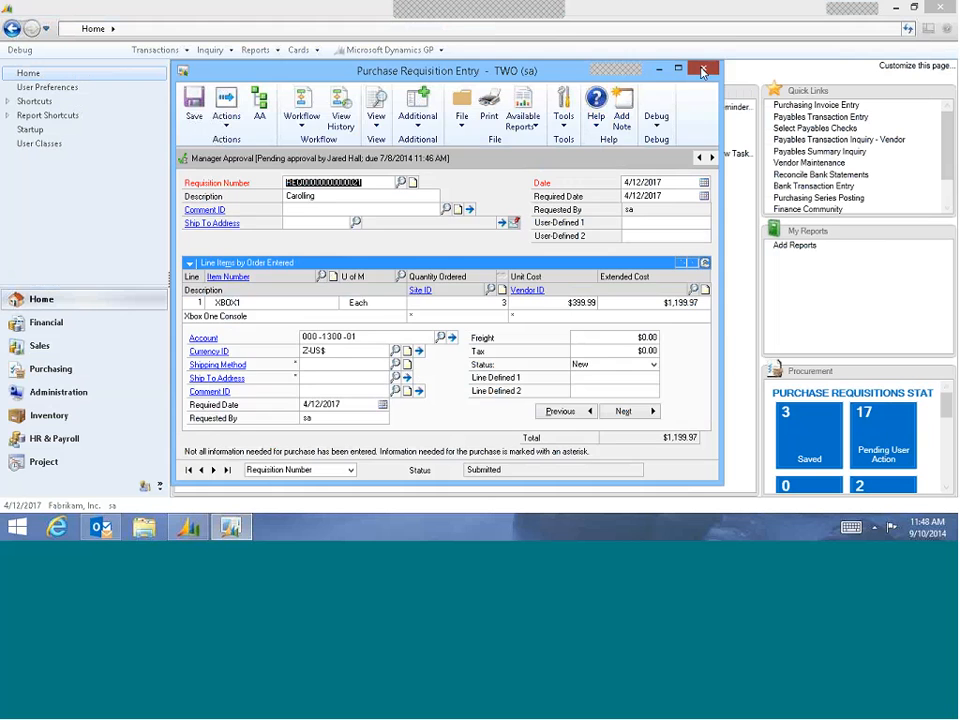
left_click(703, 72)
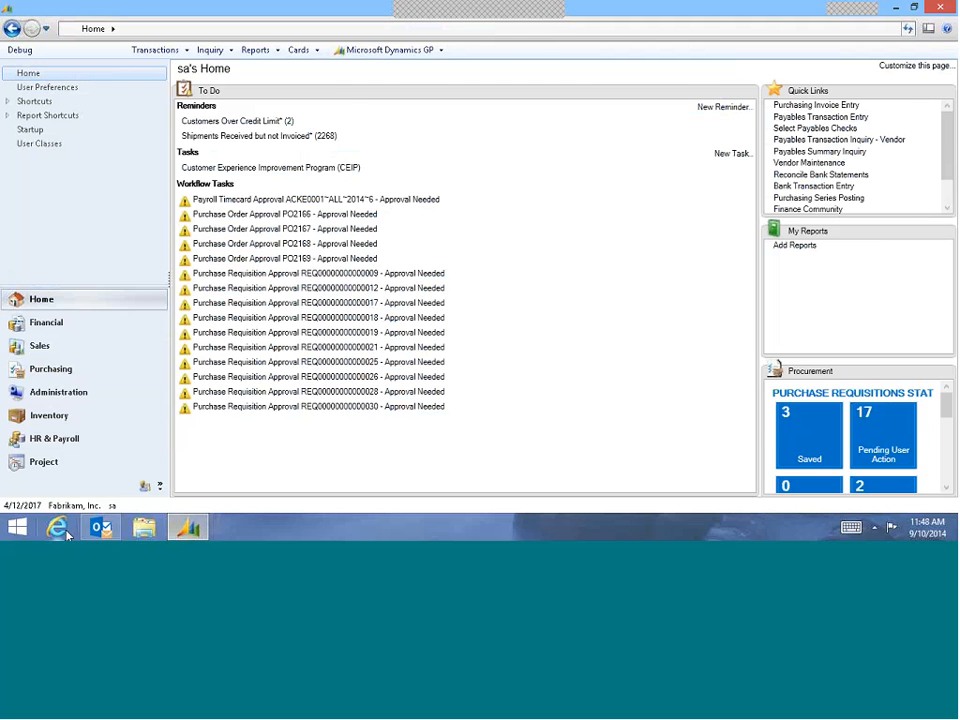
- Switch to Outlook and open the newest Dynamics GP Workflow task assignment message in its own window
left_click(100, 527)
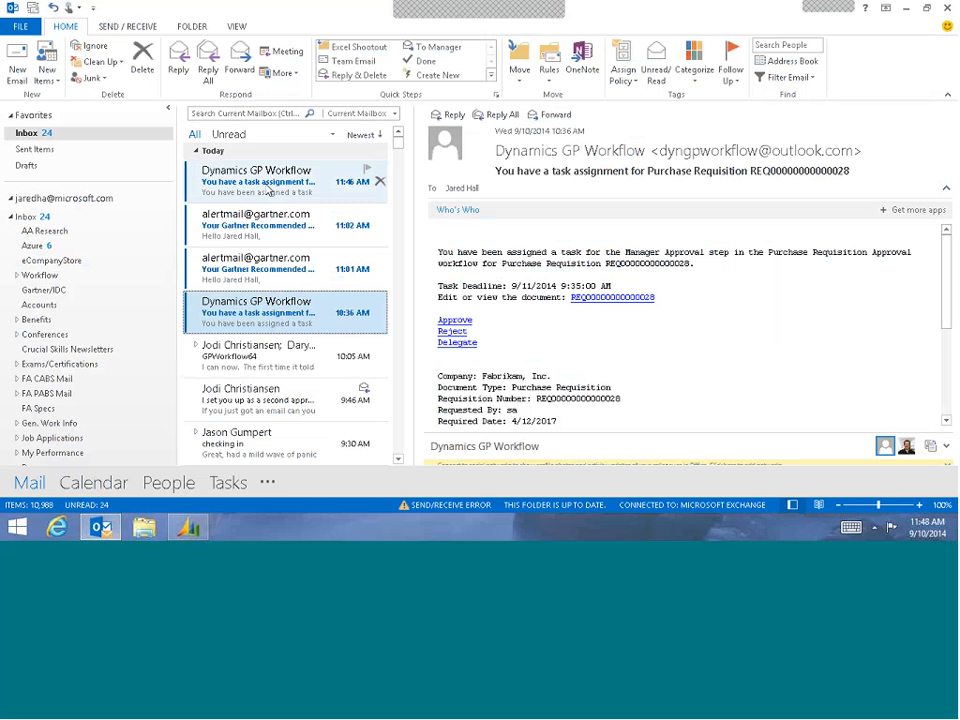
left_click(267, 190)
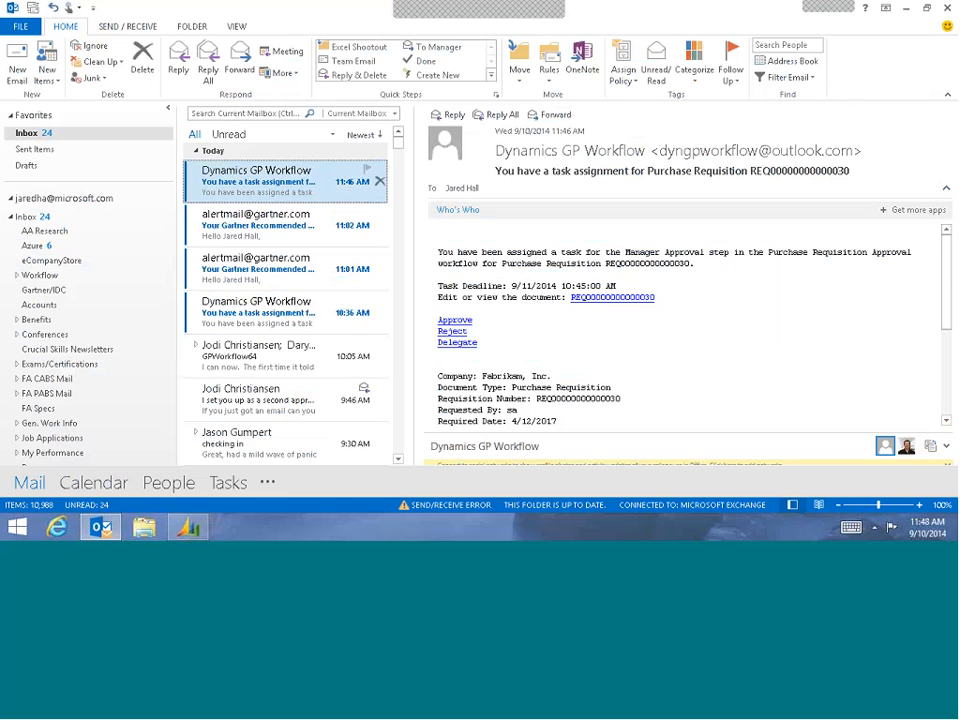
double_click(267, 190)
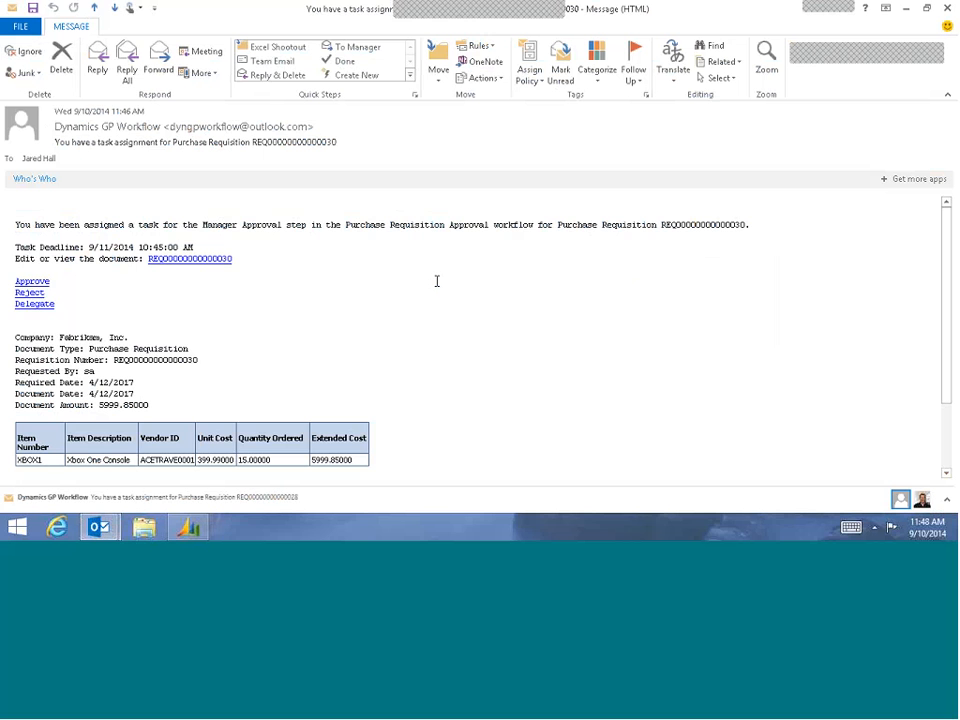
- Review the message's task description, approval links, XBOX1 line details and submission comment
scroll(437, 284, "down", 1)
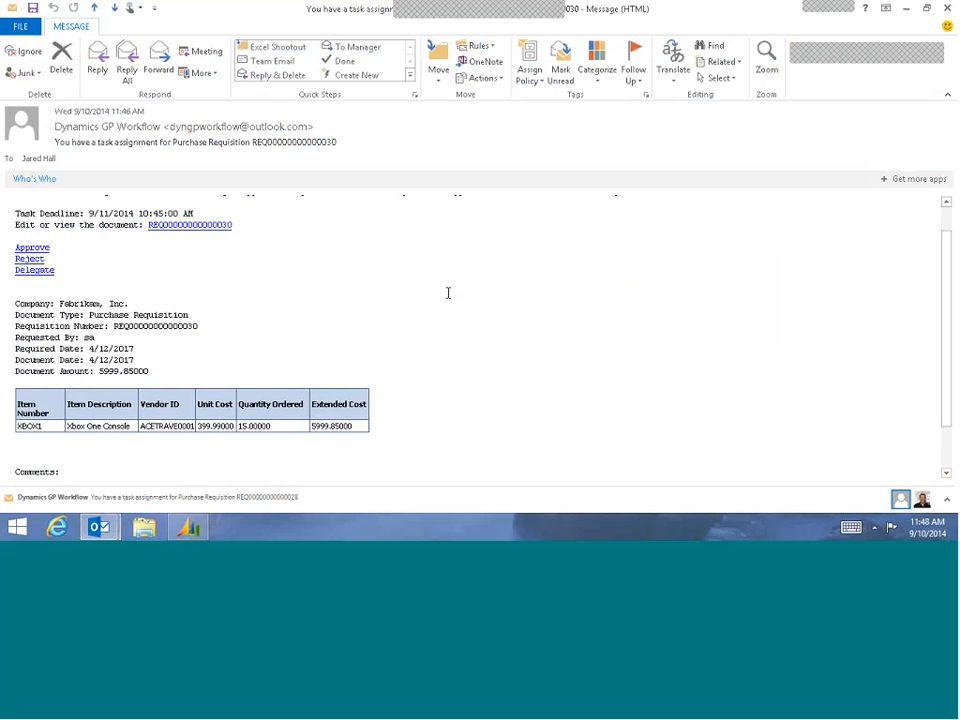
scroll(443, 298, "up", 1)
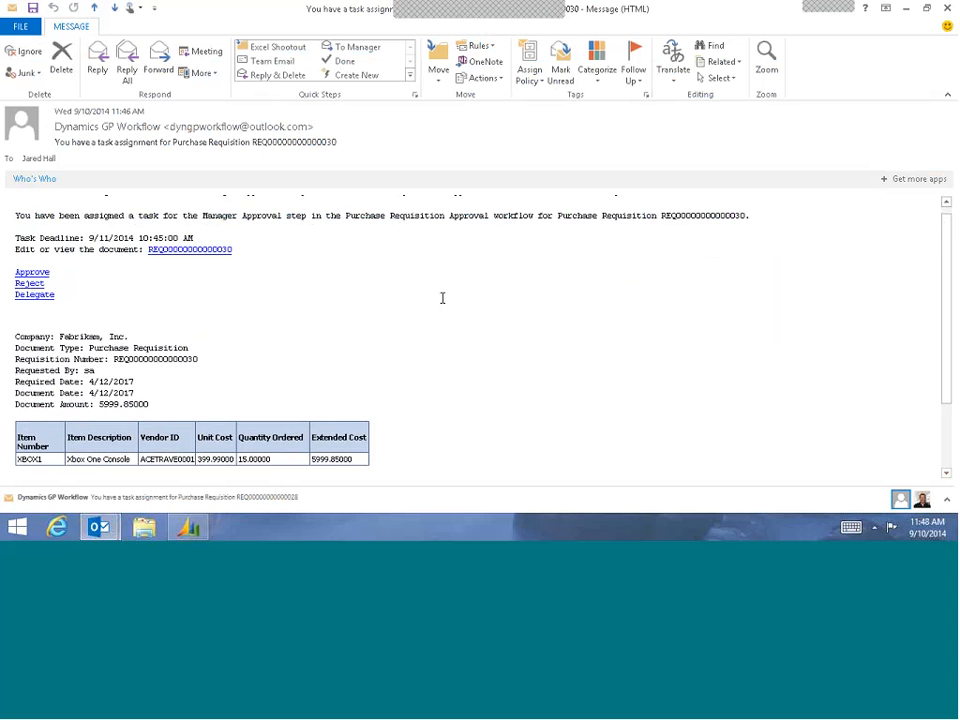
left_click_drag(88, 231, 748, 224)
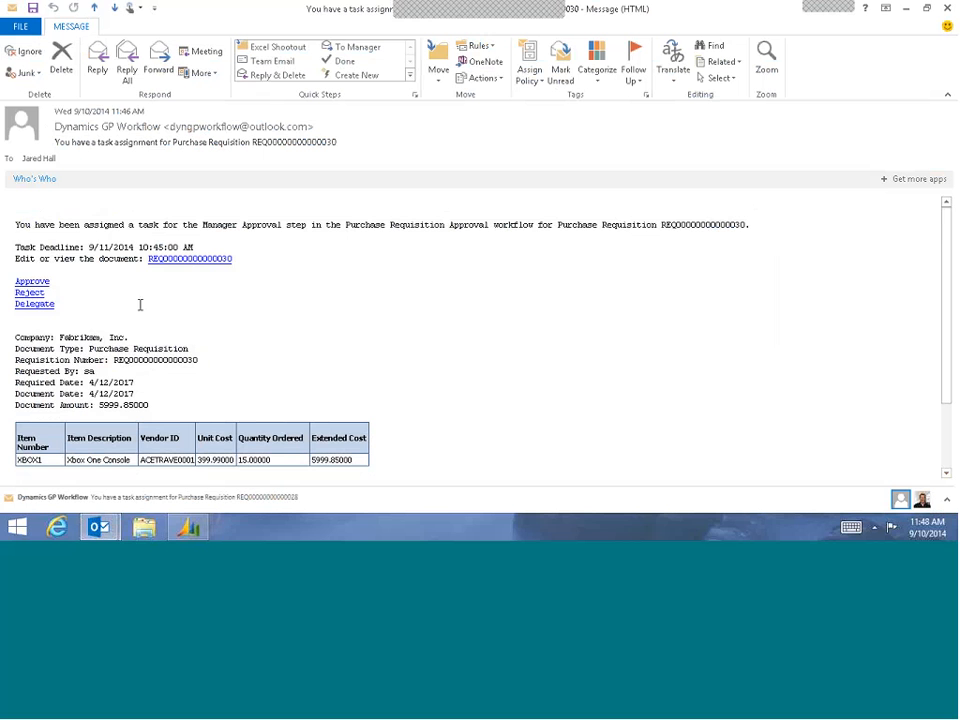
scroll(320, 312, "down", 2)
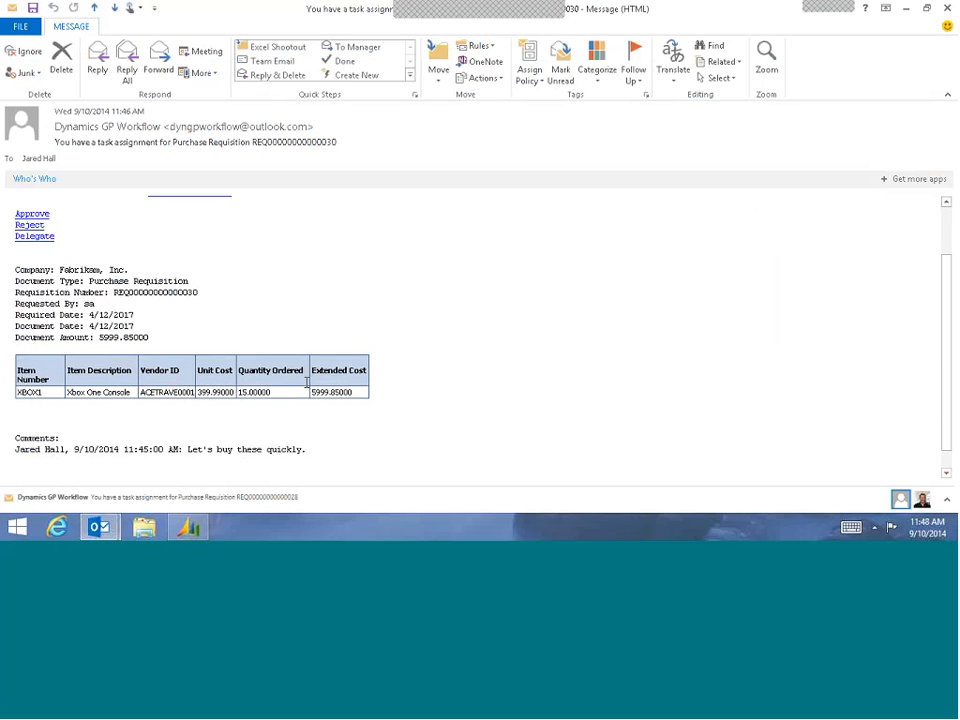
left_click_drag(16, 449, 235, 449)
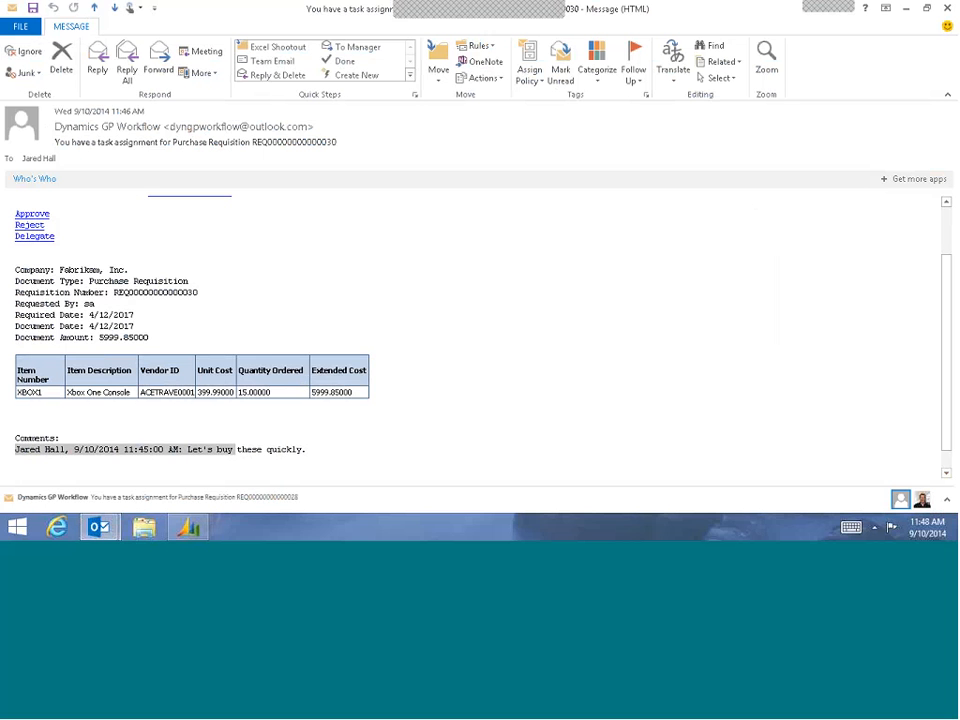
scroll(221, 317, "up", 2)
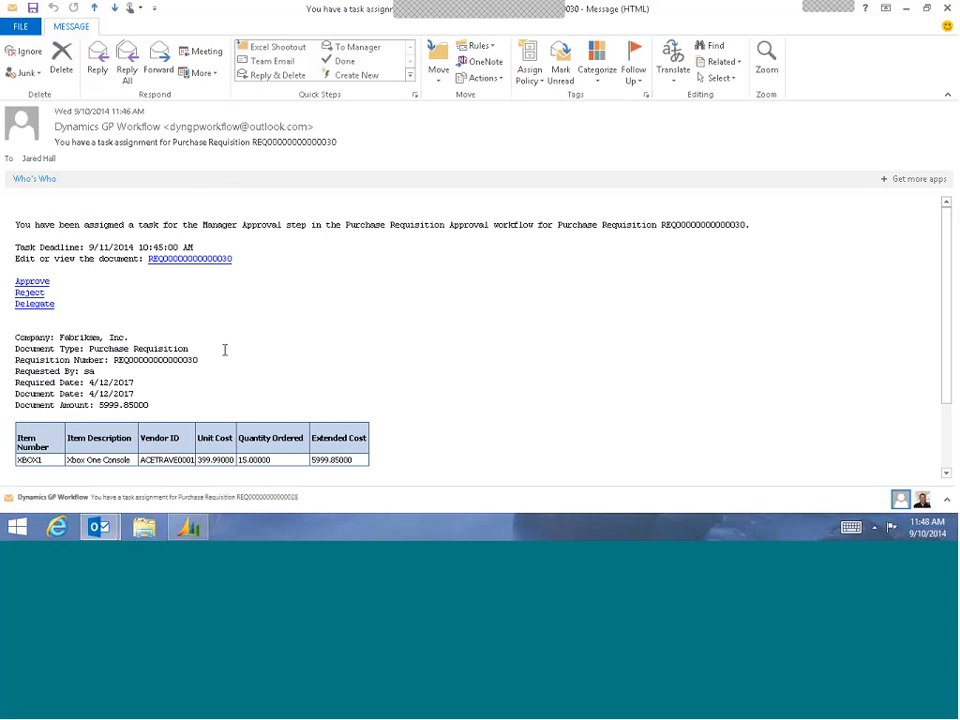
- View the Xboxes requisition's approval page from the message, hide the browser's Favorites bar, and close the page without approving
left_click(32, 281)
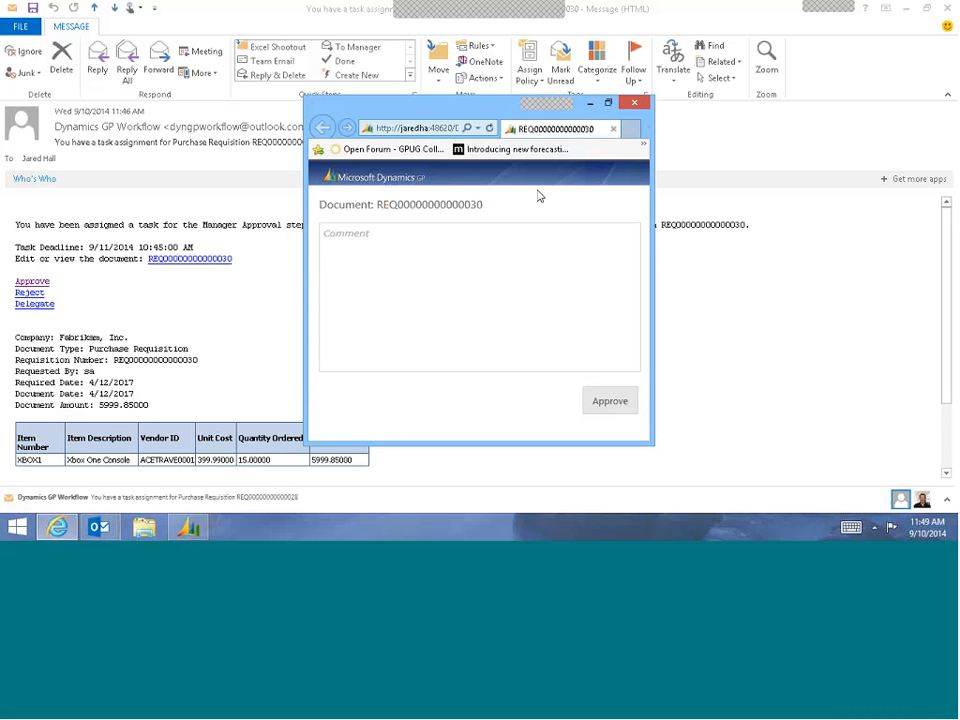
left_click_drag(455, 98, 314, 36)
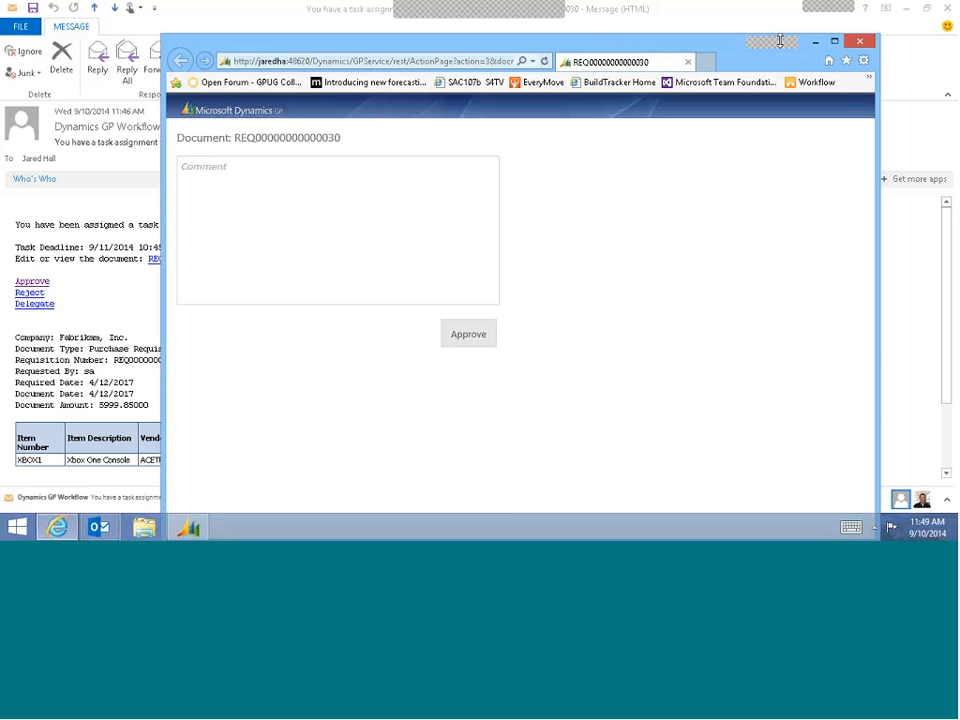
left_click(444, 185)
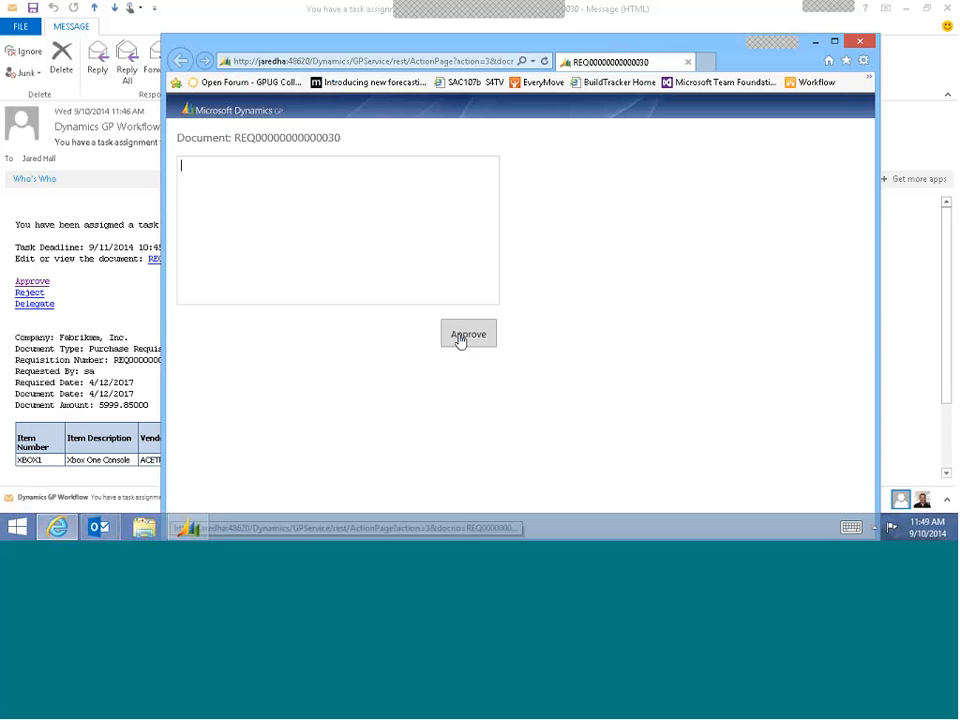
right_click(743, 65)
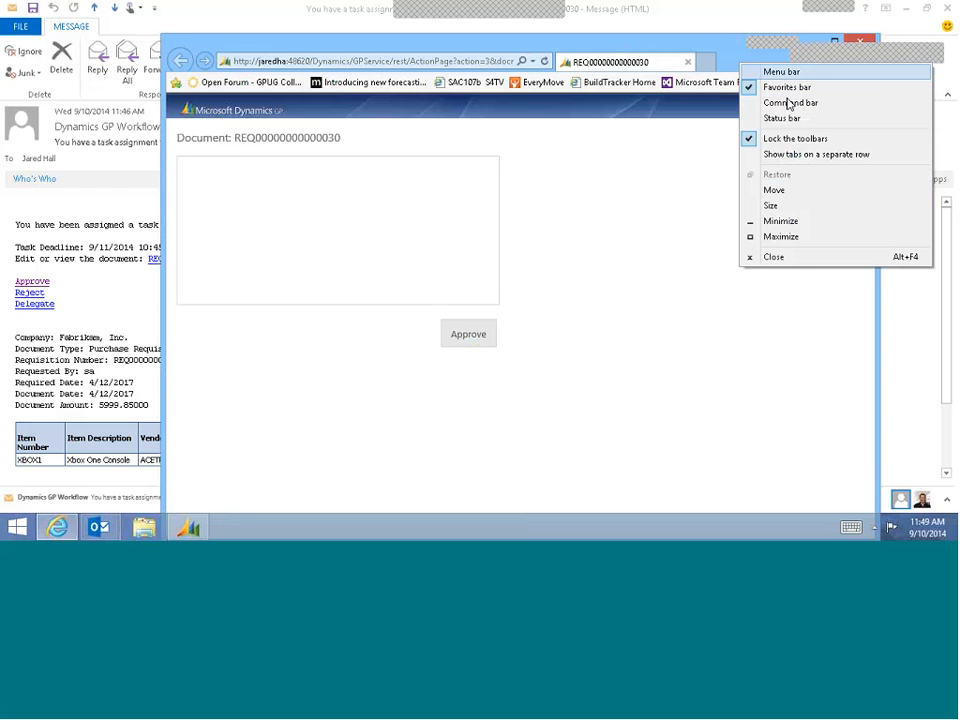
left_click(820, 86)
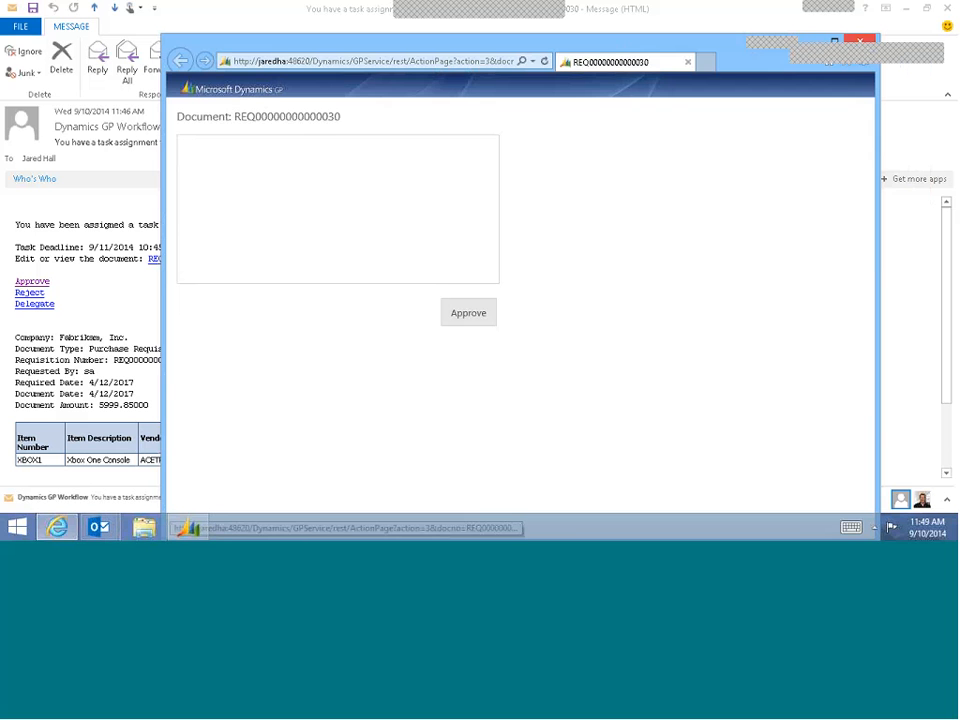
left_click(859, 40)
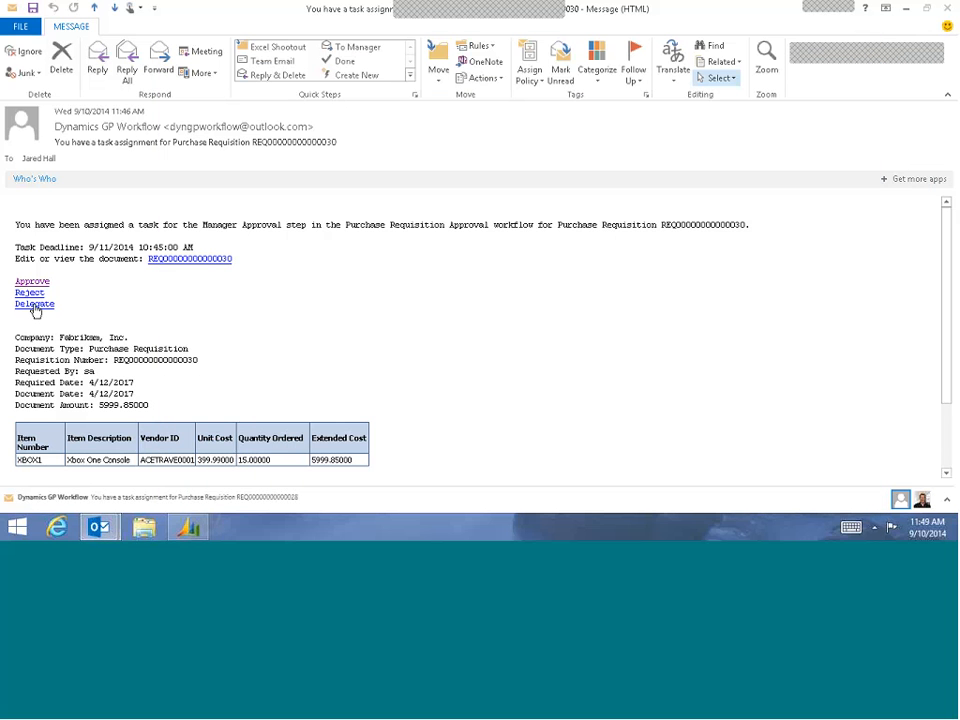
- Open the message's delegation page, enter the delegate's account name, and close the page without delegating the task
left_click(35, 305)
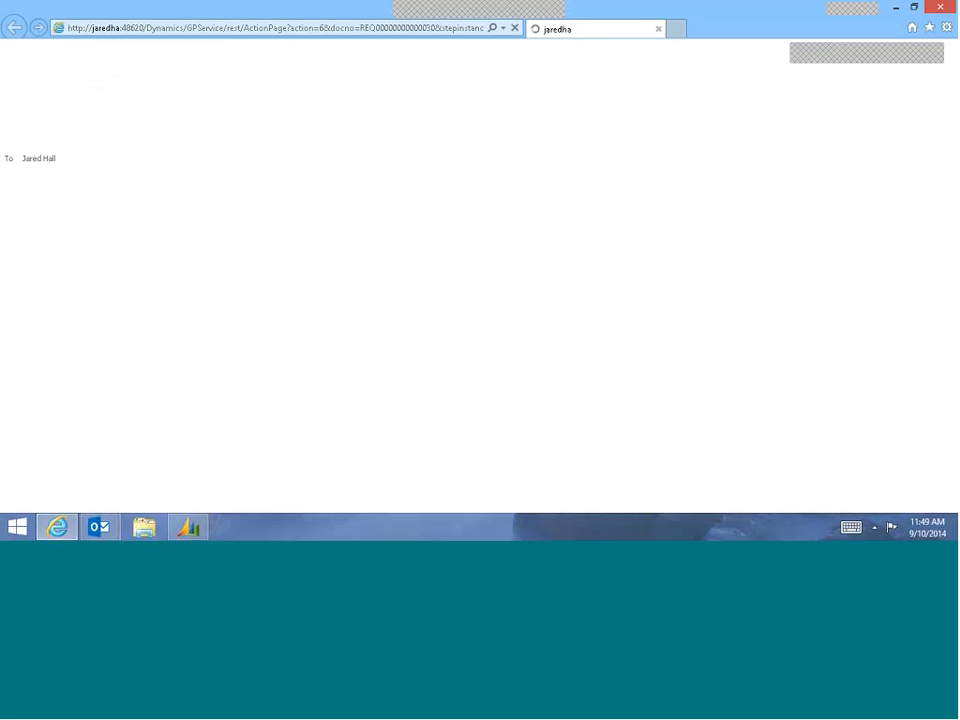
left_click(466, 211)
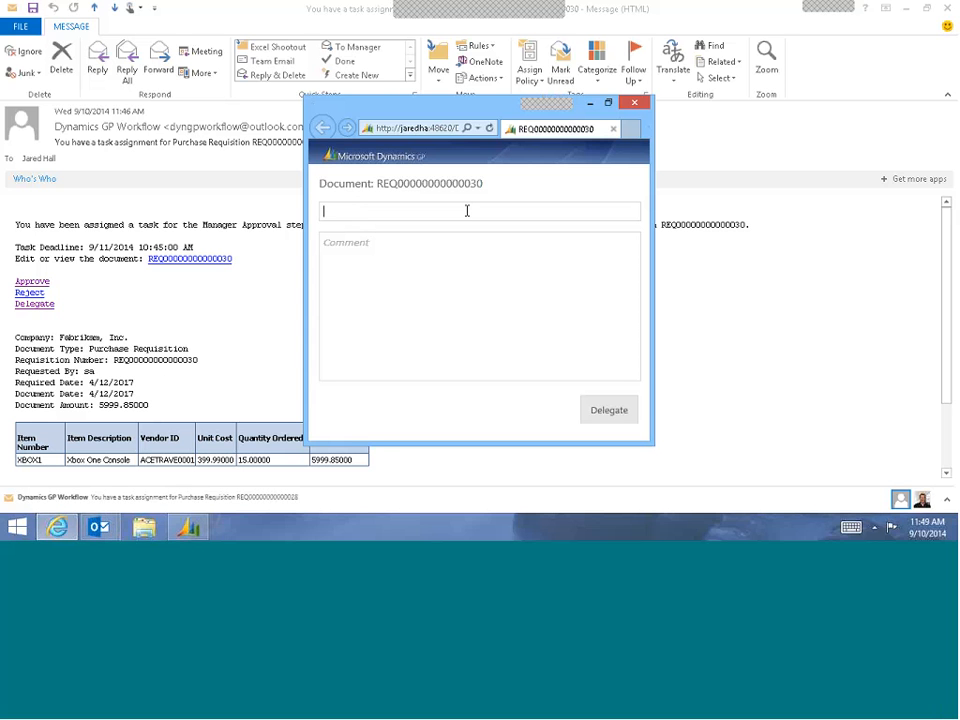
type("gpwf sara")
left_click(396, 268)
left_click(377, 213)
left_click(634, 103)
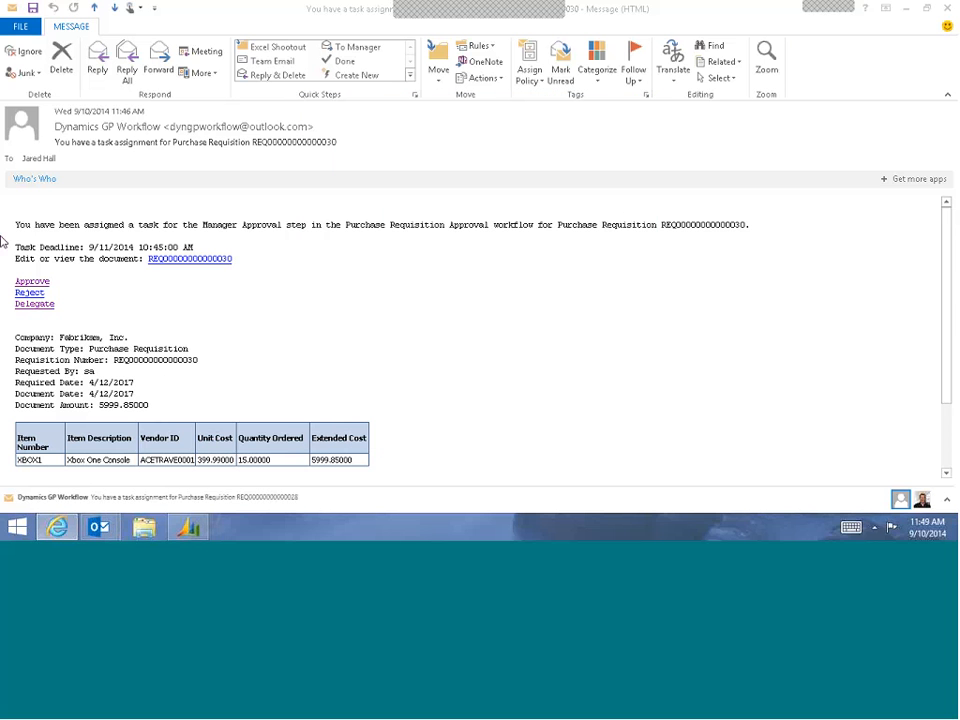
- Reject the Xboxes requisition from the message with the comment "We don't need this many..." and close the rejection page
left_click(27, 293)
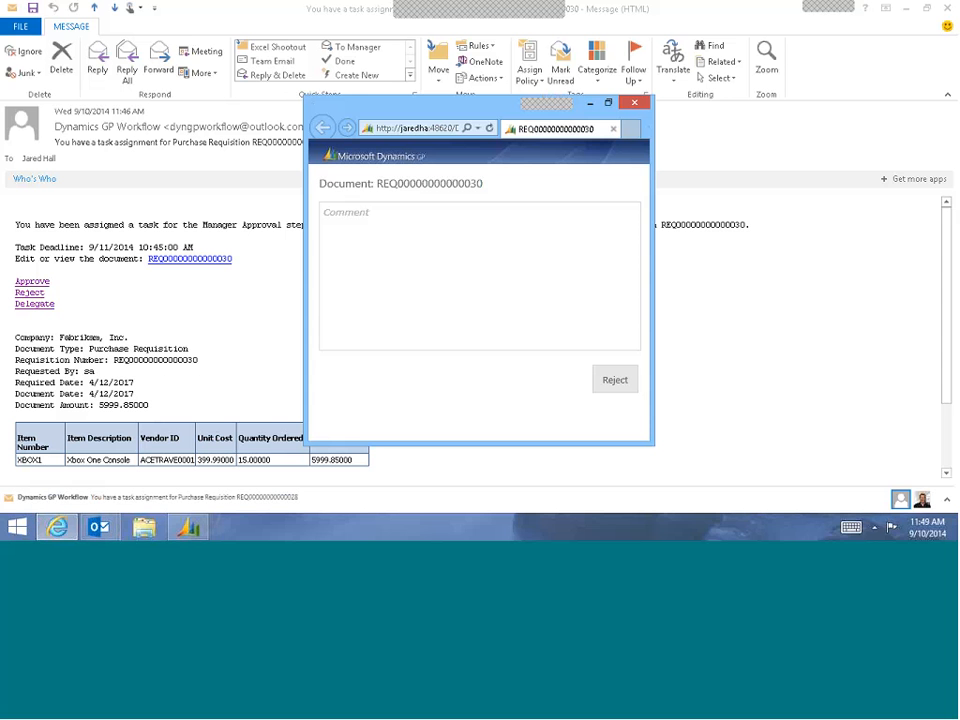
left_click(408, 228)
type("We ddon")
key("BackSpace")
key("BackSpace")
key("BackSpace")
type("on't need this many...")
left_click(614, 388)
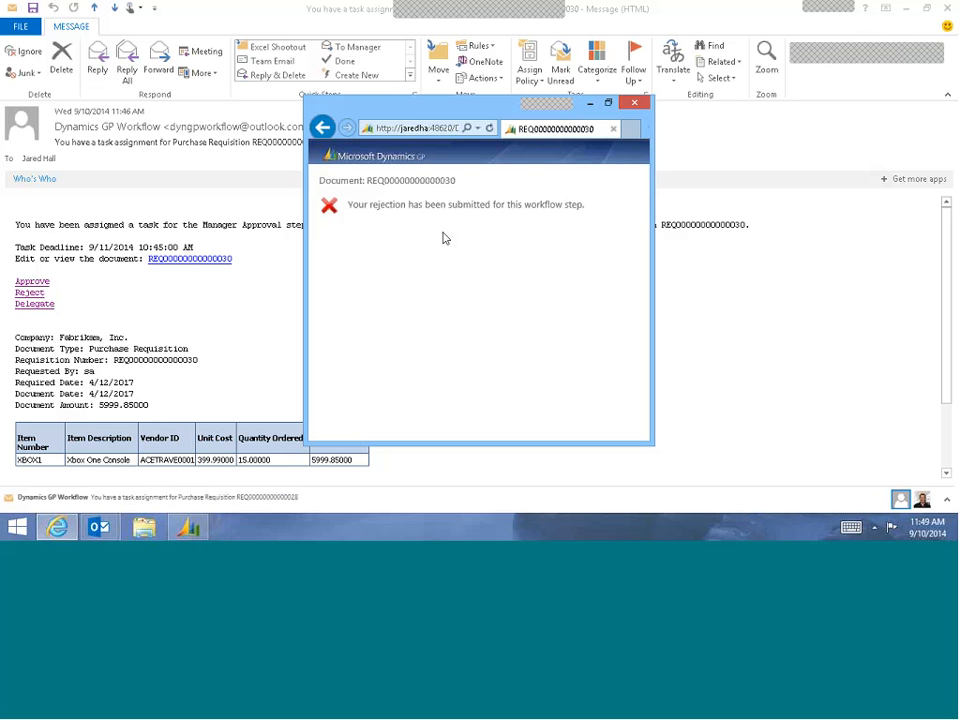
left_click(636, 103)
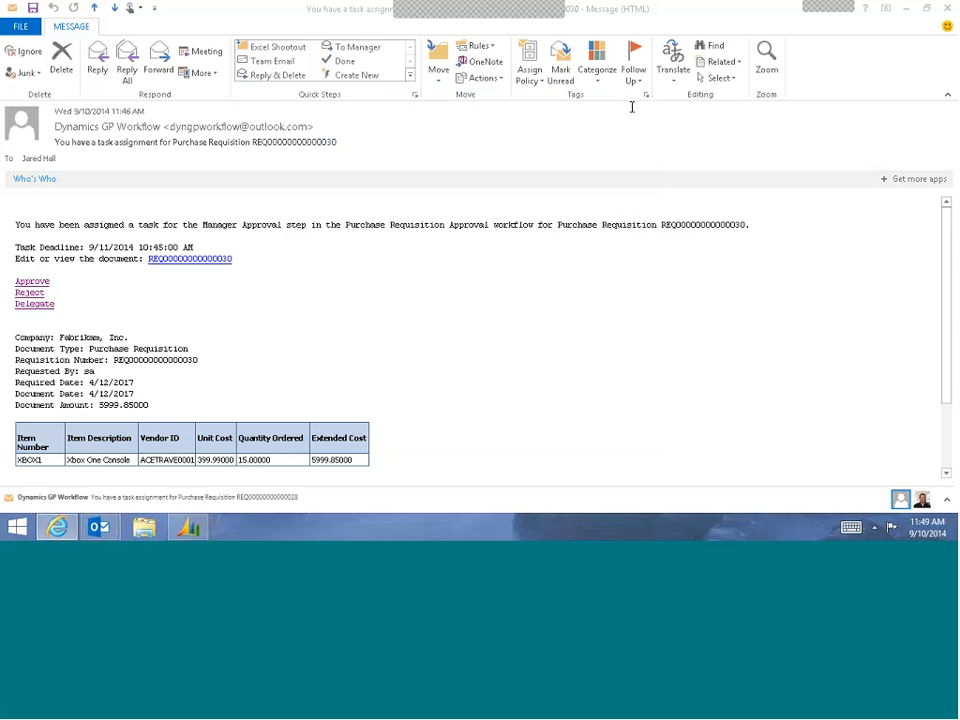
- Open the Xboxes requisition in Dynamics GP from the message's document link, allowing the hyperlink, and close it after viewing its workflow status
left_click(157, 260)
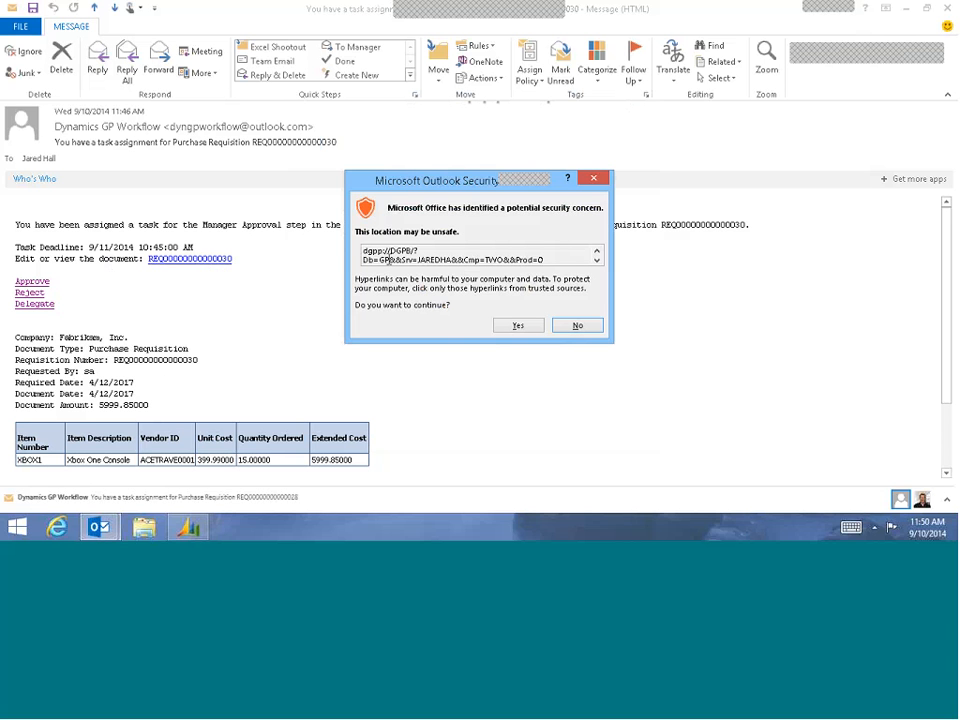
left_click(518, 328)
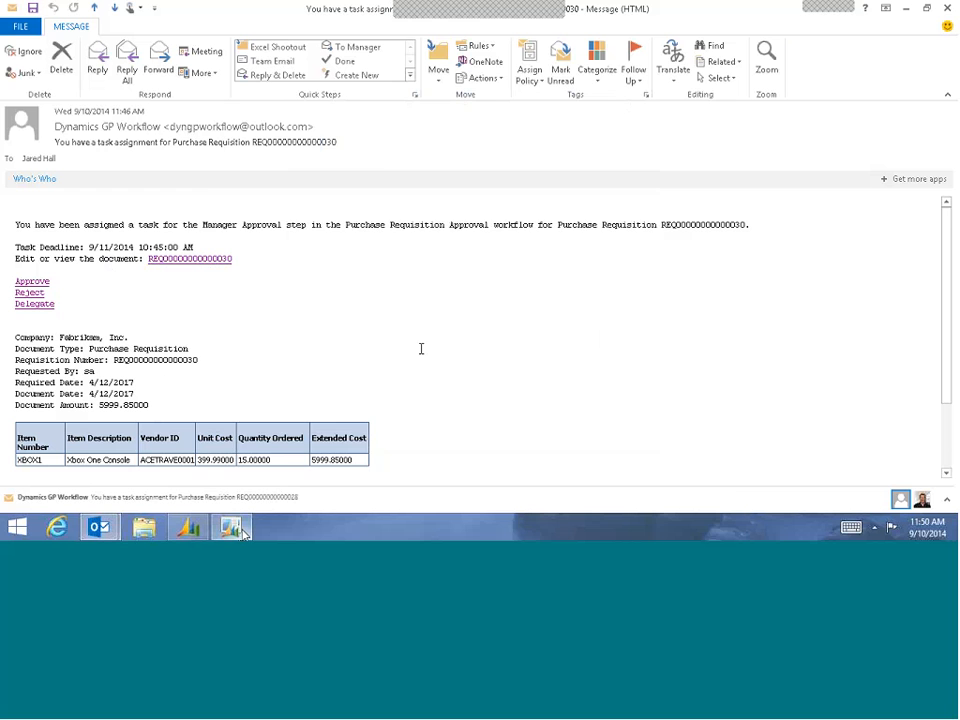
left_click(233, 528)
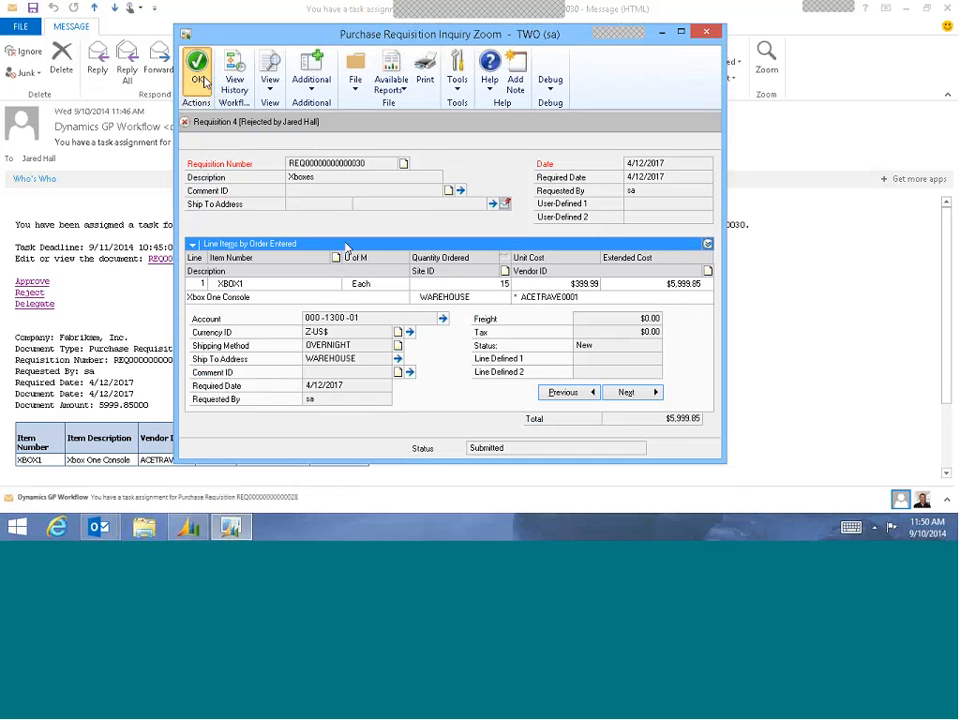
left_click(200, 80)
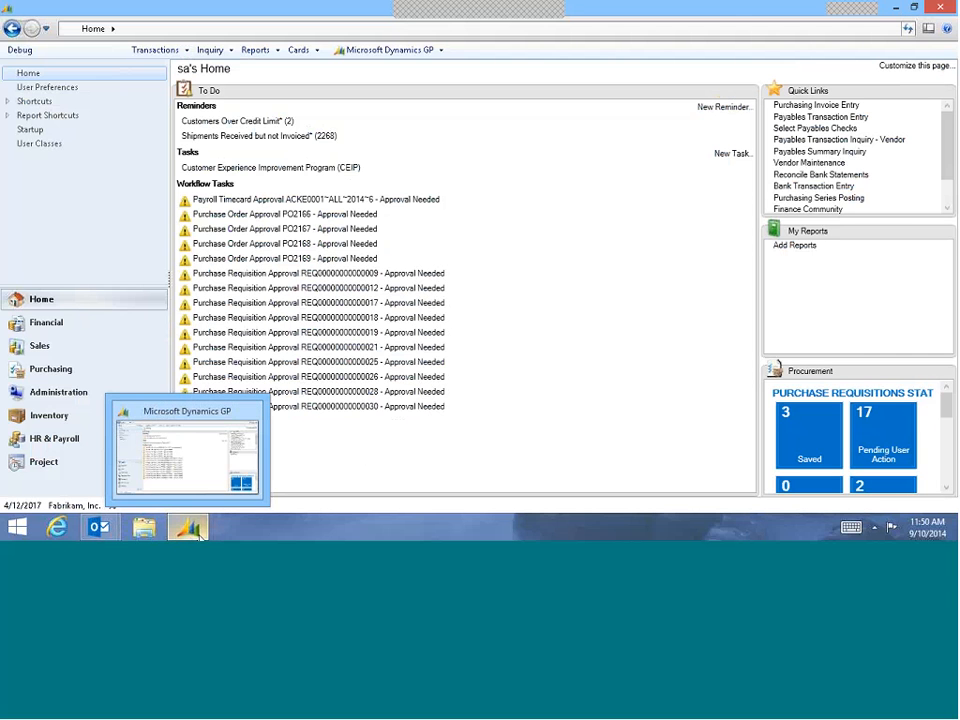
- Switch to the main Dynamics GP window and view the Workflow options in the Administration page's Company setup
left_click(50, 392)
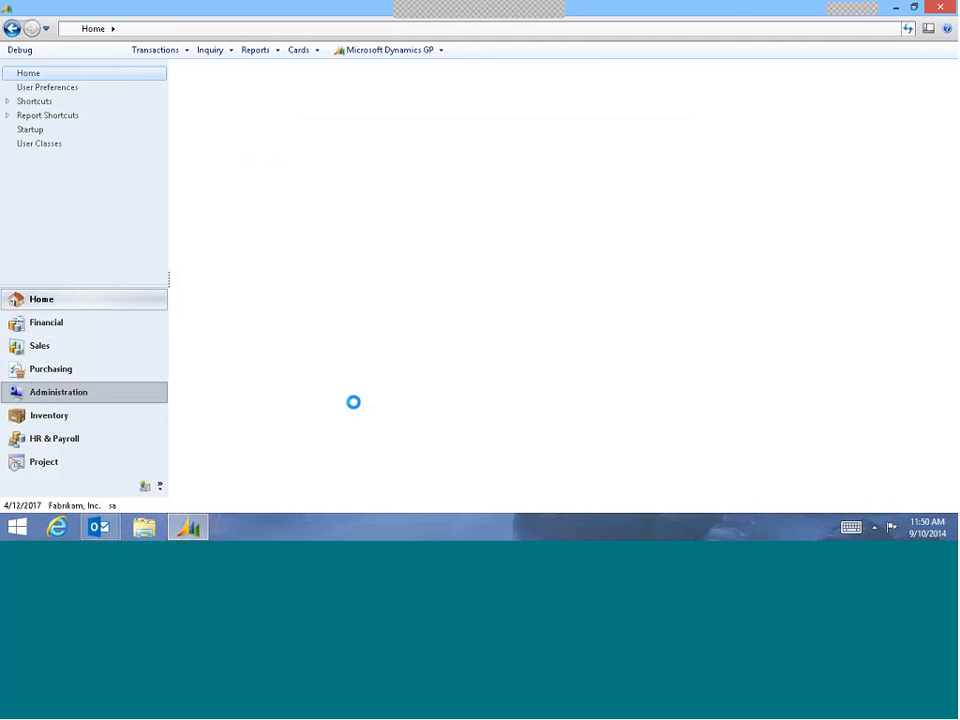
left_click_drag(748, 233, 742, 400)
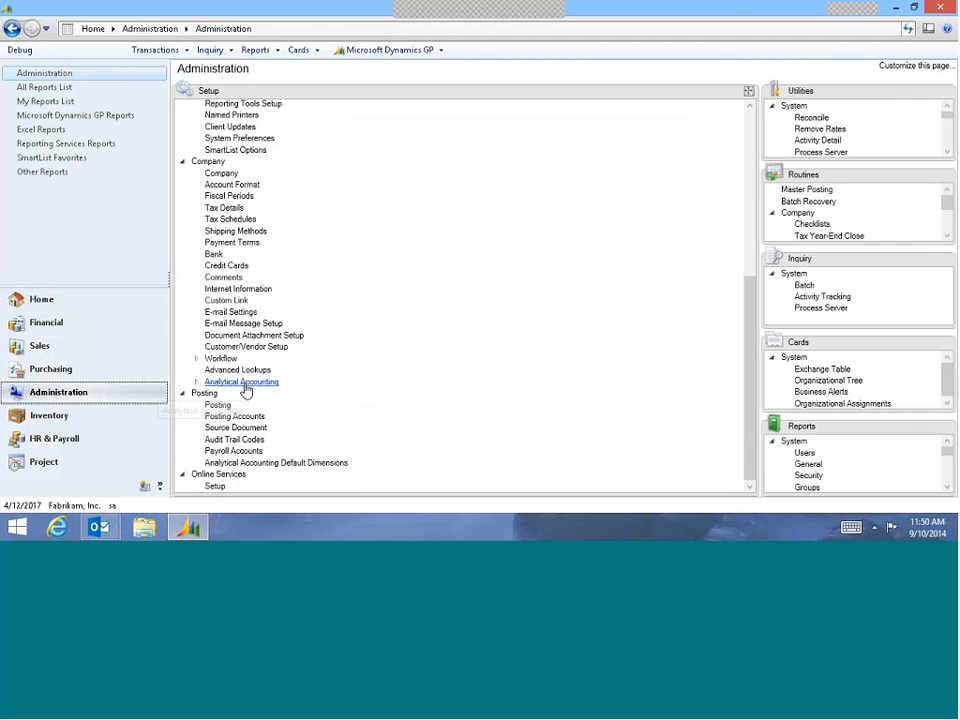
left_click(197, 365)
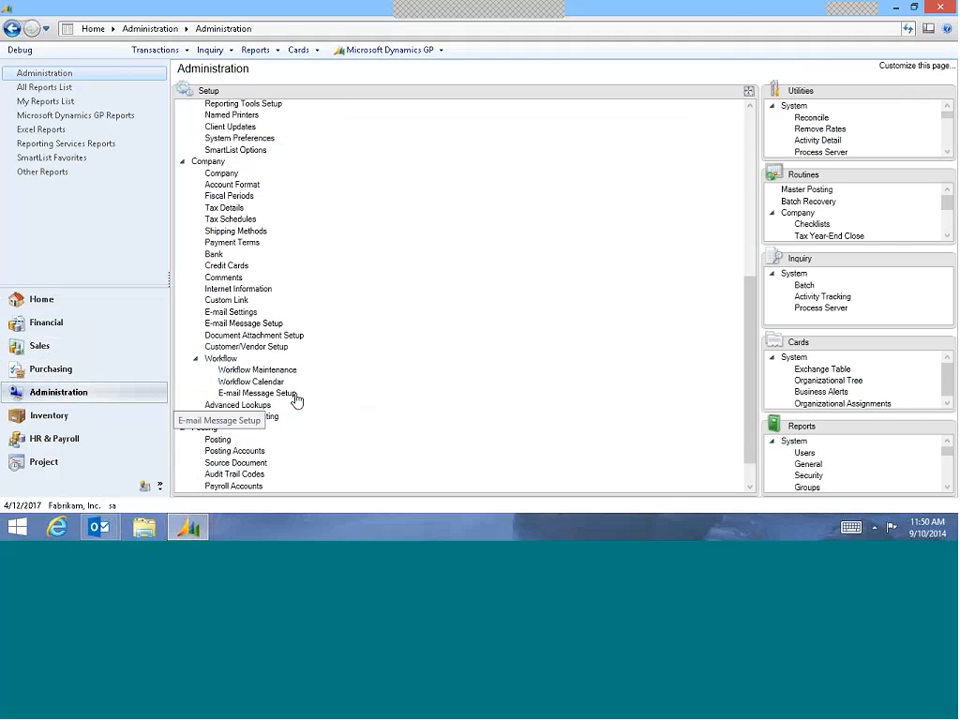
left_click(197, 358)
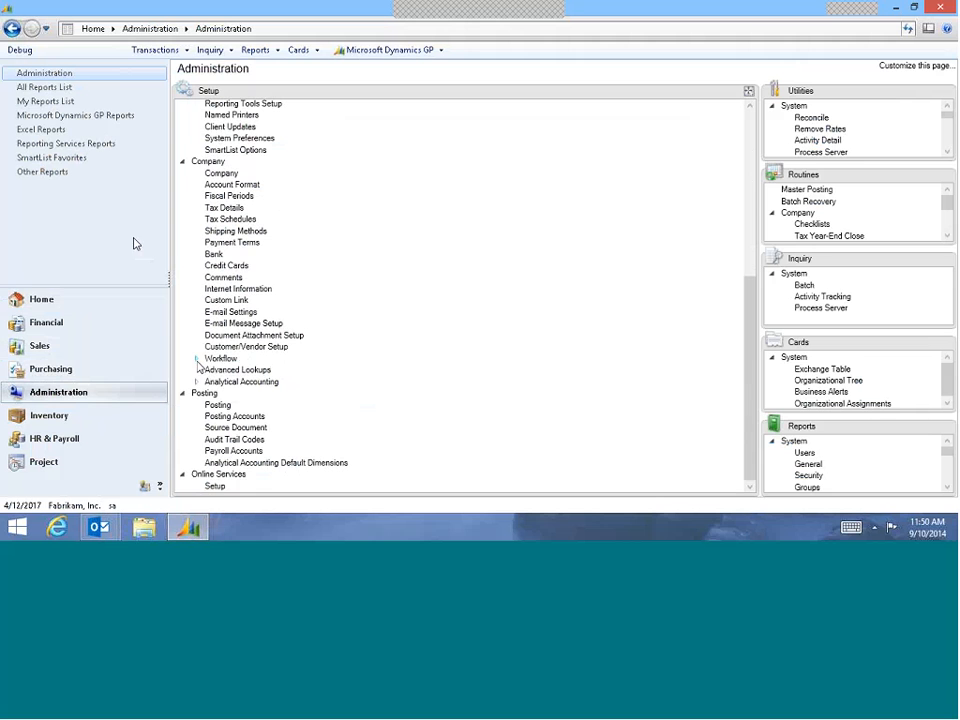
- Open the Workflow Delegation settings from the Home page's User Preferences
left_click(62, 302)
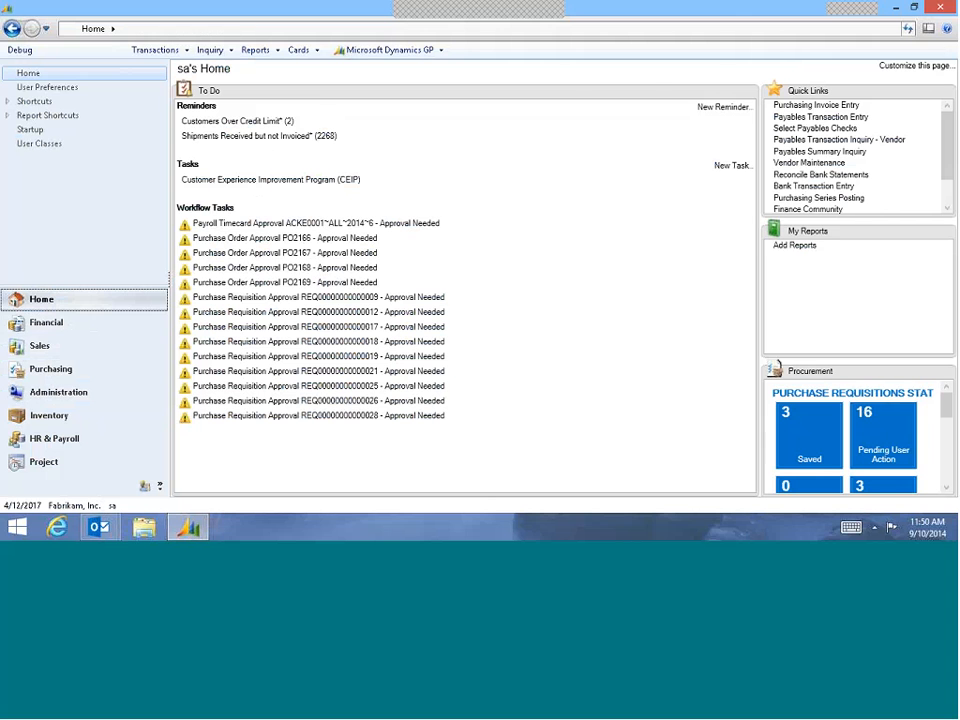
left_click(50, 89)
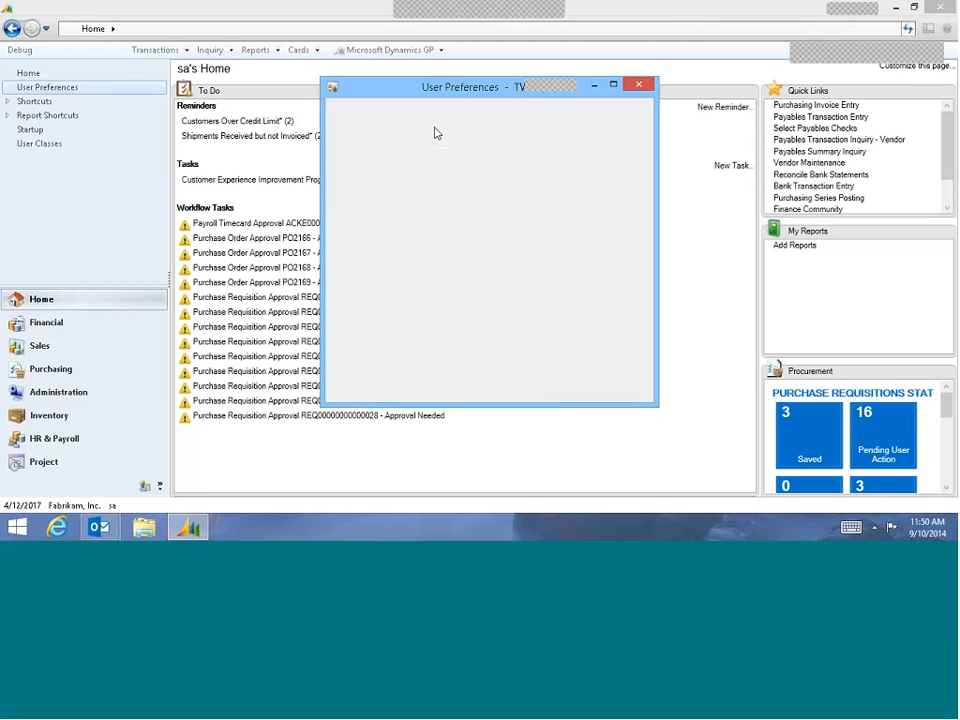
left_click_drag(489, 90, 385, 89)
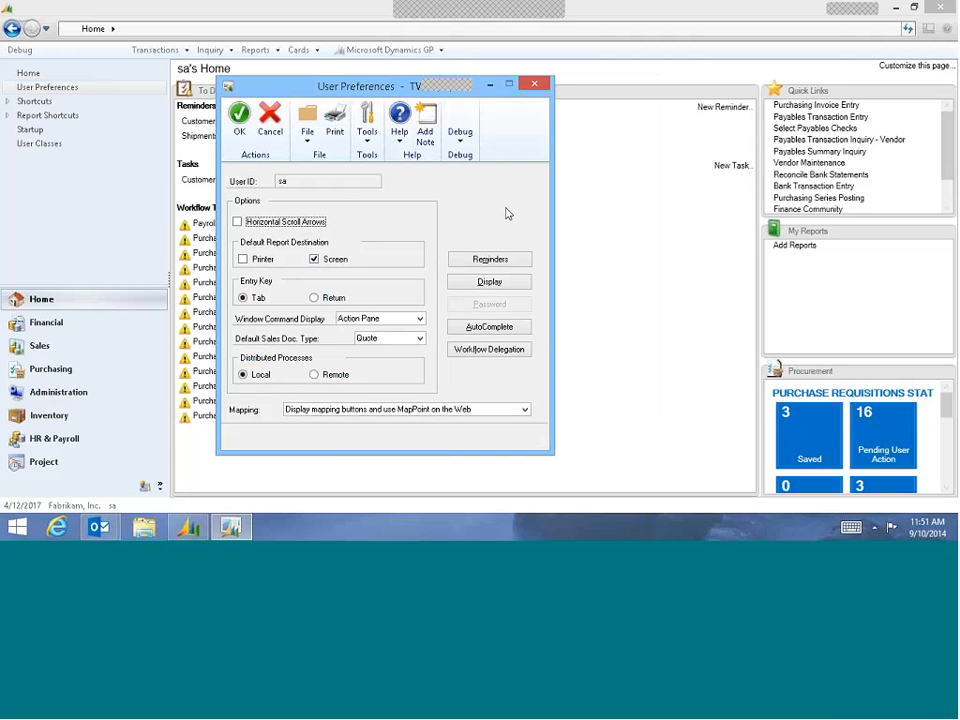
left_click(490, 348)
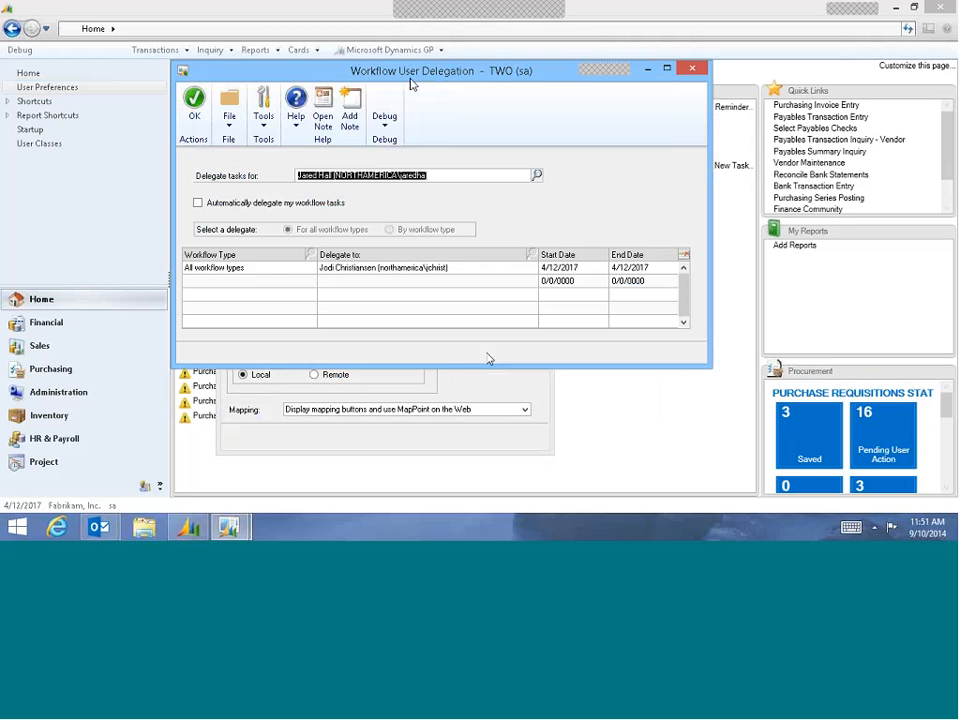
left_click_drag(514, 91, 452, 75)
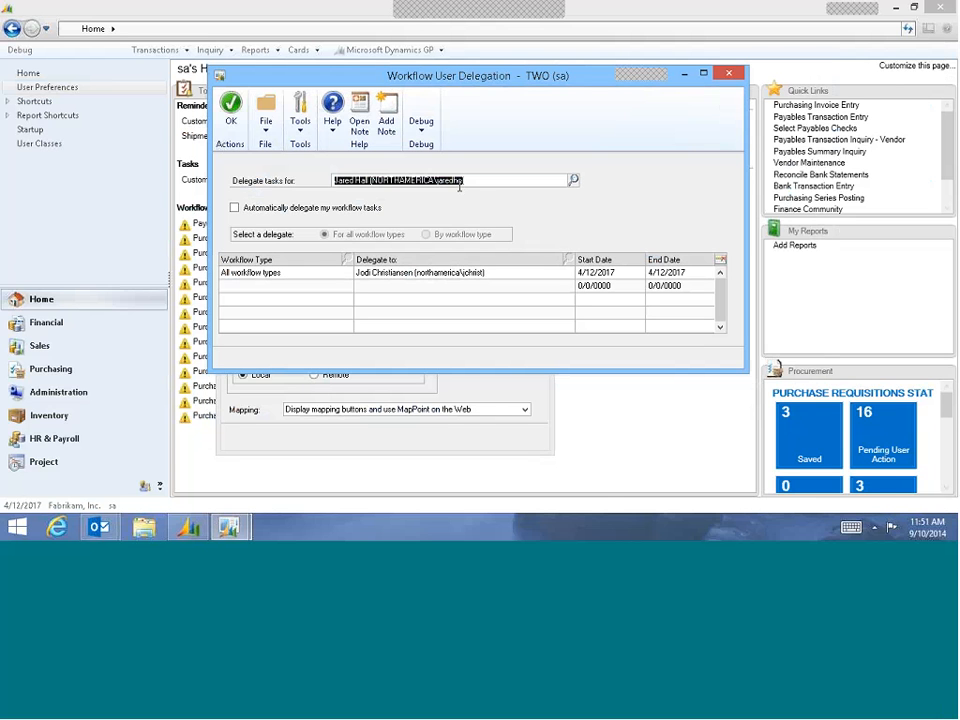
left_click_drag(463, 180, 332, 180)
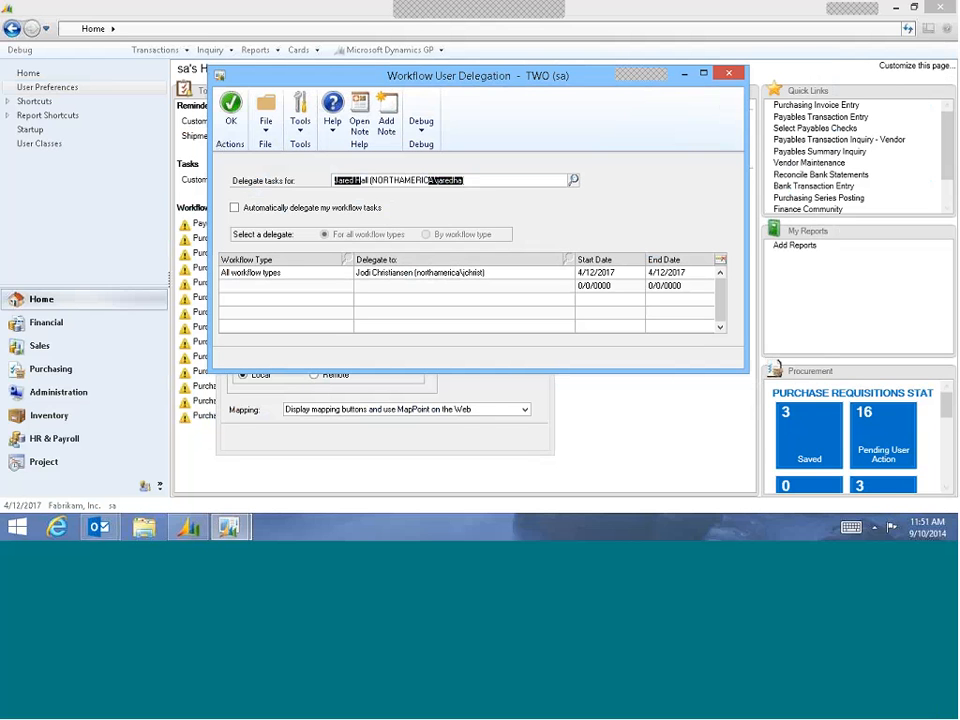
- Turn on automatic delegation of workflow tasks by workflow type and add a line for Purchase Order Approval
left_click(254, 210)
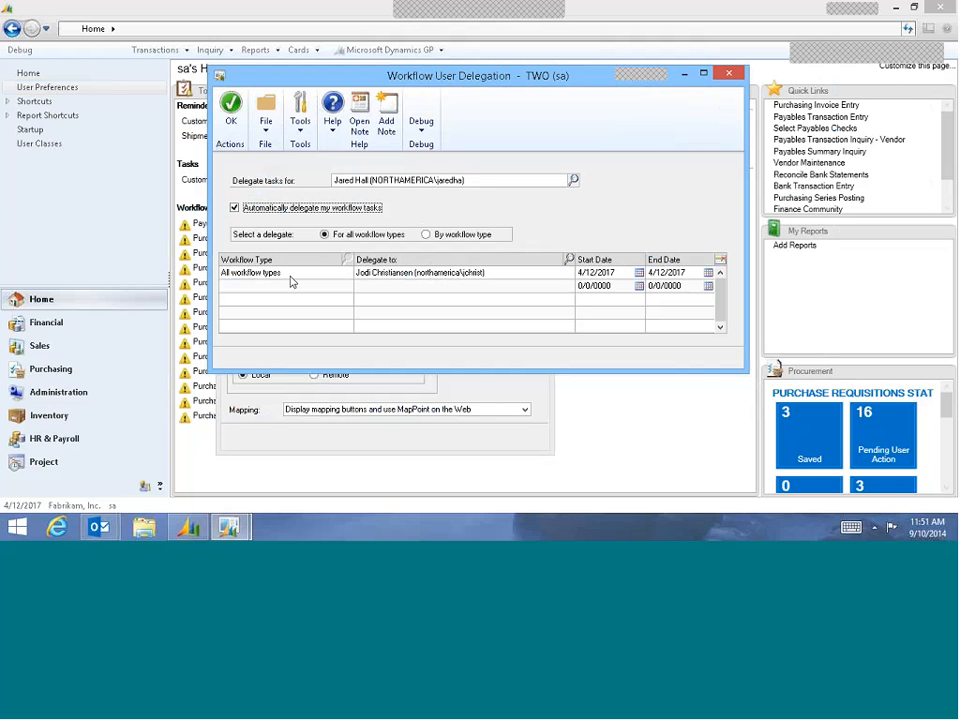
left_click(427, 235)
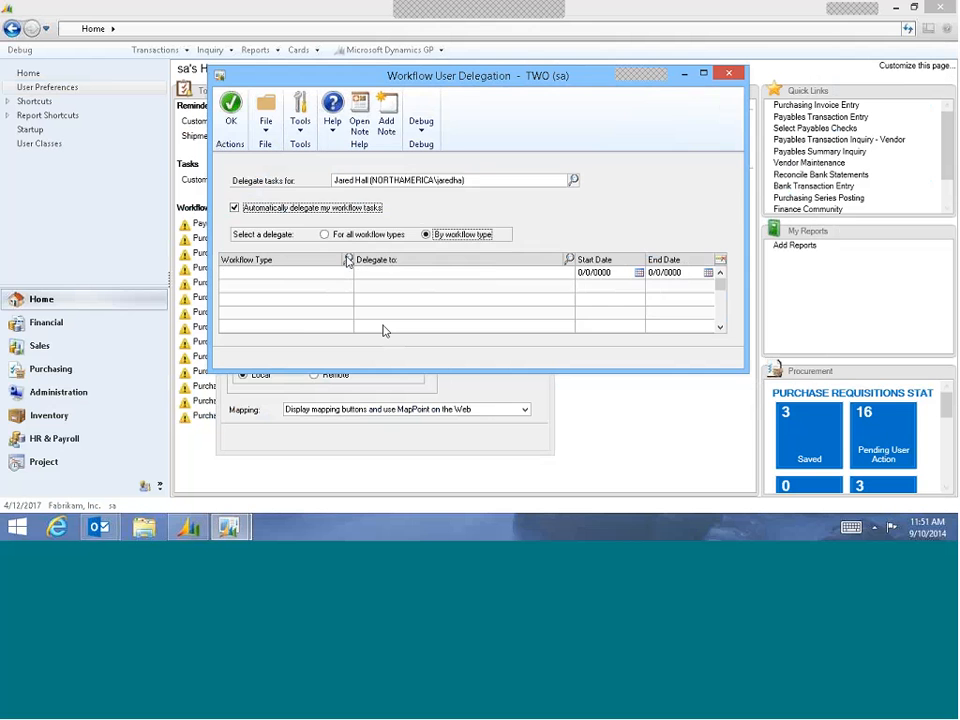
left_click(328, 330)
left_click(203, 237)
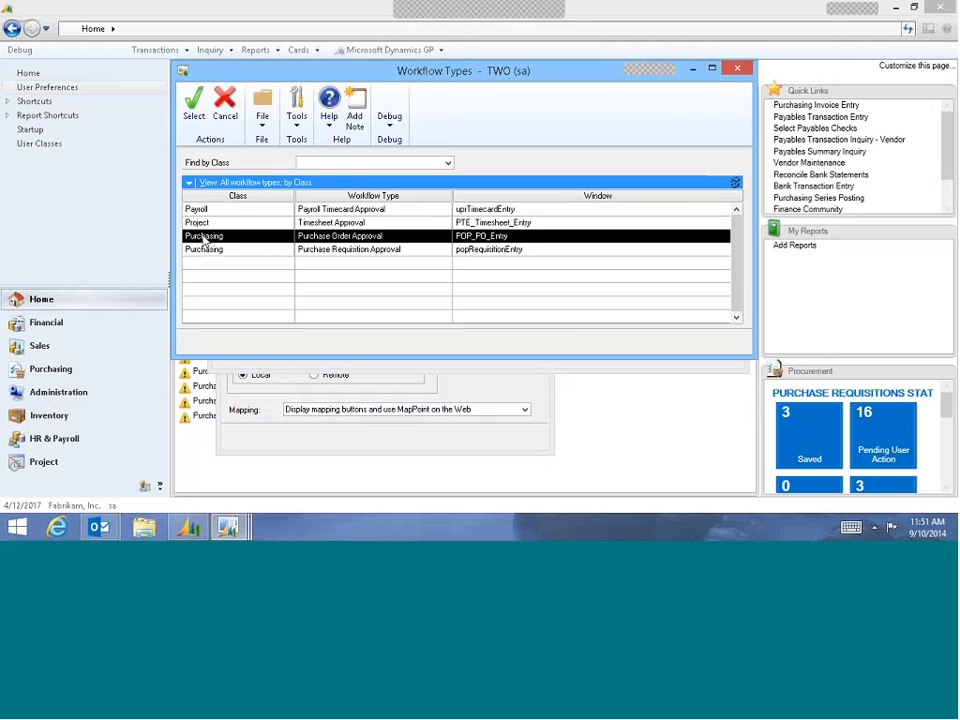
double_click(203, 237)
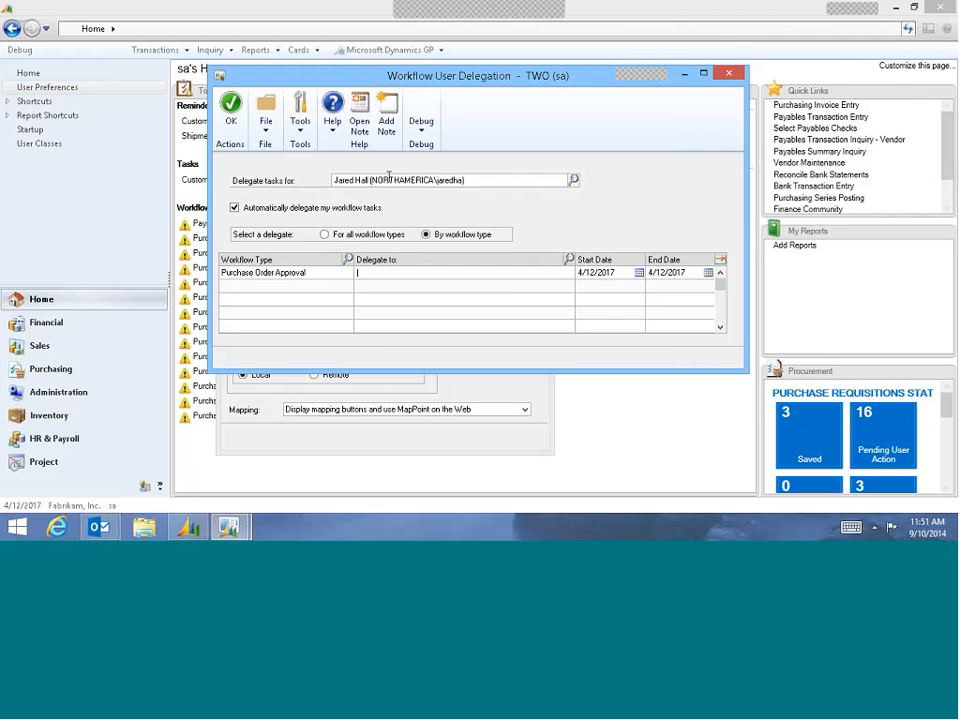
- Assign the delegate's user account to the Purchase Order Approval delegation line
left_click(480, 182)
left_click(473, 306)
left_click(233, 211)
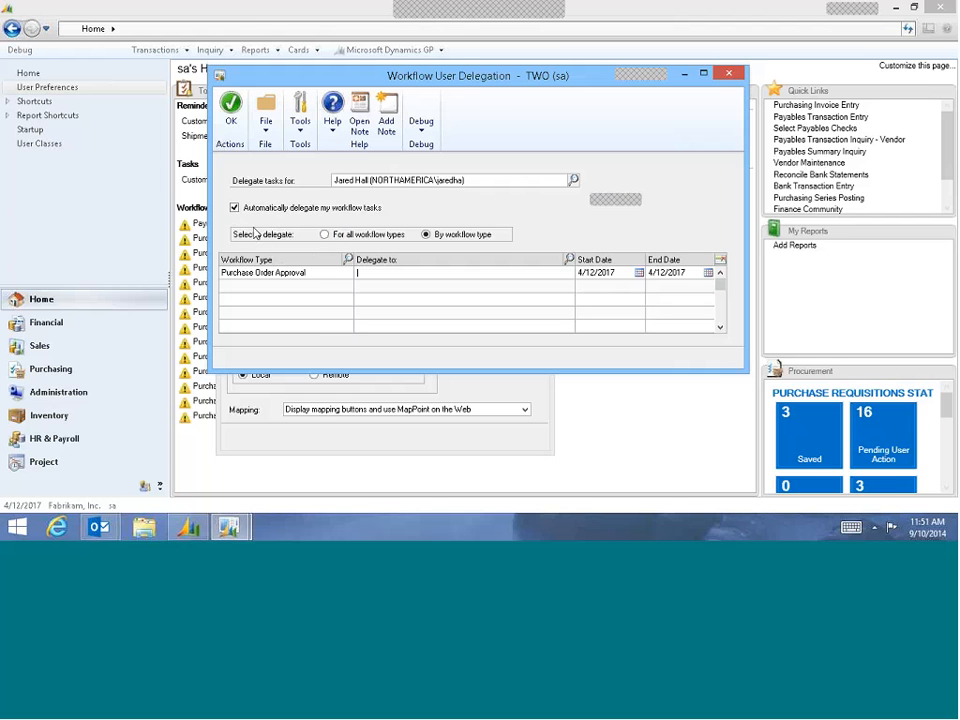
left_click(473, 309)
key("Return")
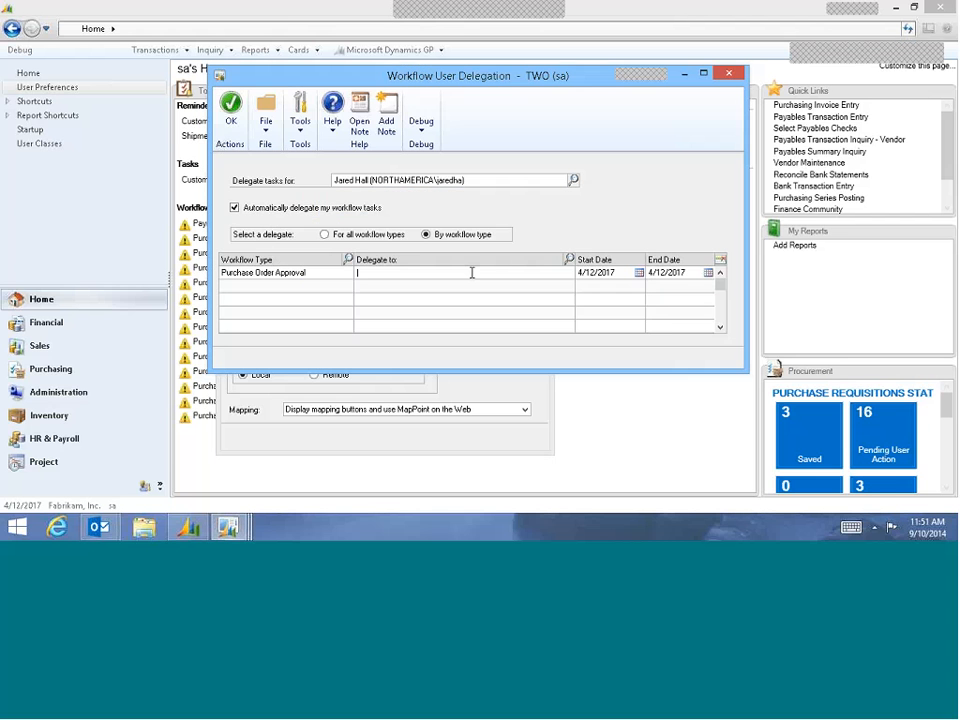
type("th")
key("BackSpace")
key("BackSpace")
type("gpwfsara")
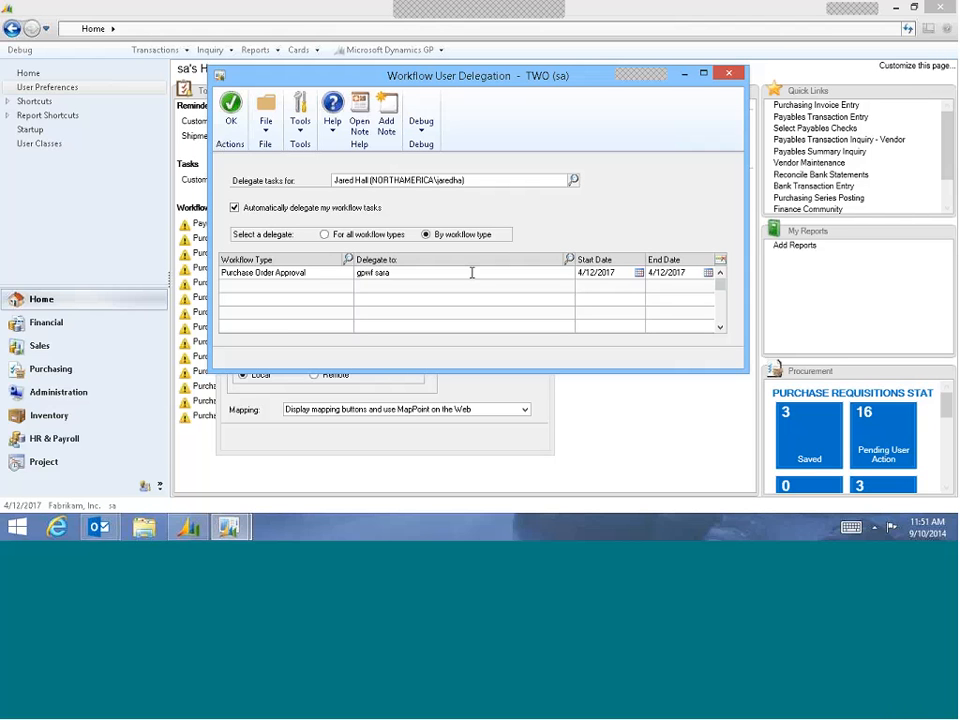
key("Tab")
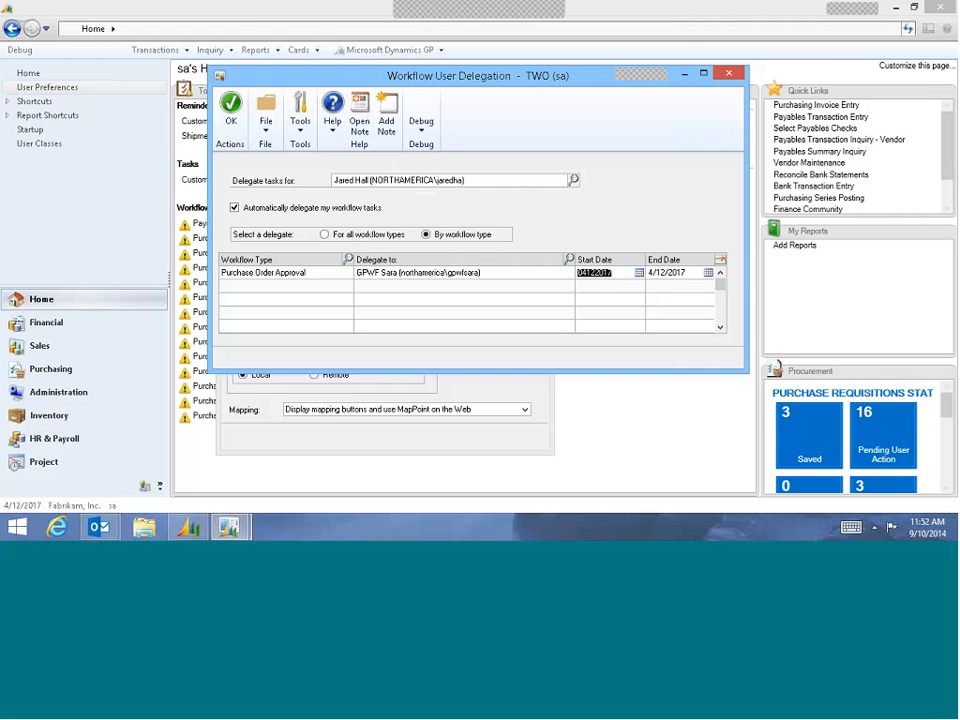
left_click(370, 272)
key("Tab")
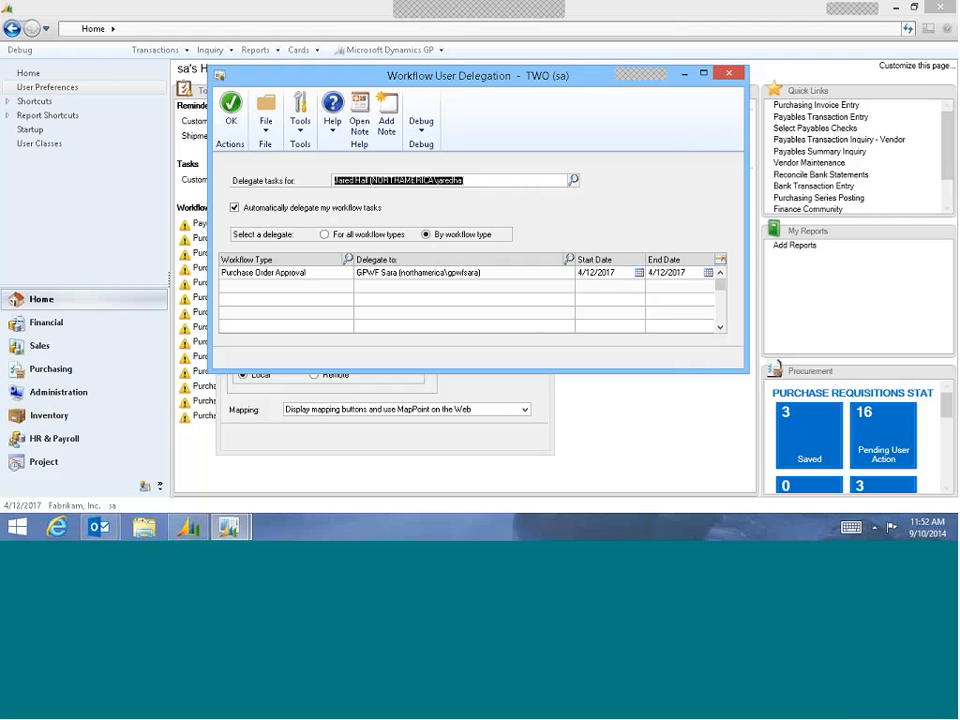
- Save the delegation changes while switching to another user's delegation settings, and close the Workflow User Delegation and User Preferences windows
type("gpwf sara")
key("Tab")
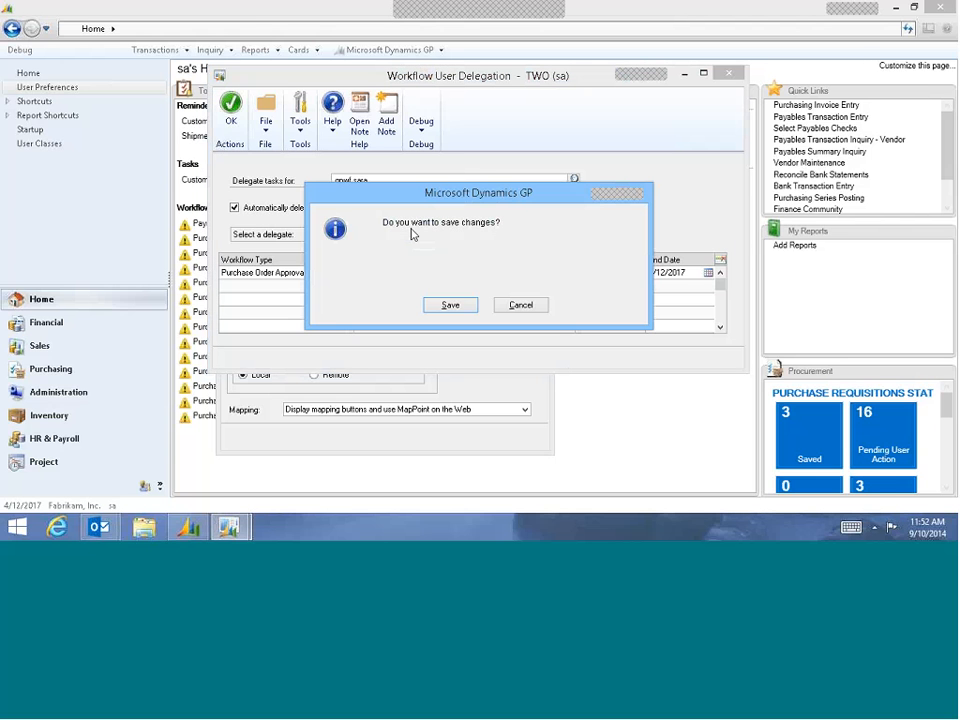
left_click(466, 306)
left_click(290, 208)
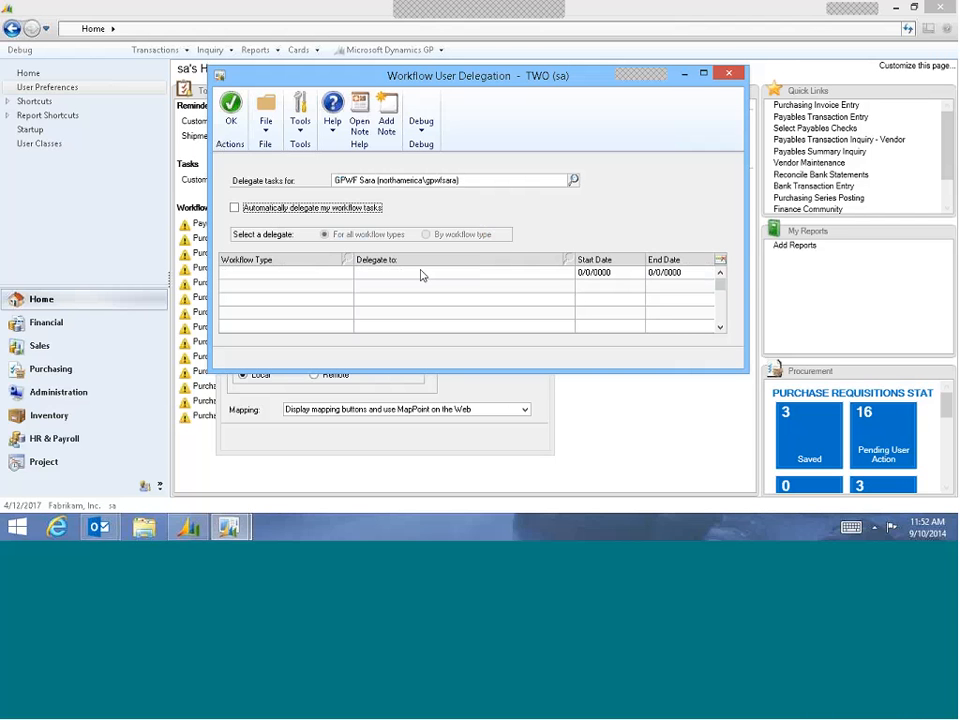
left_click(480, 182)
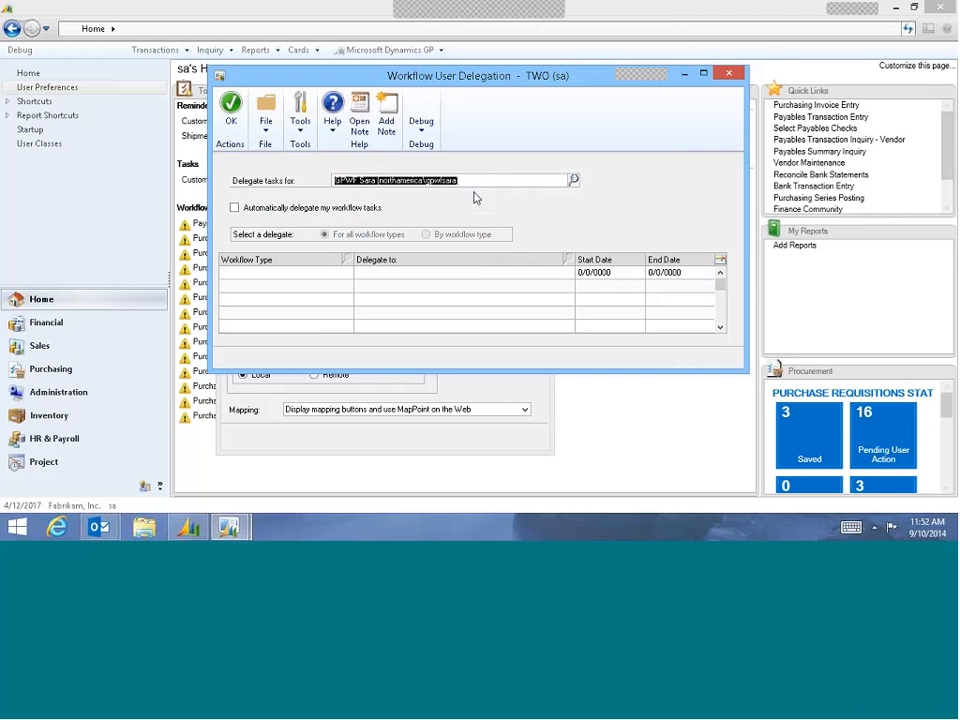
left_click(233, 112)
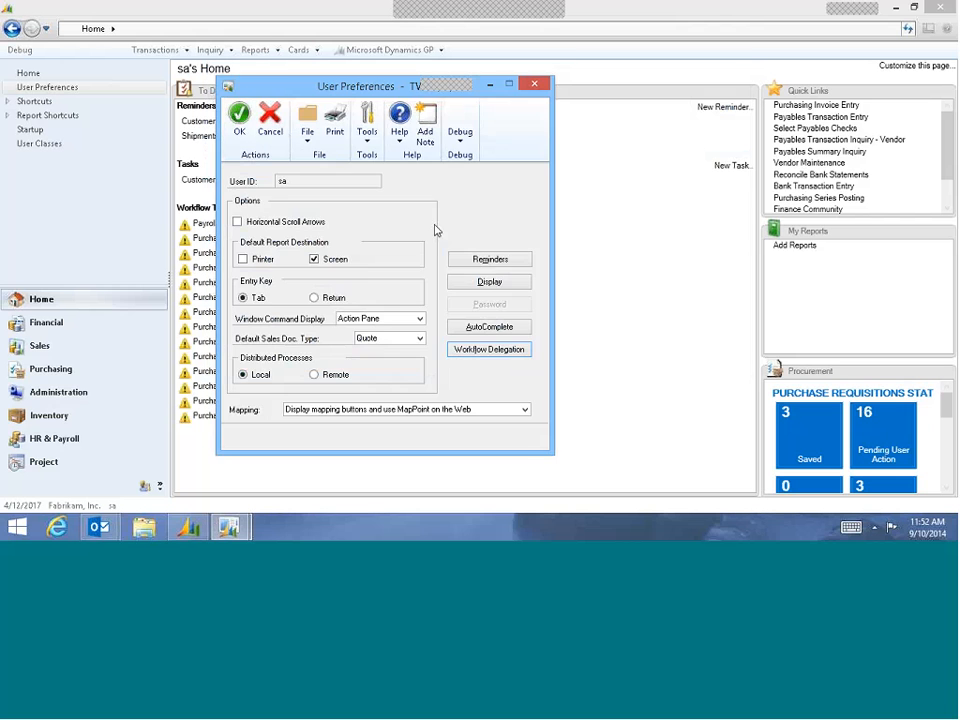
left_click(240, 118)
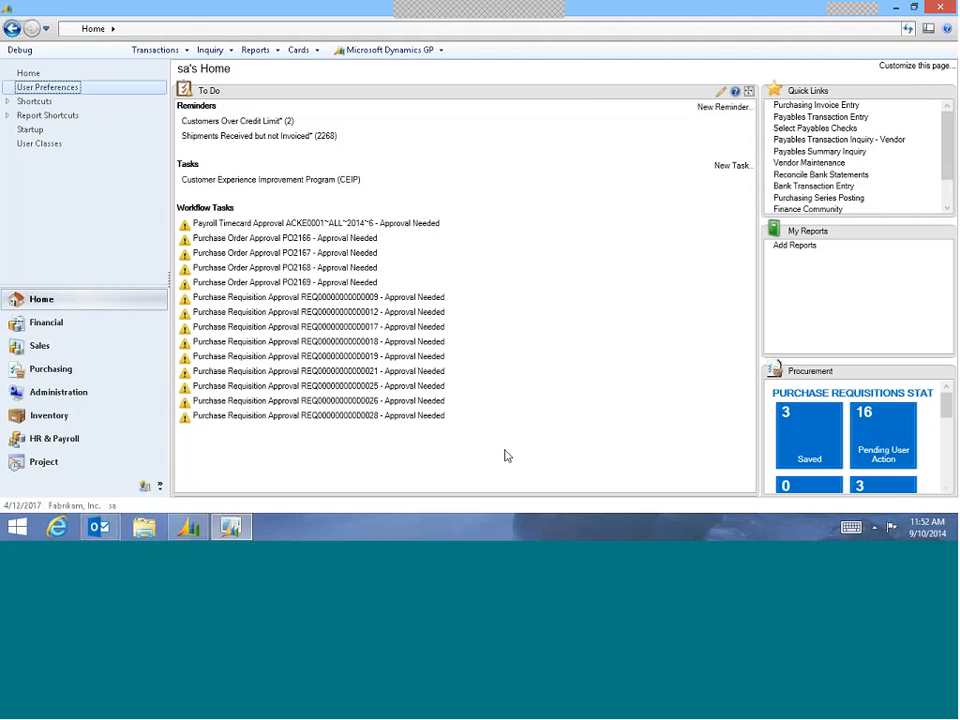
- Open the completed-action notification settings of the Requisition 4 workflow under Purchase Requisition Approval in Workflow Maintenance
left_click(71, 392)
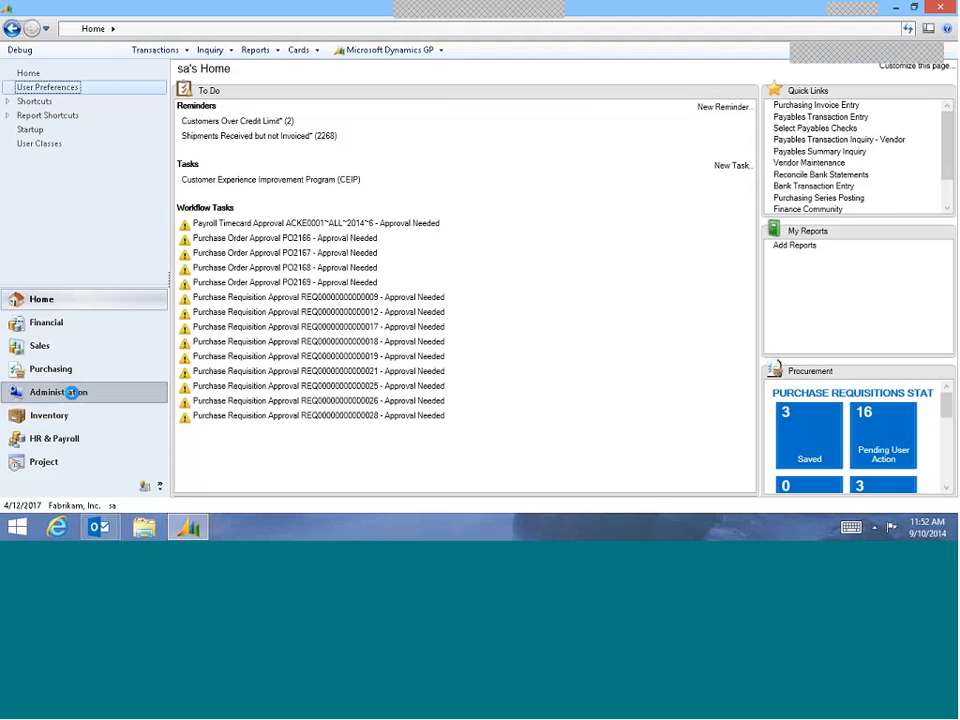
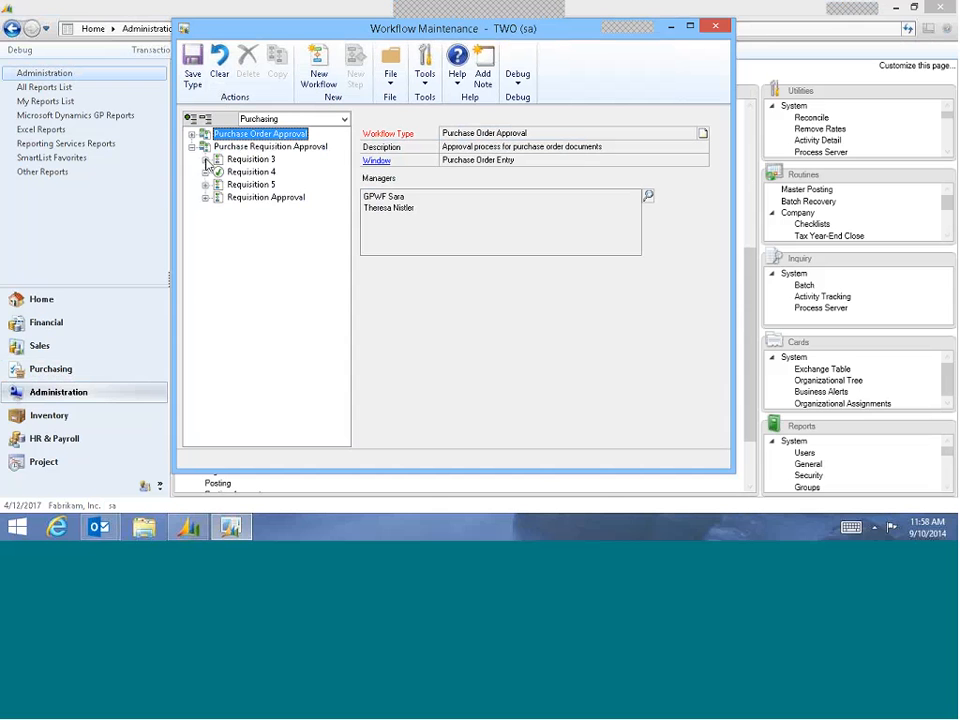
left_click(205, 159)
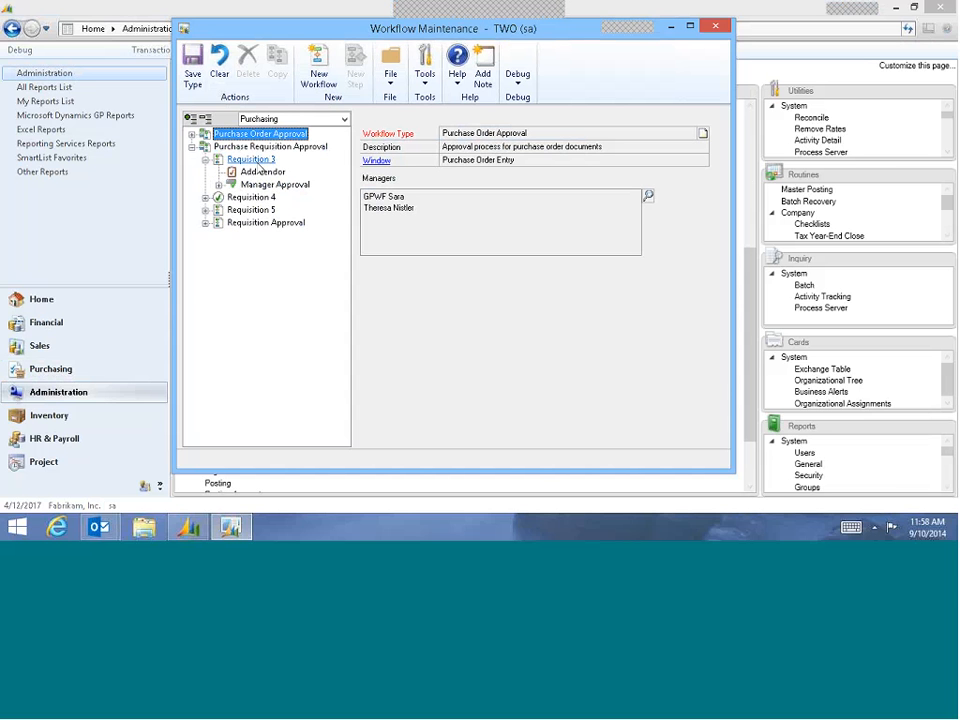
left_click(250, 198)
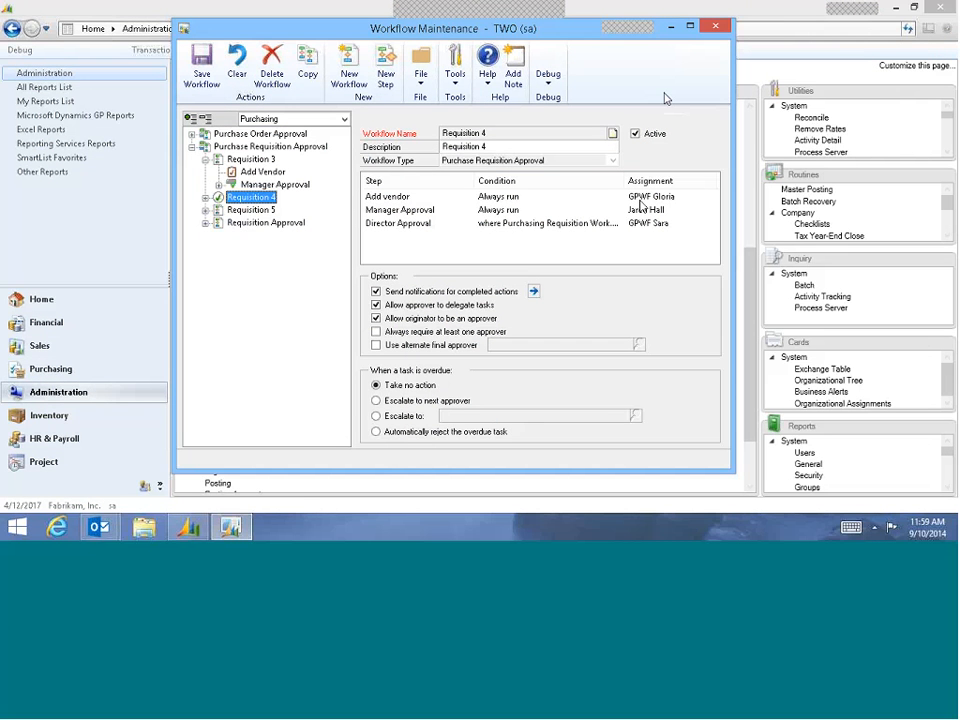
left_click(532, 290)
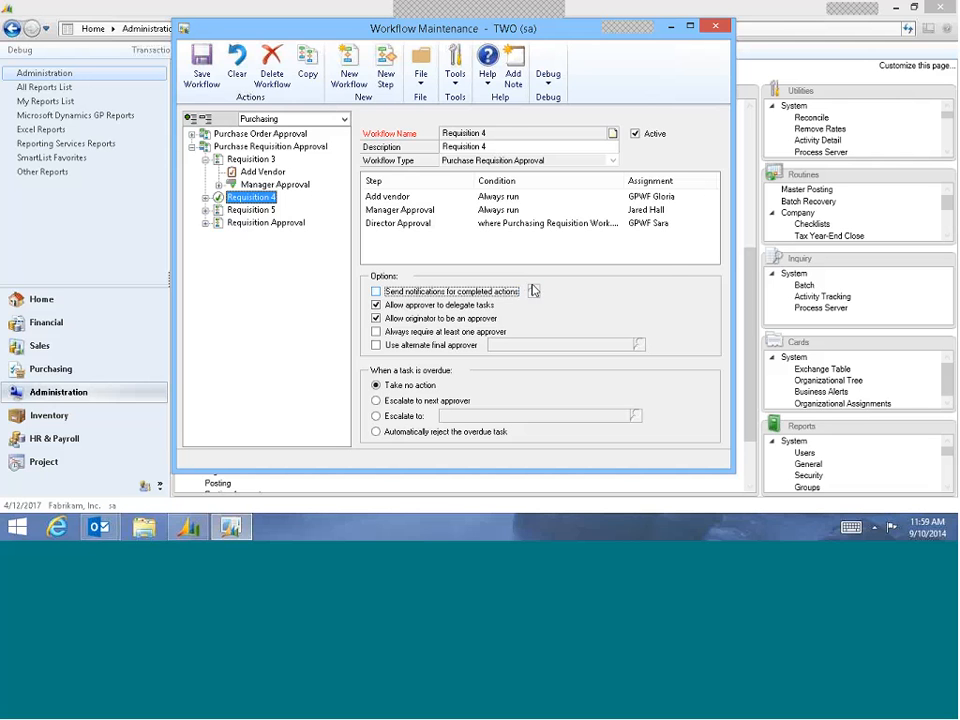
left_click(533, 290)
left_click(533, 290)
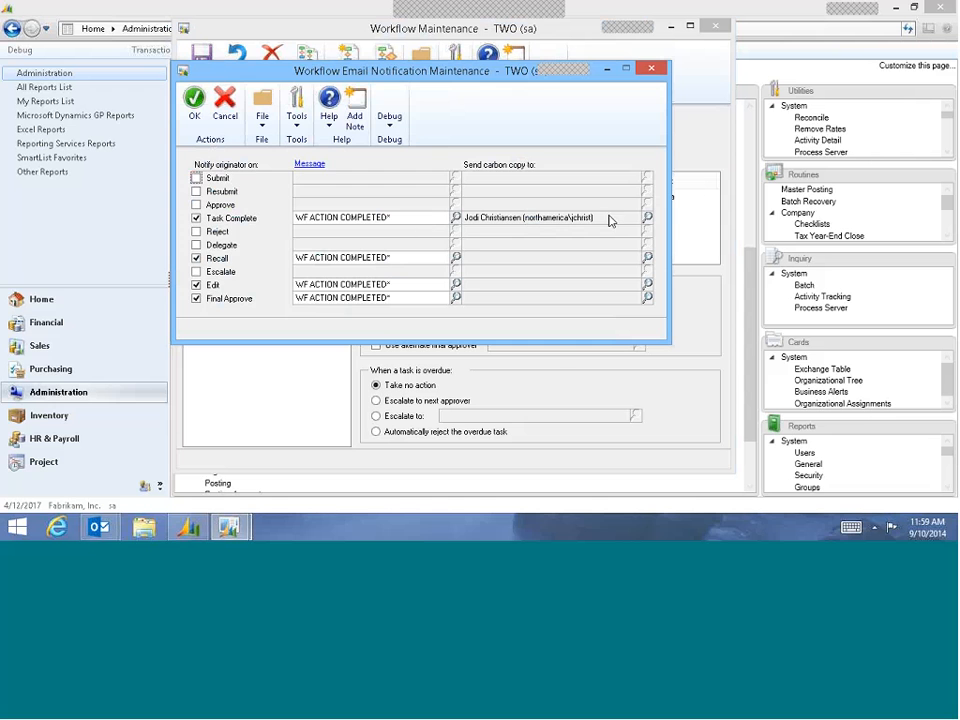
- Add a second user to the carbon copy recipients of the Task Complete notification and save the Requisition 4 workflow
left_click(647, 217)
left_click(334, 168)
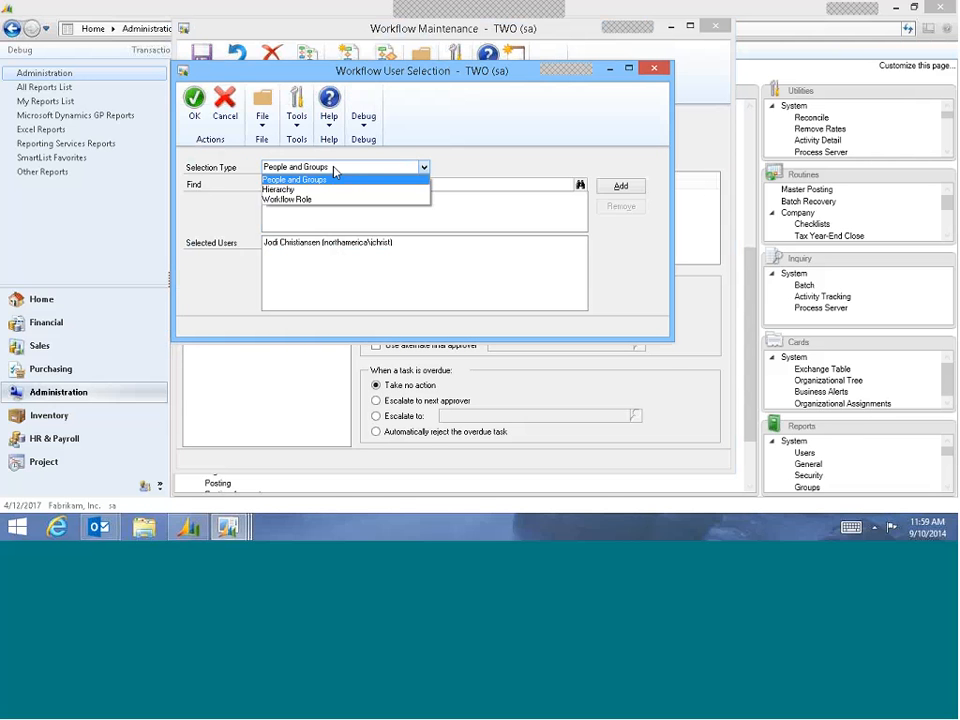
left_click(360, 181)
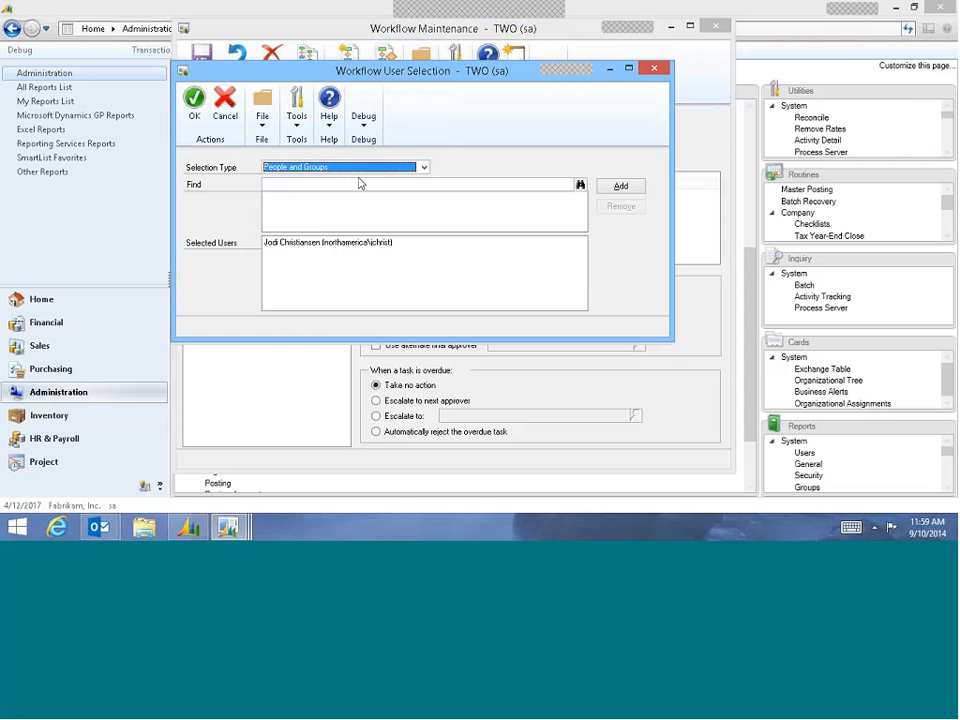
left_click(361, 184)
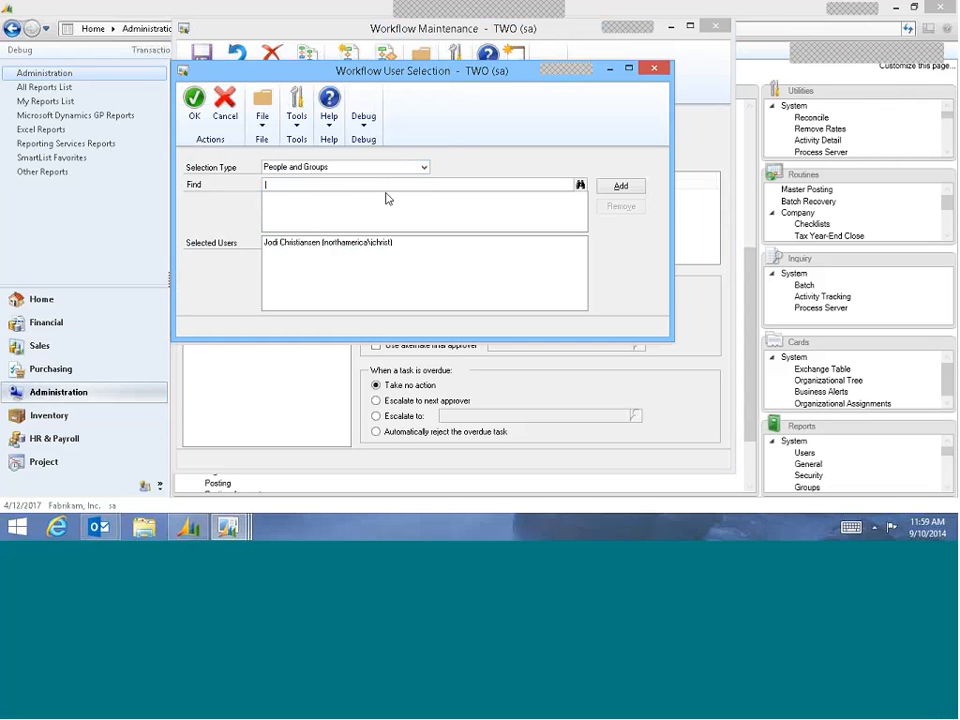
type("jaredha")
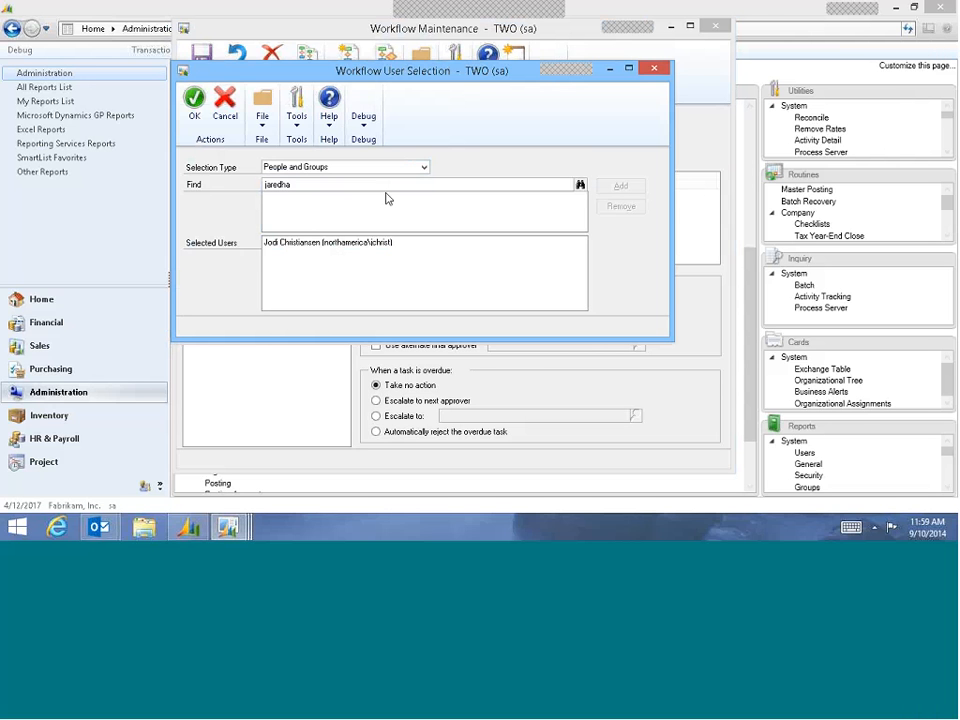
left_click(620, 187)
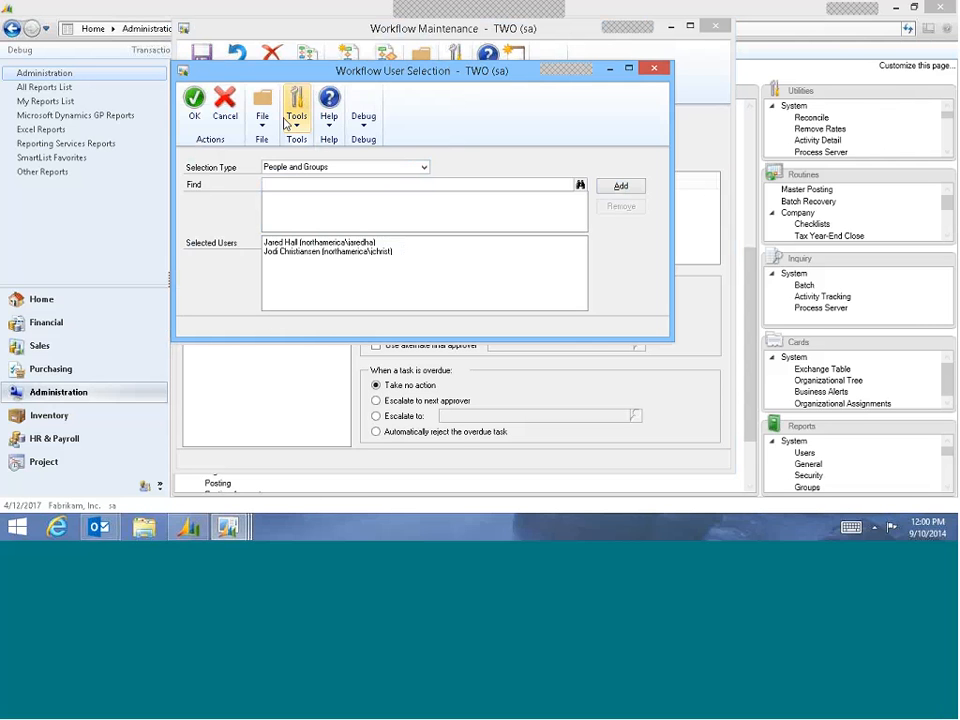
left_click(194, 105)
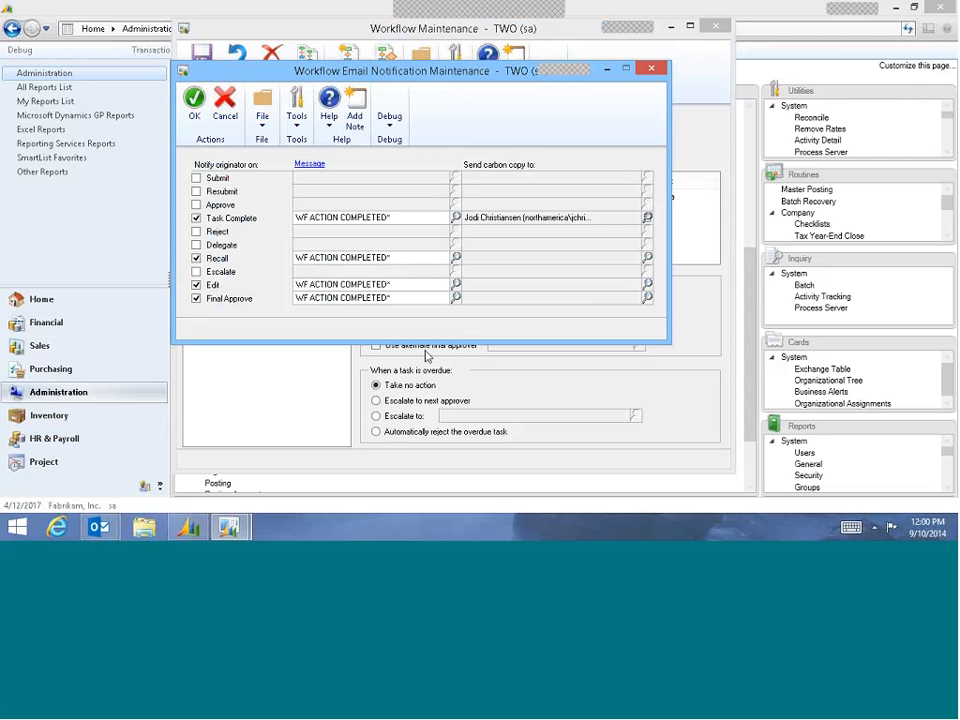
left_click(194, 108)
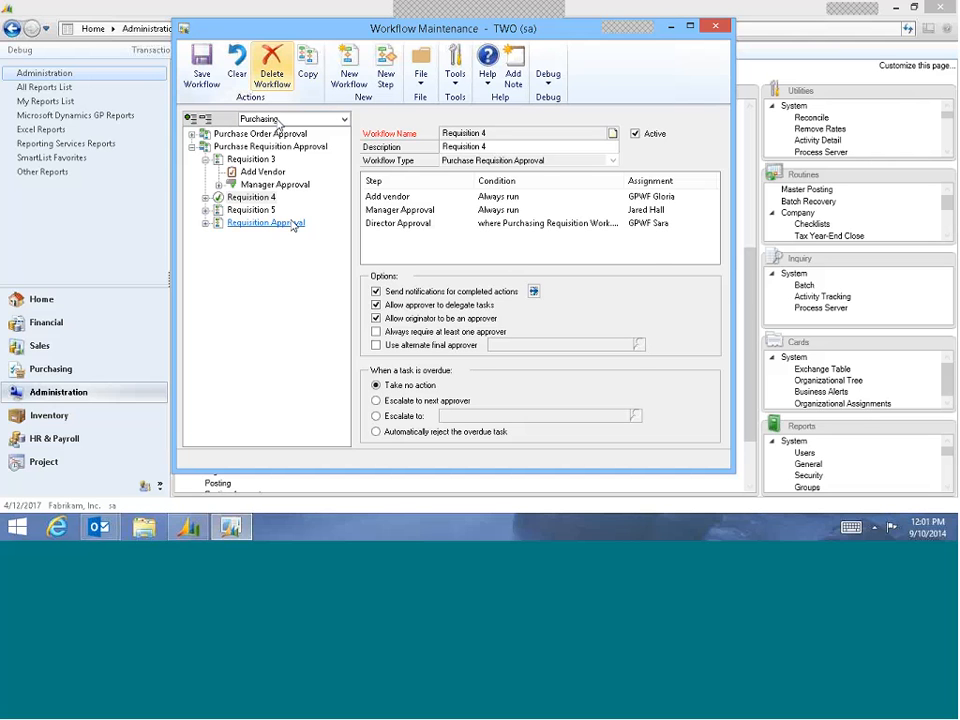
left_click(251, 160)
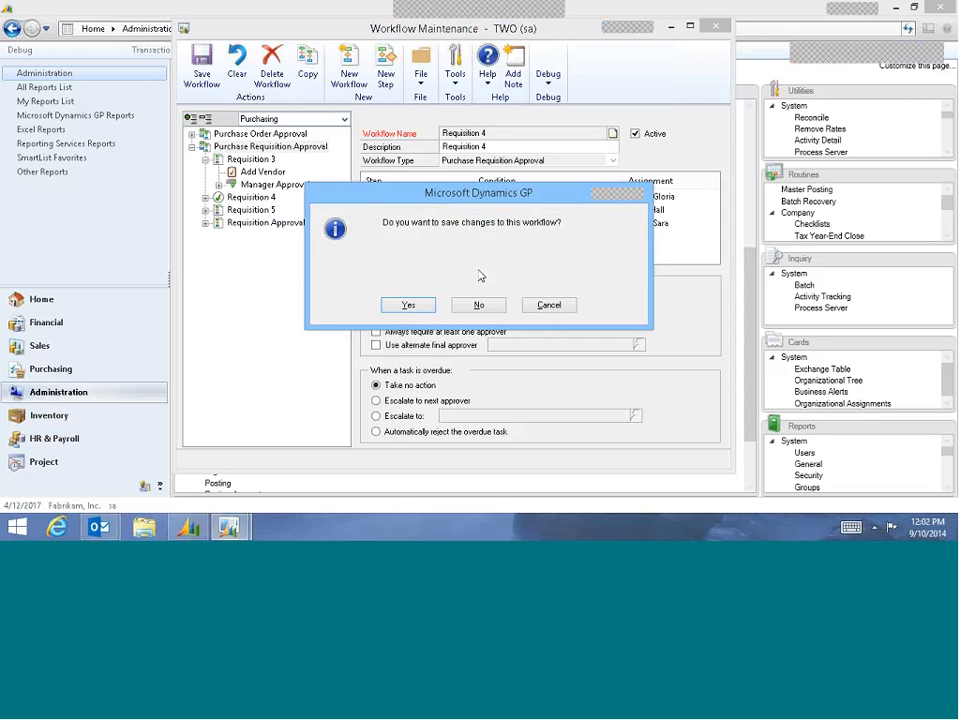
left_click(407, 304)
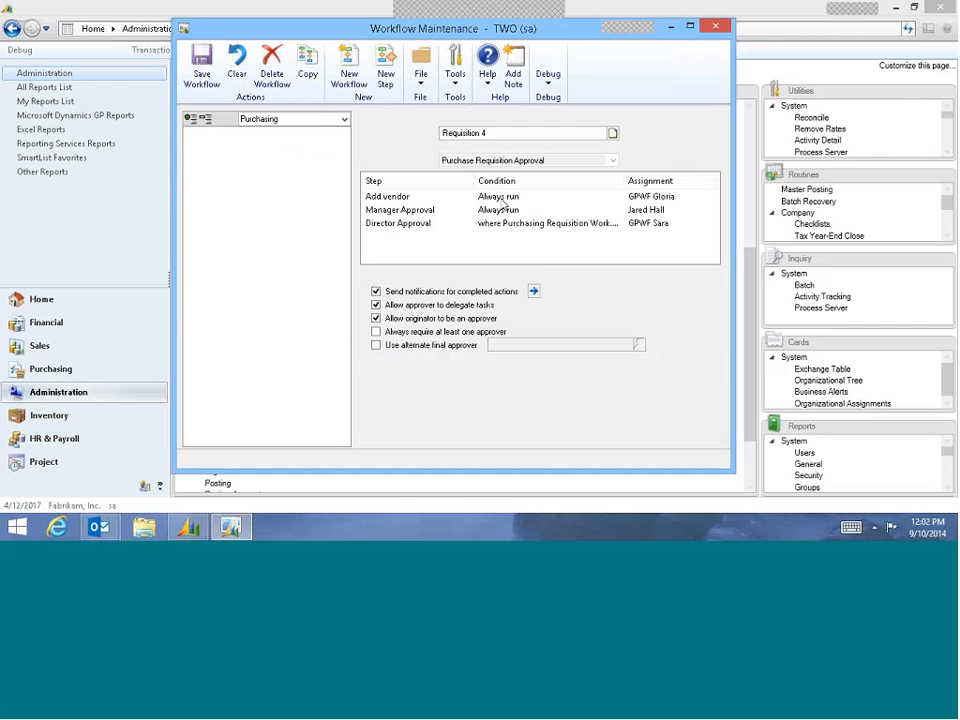
- Try to add the Purchase Order Group for GP Workflow to the managers of the Purchase Requisition Approval workflow type
left_click(241, 148)
left_click(645, 194)
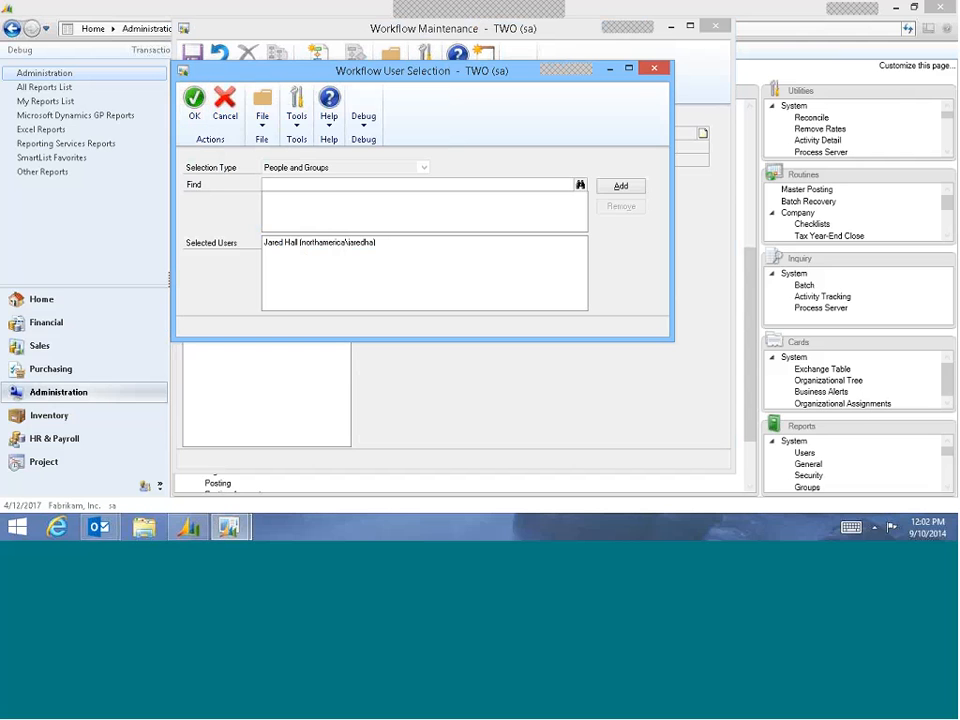
left_click(326, 182)
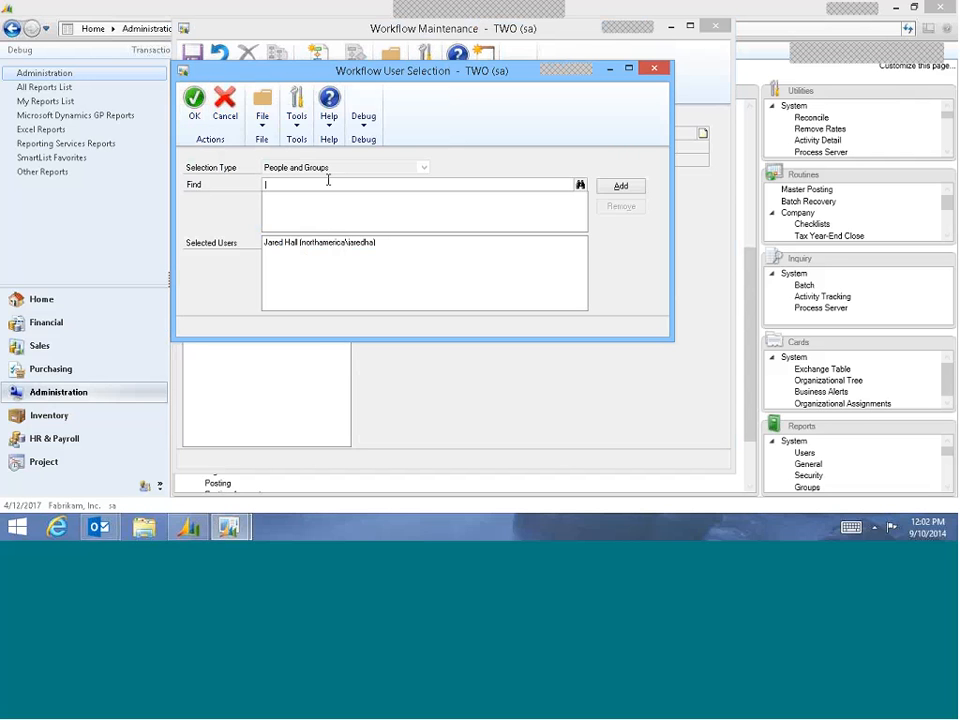
type("gpwf")
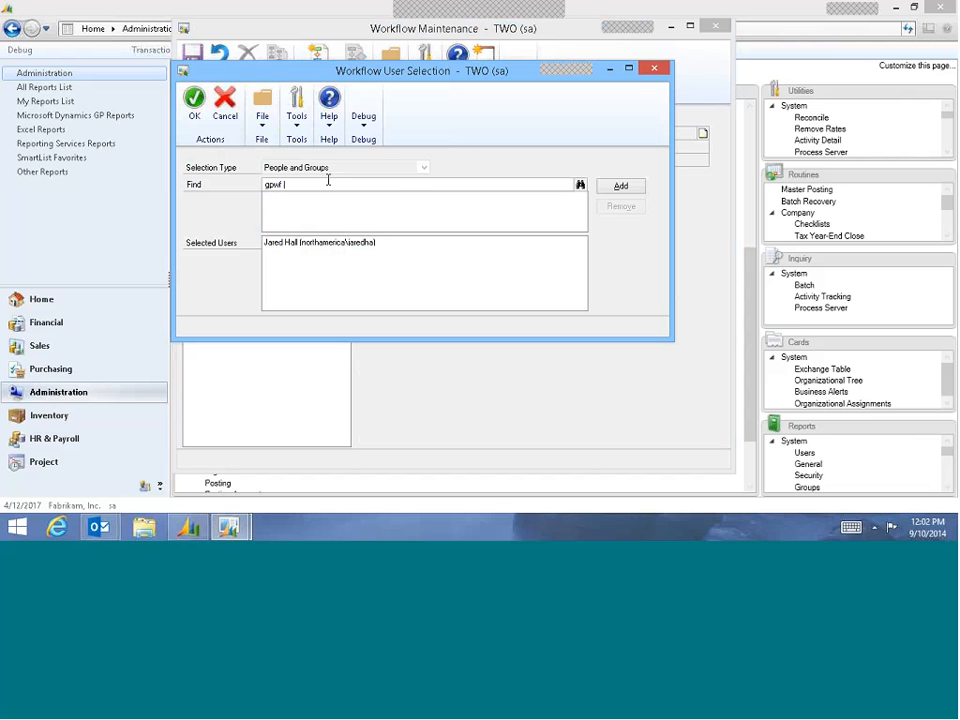
key("Tab")
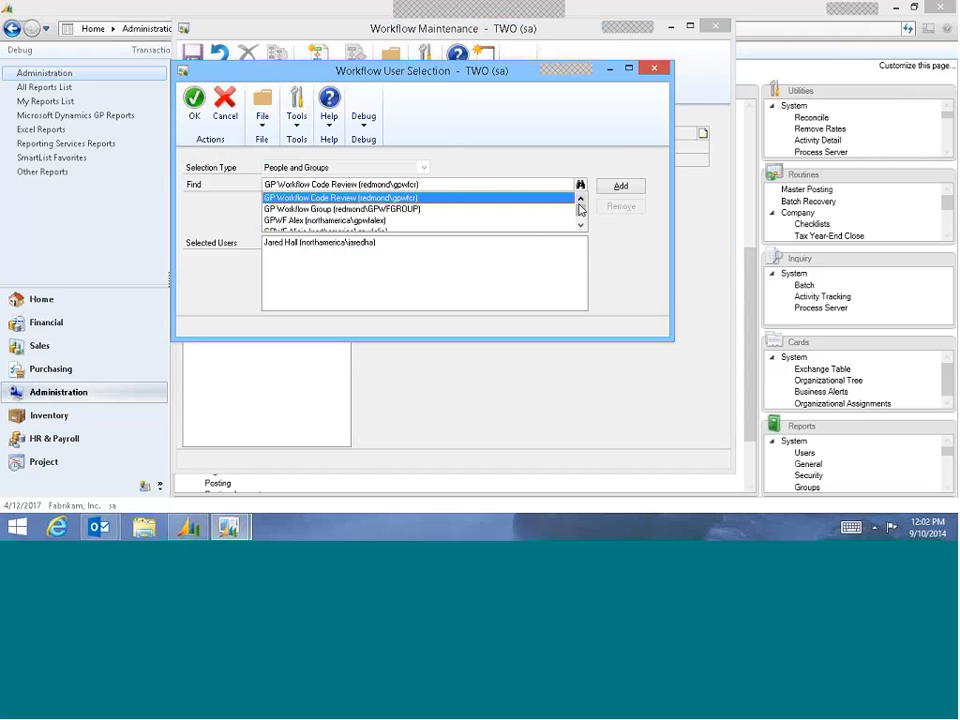
left_click_drag(581, 209, 580, 236)
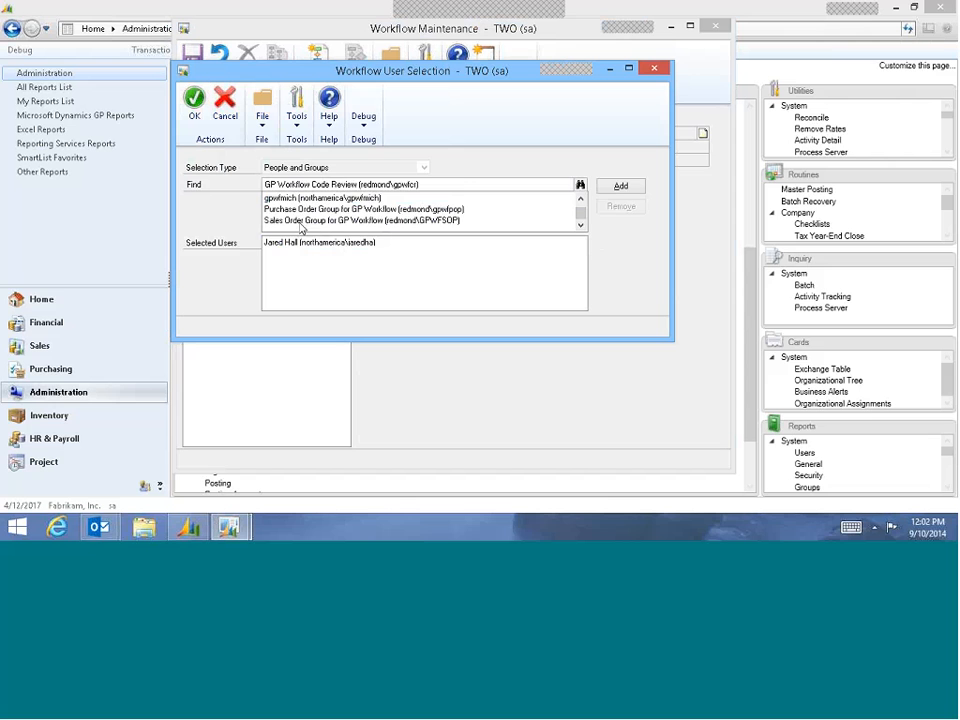
left_click(305, 209)
left_click(621, 188)
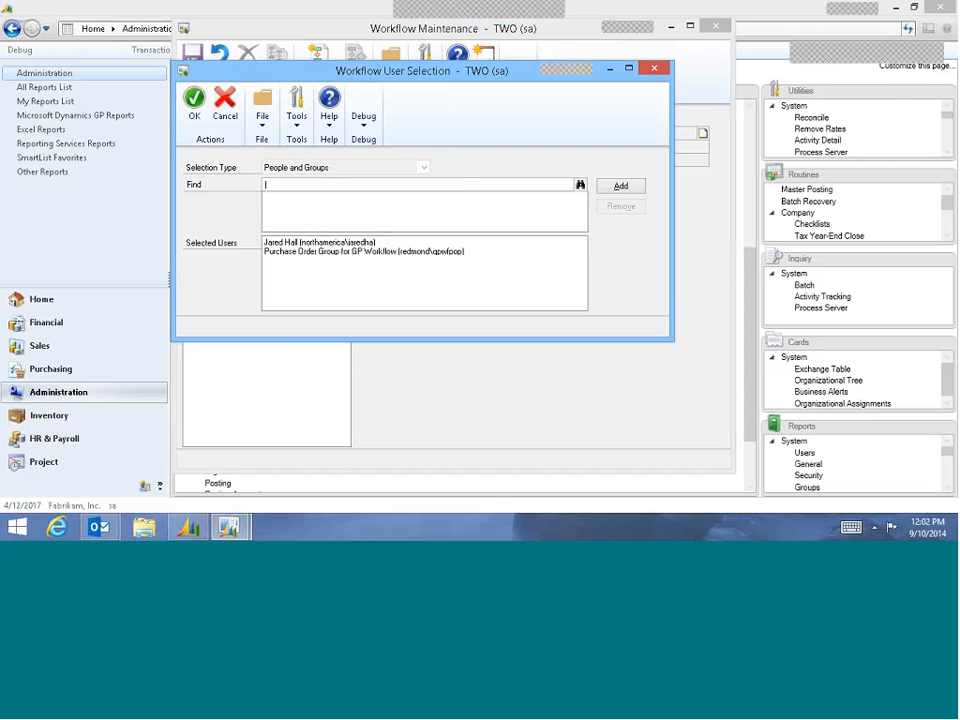
left_click(398, 251)
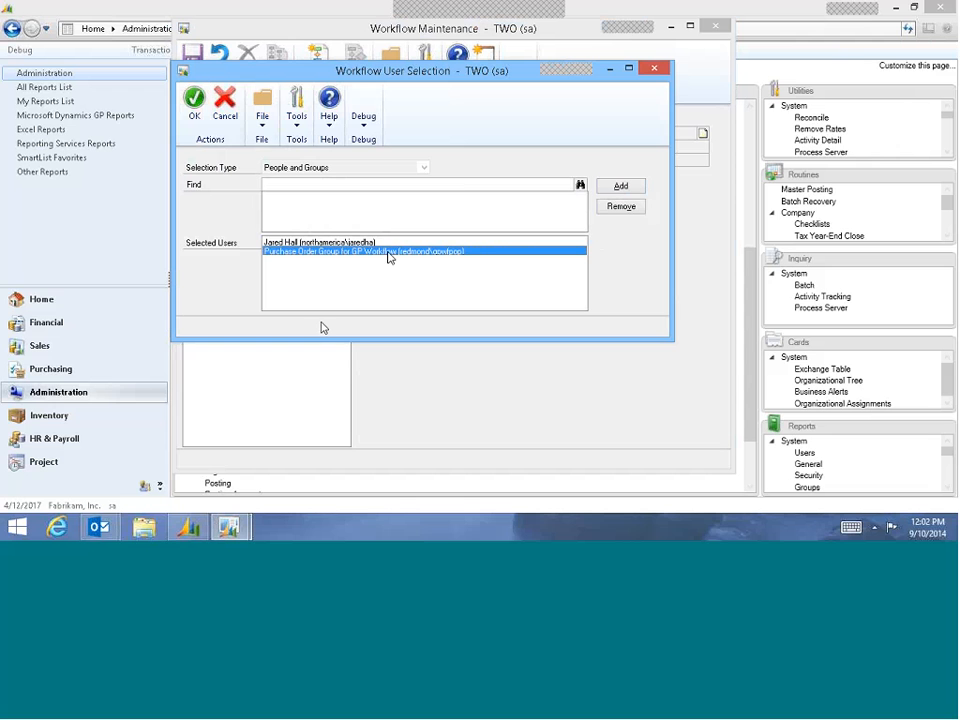
left_click(224, 106)
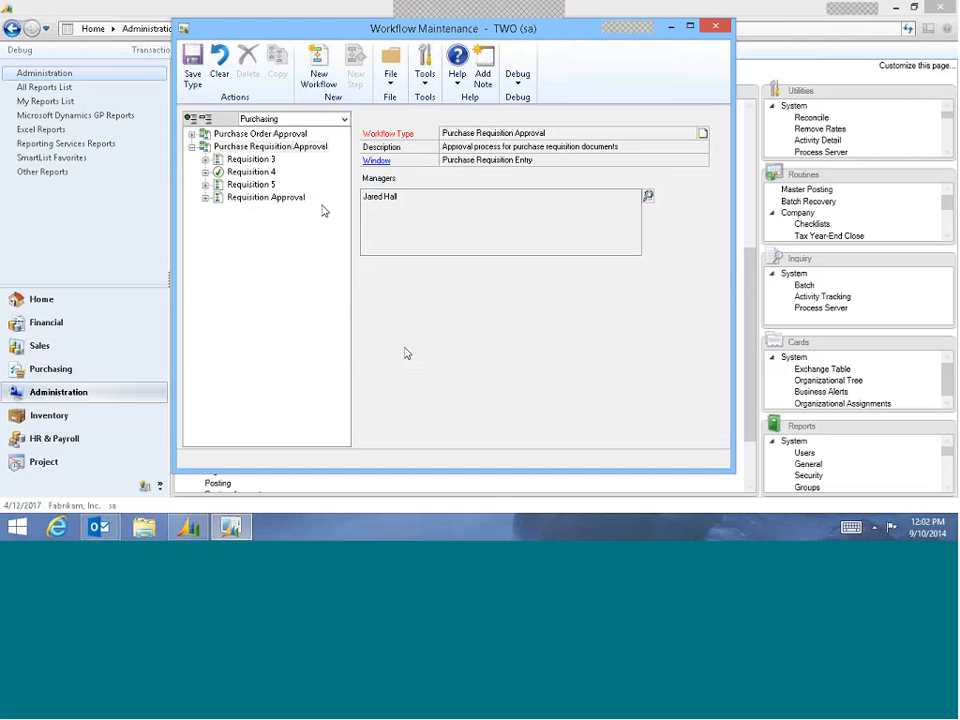
- Turn on the alternate final approver option for the Requisition 4 workflow
left_click(205, 172)
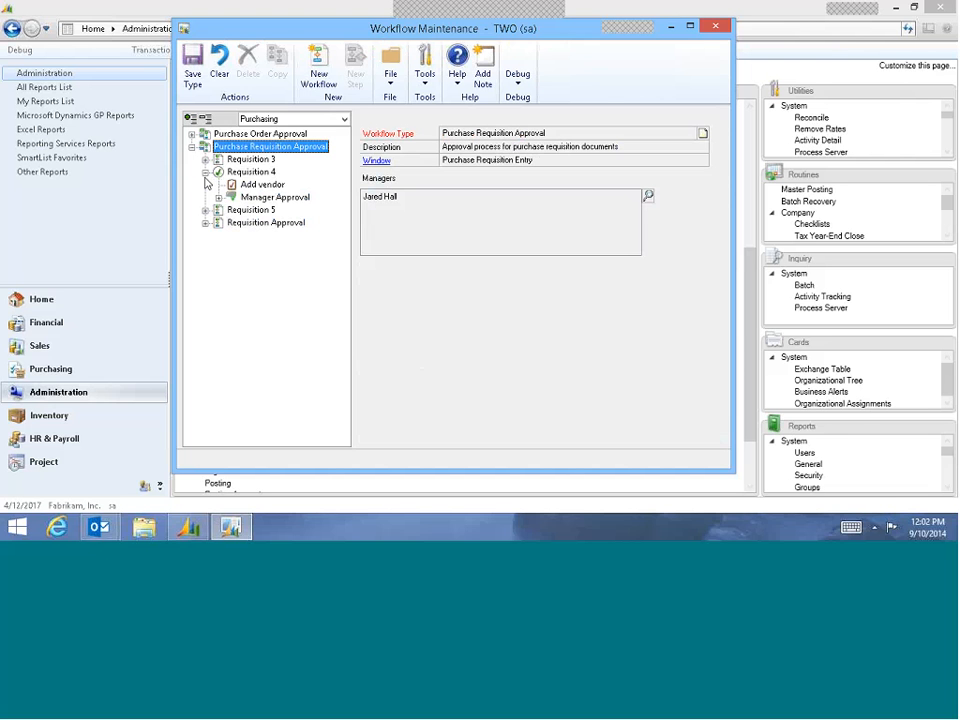
left_click(270, 199)
left_click(252, 173)
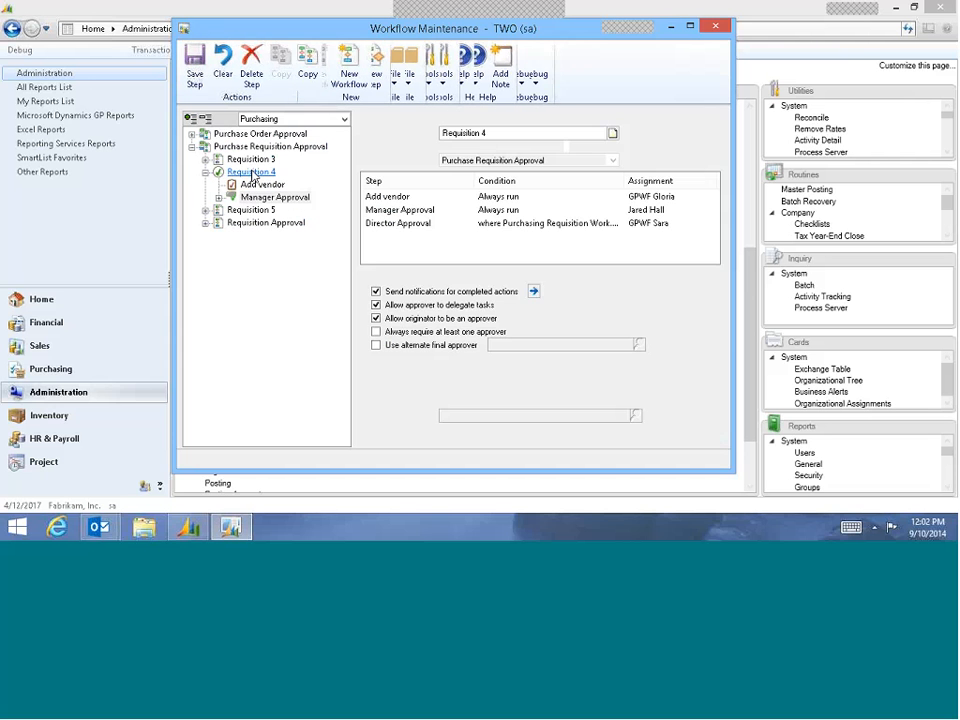
left_click(430, 345)
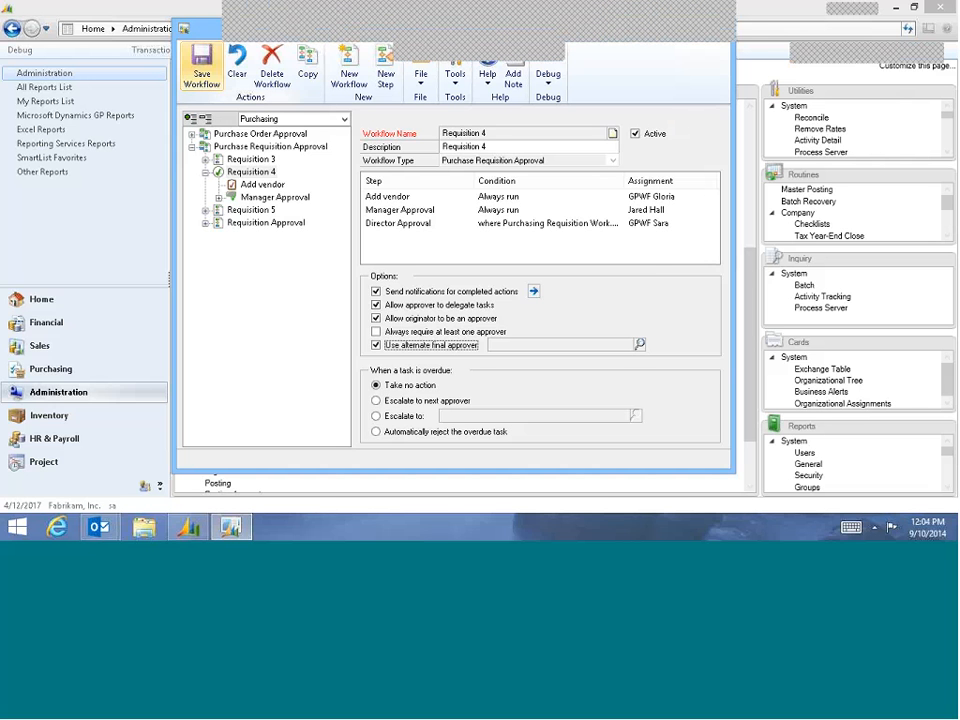
- Try to save Requisition 4 without naming an alternate final approver, clear the unsaved entries and close Workflow Maintenance
left_click(201, 68)
left_click(478, 305)
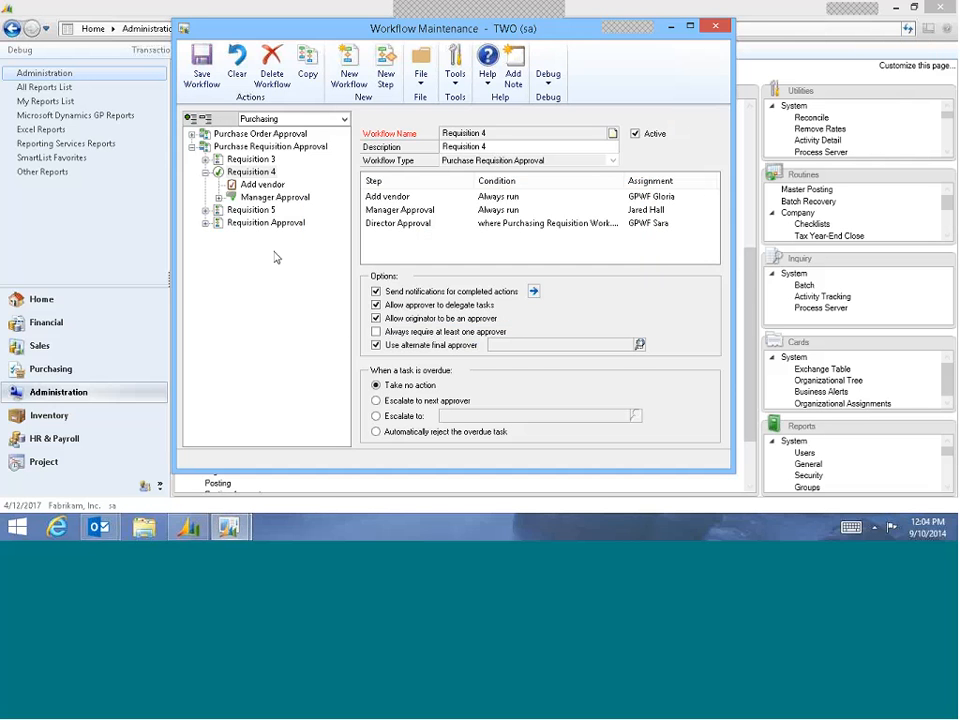
left_click(238, 76)
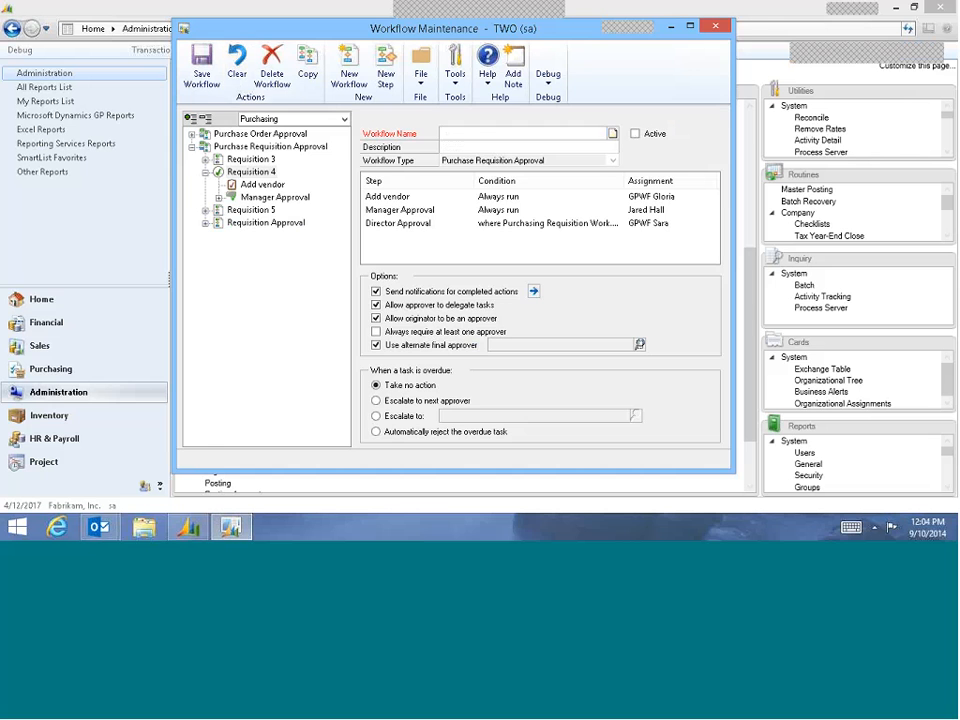
left_click(716, 27)
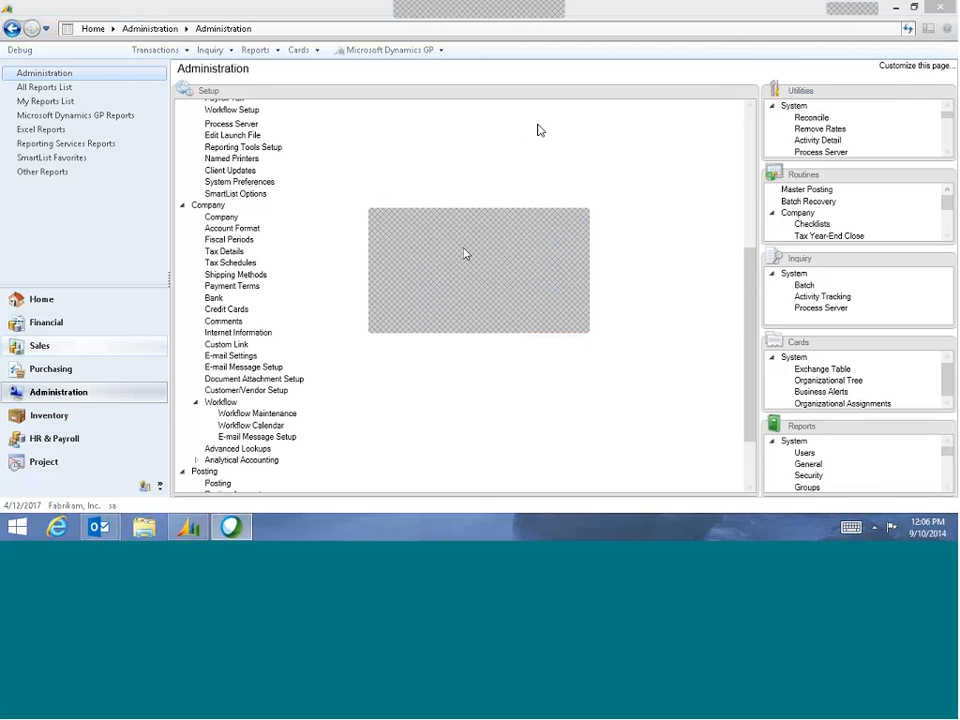
left_click_drag(480, 227, 598, 216)
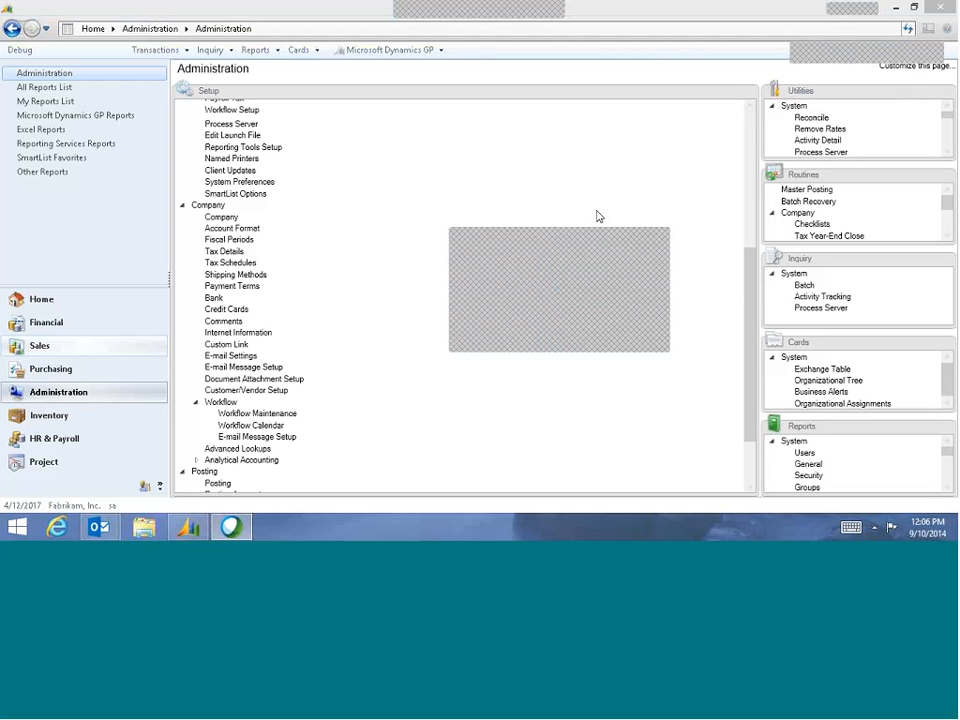
left_click_drag(551, 246, 528, 236)
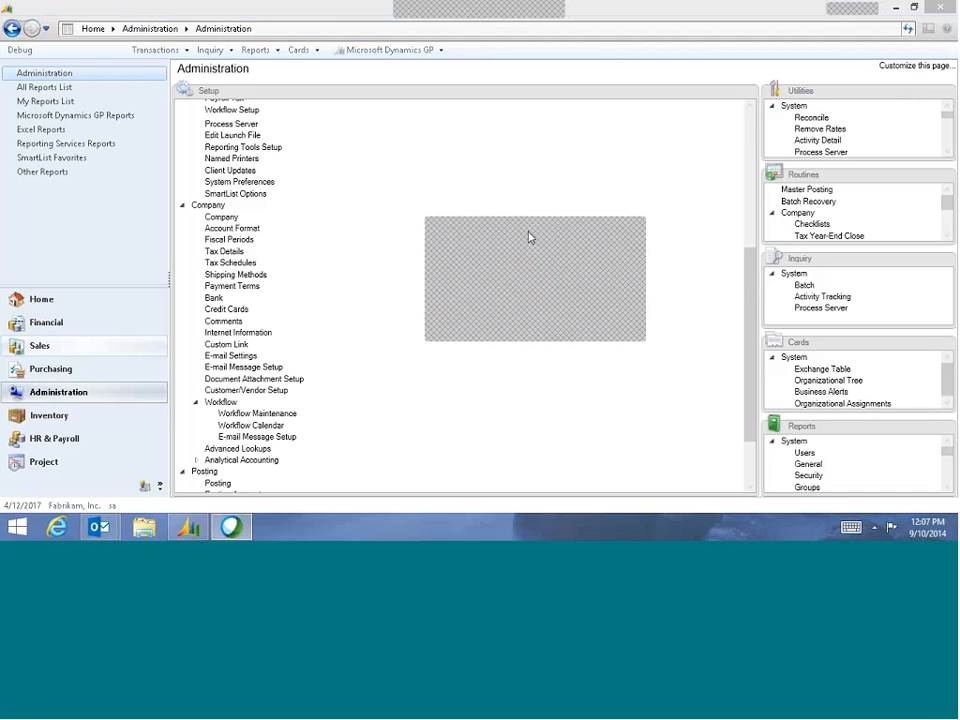
left_click_drag(528, 232, 503, 230)
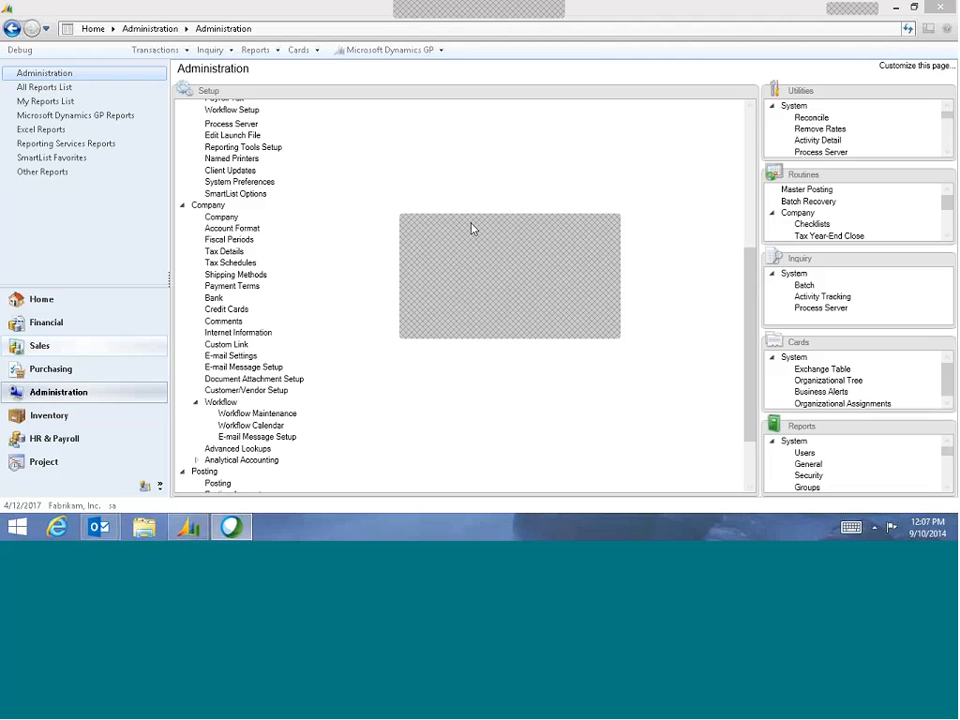
left_click_drag(471, 227, 436, 195)
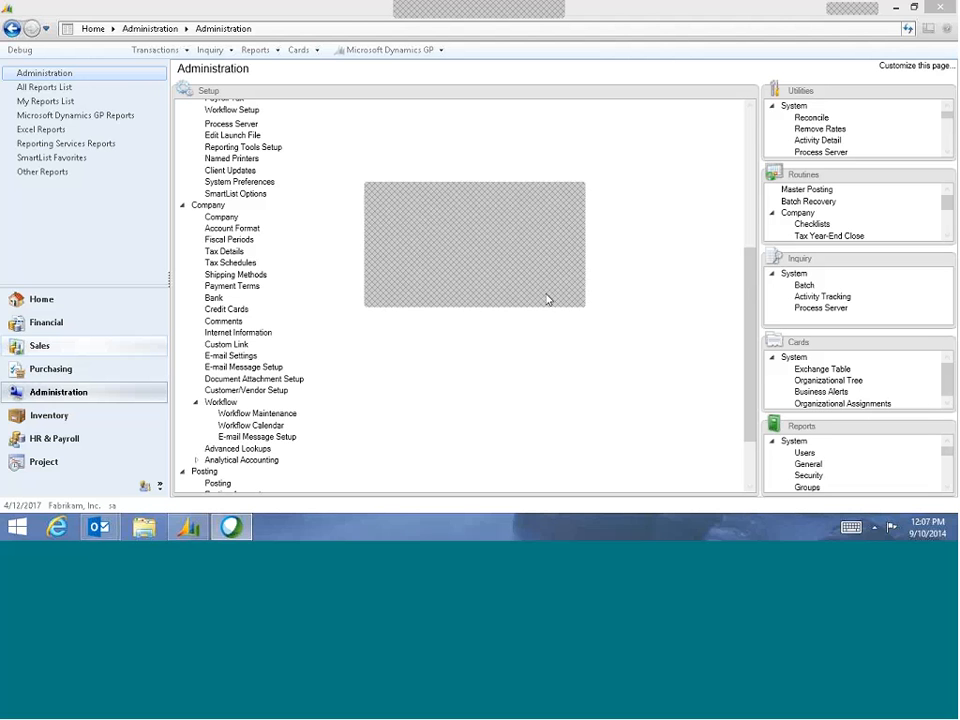
left_click(547, 298)
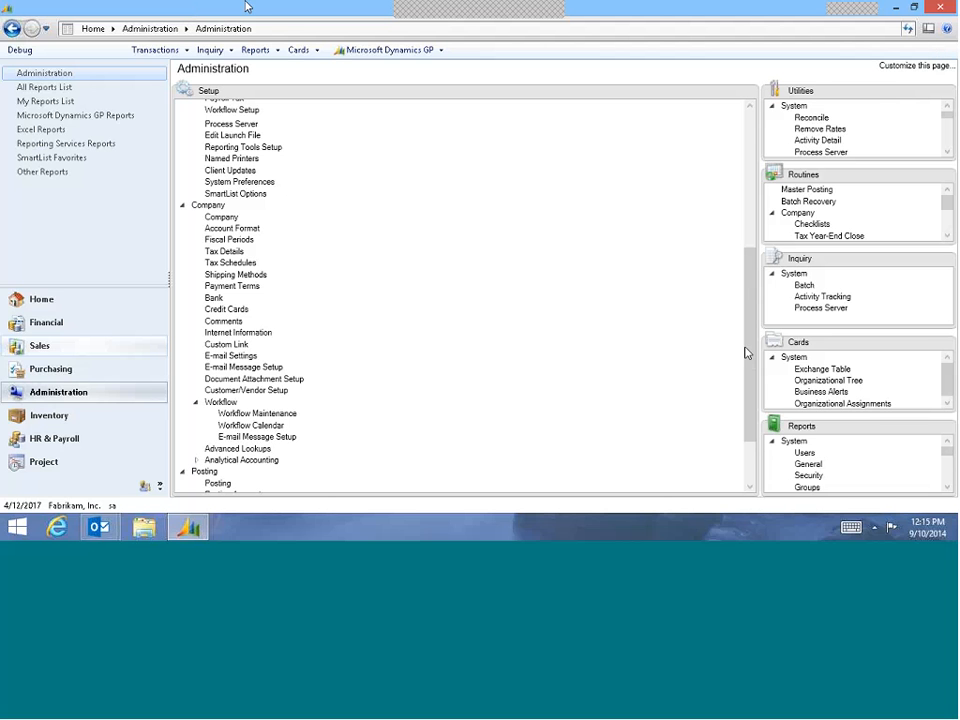
- Open the system's Workflow Setup, examine its outgoing mail server and e-mail action settings, and close the window
left_click_drag(750, 345, 746, 214)
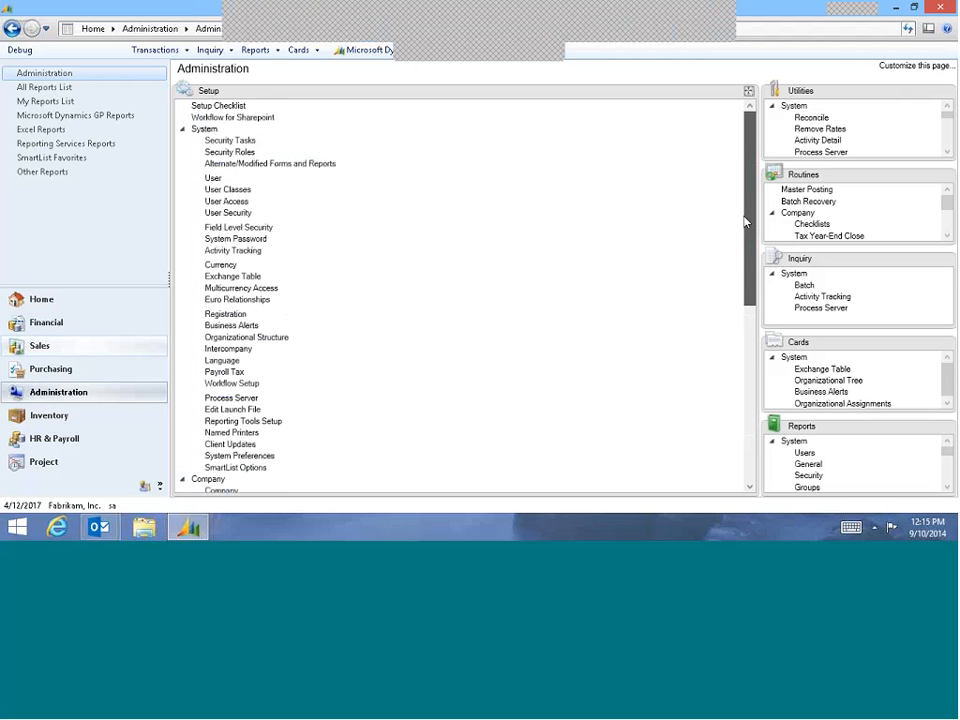
left_click(232, 384)
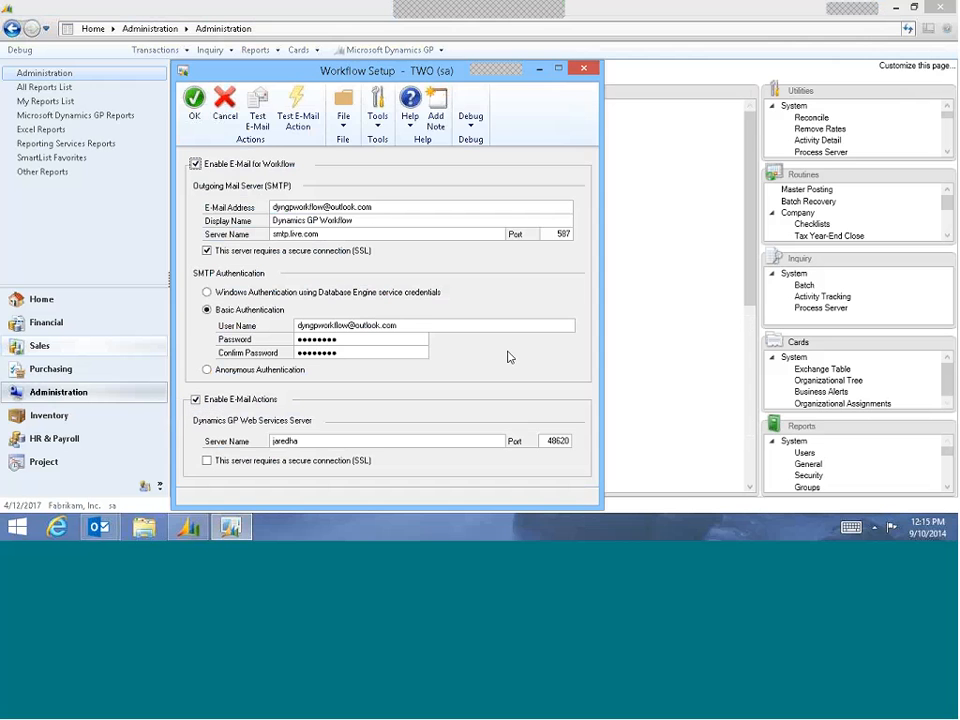
left_click_drag(413, 66, 430, 44)
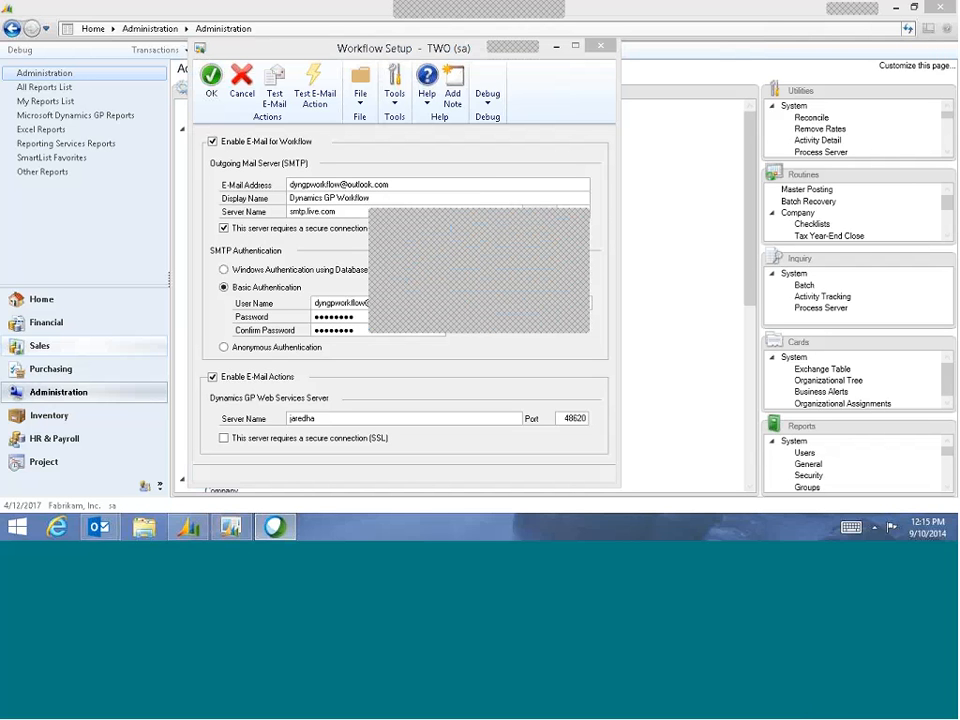
left_click(556, 320)
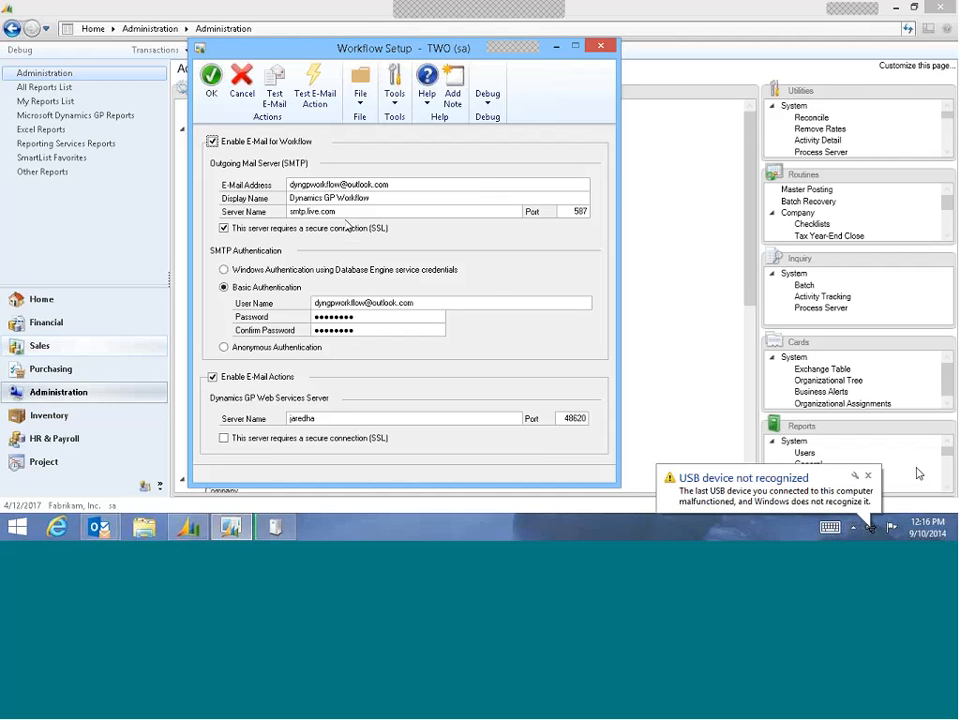
left_click(868, 476)
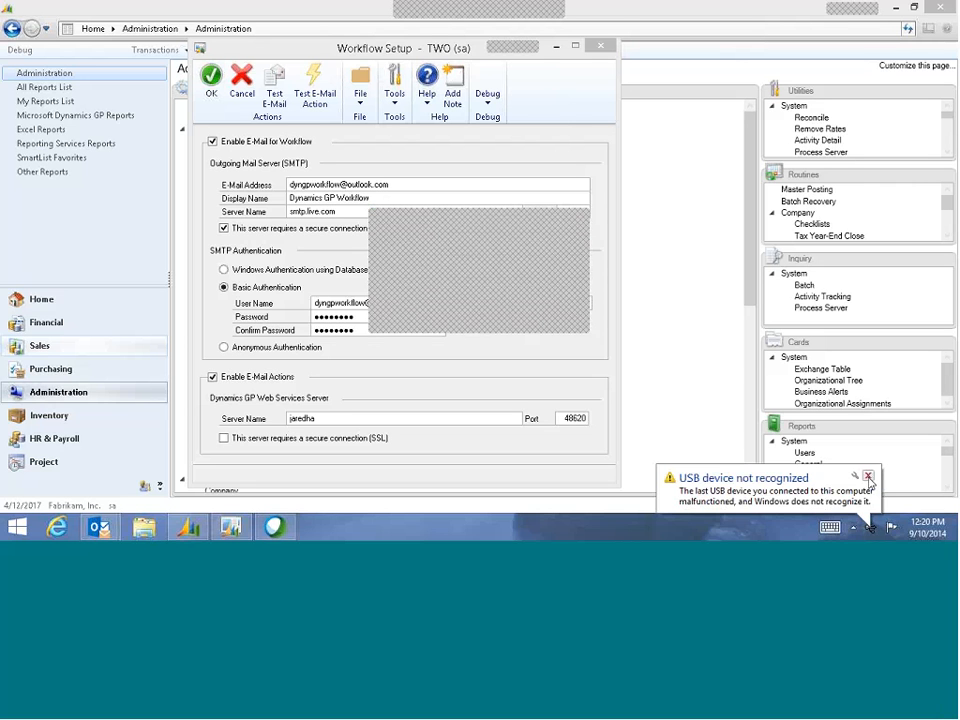
left_click(868, 477)
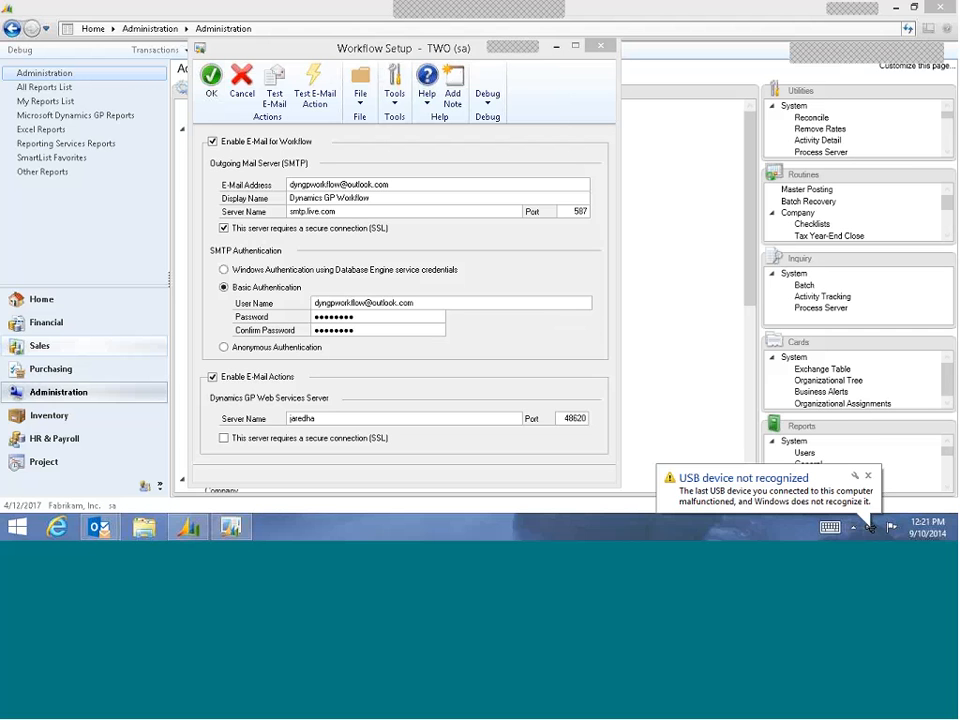
left_click(211, 82)
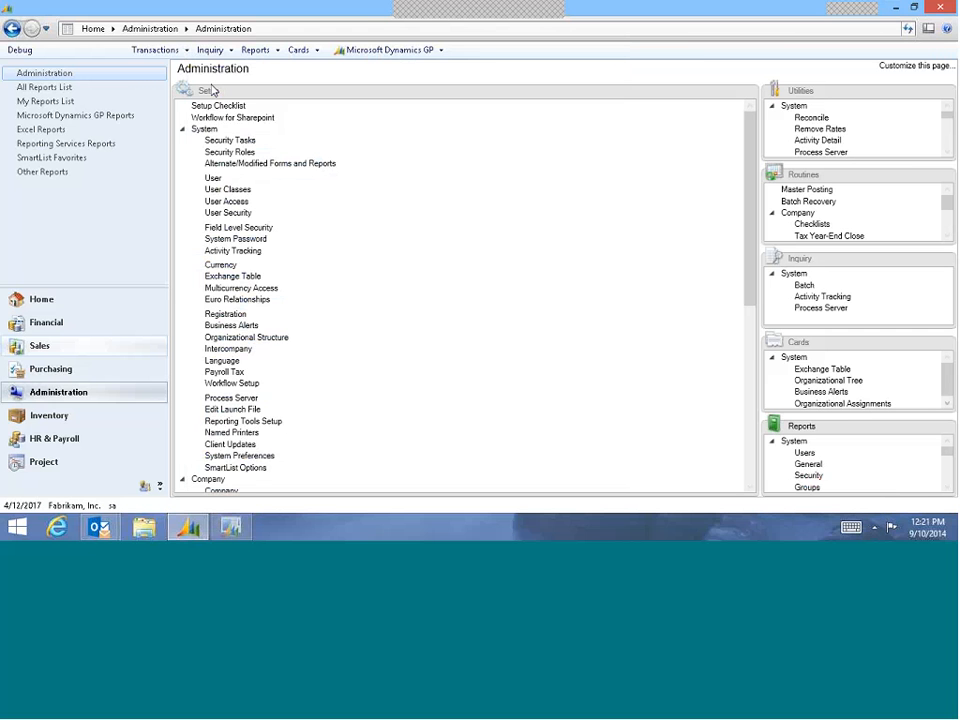
- Open the company's Workflow Maintenance and display the Requisition 4 workflow under Purchase Requisition Approval
left_click(748, 488)
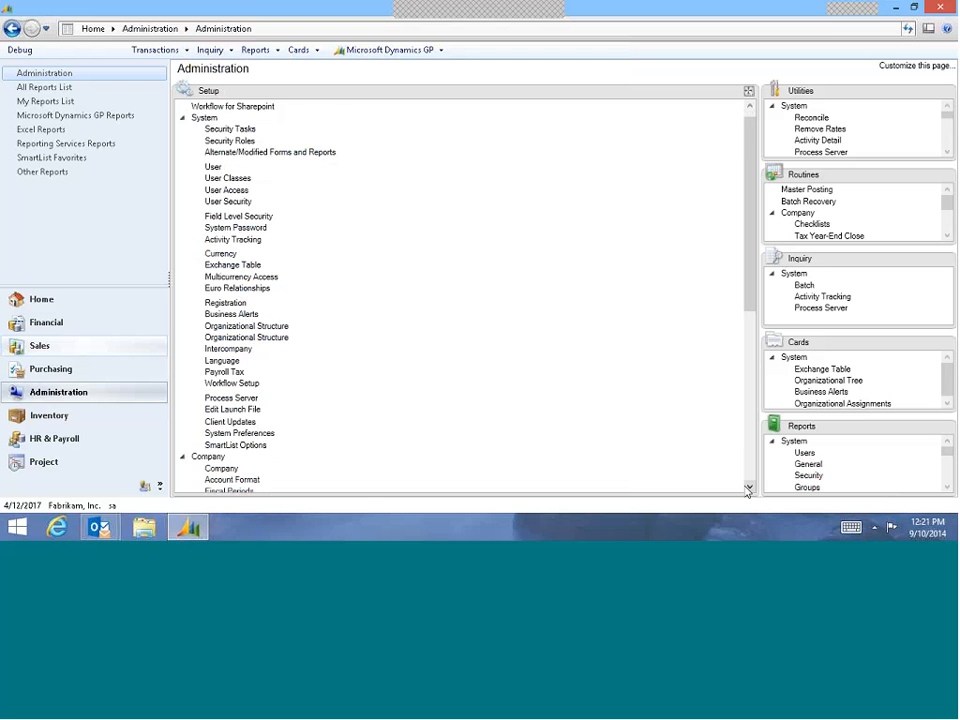
left_click(748, 488)
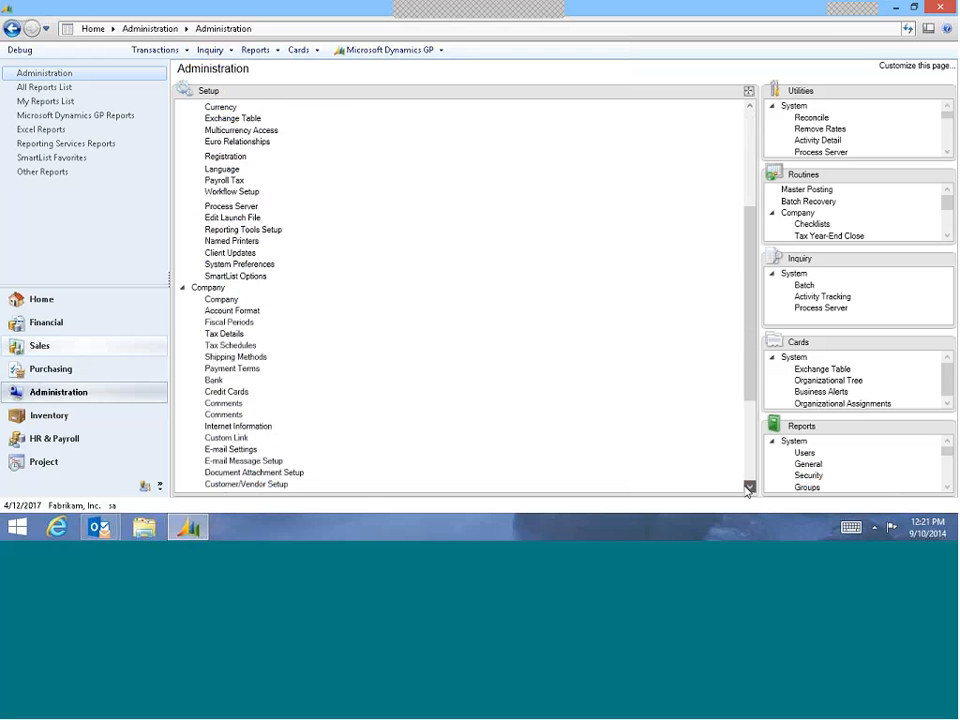
left_click_drag(746, 490, 713, 486)
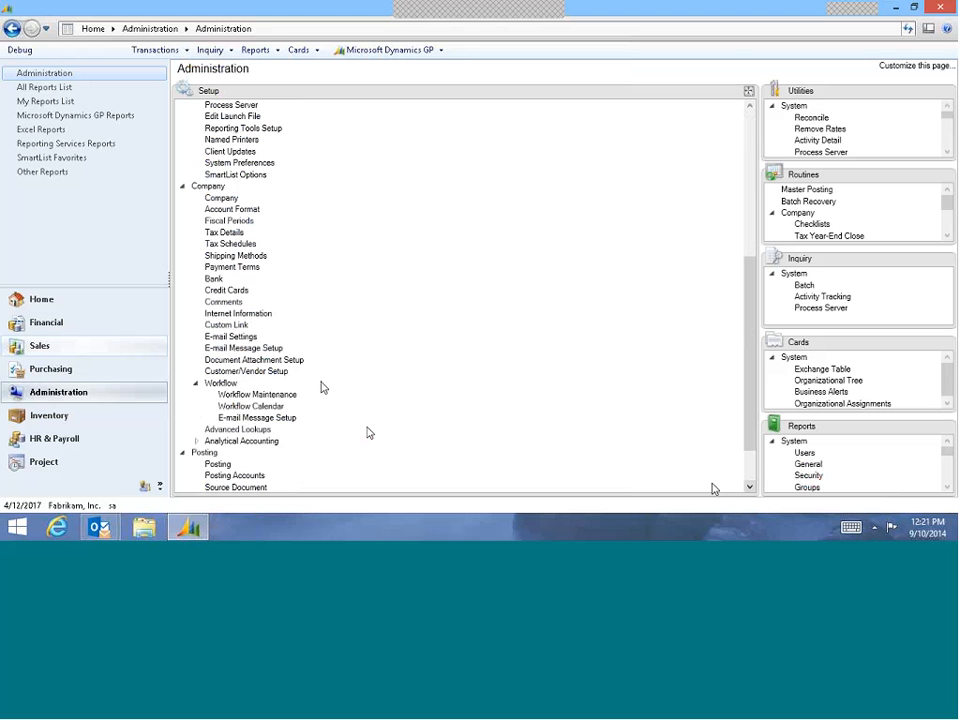
left_click(256, 397)
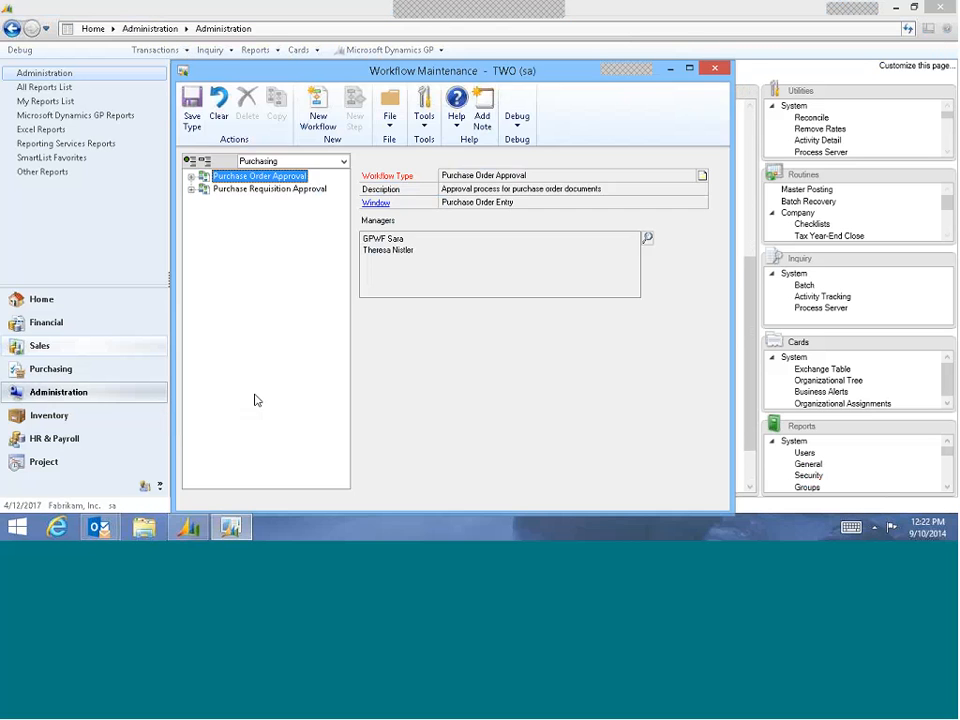
left_click(191, 188)
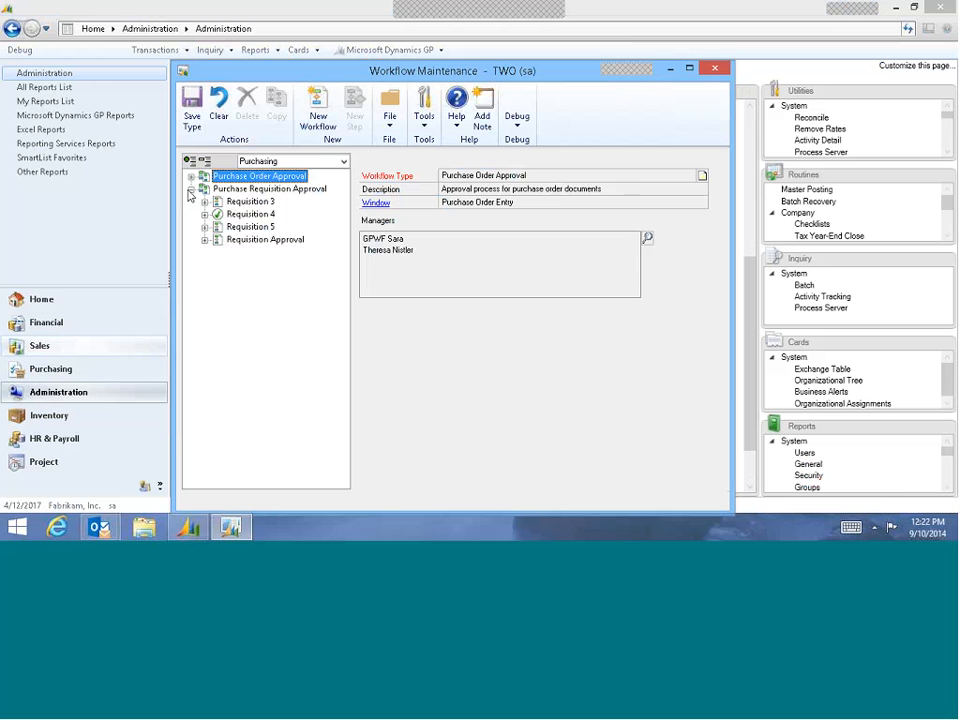
left_click(258, 218)
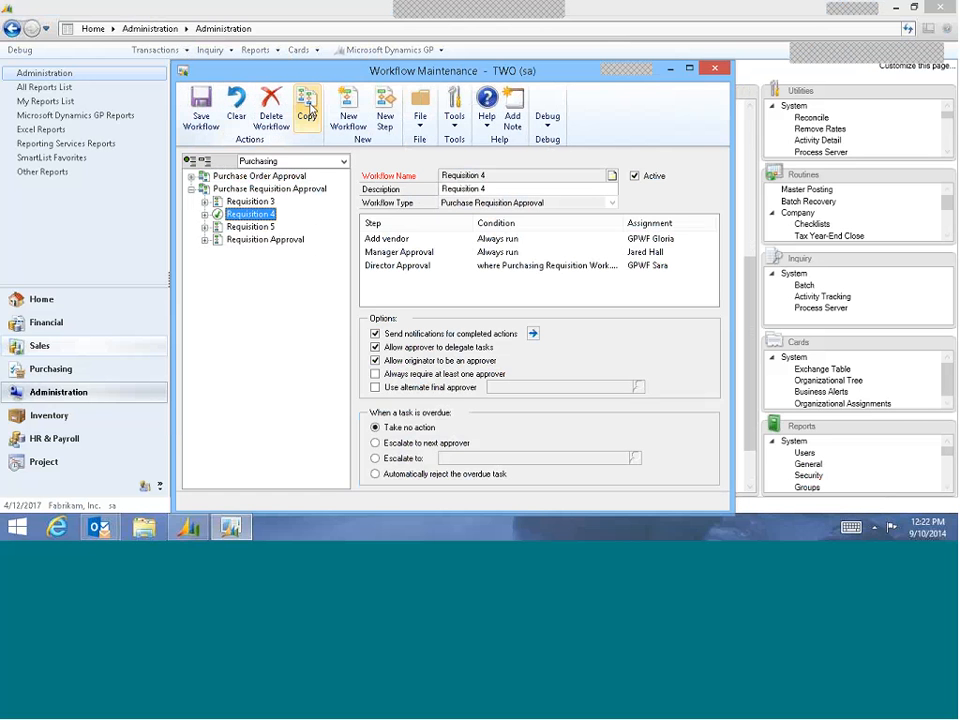
- Examine the target name, description and company options for copying the Requisition 4 workflow, and cancel the copy
left_click(308, 106)
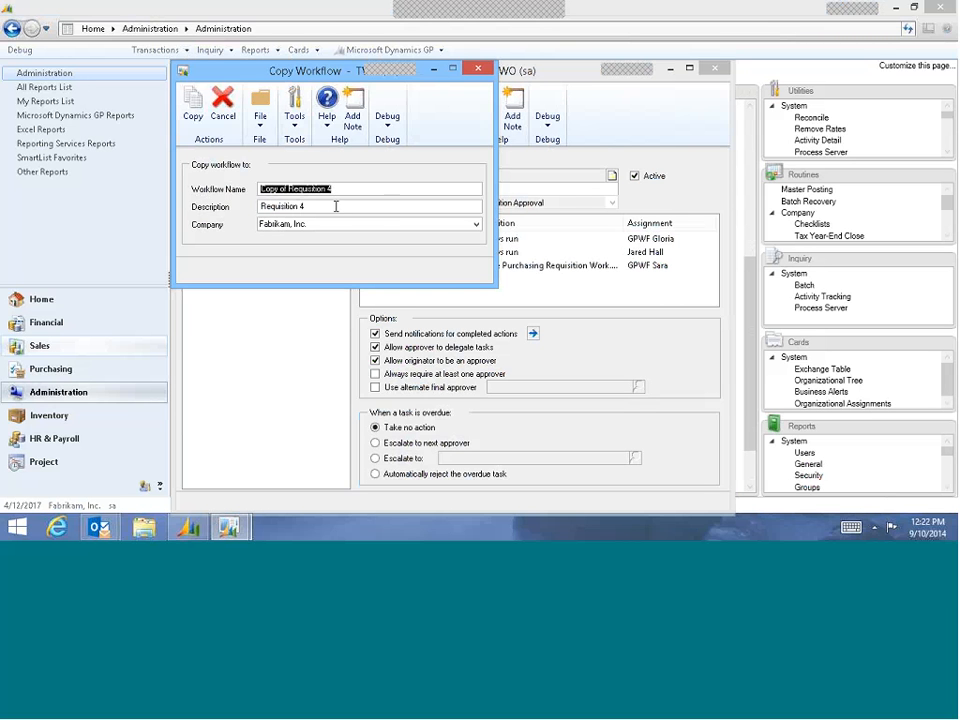
left_click(476, 227)
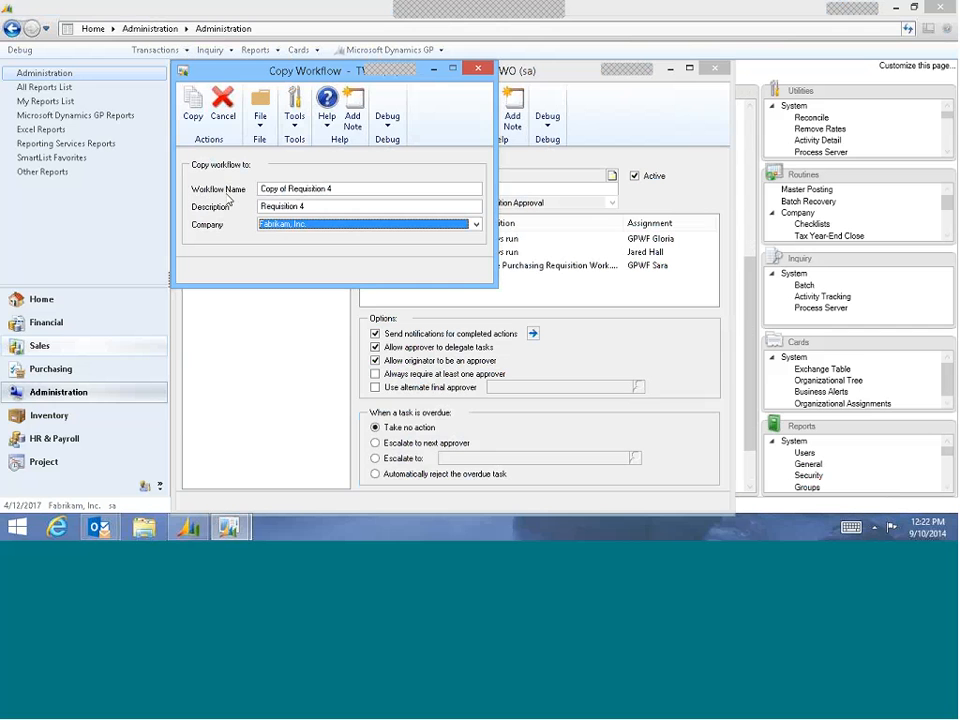
left_click(222, 108)
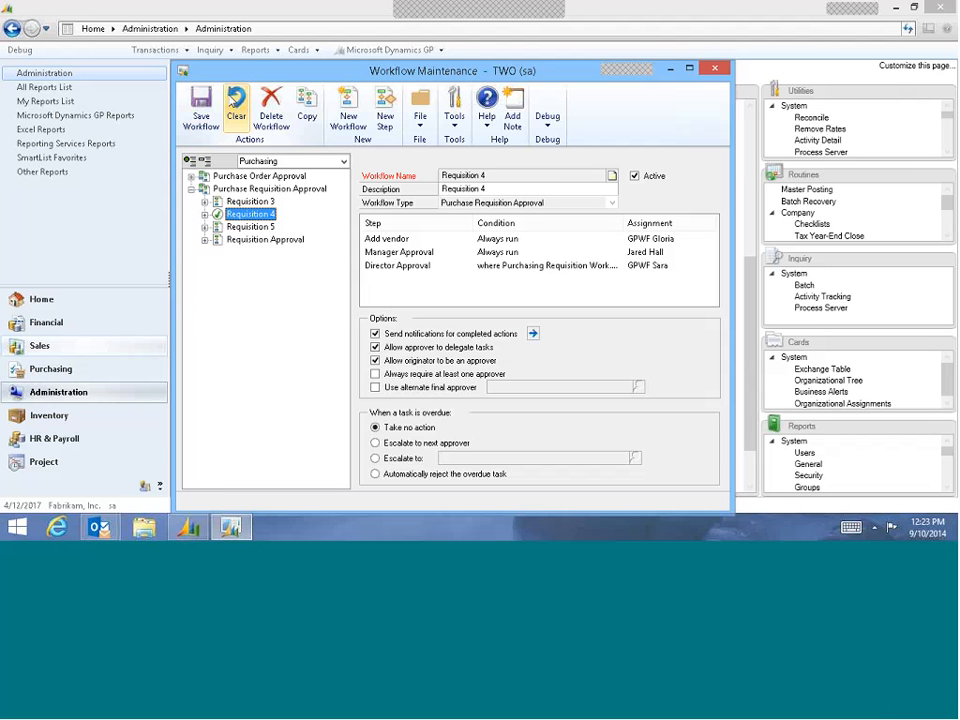
left_click(231, 95)
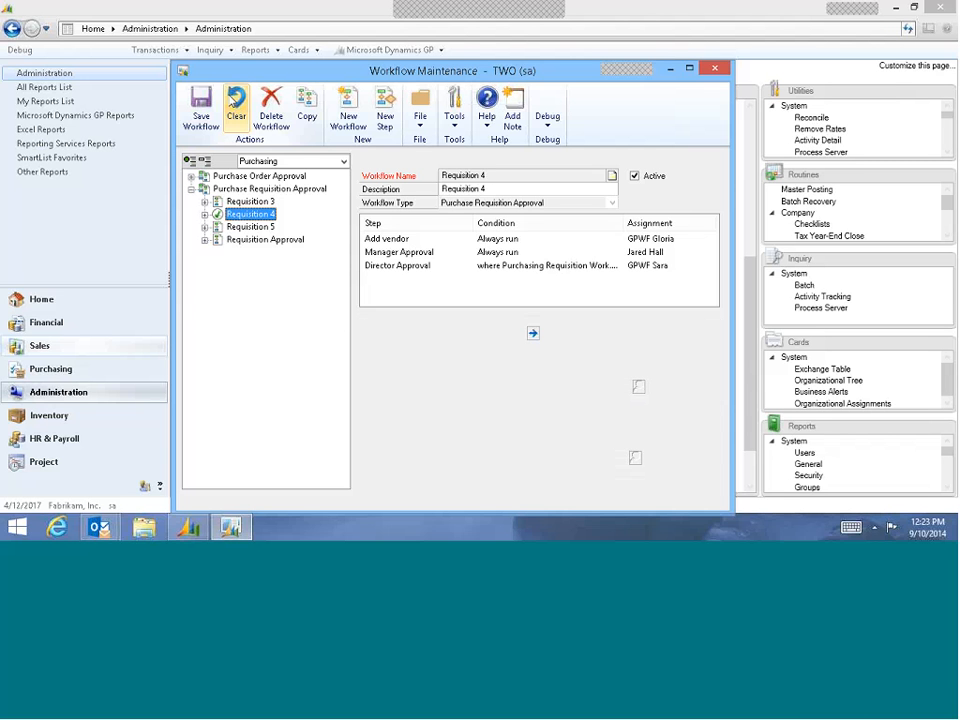
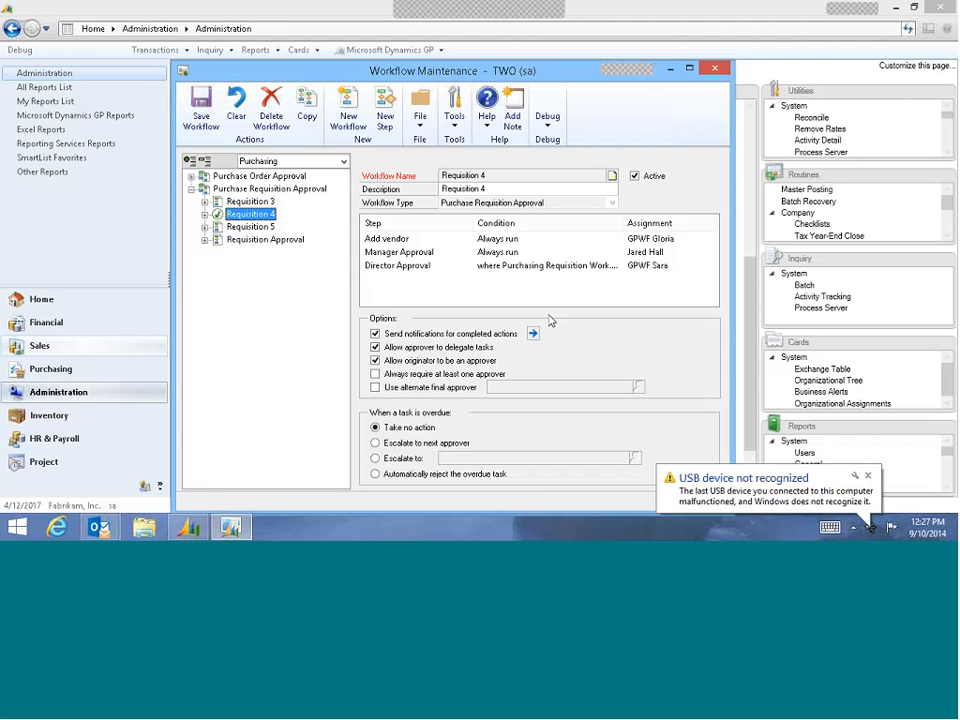
- Save the Requisition 4 workflow and close Workflow Maintenance
left_click(866, 477)
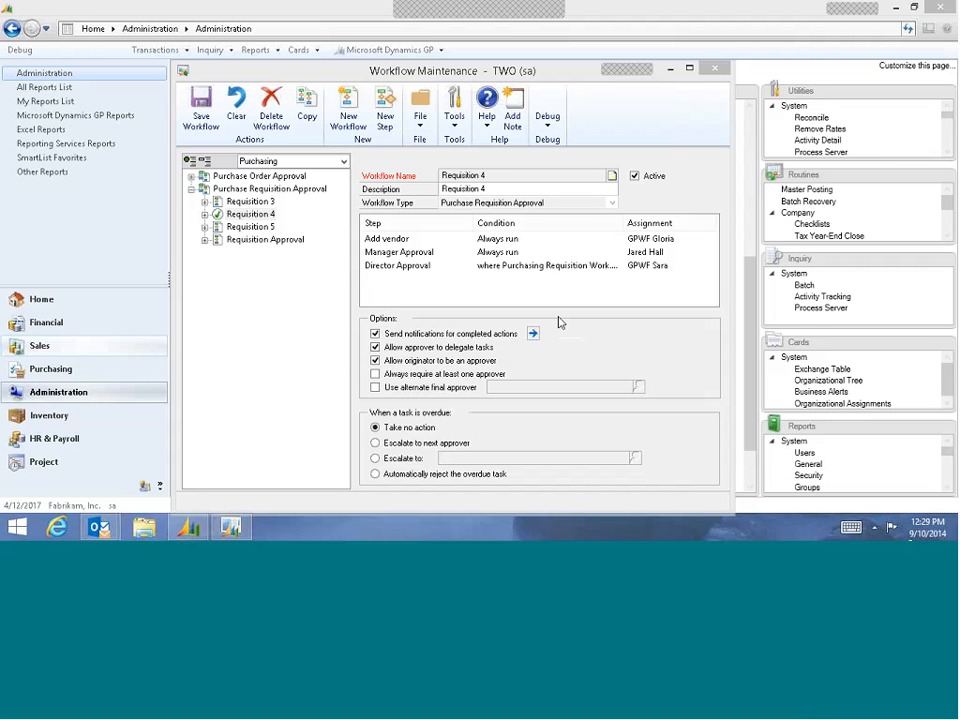
left_click(201, 108)
left_click(715, 68)
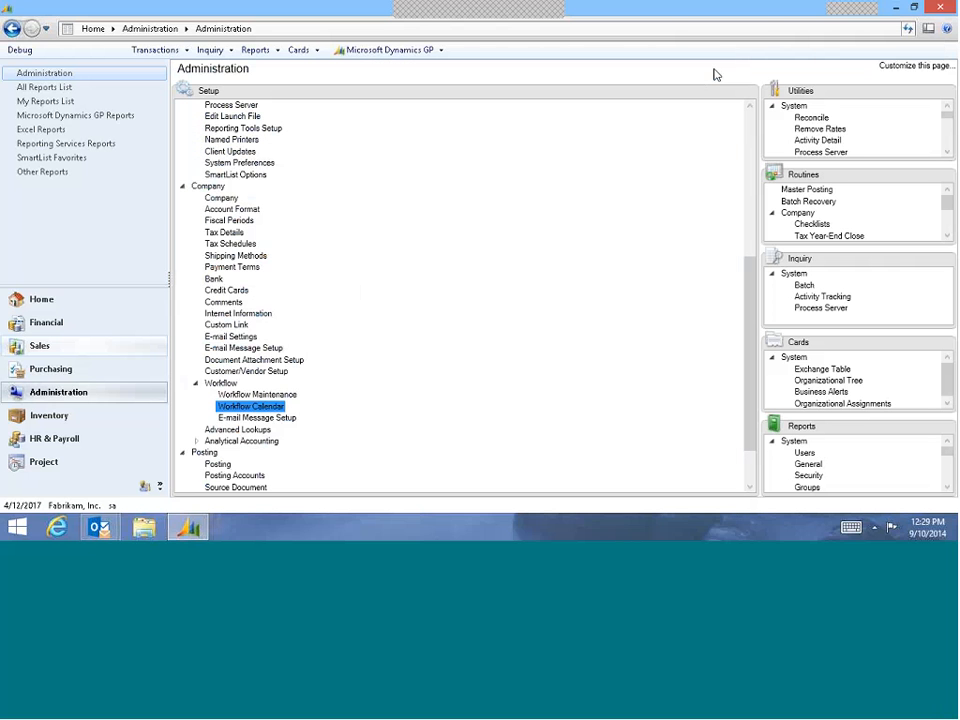
- Open Purchase Order Entry from the Purchasing area and try to look up a comment ID for a new standard purchase order
left_click(50, 369)
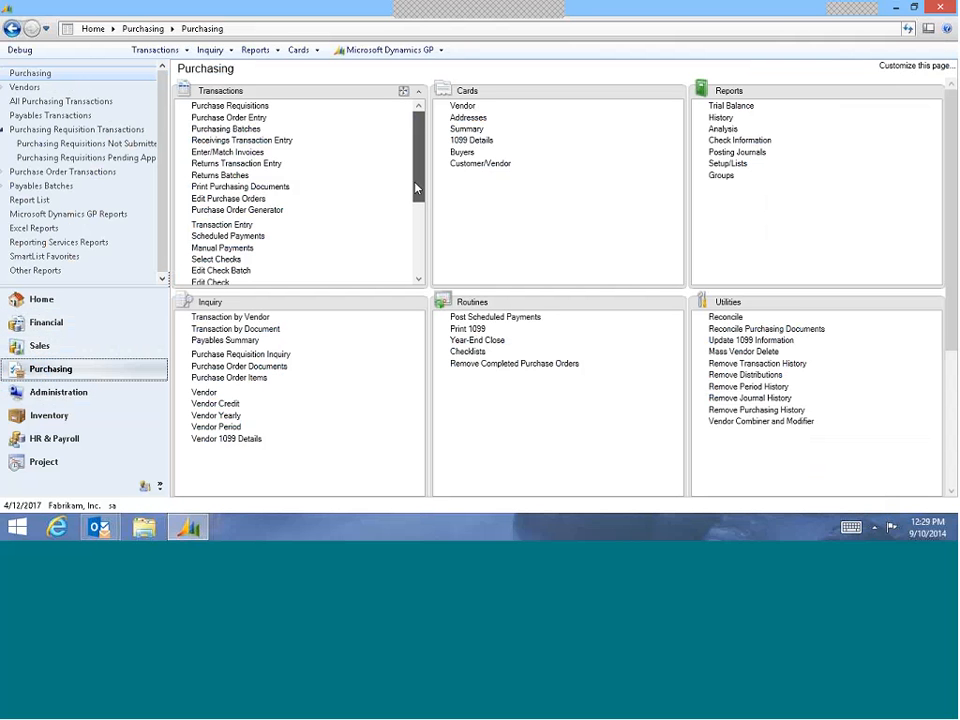
mouse_move(416, 189)
left_mouse_down()
mouse_move(418, 268)
mouse_move(420, 167)
left_mouse_up()
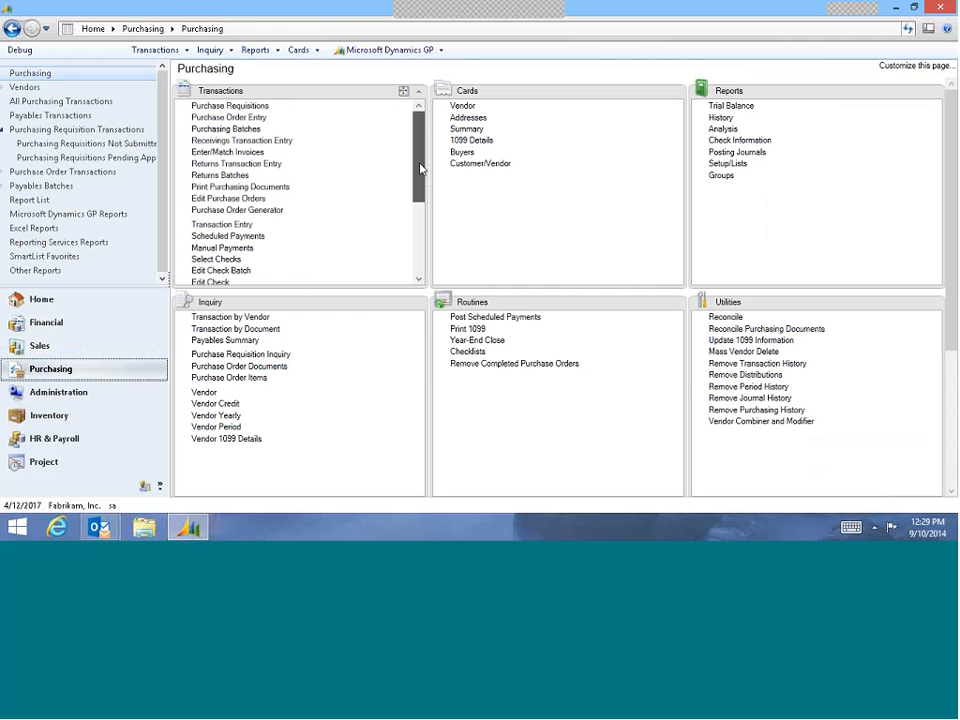
left_click(257, 119)
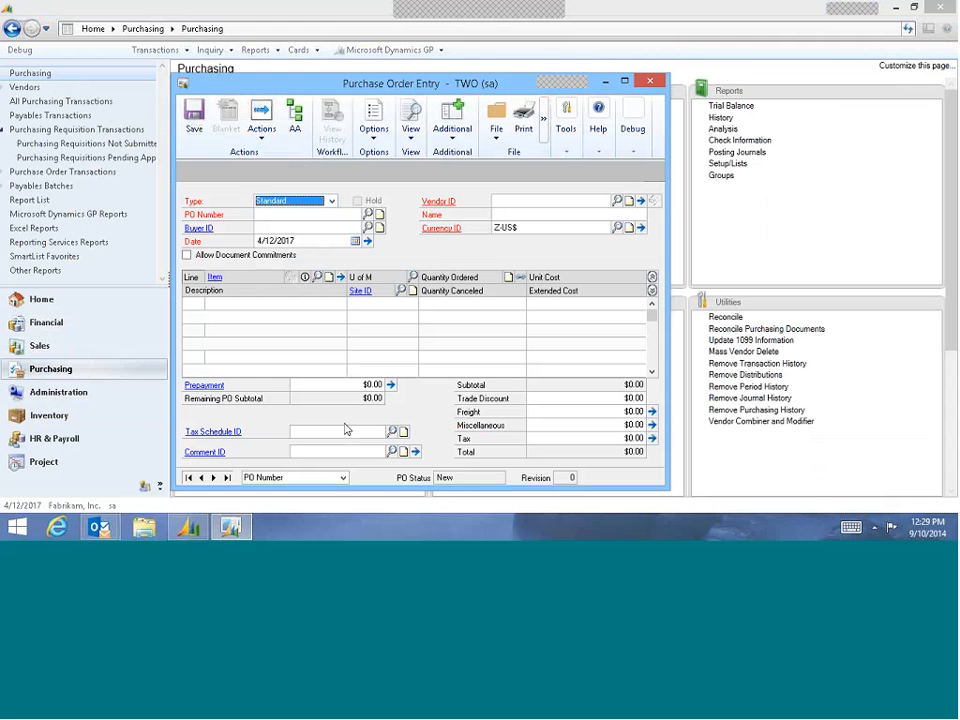
left_click(345, 454)
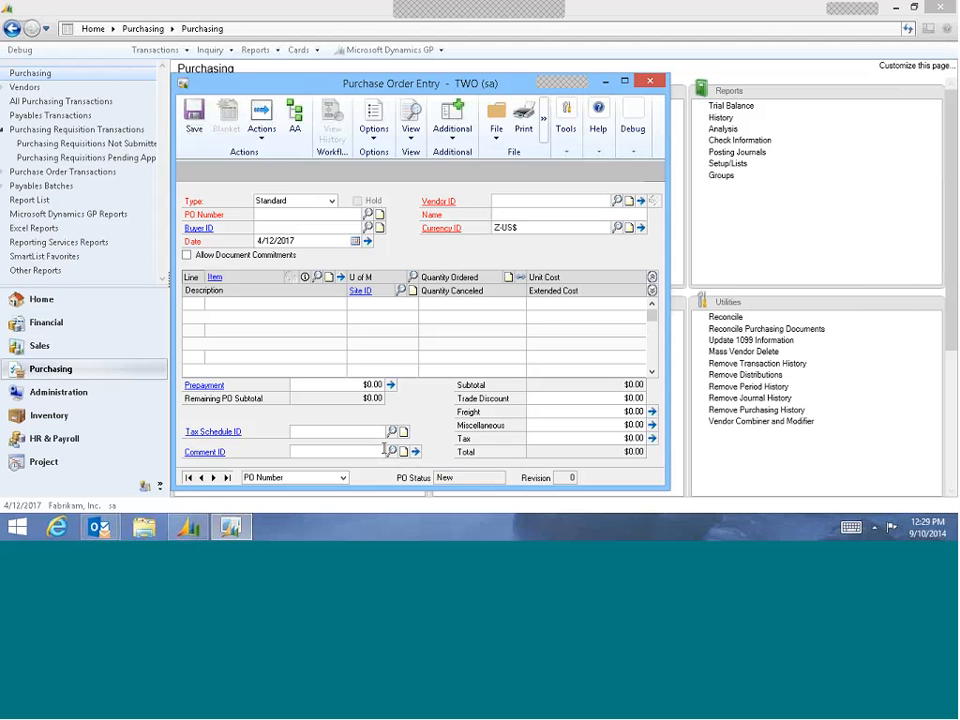
left_click(391, 452)
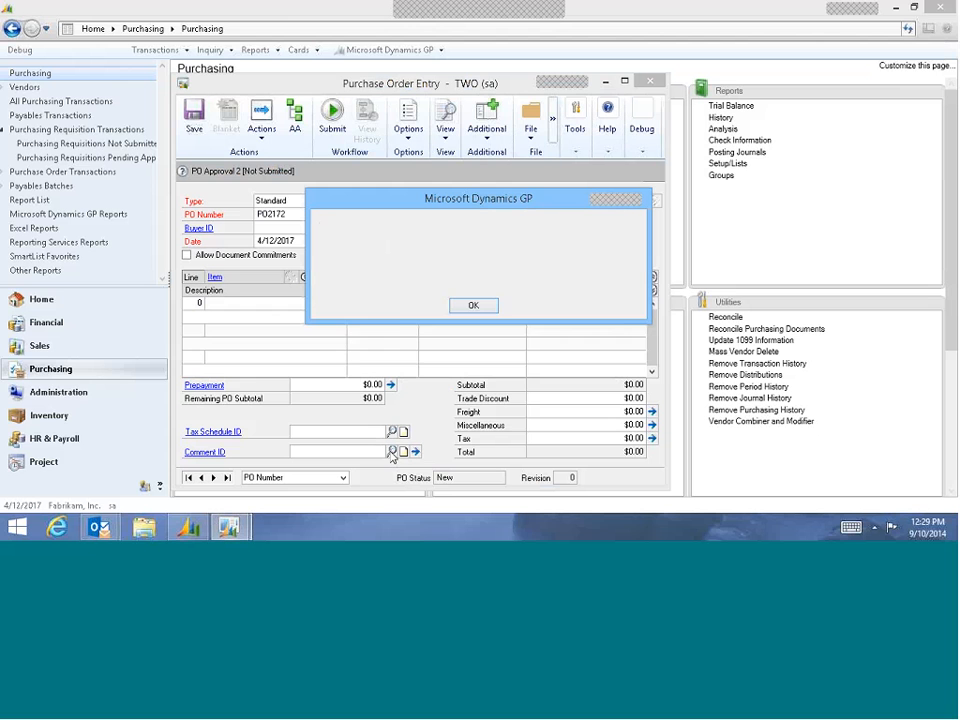
left_click(471, 304)
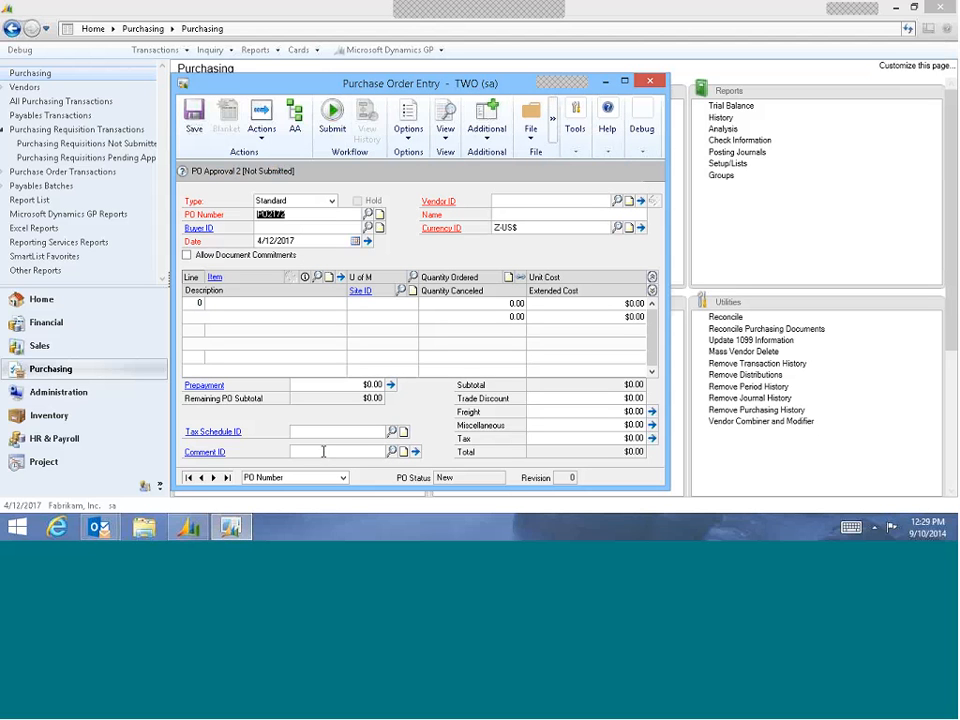
left_click(323, 452)
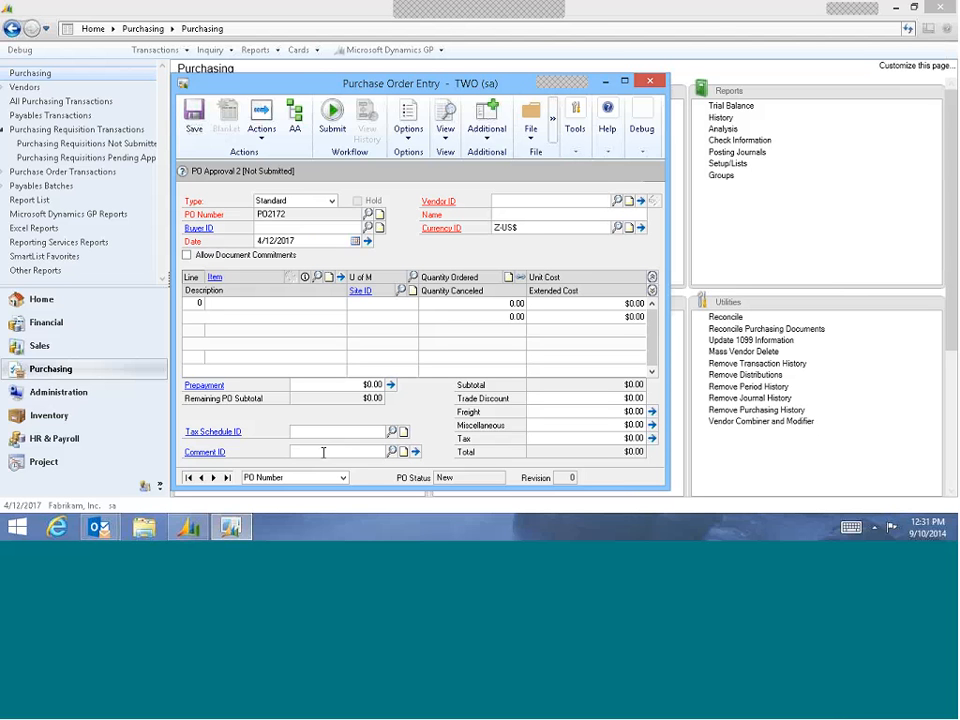
left_click(307, 451)
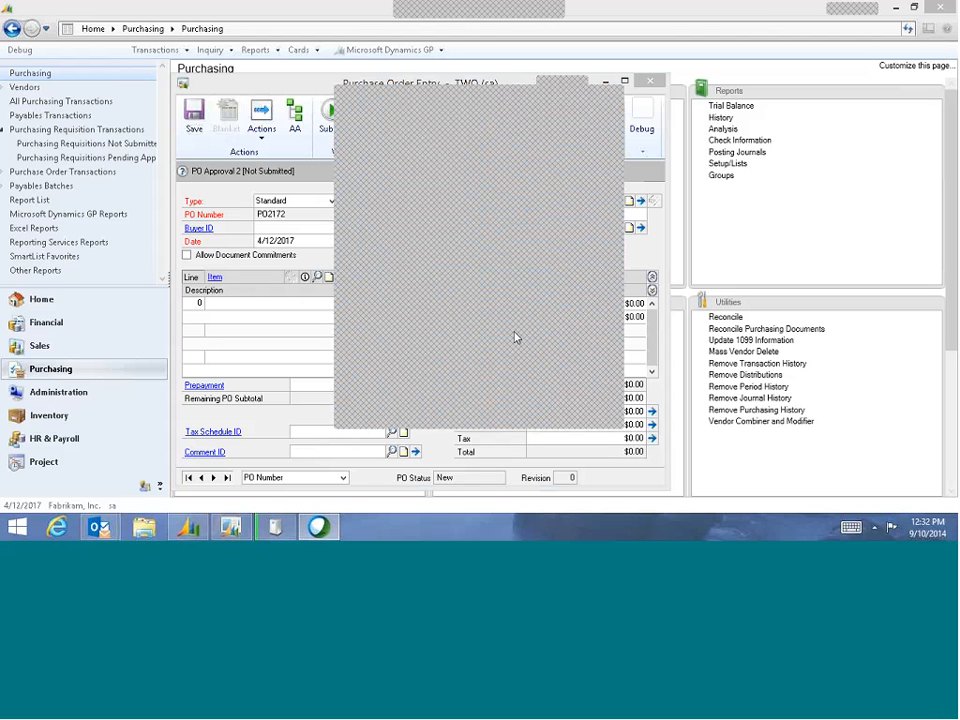
- Open the Windows playback devices and set the Plantronics Headset Earphone as the default device
left_click(875, 529)
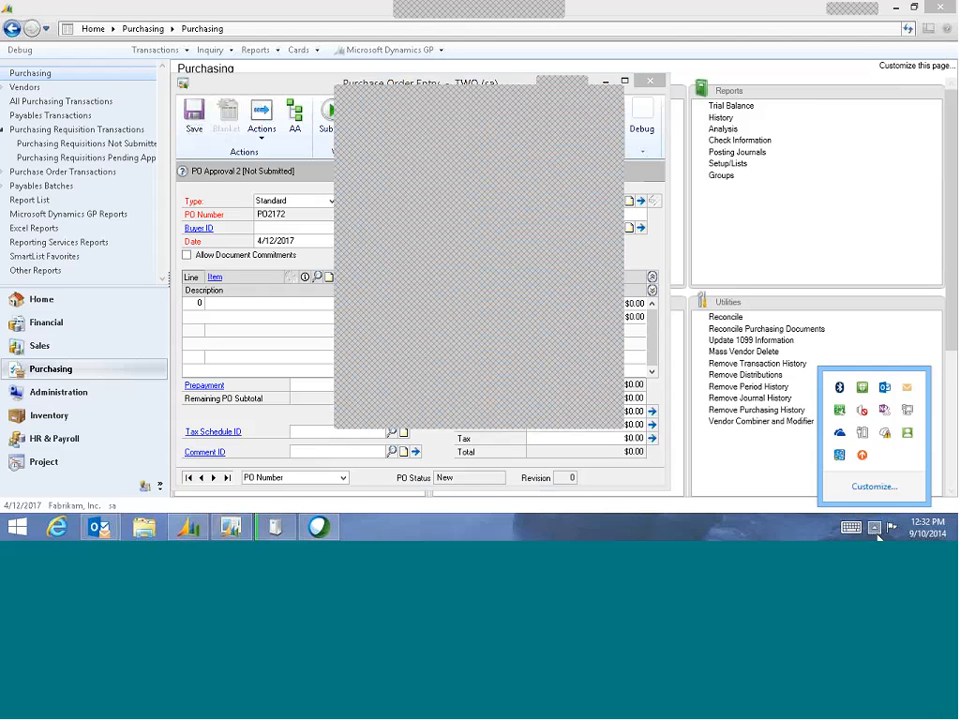
right_click(861, 409)
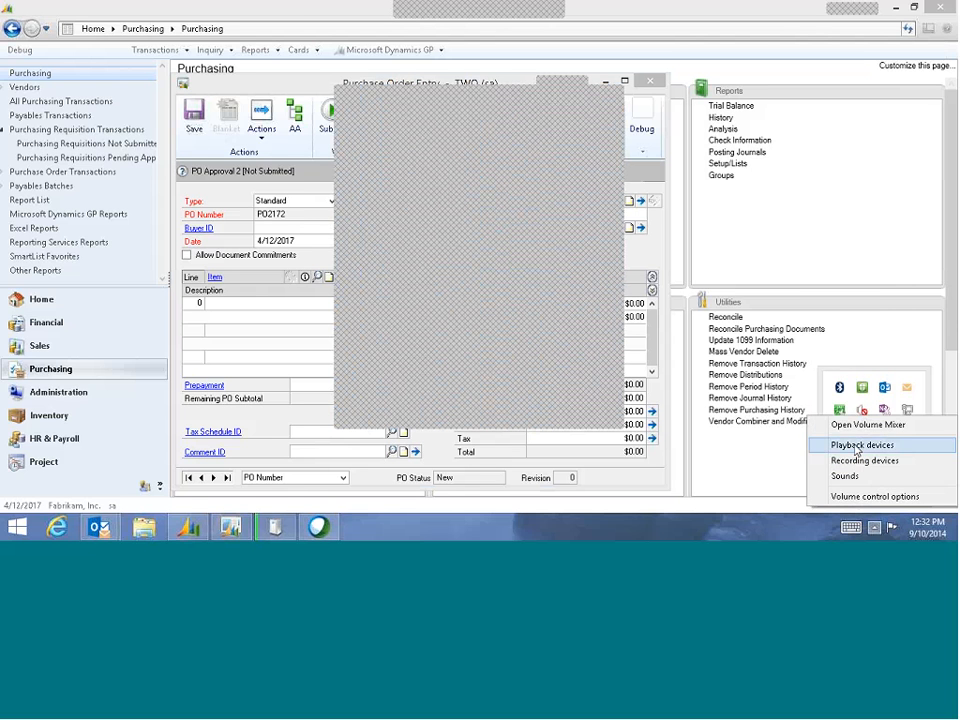
left_click(855, 446)
left_click(116, 142)
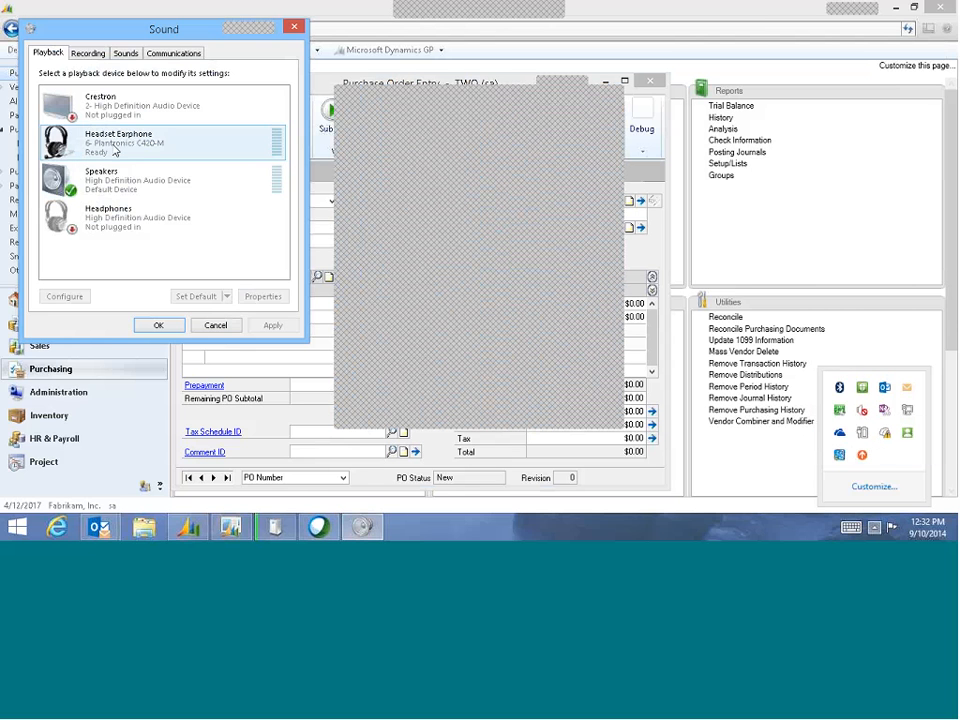
right_click(116, 145)
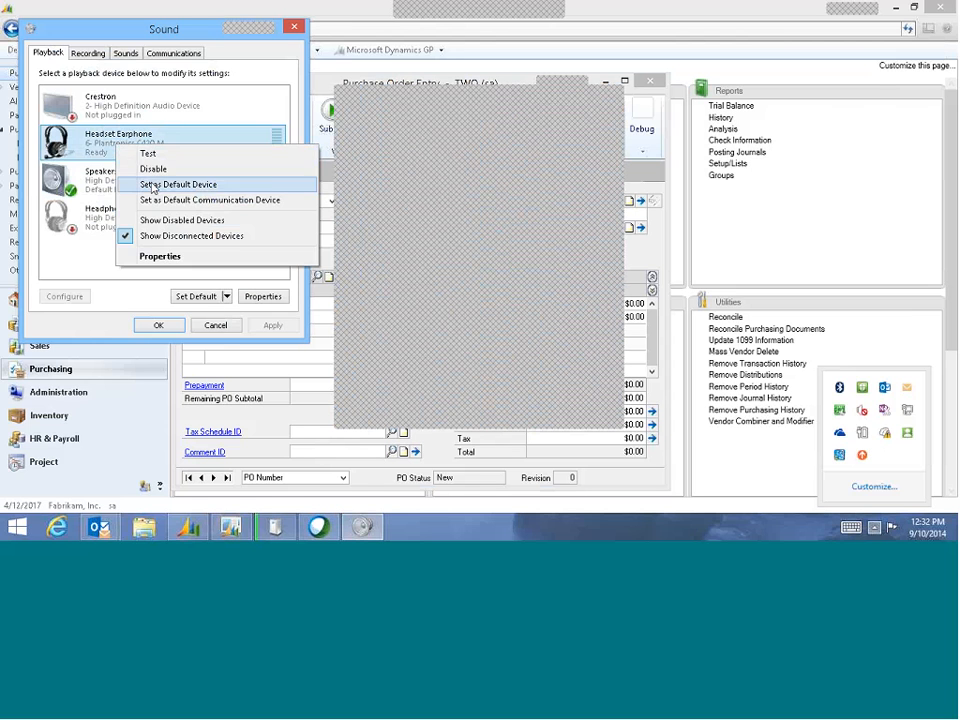
left_click(143, 184)
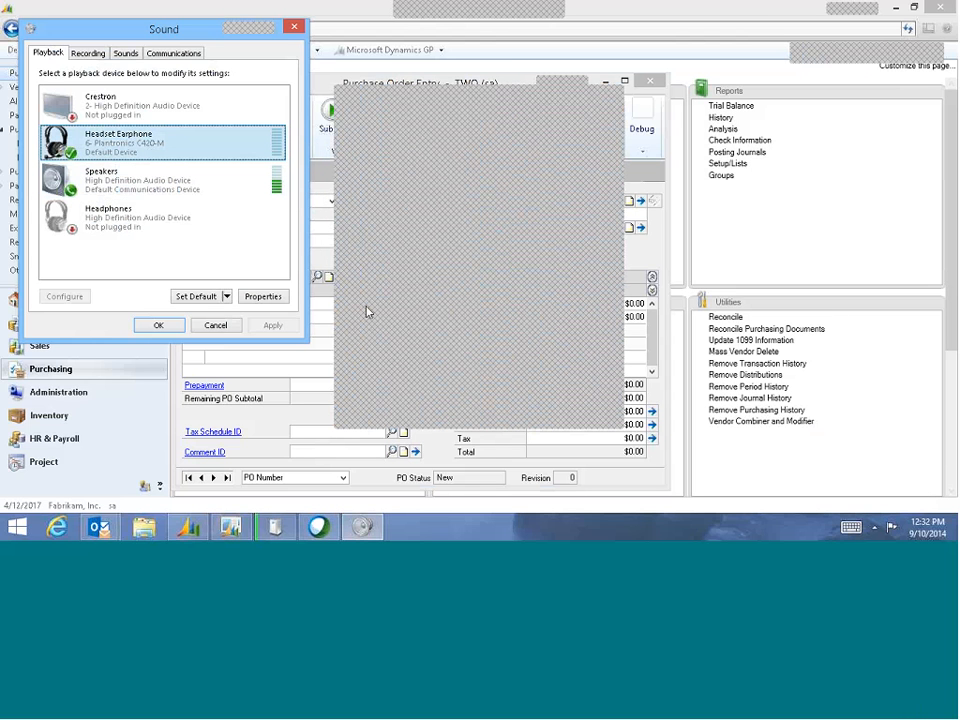
- Set the Plantronics Headset Microphone as the default recording device and apply the sound settings
left_click(85, 54)
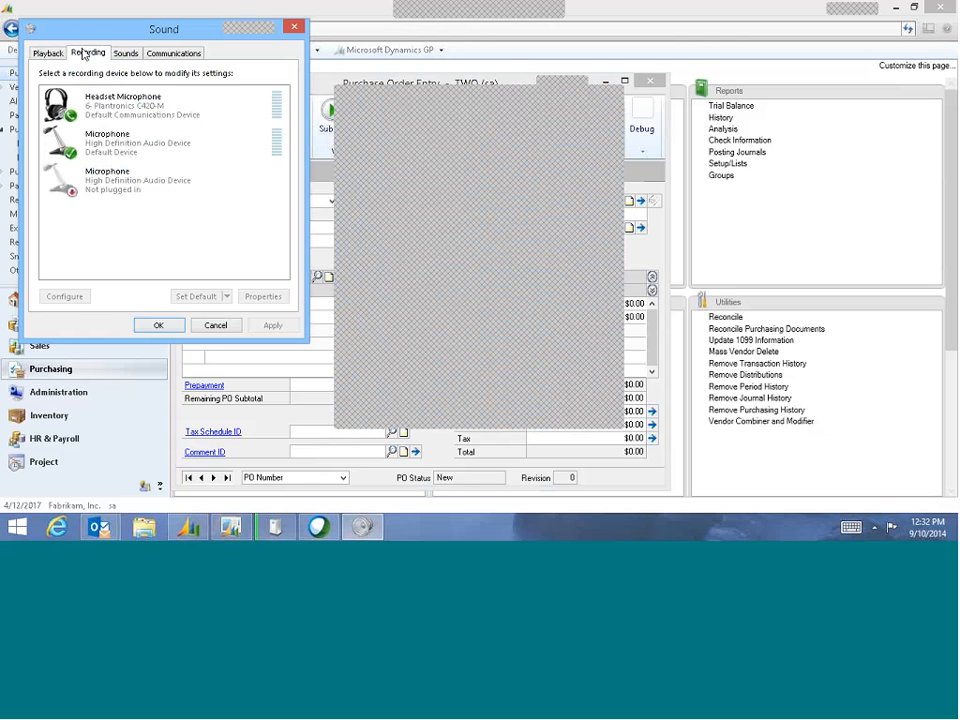
right_click(122, 104)
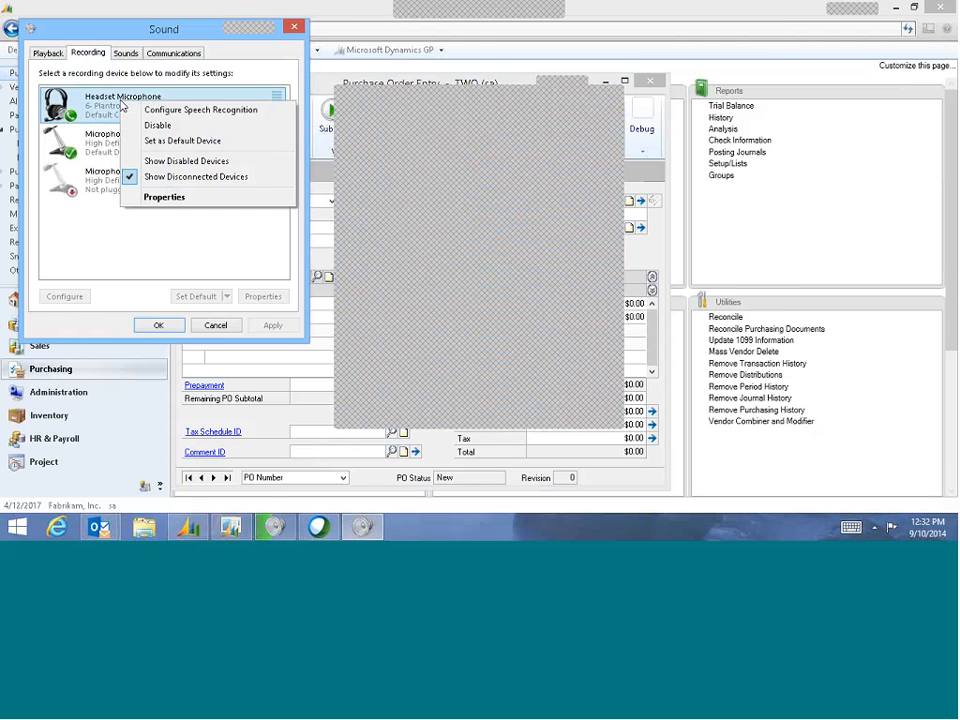
left_click(171, 142)
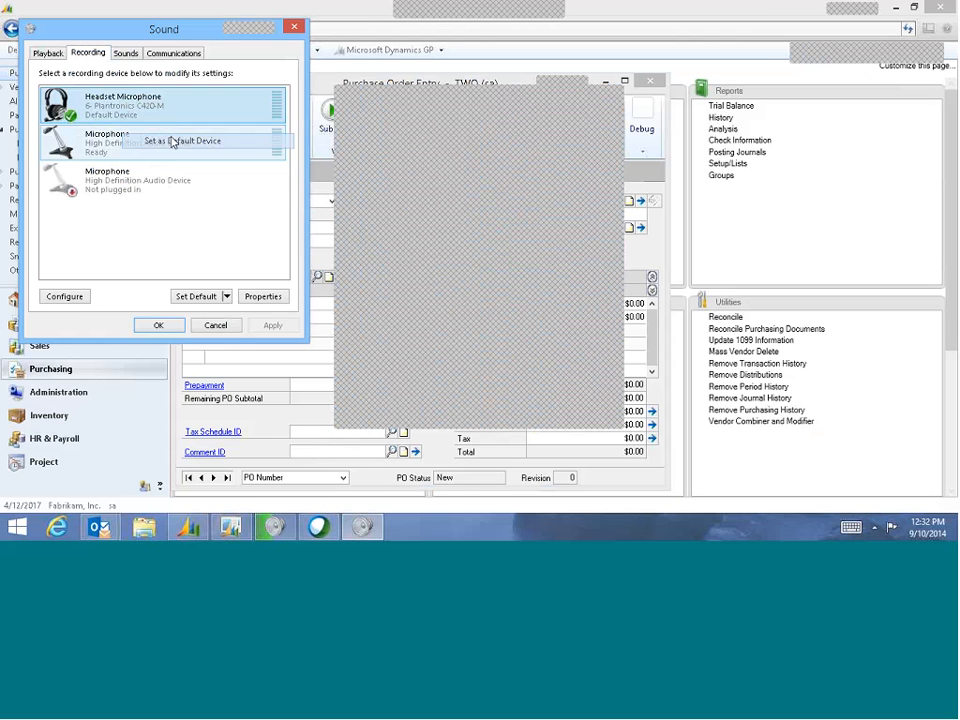
left_click(166, 326)
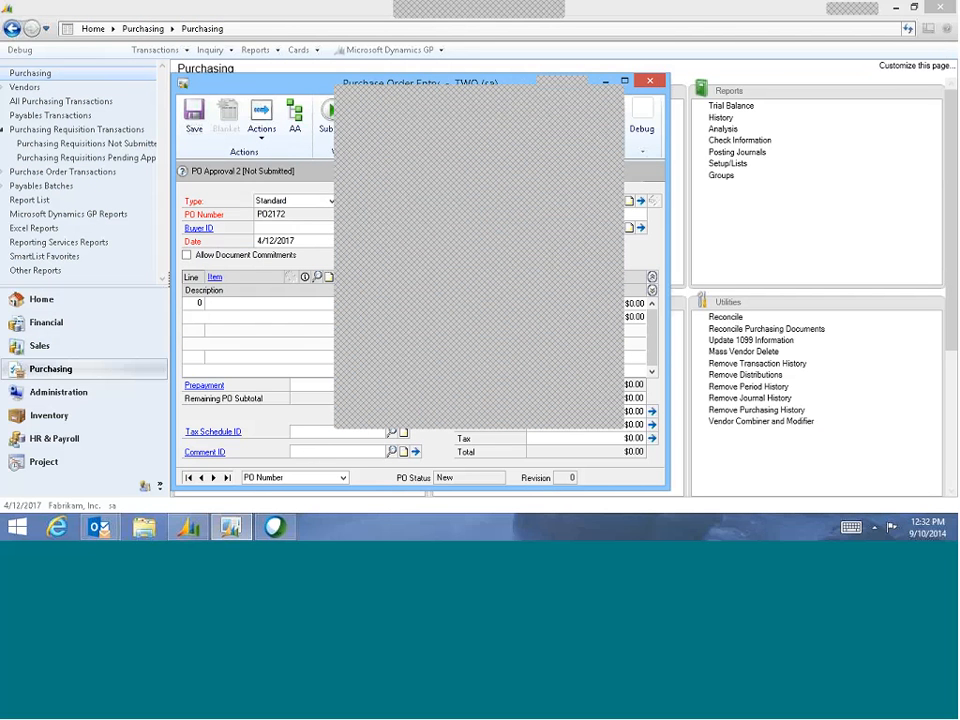
- Check which recording devices are available in the Windows Sound settings and close the dialog
left_click(874, 527)
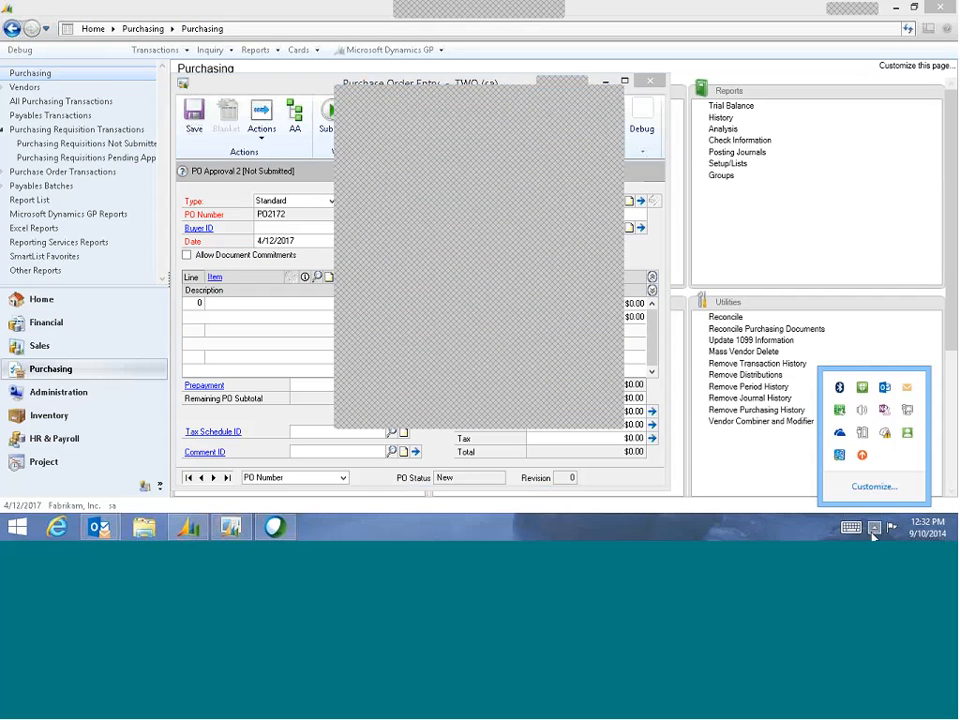
right_click(862, 411)
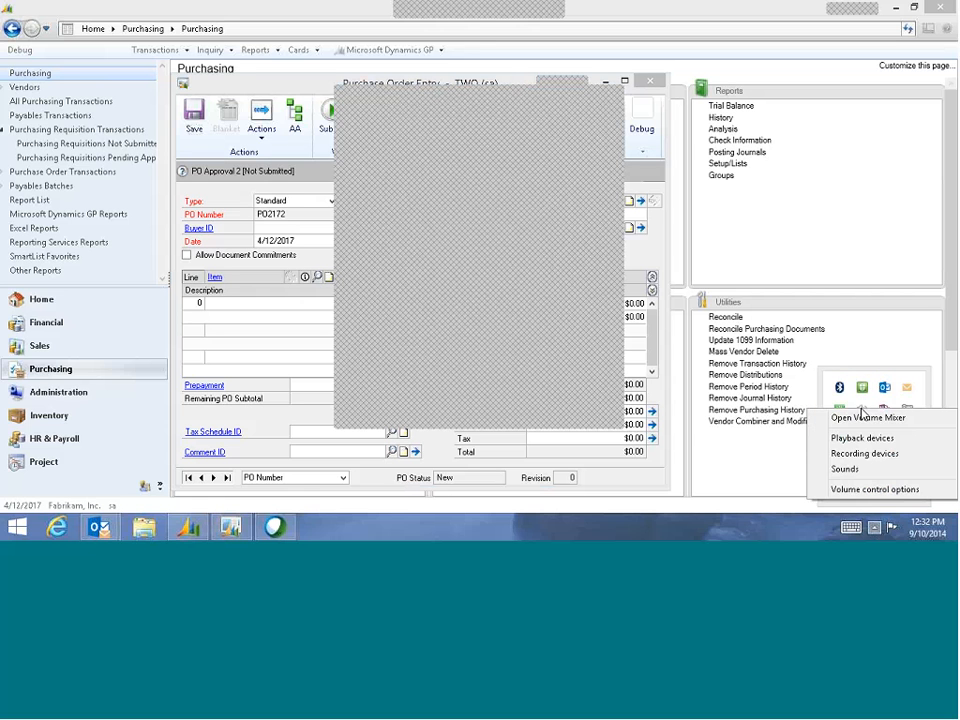
left_click(852, 456)
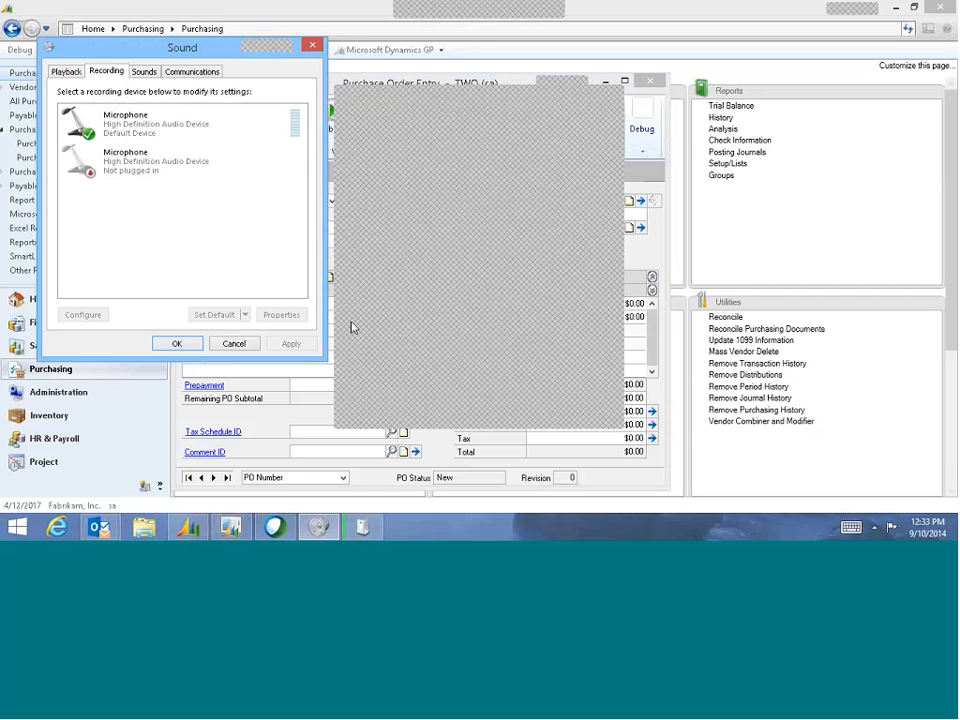
left_click(177, 344)
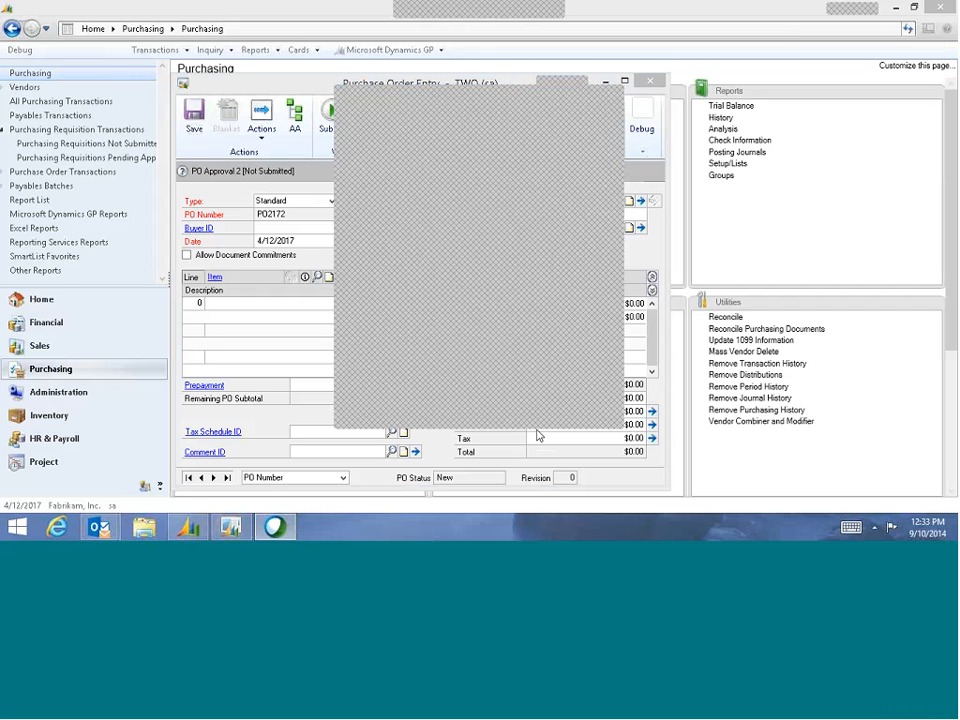
- Reopen the Windows playback devices and look at the available options for the Headphones device
left_click(874, 527)
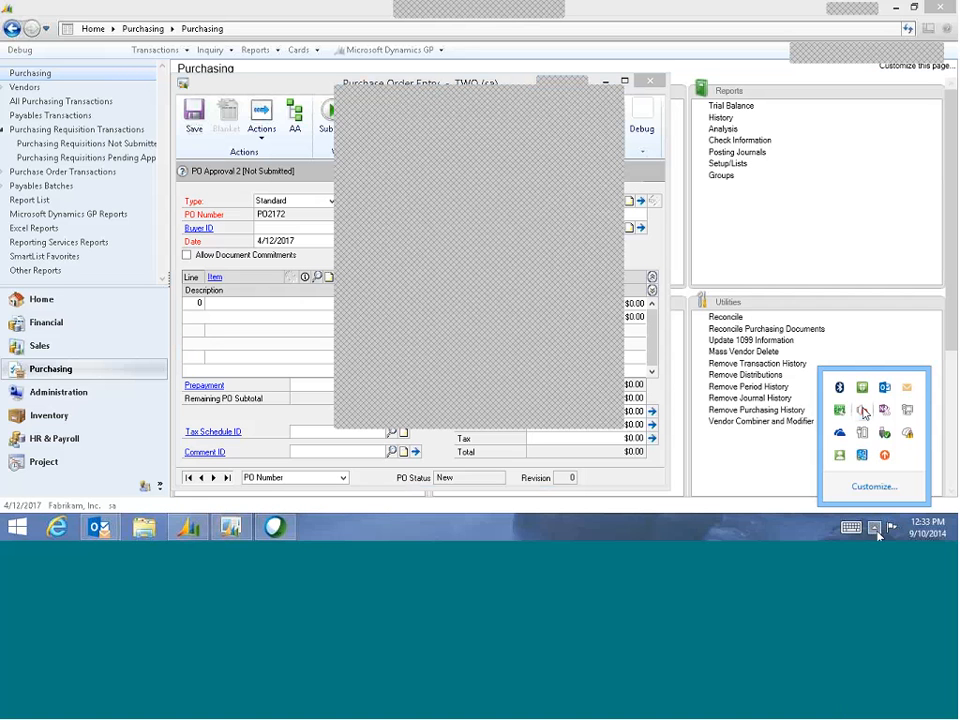
right_click(884, 388)
left_click(879, 418)
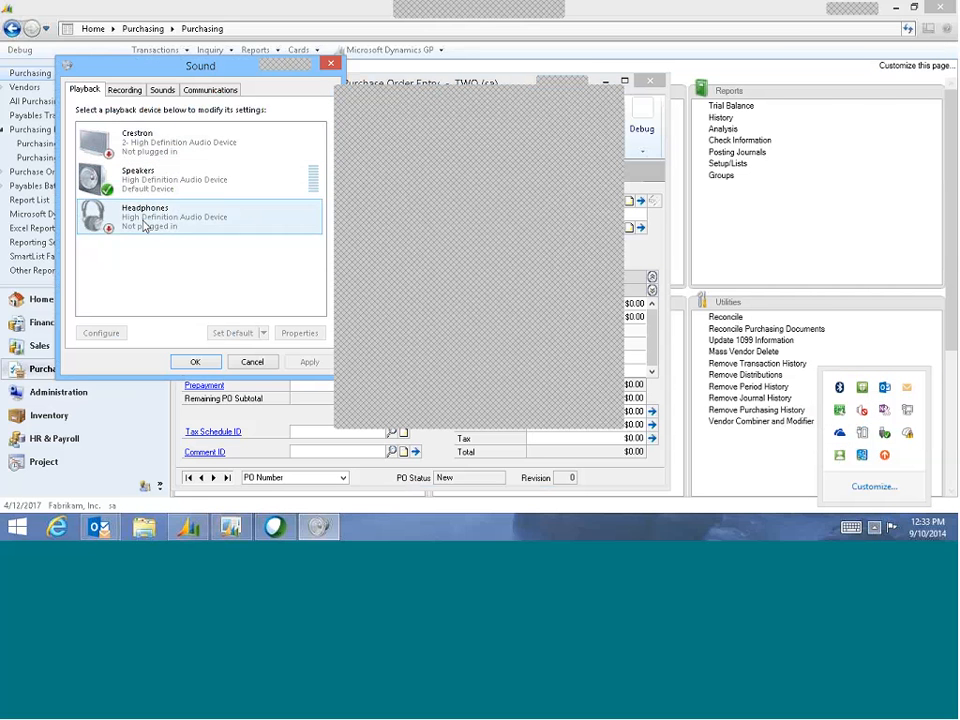
right_click(165, 232)
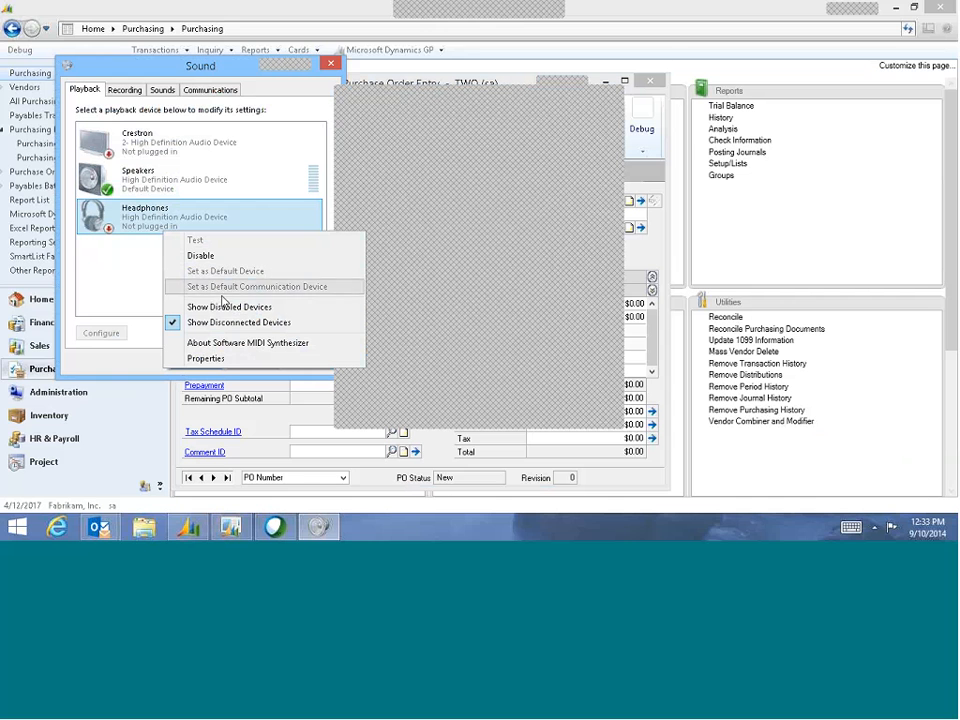